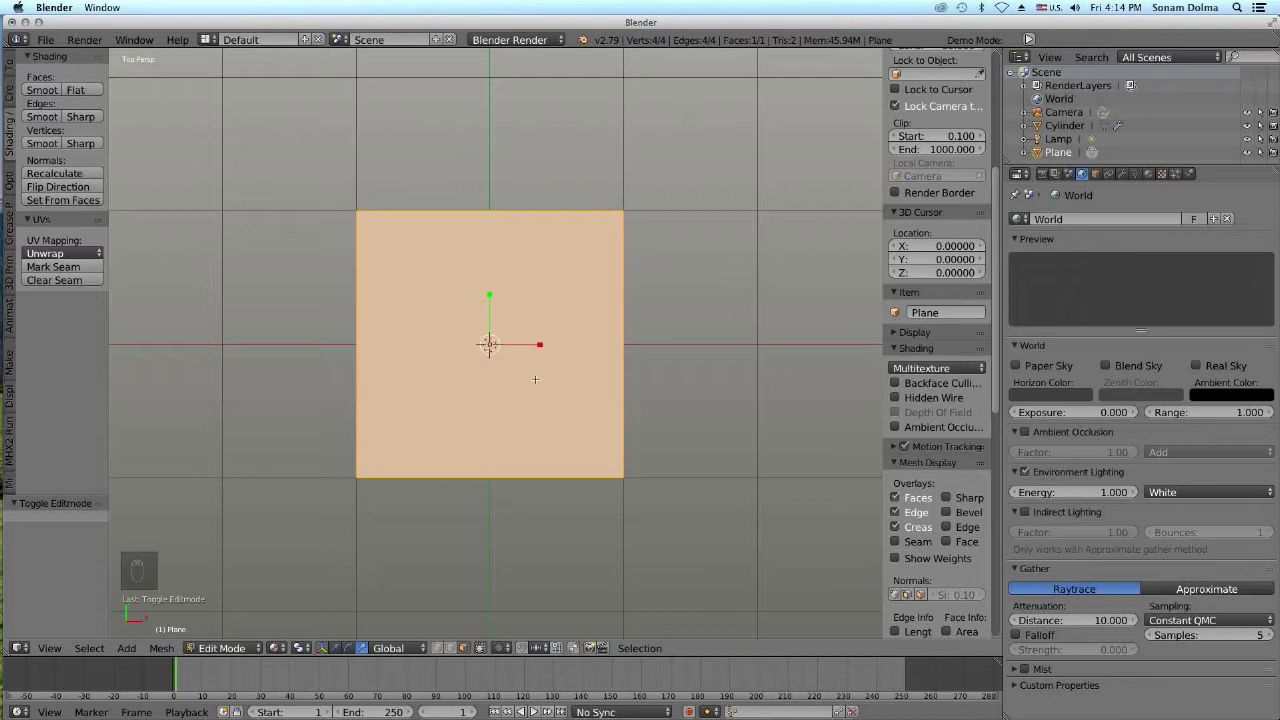
Subdivide the plane with 2 cuts
{"action": "key", "text": "w"}
{"action": "left_click", "coordinate": [551, 394]}
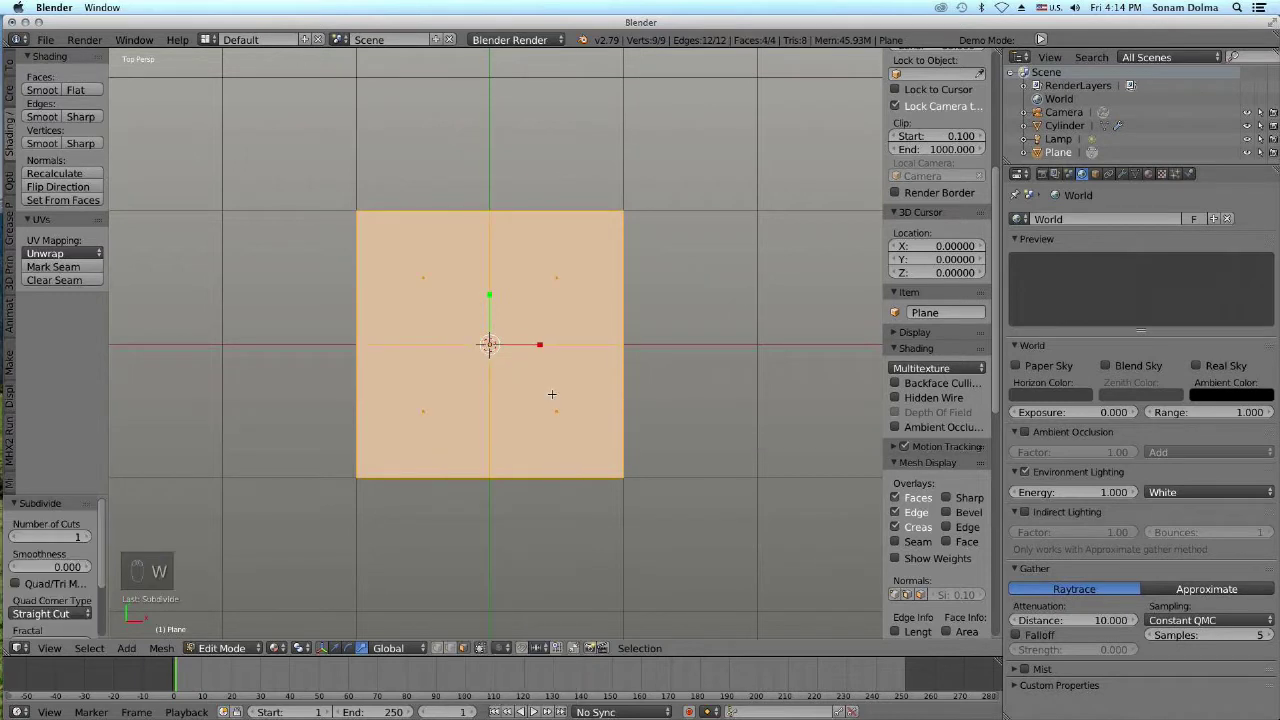
{"action": "left_click", "coordinate": [89, 537]}
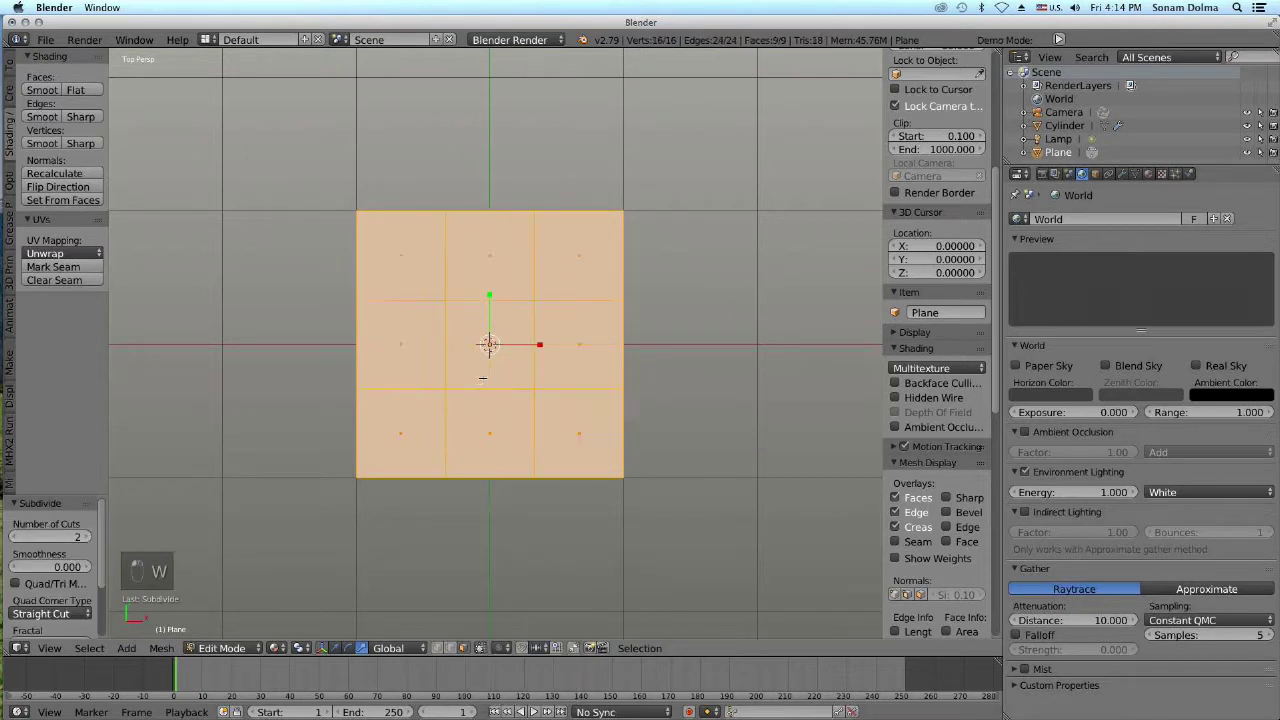
{"action": "left_click", "coordinate": [229, 647]}
{"action": "left_click", "coordinate": [232, 632]}
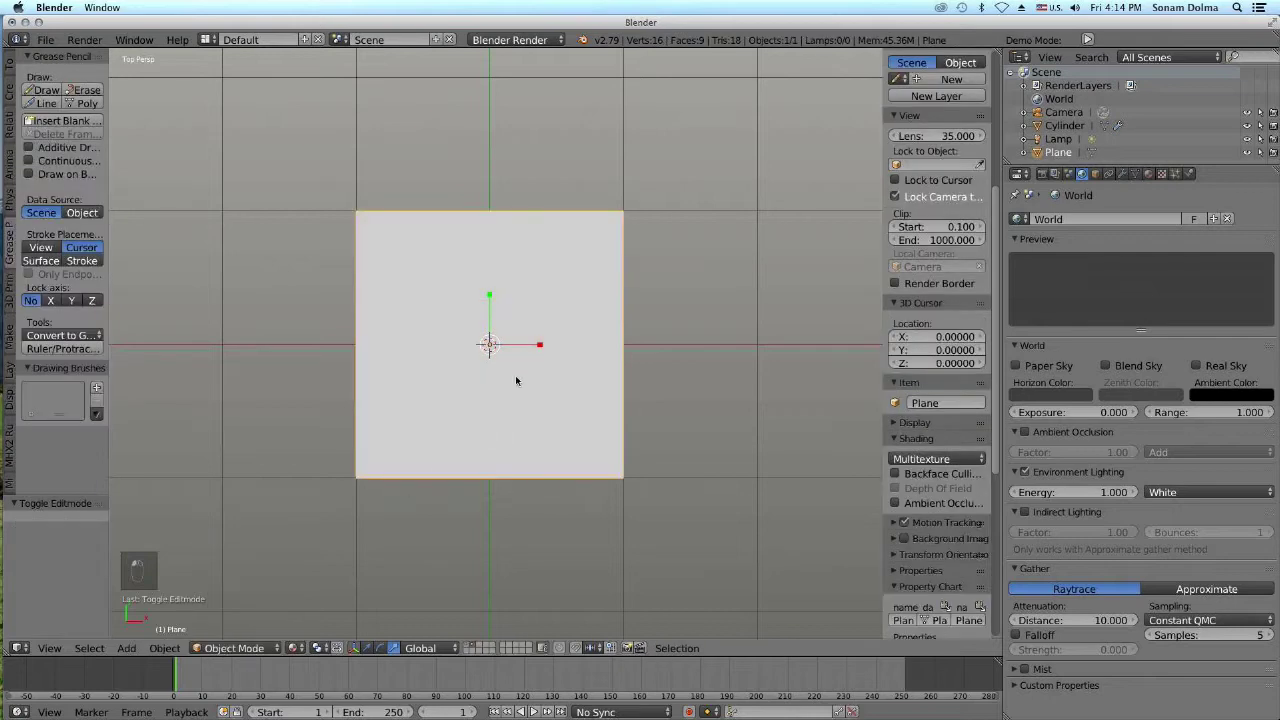
{"action": "left_click", "coordinate": [229, 647]}
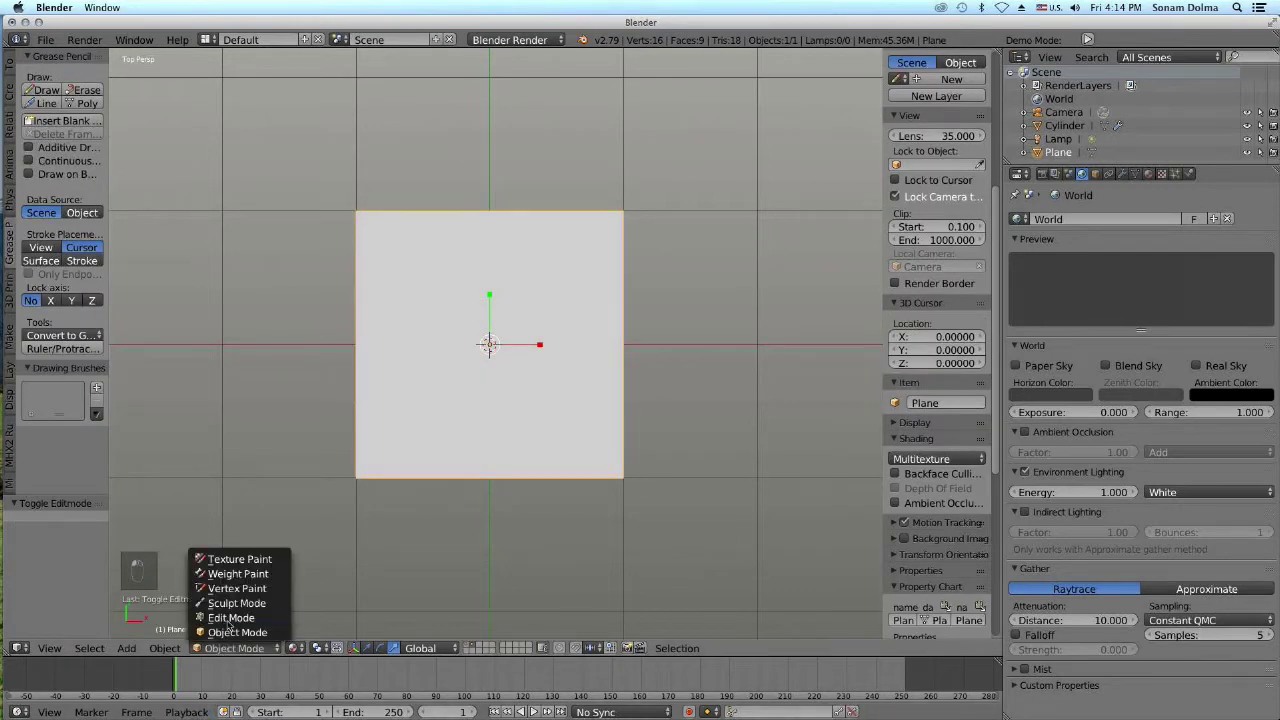
{"action": "left_click", "coordinate": [230, 618]}
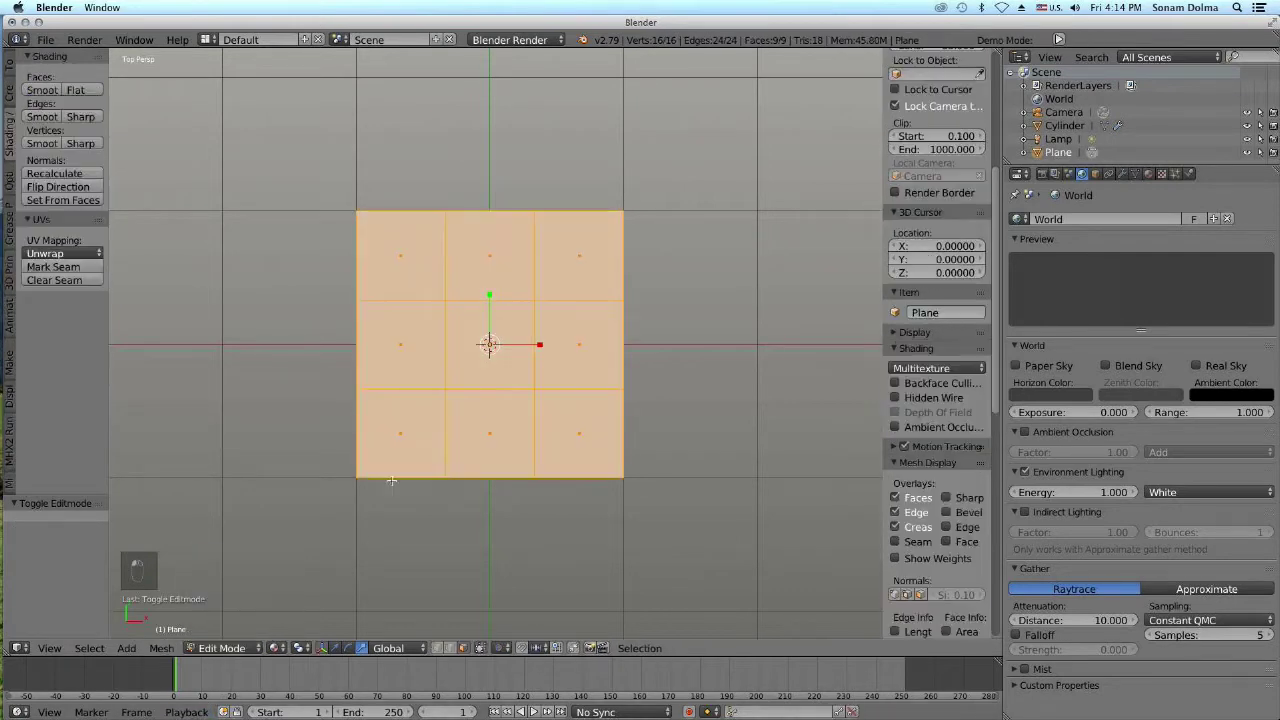
Scale the plane's top edge row to about 0.27 and the upper inner edge row to about 0.64
{"action": "right_click", "coordinate": [598, 216], "text": "alt"}
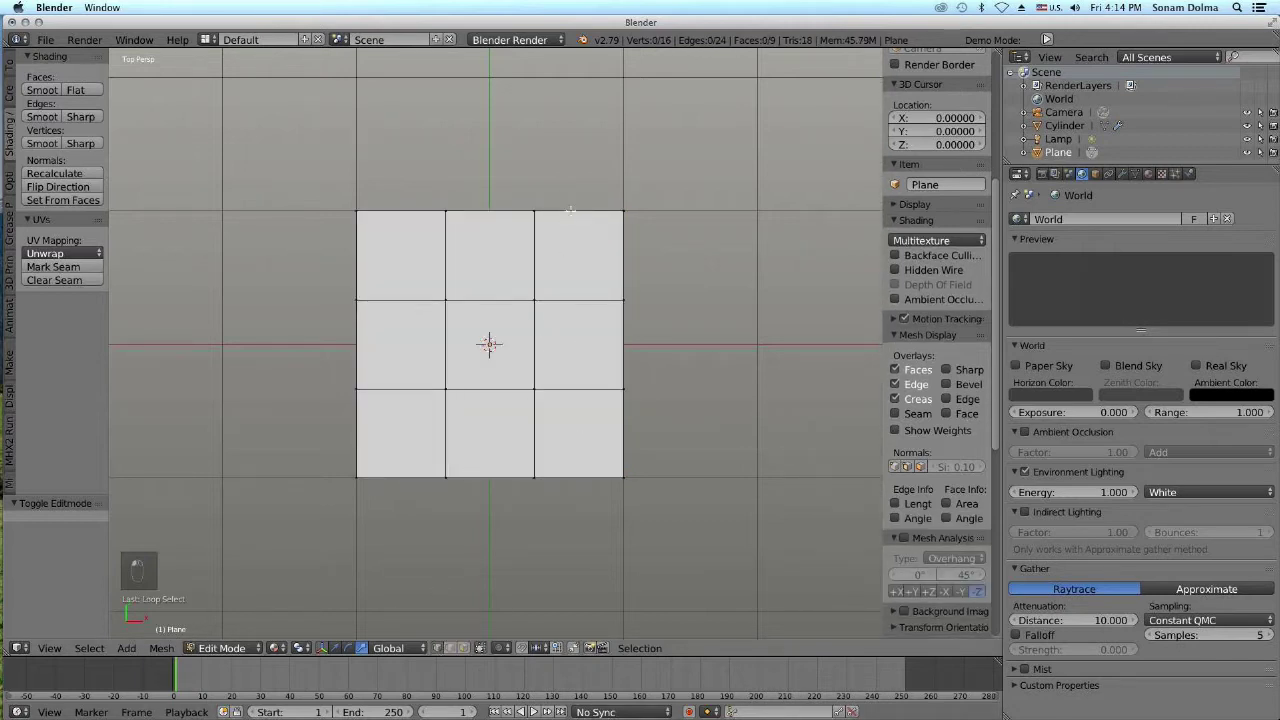
{"action": "right_click", "coordinate": [570, 210], "text": "alt"}
{"action": "key", "text": "s"}
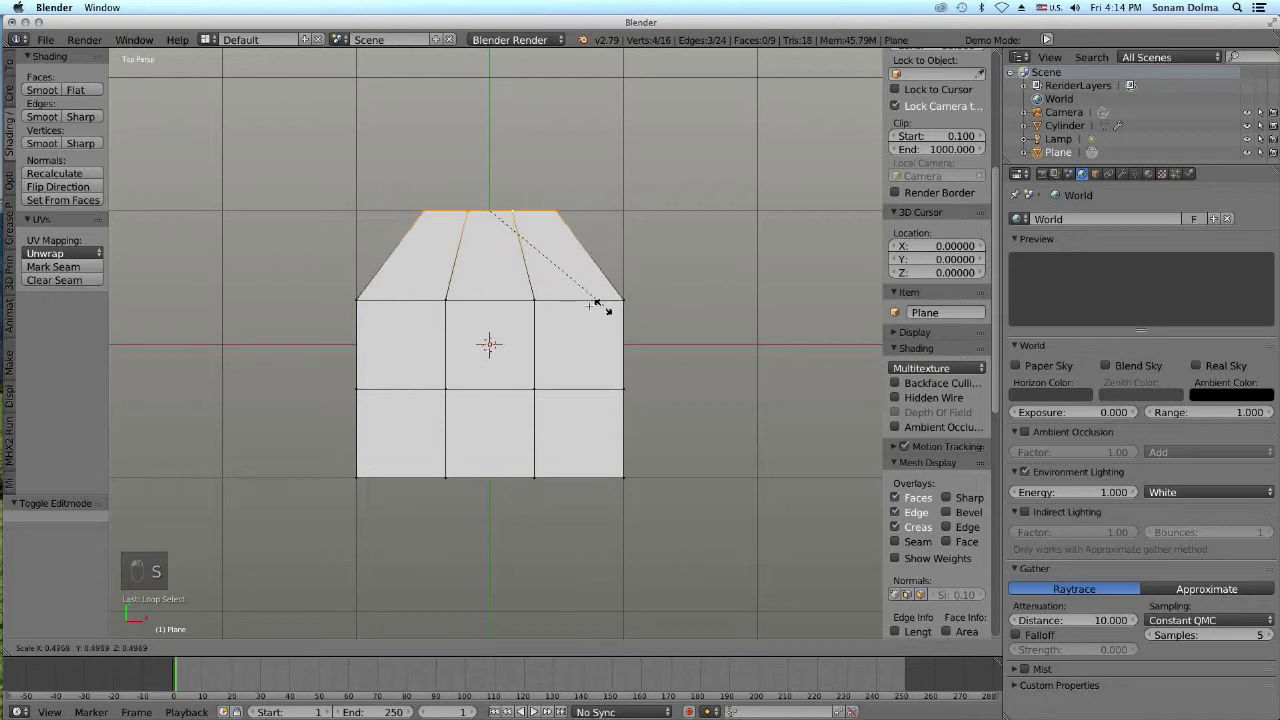
{"action": "left_click", "coordinate": [554, 323]}
{"action": "right_click", "coordinate": [574, 301], "text": "alt"}
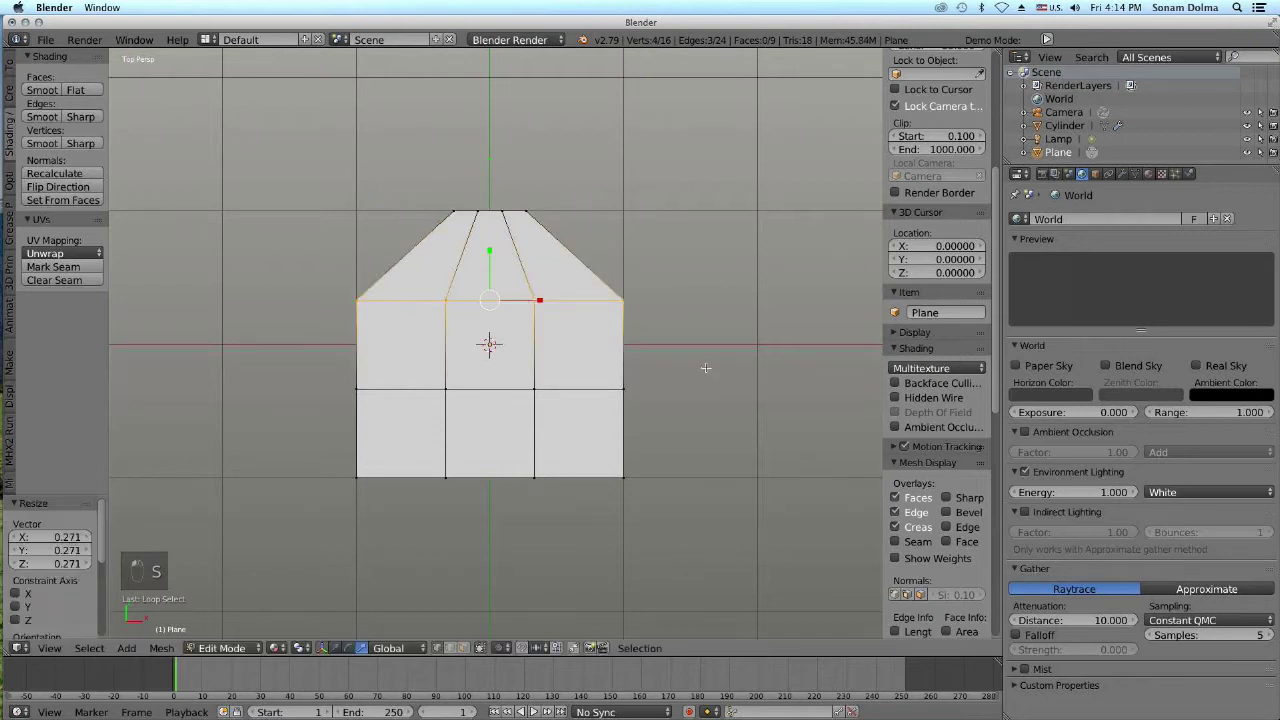
{"action": "key", "text": "s"}
{"action": "left_click", "coordinate": [638, 394]}
Scale the lower inner edge row to 0.86 and the bottom edge row to about 0.22
{"action": "right_click", "coordinate": [593, 388], "text": "alt"}
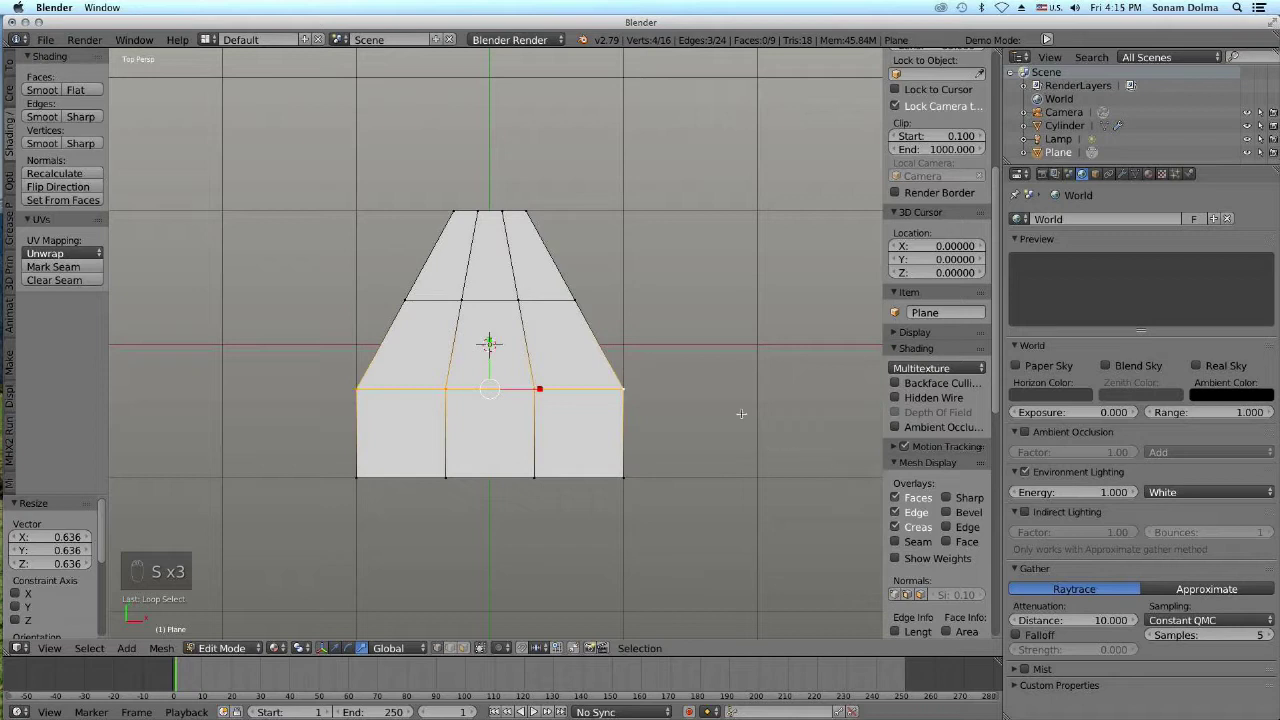
{"action": "key", "text": "s"}
{"action": "left_click", "coordinate": [685, 436]}
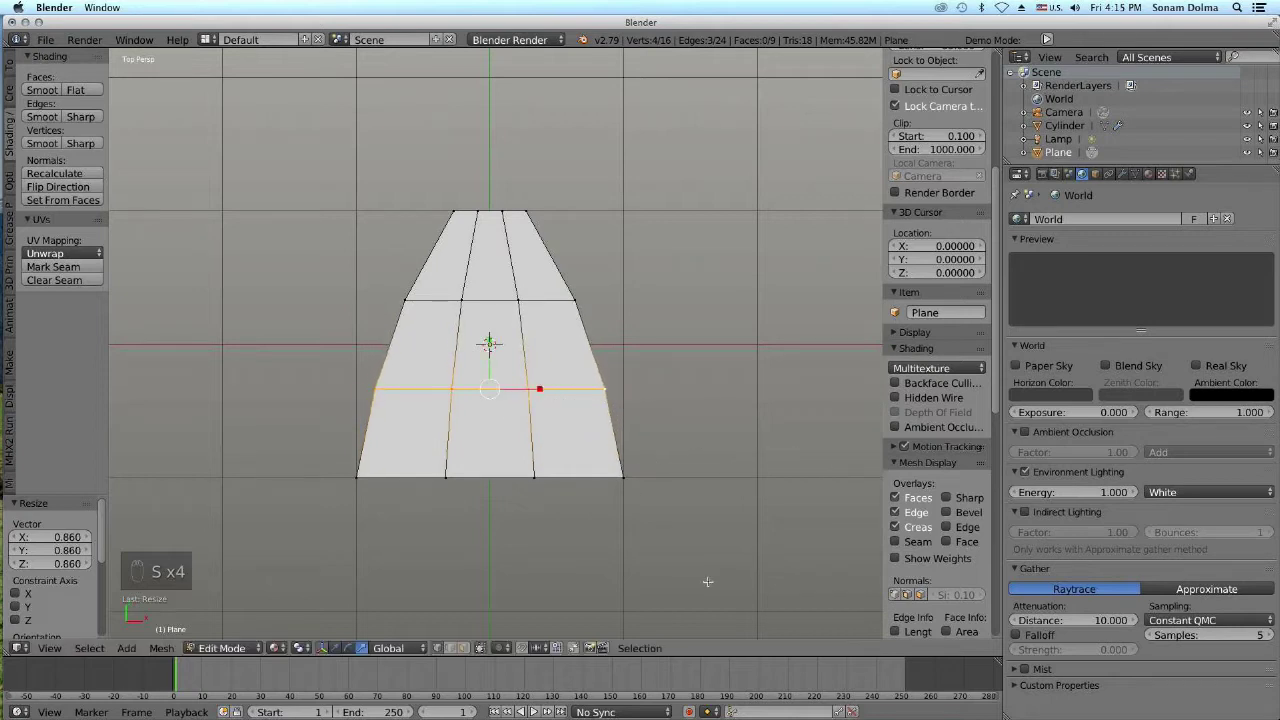
{"action": "right_click", "coordinate": [567, 478], "text": "alt"}
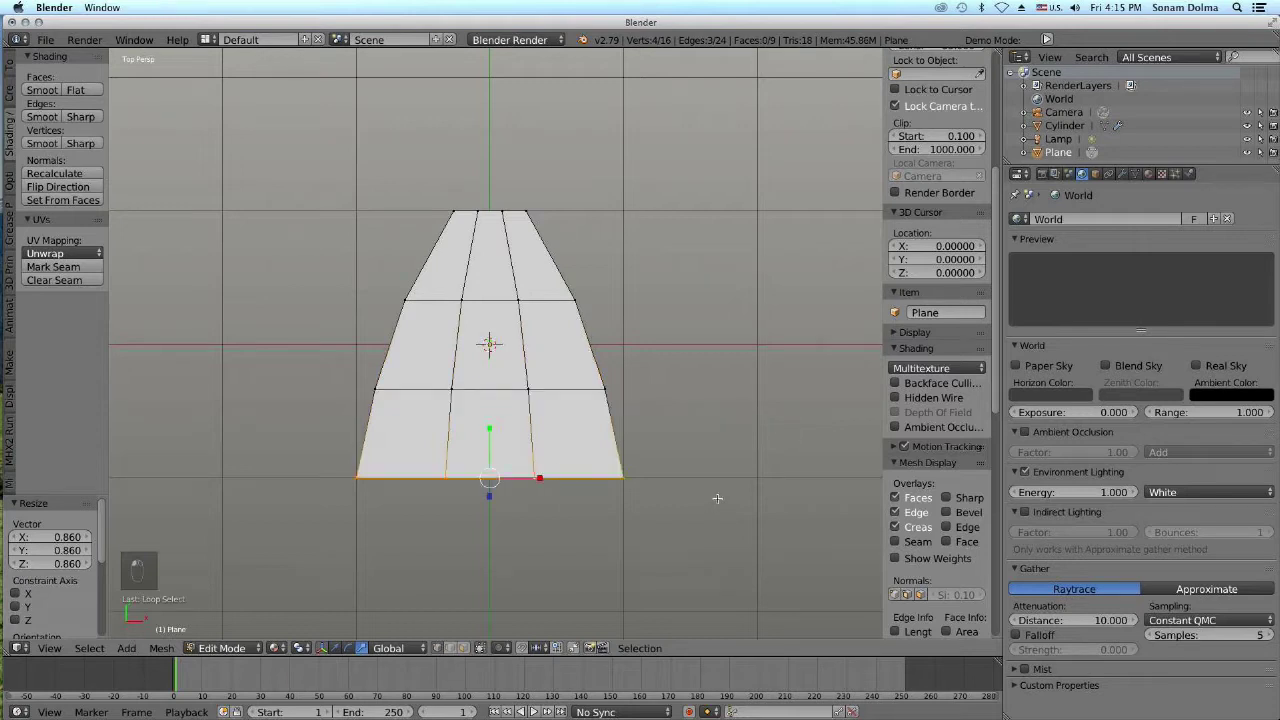
{"action": "key", "text": "s"}
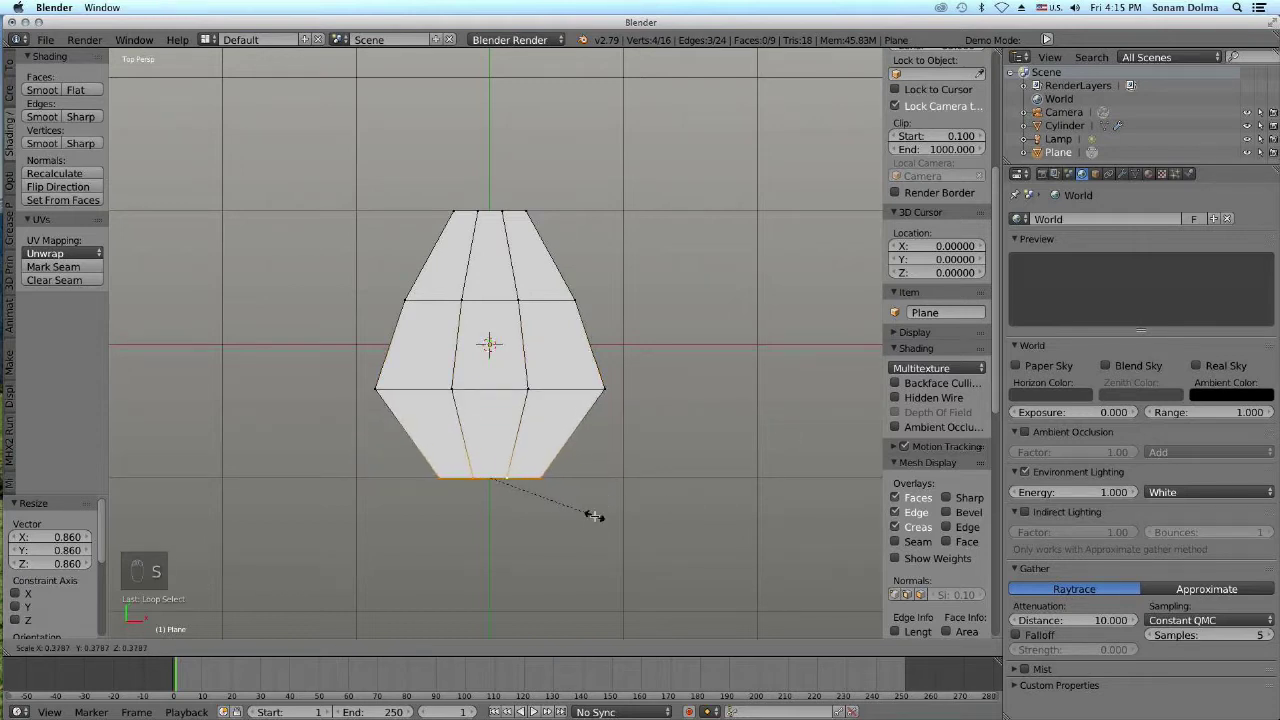
{"action": "left_click", "coordinate": [543, 509]}
Narrow the lower inner edge row to about 0.78 and the upper inner edge row to about 0.94 scale
{"action": "right_click", "coordinate": [557, 389], "text": "alt"}
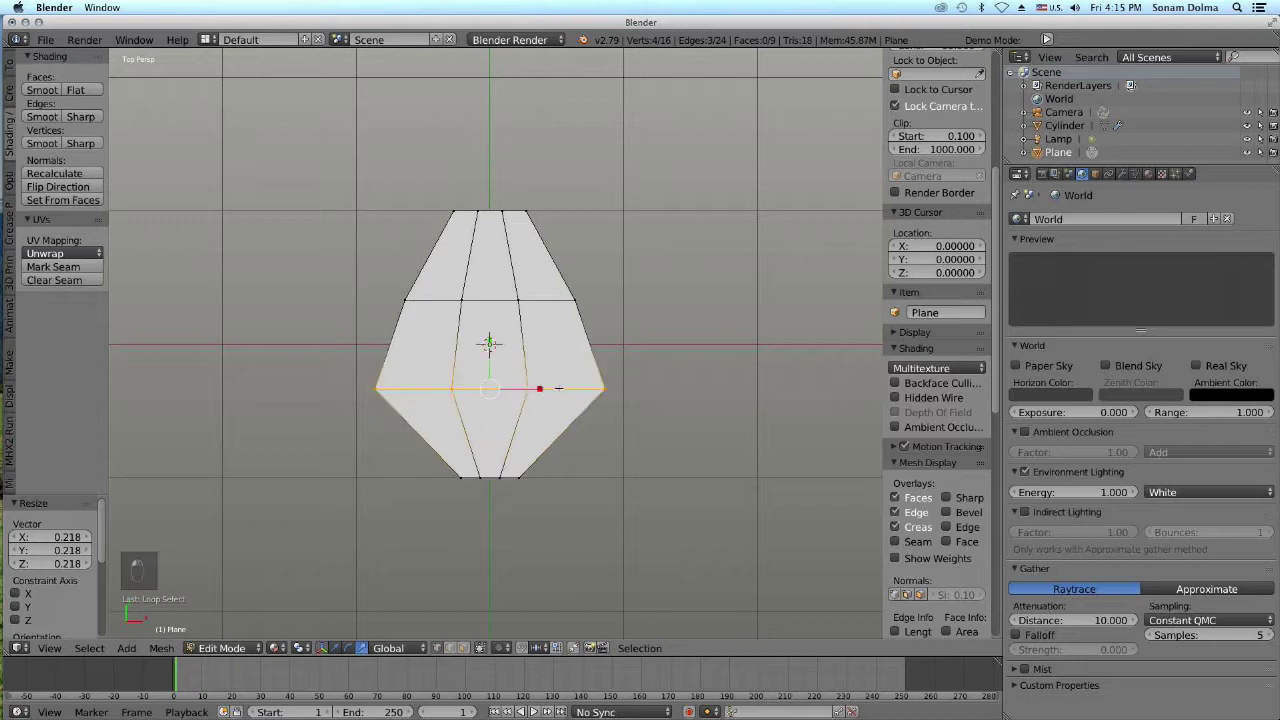
{"action": "key", "text": "s"}
{"action": "left_click", "coordinate": [648, 431]}
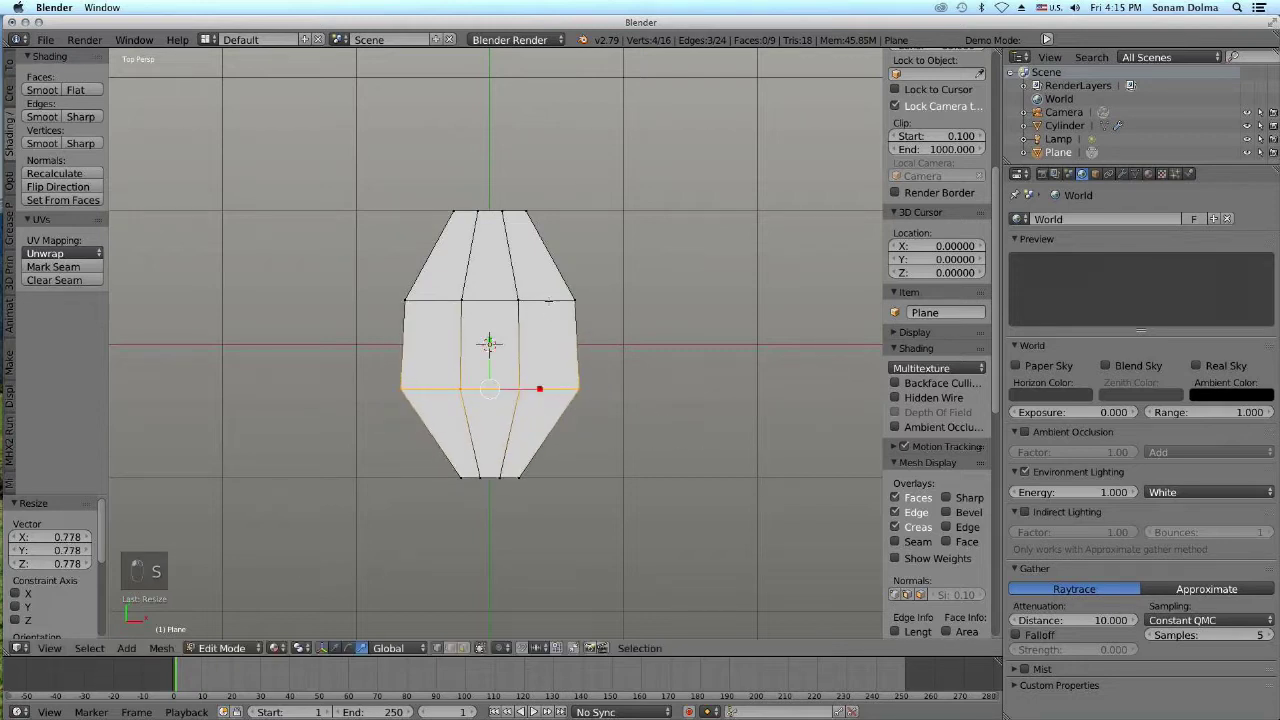
{"action": "right_click", "coordinate": [547, 298], "text": "alt"}
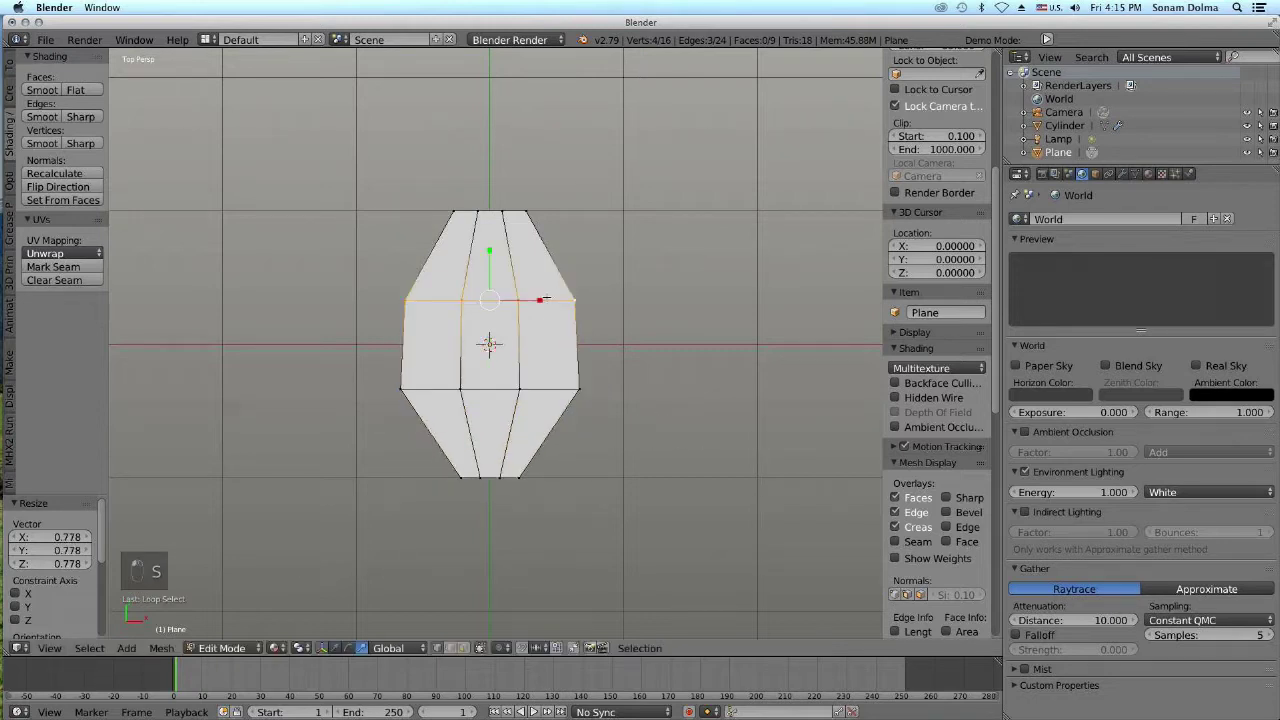
{"action": "key", "text": "s"}
{"action": "left_click", "coordinate": [695, 388]}
Scale the top edge row further to about 0.225 to form a narrow tip
{"action": "right_click", "coordinate": [519, 213], "text": "alt"}
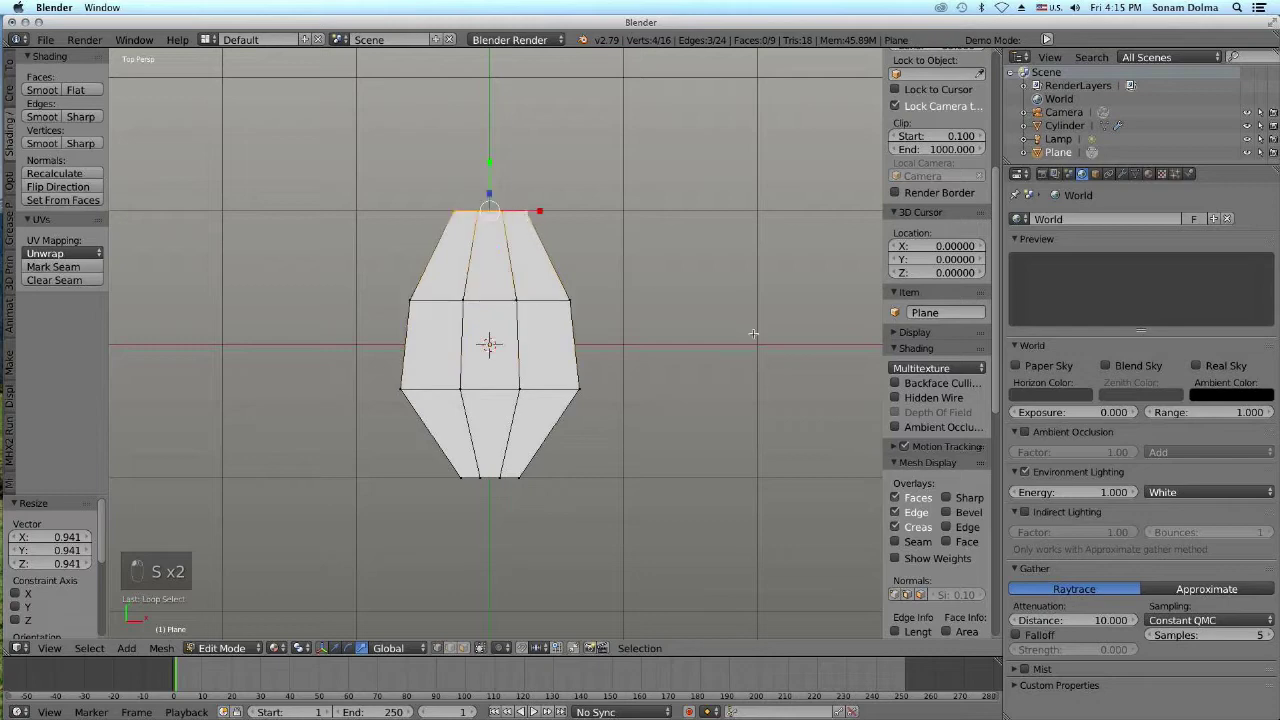
{"action": "key", "text": "s"}
{"action": "left_click", "coordinate": [506, 271]}
Enable proportional editing and lower an inner vertex near the narrow +Y tip by about 0.09
{"action": "middle_click_drag", "start_coordinate": [615, 344], "coordinate": [548, 352]}
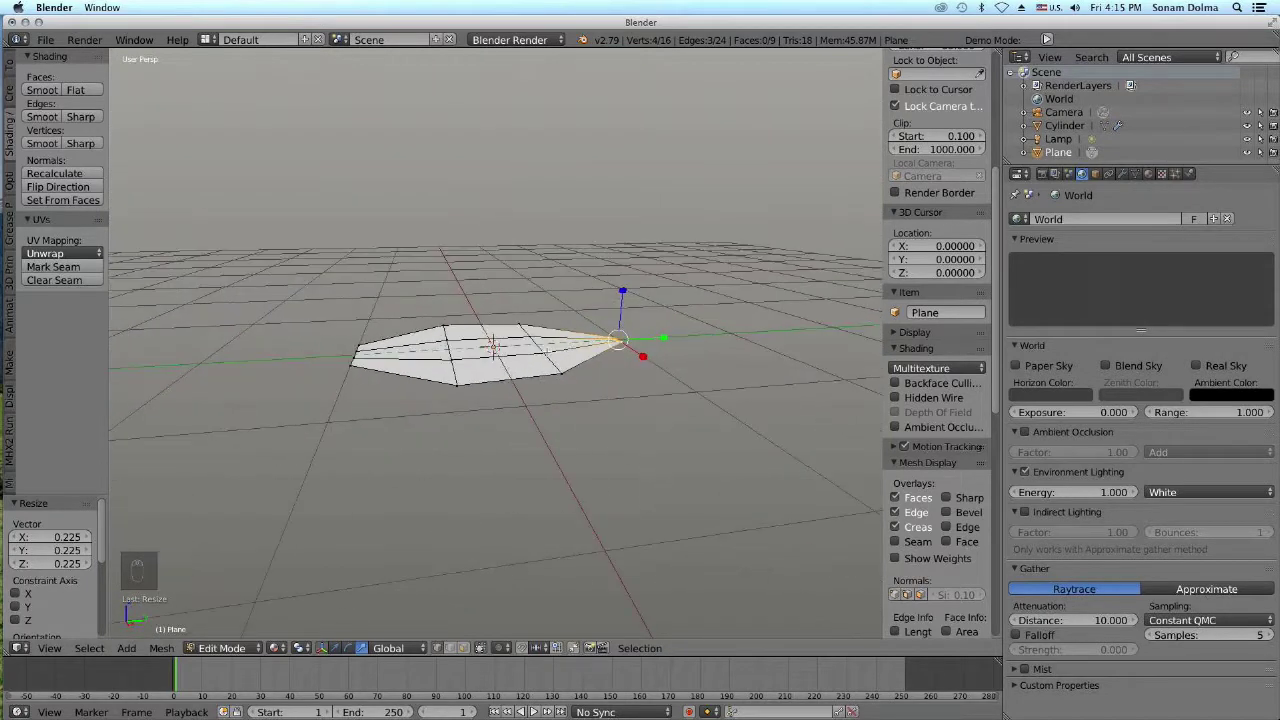
{"action": "right_click", "coordinate": [546, 351]}
{"action": "key", "text": "g"}
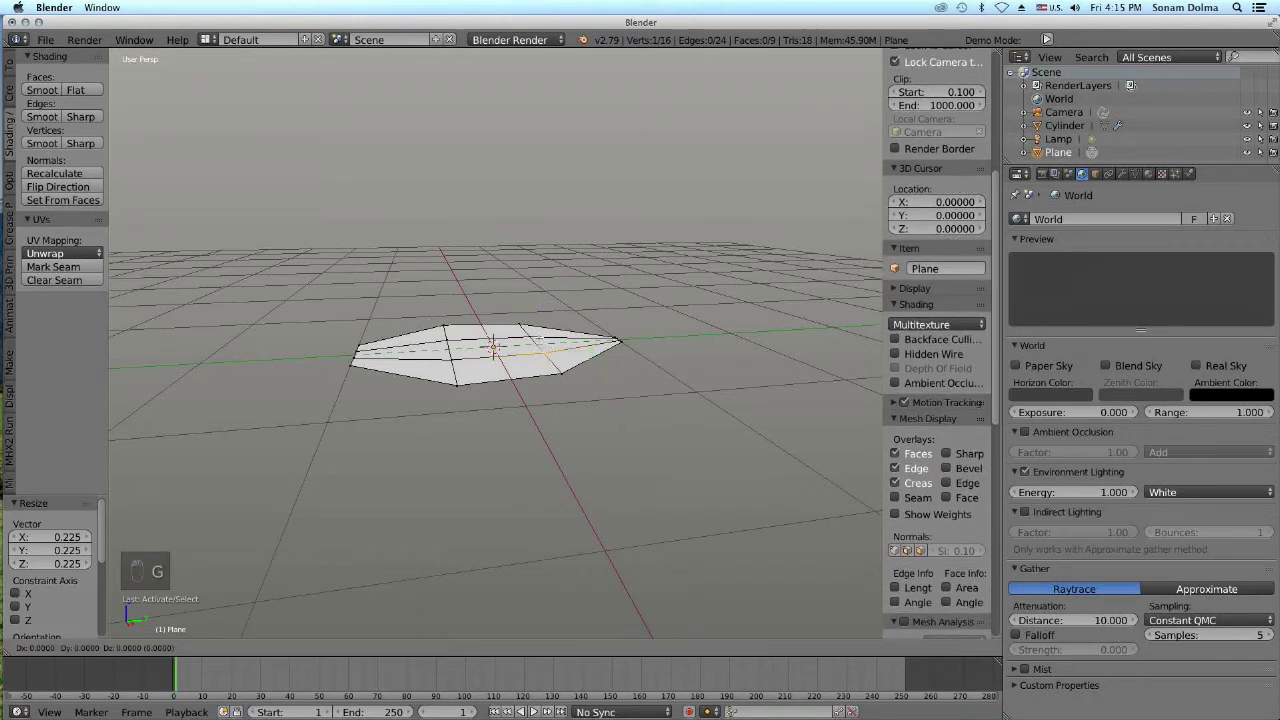
{"action": "key", "text": "Escape"}
{"action": "key", "text": "o"}
{"action": "key", "text": "g"}
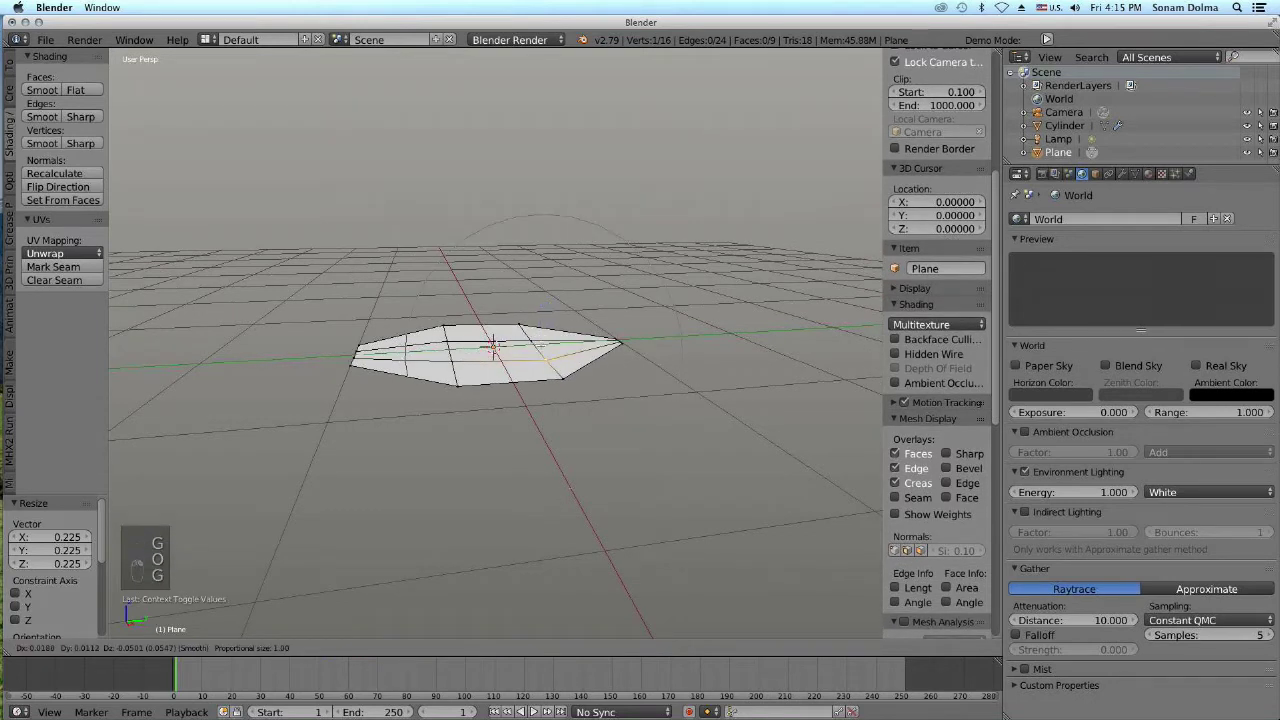
{"action": "left_click", "coordinate": [531, 345]}
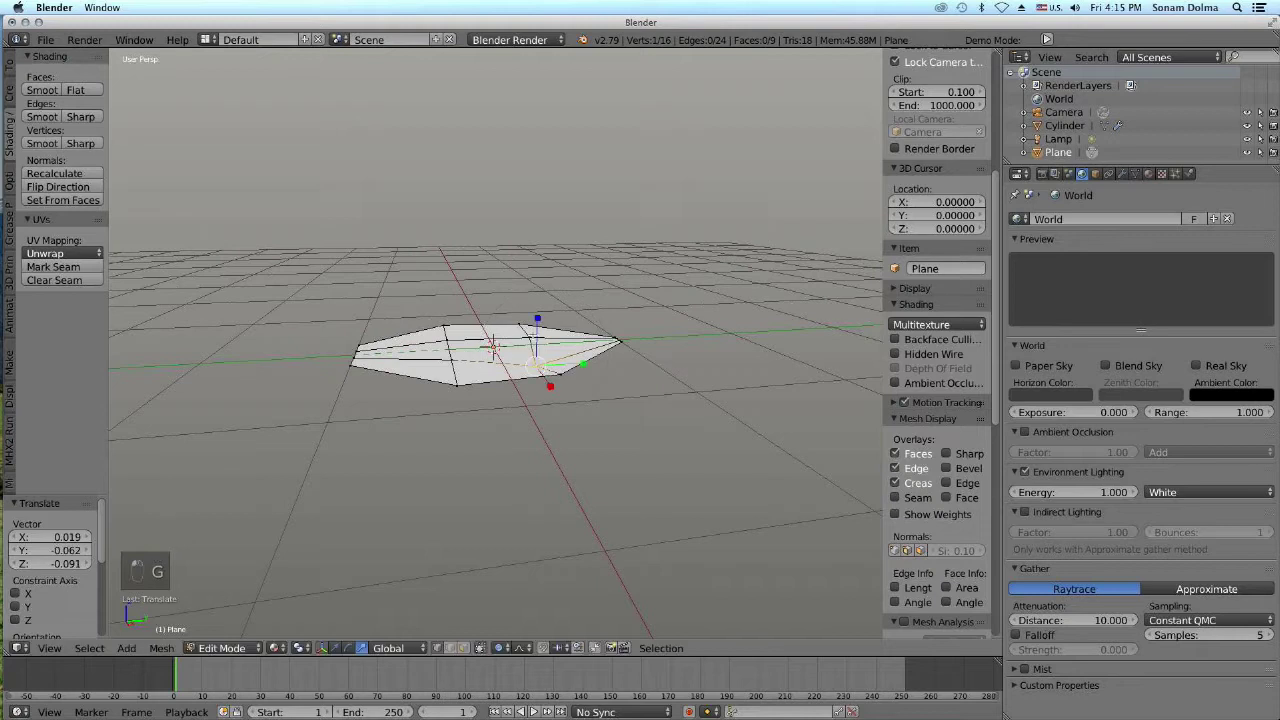
Lower the inner vertex of the row nearer the base by about 0.11 with proportional editing
{"action": "key", "text": "g"}
{"action": "left_click", "coordinate": [531, 345]}
{"action": "key", "text": "g"}
{"action": "right_click", "coordinate": [452, 369]}
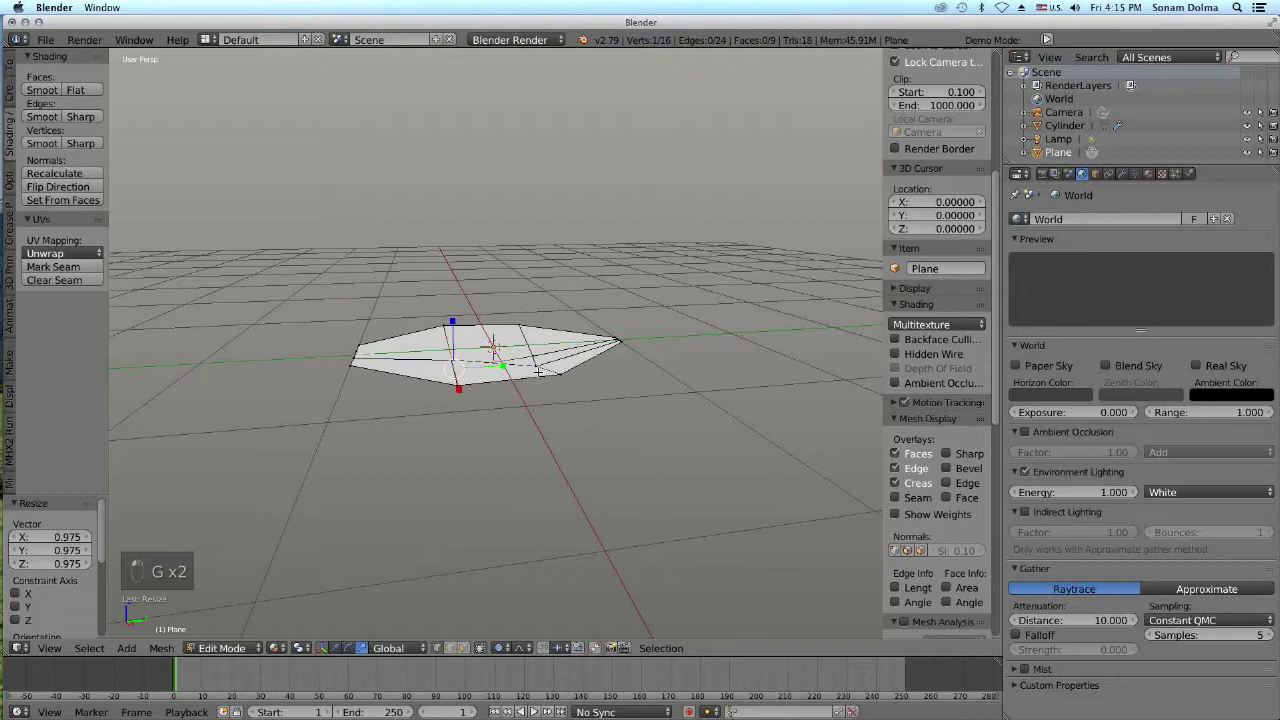
{"action": "right_click", "coordinate": [538, 371]}
{"action": "middle_click_drag", "start_coordinate": [538, 371], "coordinate": [540, 368]}
{"action": "right_click", "coordinate": [460, 368]}
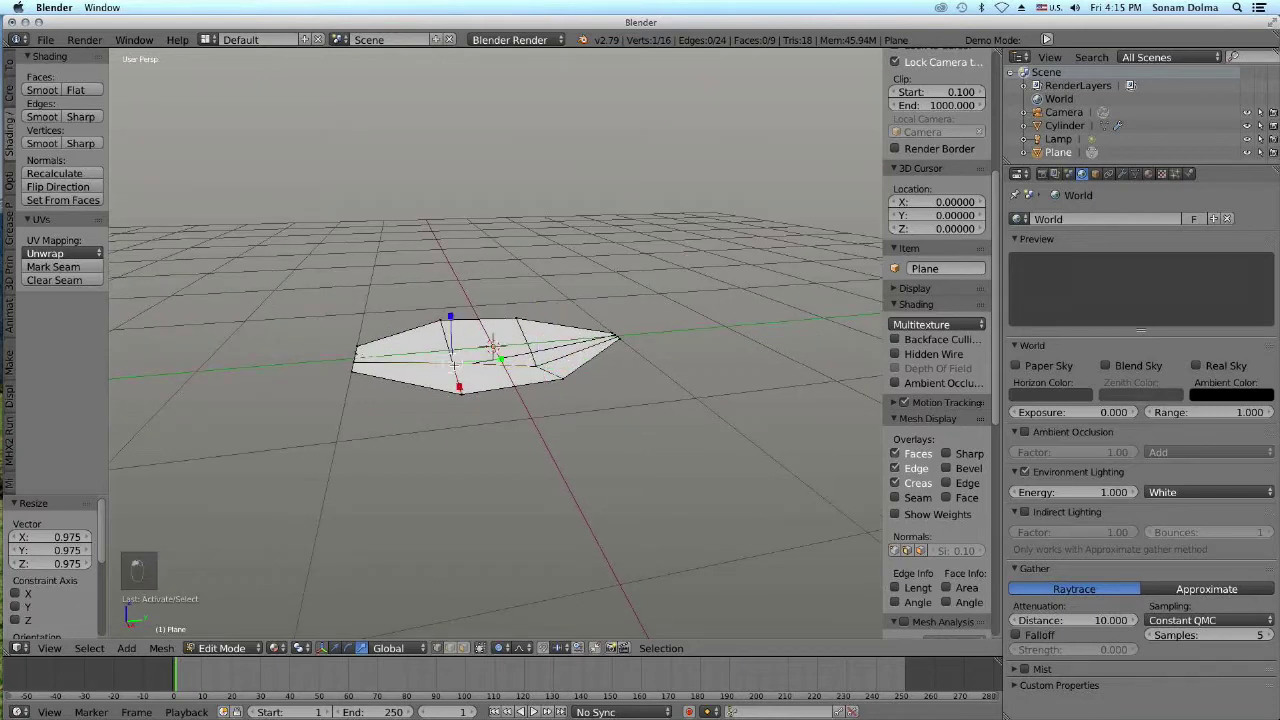
{"action": "key", "text": "g"}
{"action": "left_click", "coordinate": [471, 373]}
Merge the four vertices at the +Y tip into one and lower that tip by about 0.3 with proportional editing
{"action": "right_click", "coordinate": [615, 339]}
{"action": "key", "text": "c"}
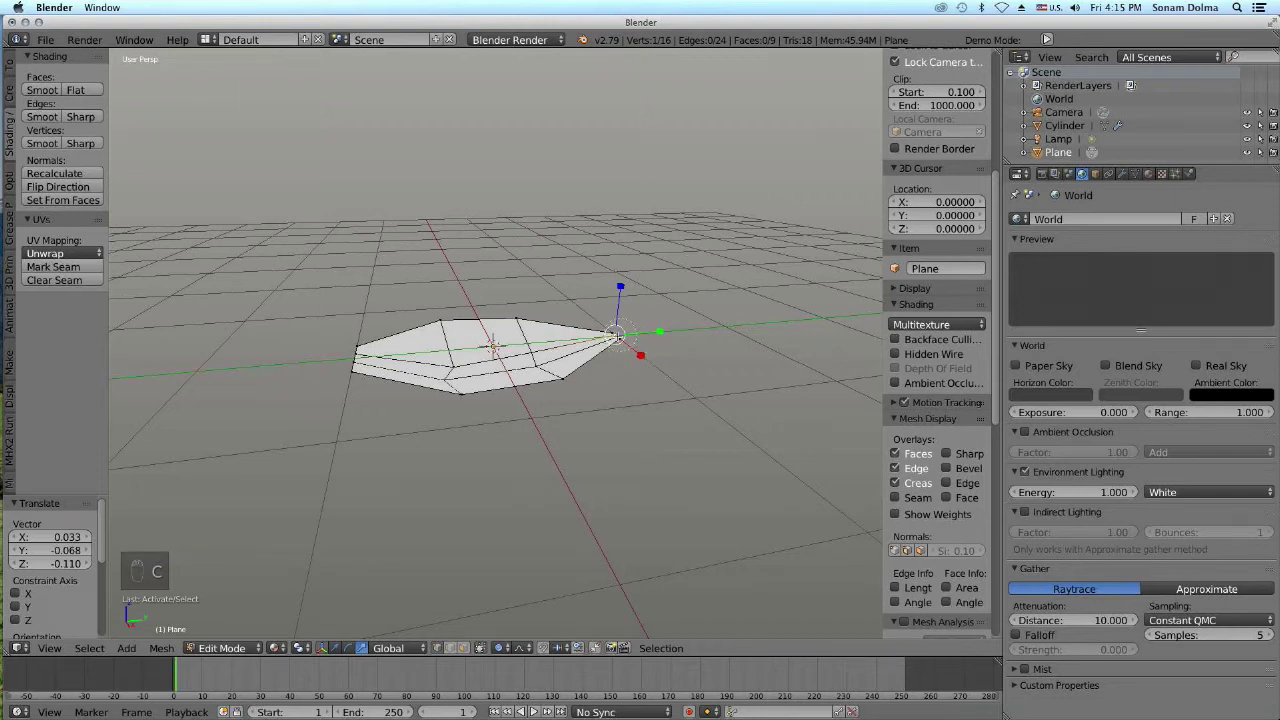
{"action": "left_click", "coordinate": [621, 338]}
{"action": "key", "text": "alt+m"}
{"action": "left_click", "coordinate": [651, 365]}
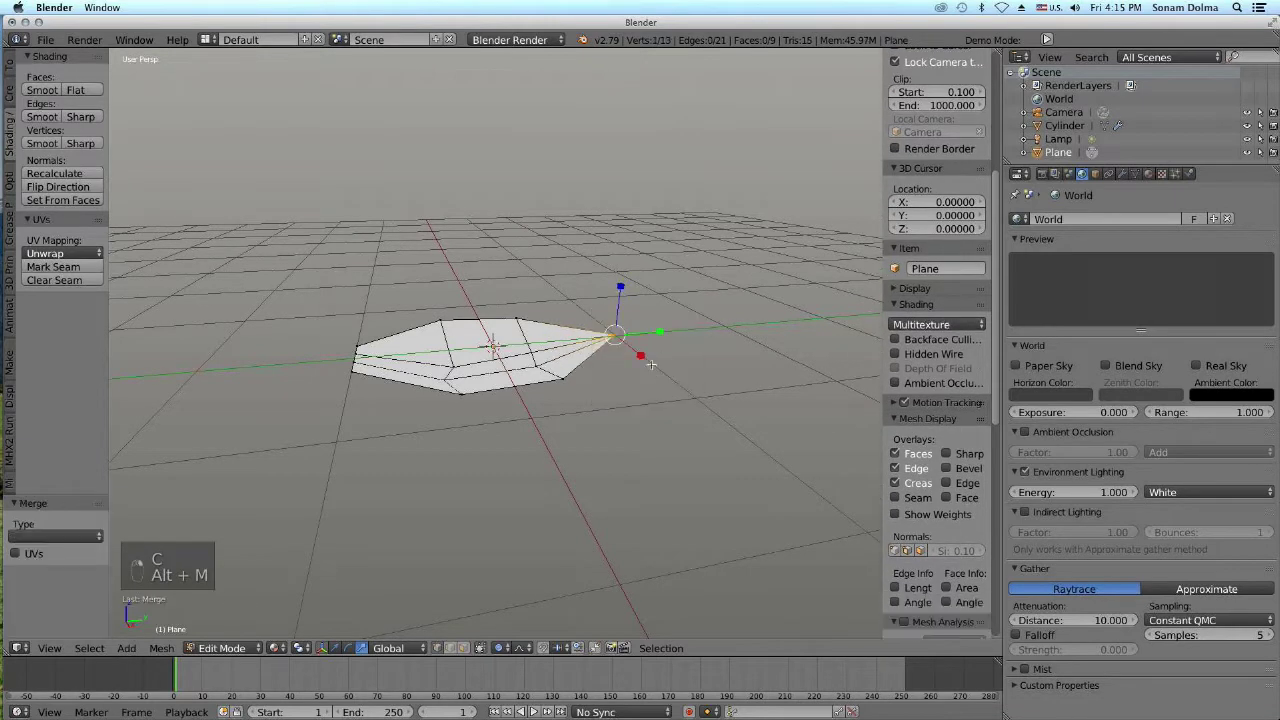
{"action": "key", "text": "g"}
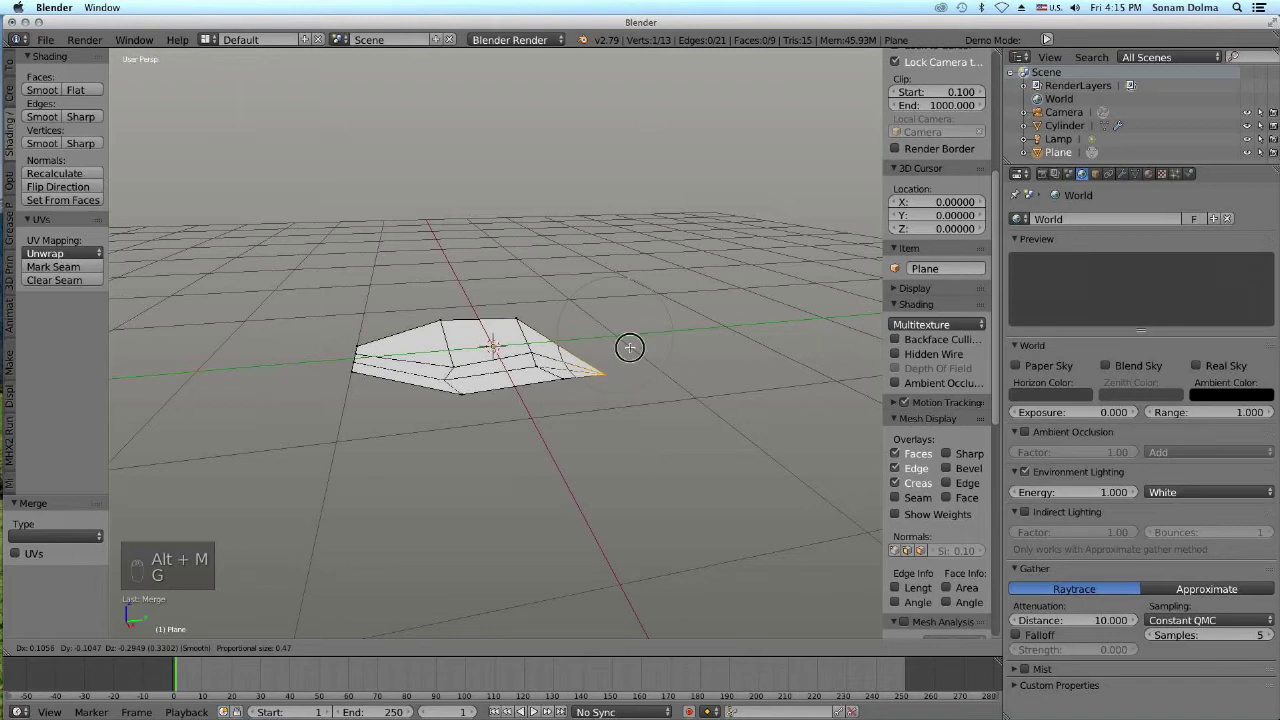
{"action": "left_click", "coordinate": [622, 343]}
Select the row of four vertices along the mesh's base edge
{"action": "middle_click_drag", "start_coordinate": [501, 418], "coordinate": [497, 393]}
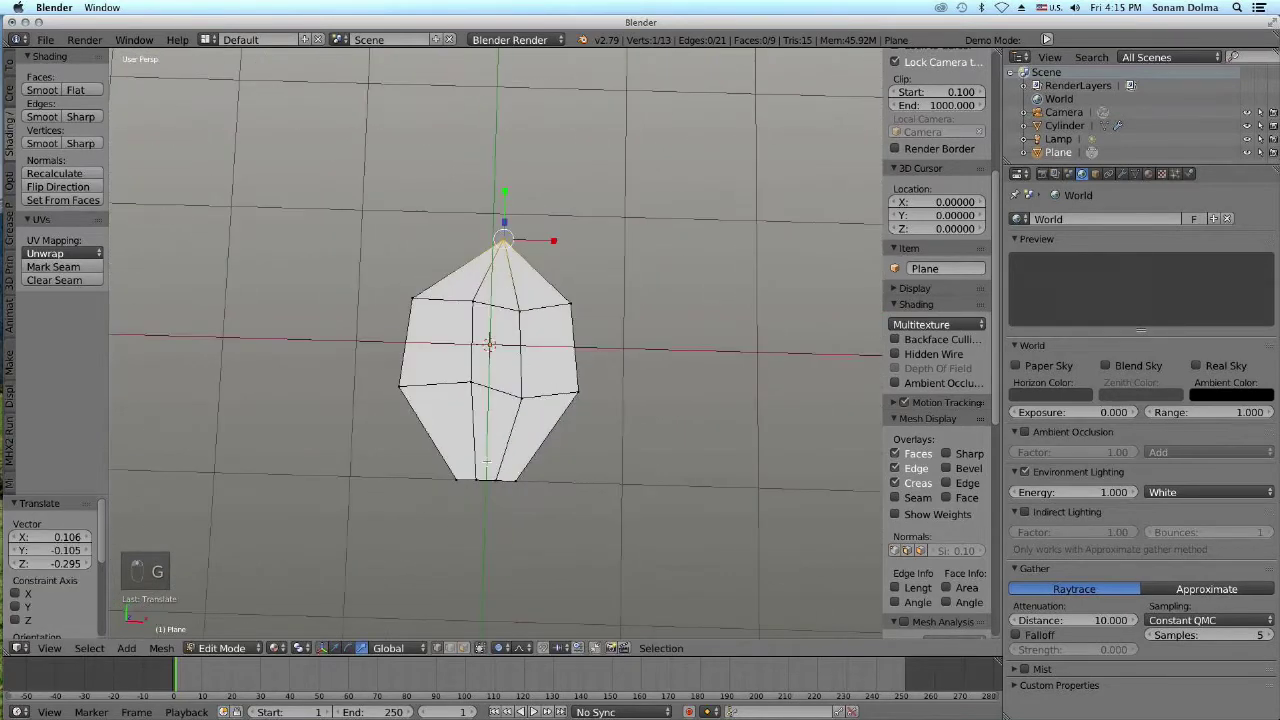
{"action": "right_click", "coordinate": [502, 485]}
{"action": "key", "text": "c"}
{"action": "left_click_drag", "start_coordinate": [532, 493], "coordinate": [442, 488]}
{"action": "right_click", "coordinate": [565, 495]}
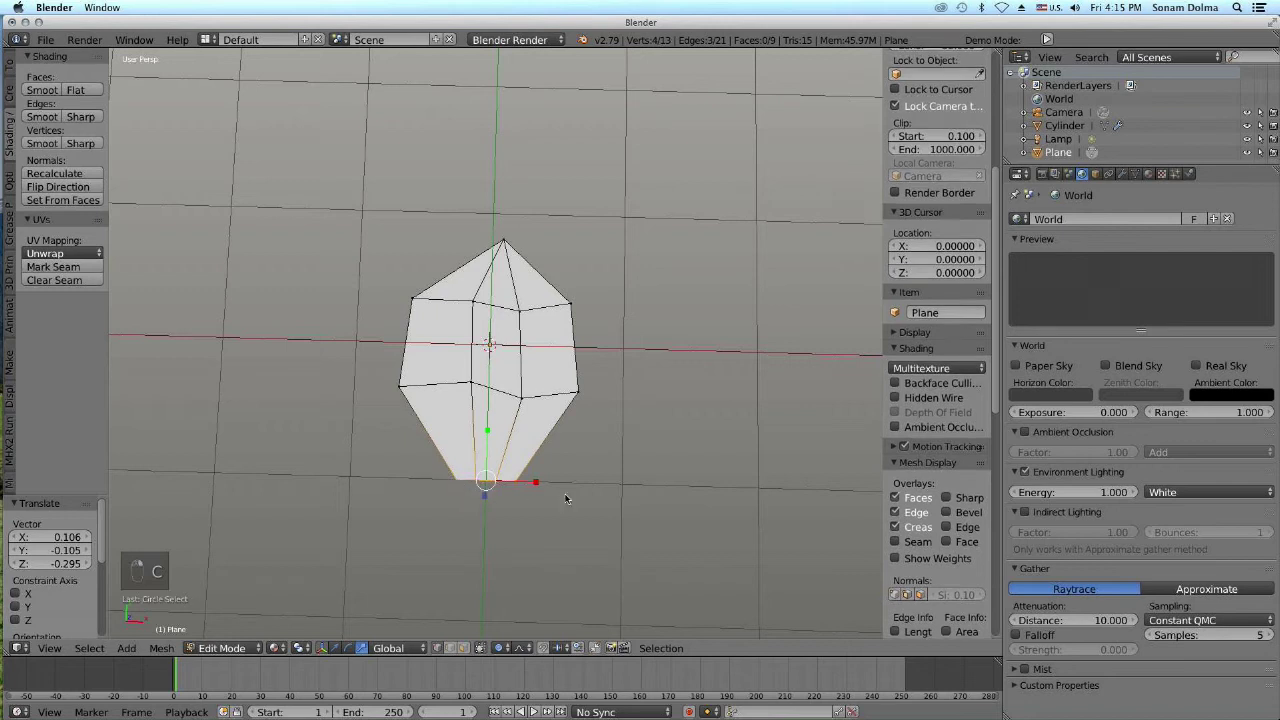
Try merging the four base vertices into a single point and undo the merge
{"action": "key", "text": "alt+m"}
{"action": "left_click", "coordinate": [565, 494]}
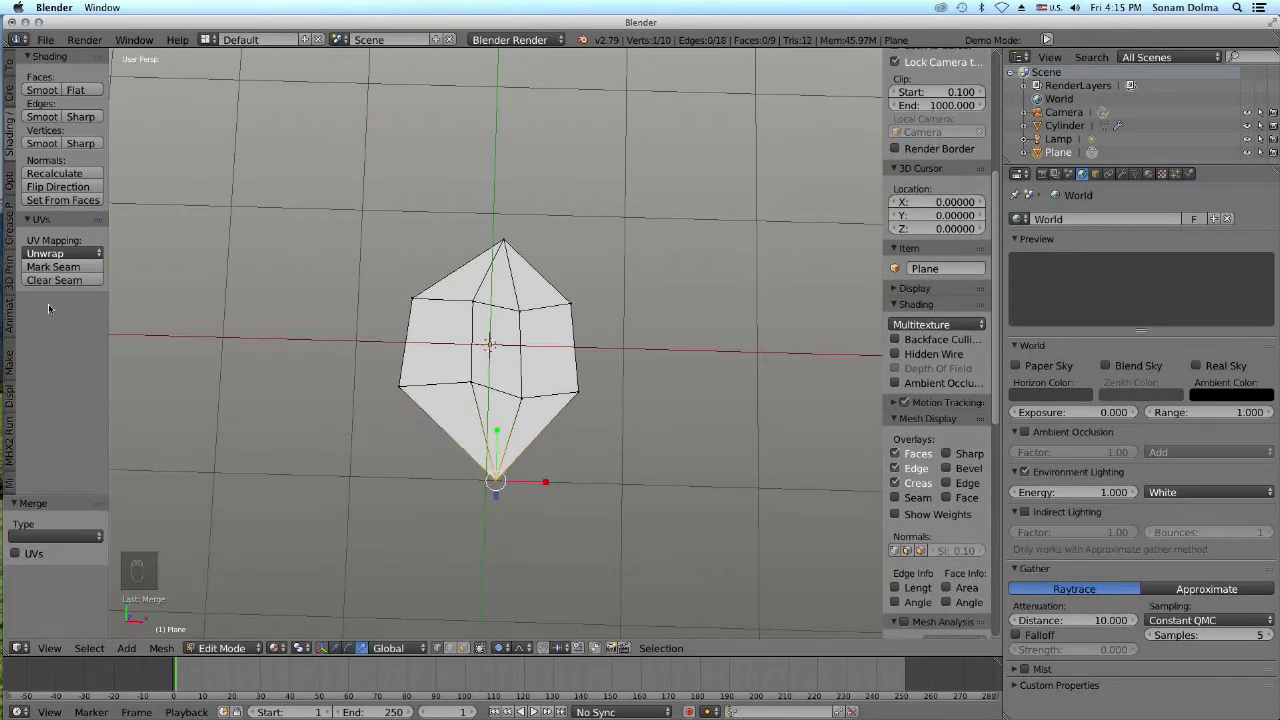
{"action": "left_click", "coordinate": [12, 92]}
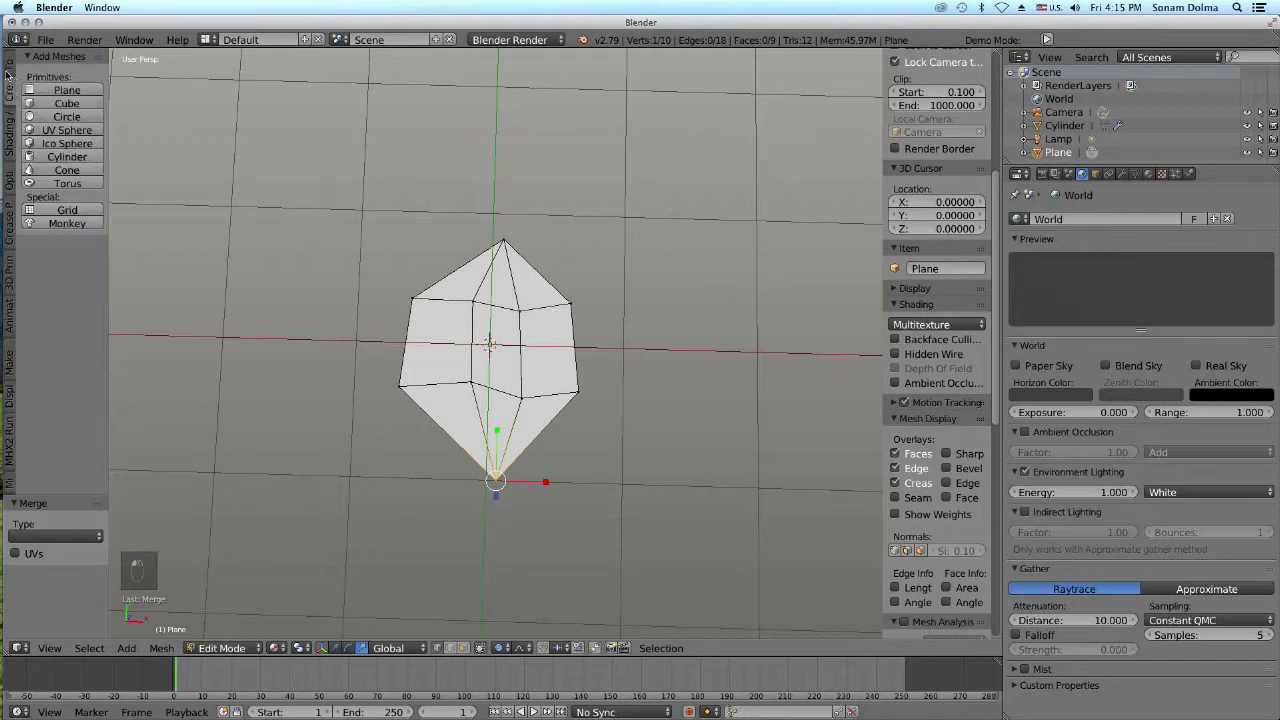
{"action": "left_click", "coordinate": [10, 63]}
{"action": "scroll", "coordinate": [42, 467], "scroll_direction": "down", "scroll_amount": 5}
{"action": "scroll", "coordinate": [42, 467], "scroll_direction": "down", "scroll_amount": 2}
{"action": "left_click", "coordinate": [38, 365]}
Scale the base edge to 0.49 and extrude it about 0.1 outward as a short stem tapered to about 0.6
{"action": "key", "text": "s"}
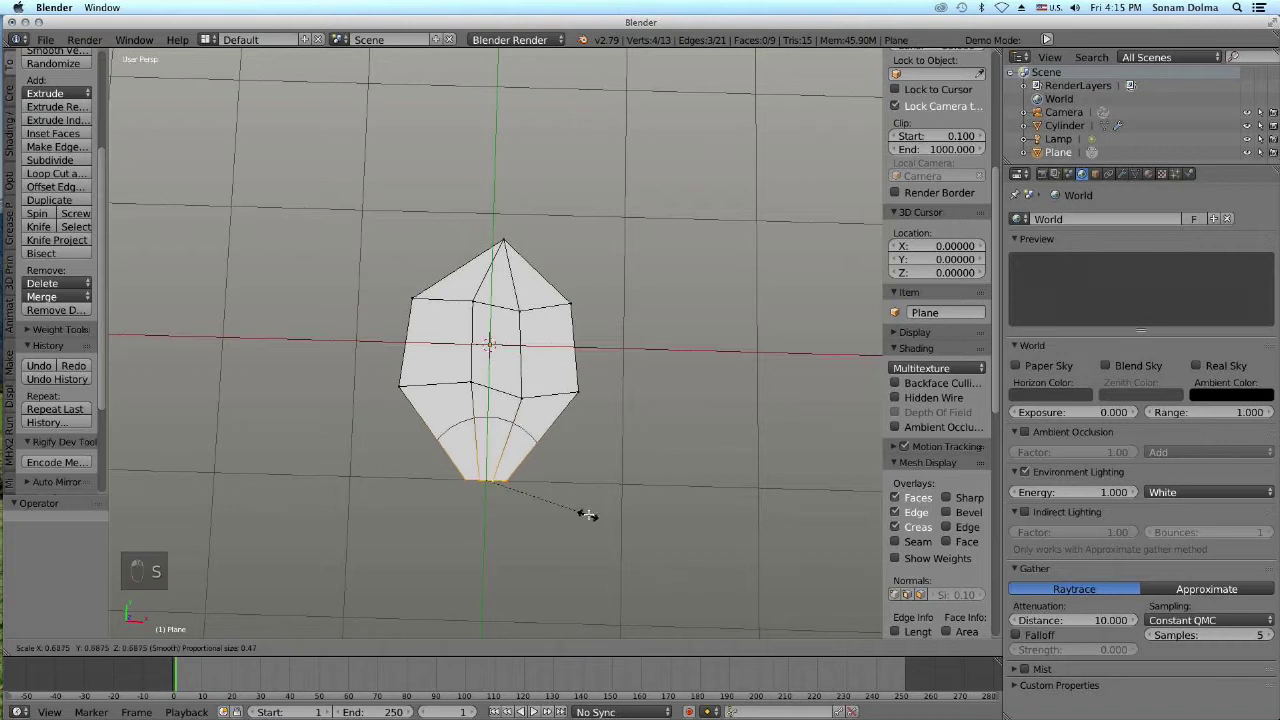
{"action": "left_click", "coordinate": [545, 497]}
{"action": "key", "text": "e"}
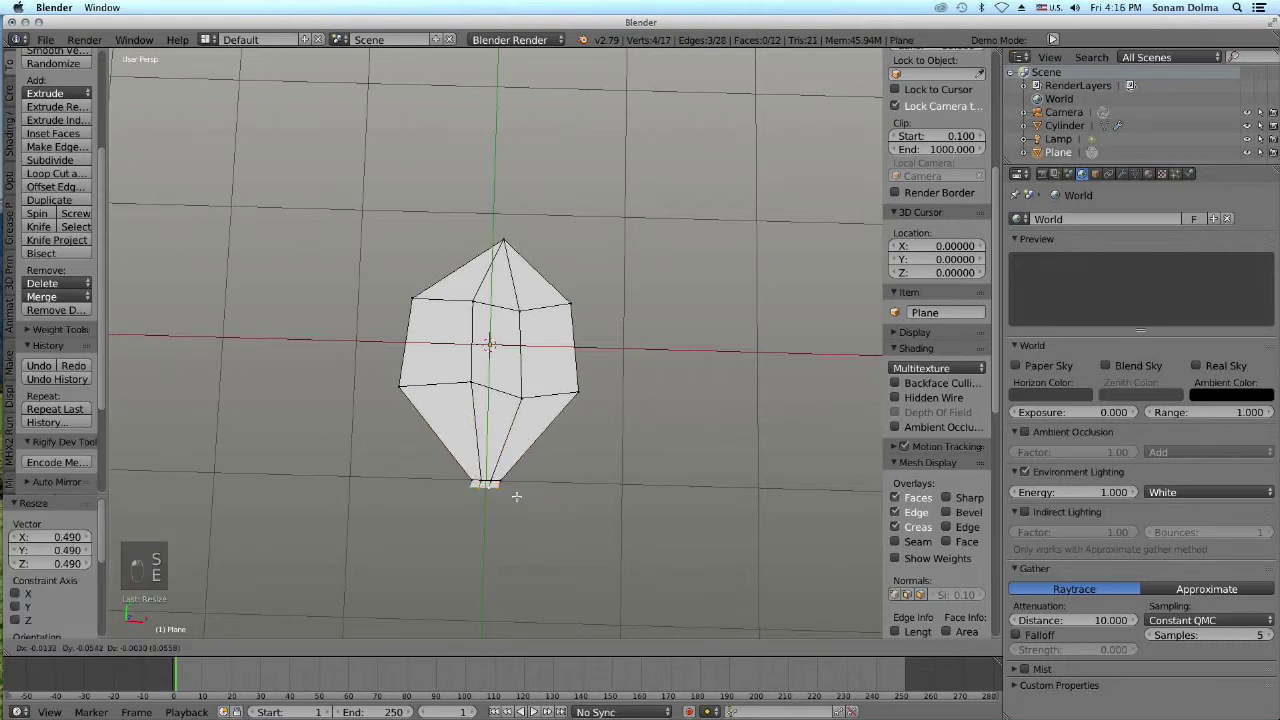
{"action": "left_click", "coordinate": [517, 501]}
{"action": "key", "text": "s"}
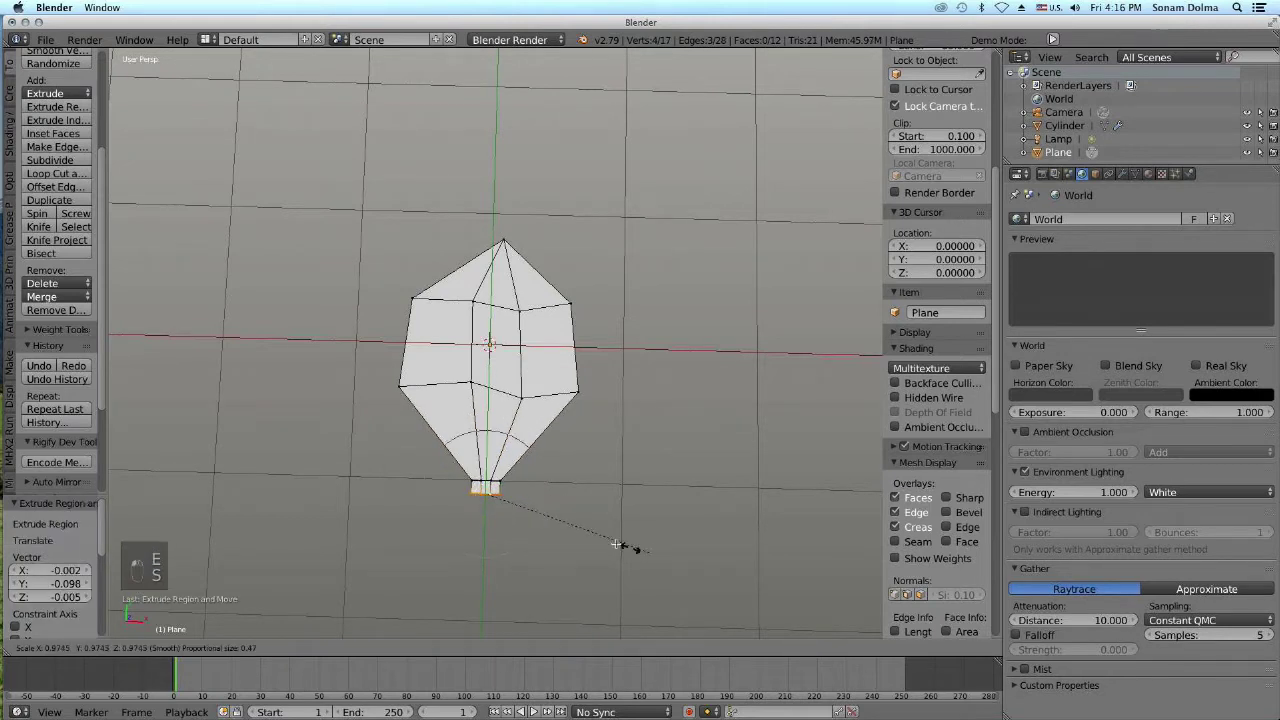
{"action": "left_click", "coordinate": [586, 534]}
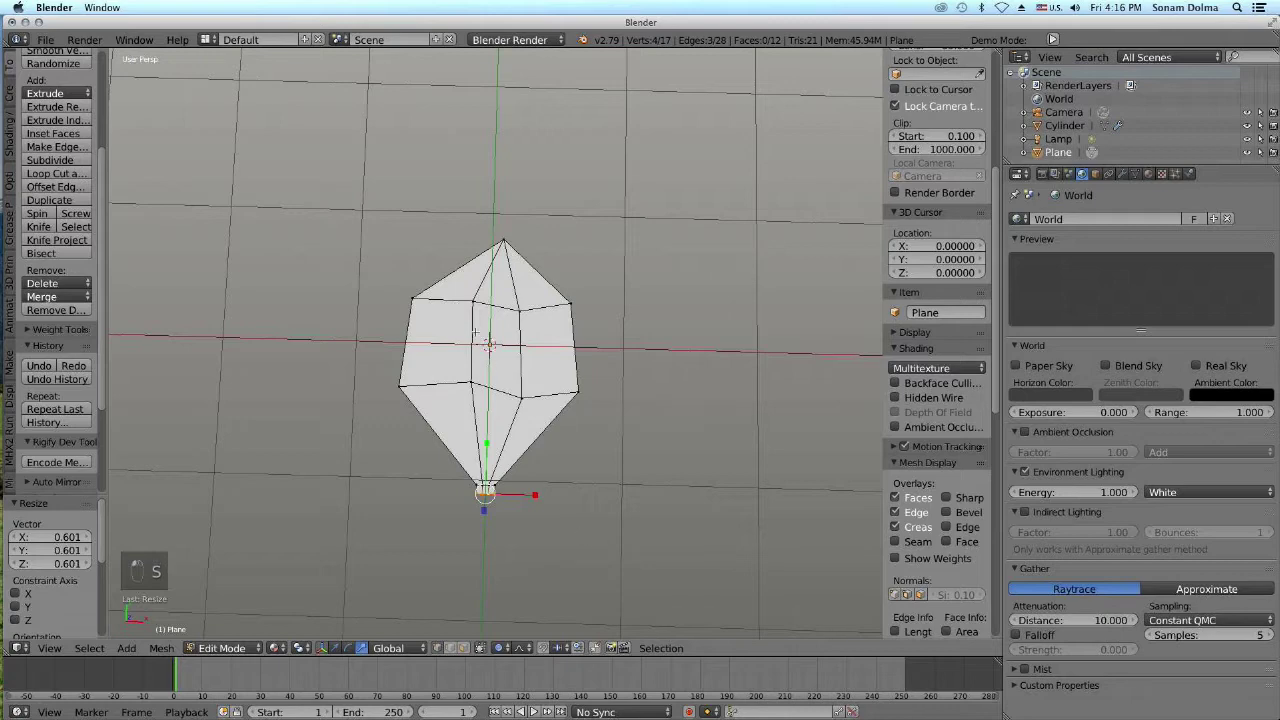
Reposition the inner vertex closest to the pointed tip to adjust the mesh's curvature
{"action": "middle_click_drag", "start_coordinate": [629, 403], "coordinate": [502, 302]}
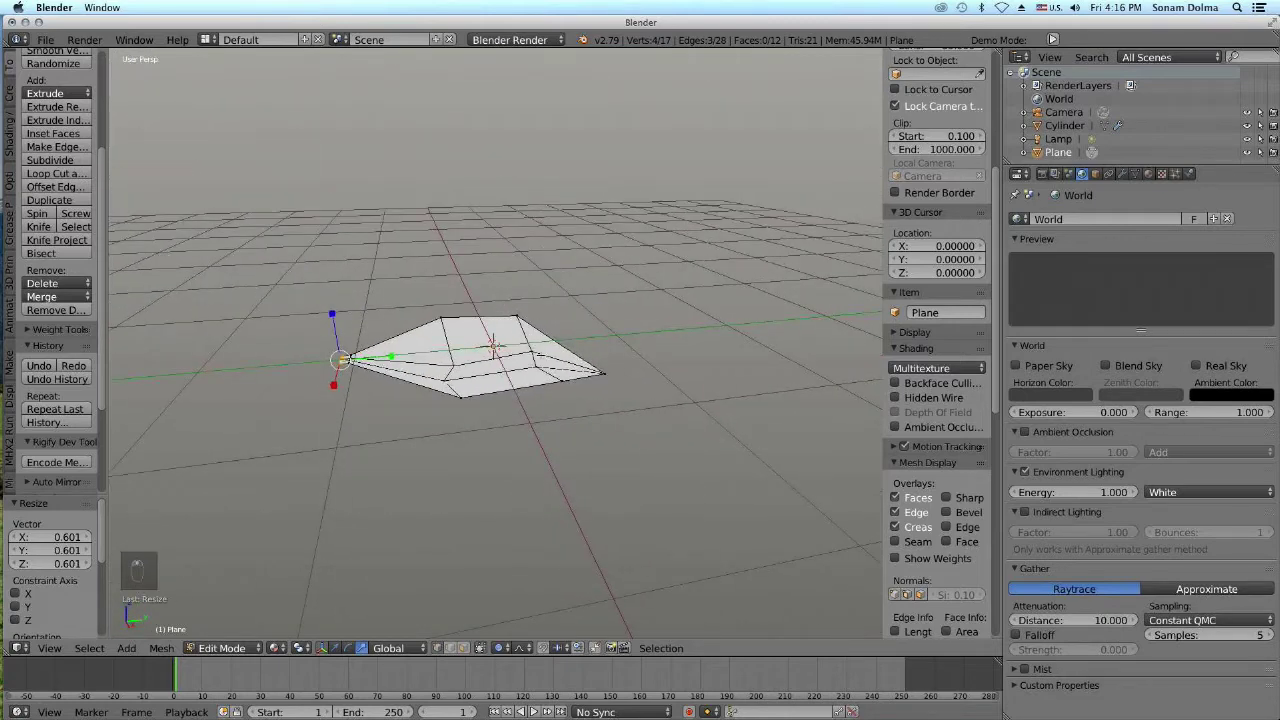
{"action": "right_click", "coordinate": [534, 352]}
{"action": "key", "text": "g"}
{"action": "left_click", "coordinate": [534, 355]}
Return the leaf to Object Mode and move it so its stem end sits near the world origin
{"action": "scroll", "coordinate": [434, 466], "scroll_direction": "down", "scroll_amount": 3}
{"action": "middle_click_drag", "start_coordinate": [434, 466], "coordinate": [606, 533]}
{"action": "left_click", "coordinate": [222, 648]}
{"action": "left_click", "coordinate": [215, 655]}
{"action": "scroll", "coordinate": [508, 424], "scroll_direction": "down", "scroll_amount": 3}
{"action": "key", "text": "g"}
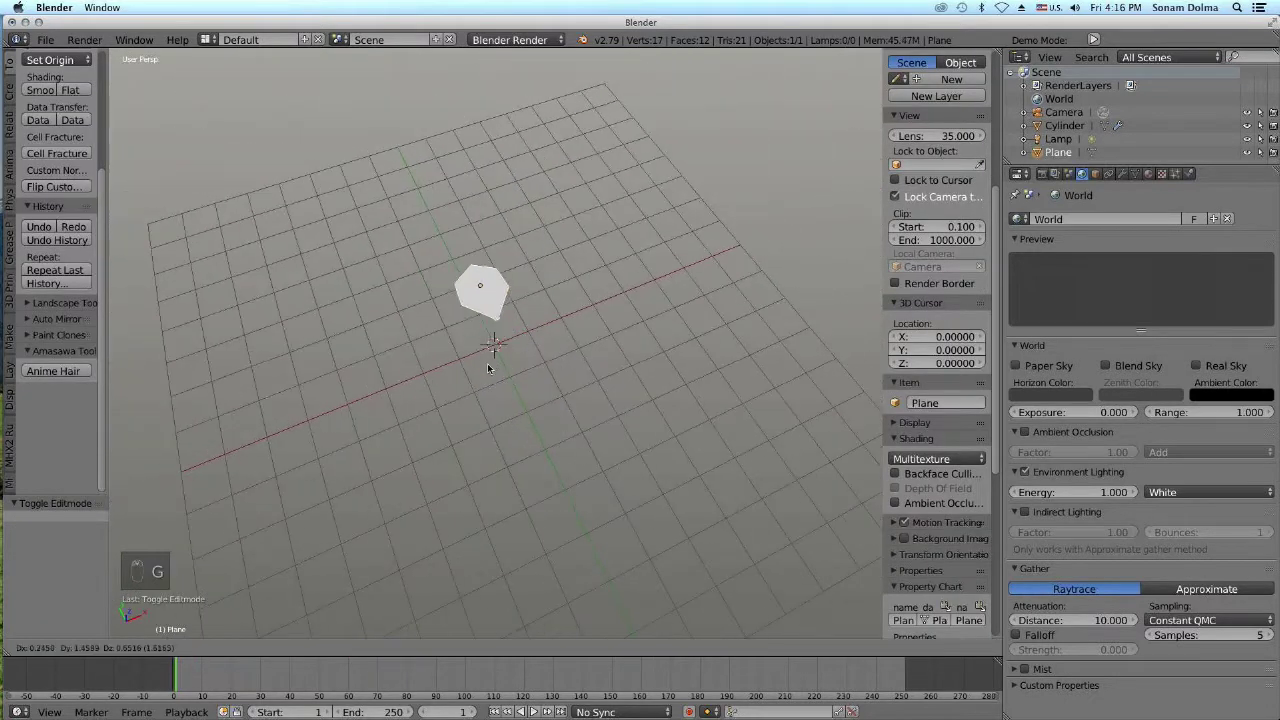
{"action": "left_click", "coordinate": [489, 383]}
Rotate the leaf about -20.7° so it tilts upward and nudge its stem end onto the world origin
{"action": "middle_click_drag", "start_coordinate": [489, 383], "coordinate": [680, 377]}
{"action": "key", "text": "r"}
{"action": "left_click", "coordinate": [669, 327]}
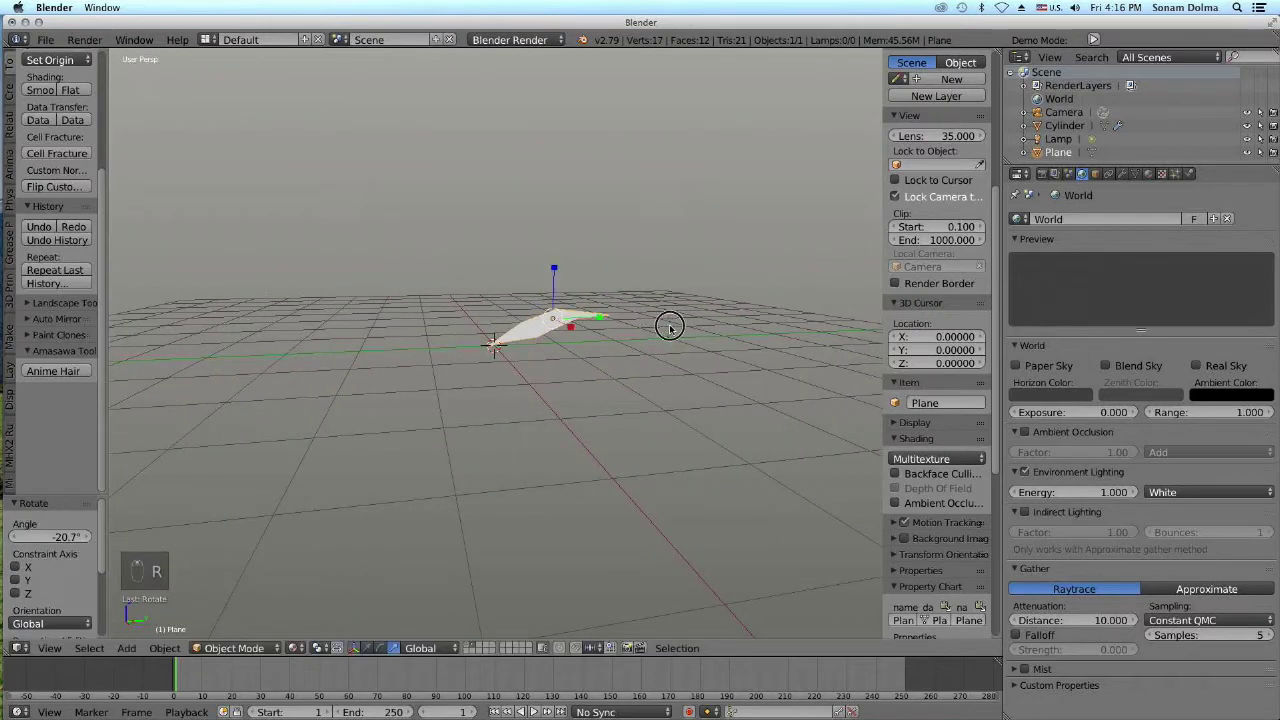
{"action": "key", "text": "g"}
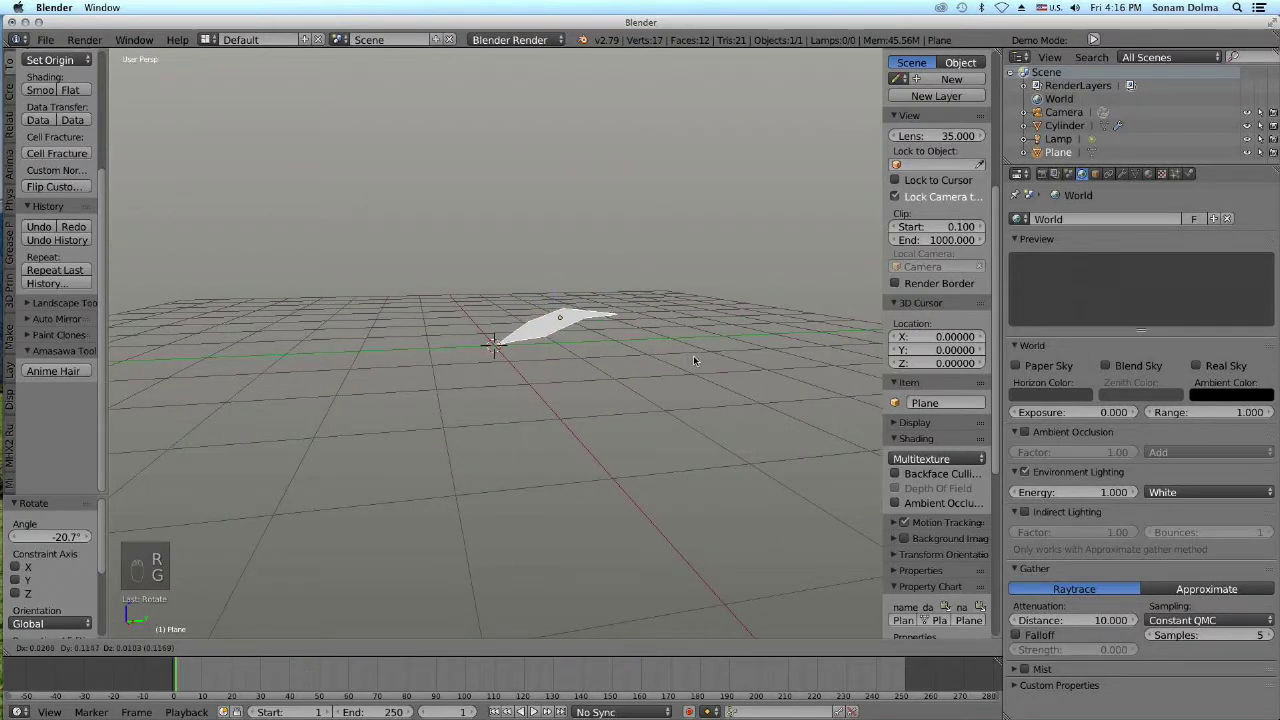
{"action": "left_click", "coordinate": [673, 334]}
Stretch the leaf along the Y axis by a factor of about 1.041
{"action": "middle_click_drag", "start_coordinate": [622, 364], "coordinate": [458, 213]}
{"action": "mouse_move", "coordinate": [496, 225]}
{"action": "left_mouse_down"}
{"action": "mouse_move", "coordinate": [491, 211]}
{"action": "mouse_move", "coordinate": [497, 226]}
{"action": "left_mouse_up"}
{"action": "scroll", "coordinate": [492, 354], "scroll_direction": "down", "scroll_amount": 1}
{"action": "scroll", "coordinate": [492, 354], "scroll_direction": "down", "scroll_amount": 1}
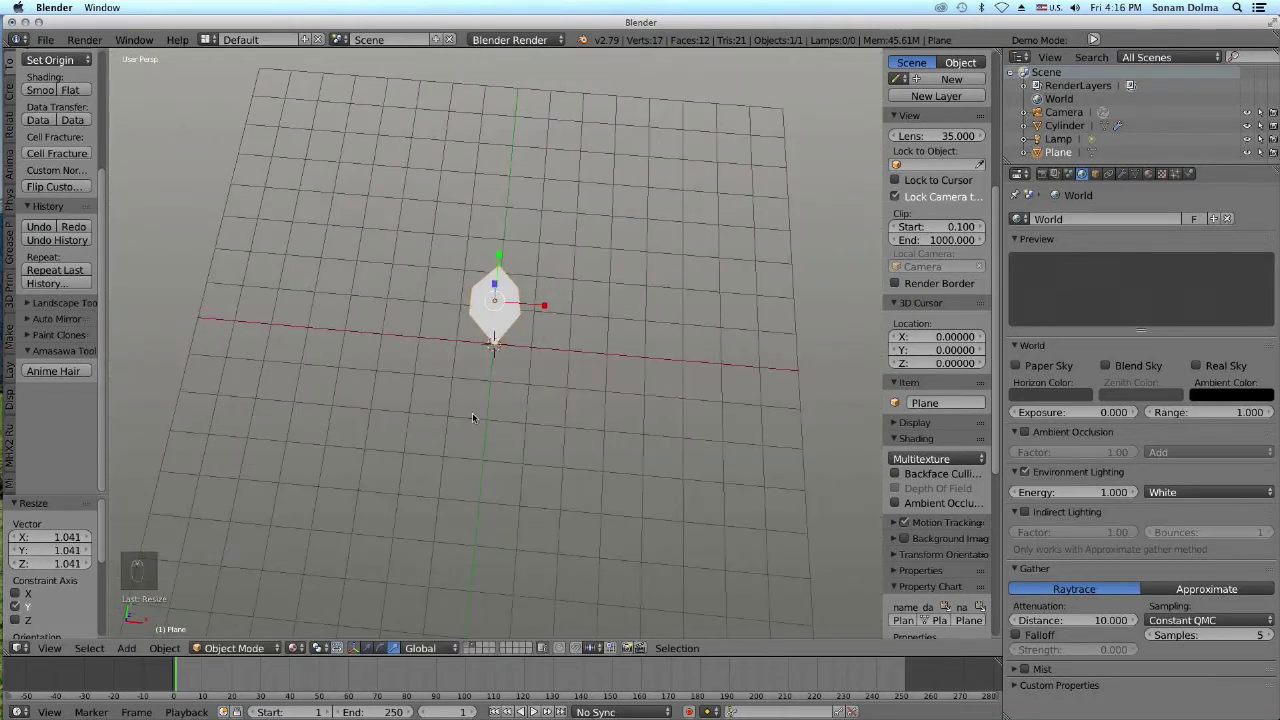
Add a 15-vertex cylinder mesh at the world origin
{"action": "key", "text": "shift+a"}
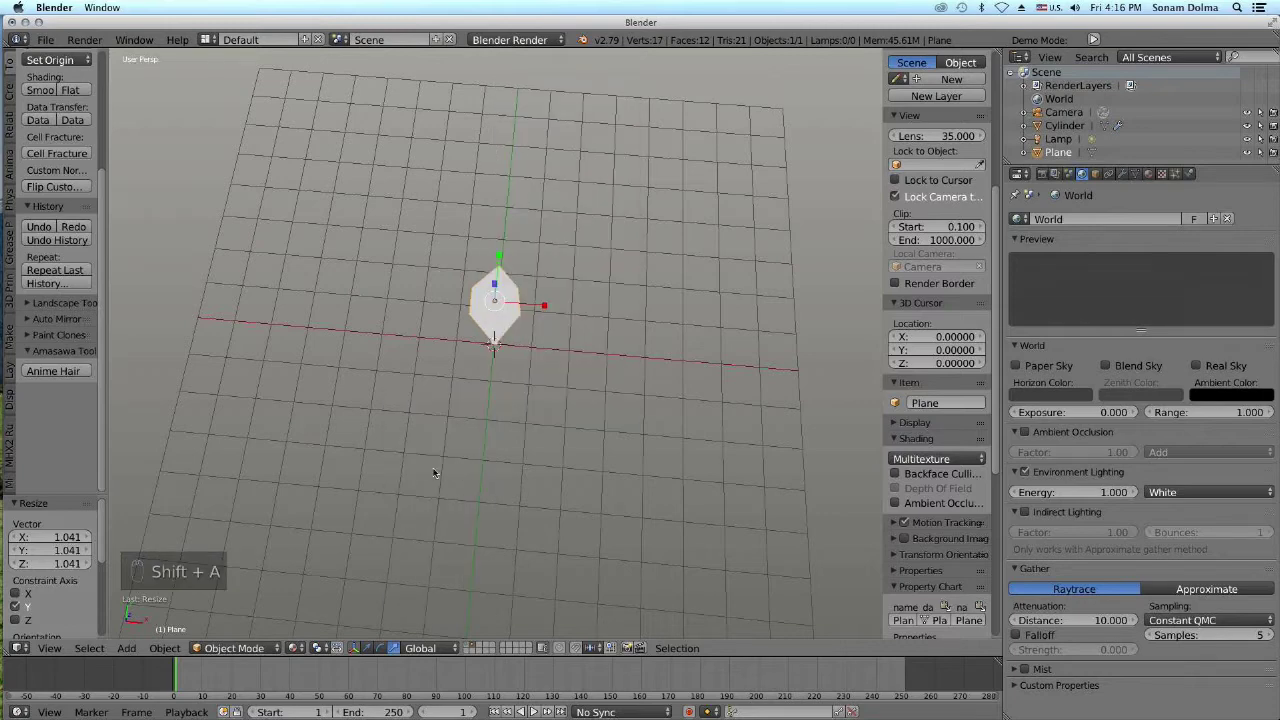
{"action": "key", "text": "shift+a"}
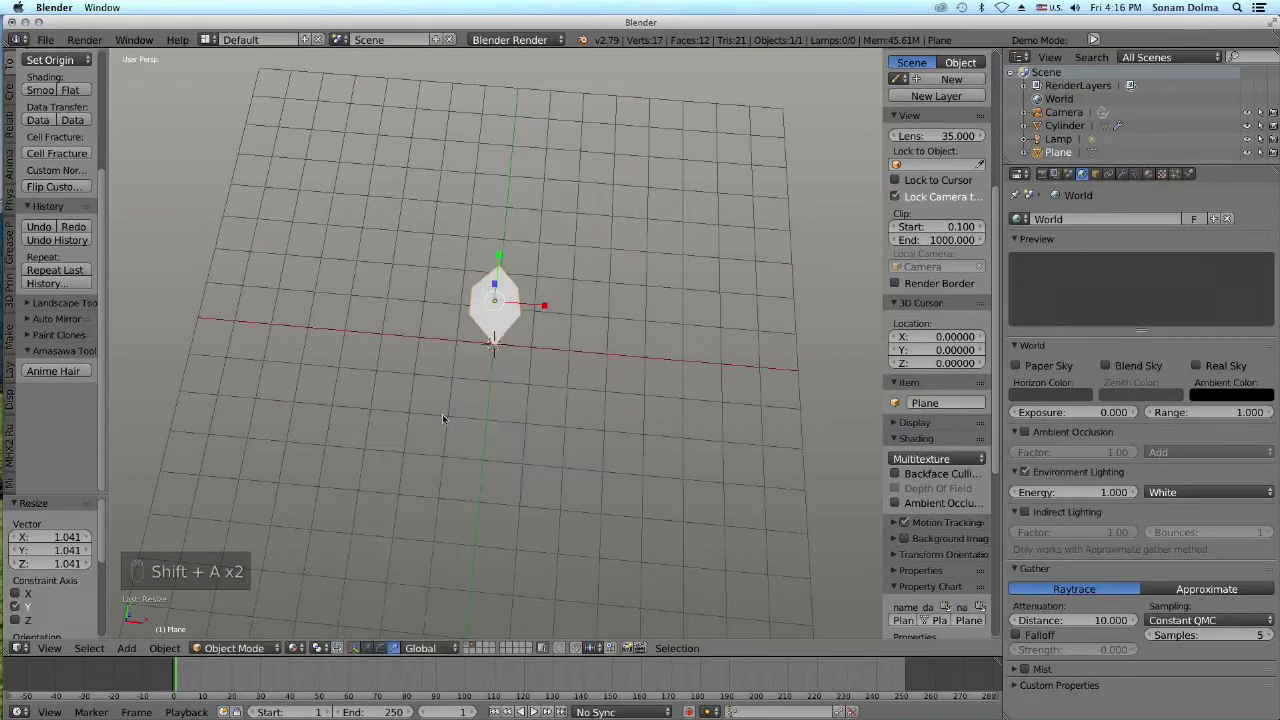
{"action": "key", "text": "shift+a"}
{"action": "mouse_move", "coordinate": [443, 416]}
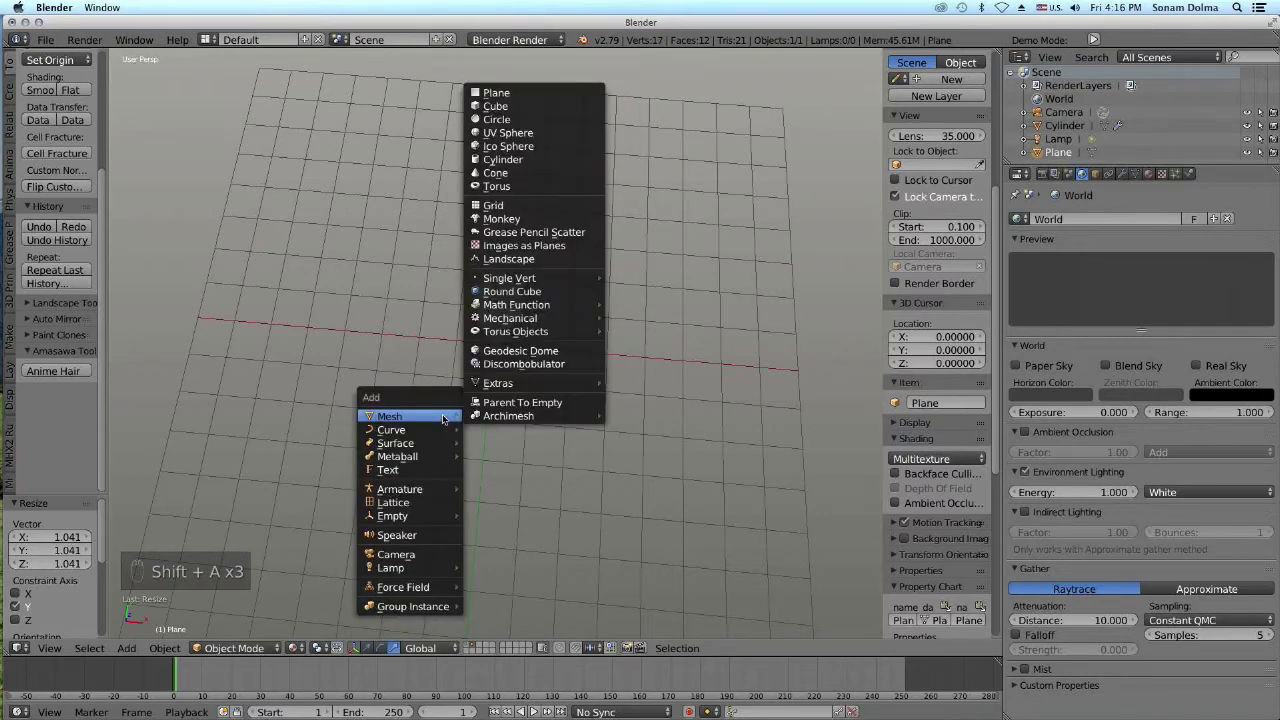
{"action": "left_click", "coordinate": [495, 163]}
{"action": "middle_click_drag", "start_coordinate": [531, 374], "coordinate": [610, 403]}
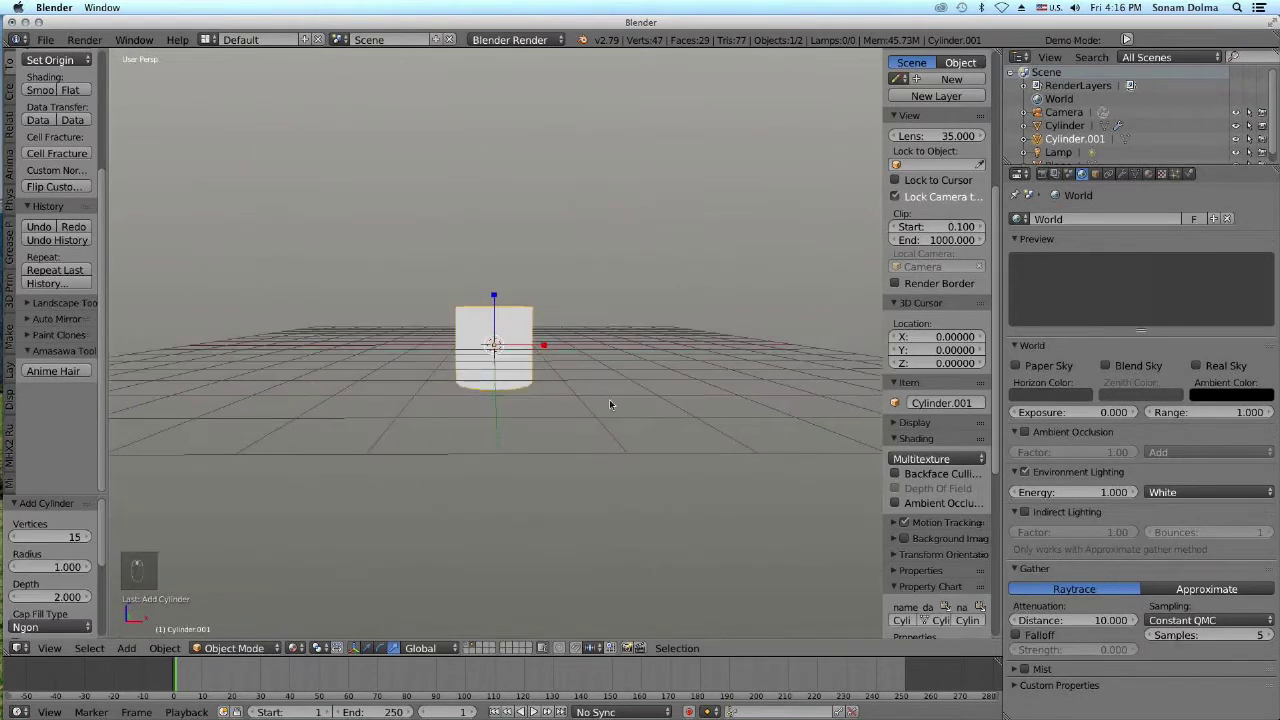
Shrink the cylinder to a thin column at the leaf's base, stretching it about 2.522 along the Z axis
{"action": "key", "text": "s"}
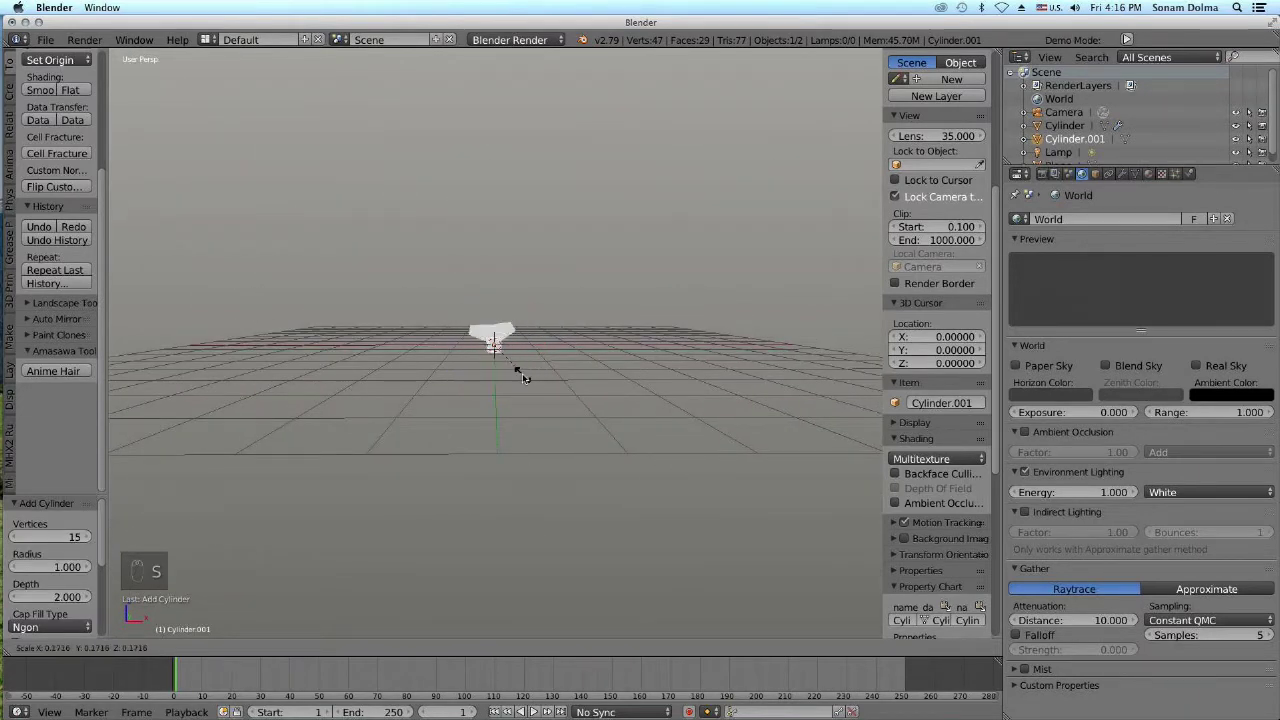
{"action": "left_click", "coordinate": [560, 408]}
{"action": "key", "text": "s"}
{"action": "left_click", "coordinate": [628, 423]}
{"action": "left_click_drag", "start_coordinate": [492, 299], "coordinate": [497, 227]}
{"action": "scroll", "coordinate": [556, 499], "scroll_direction": "up", "scroll_amount": 5}
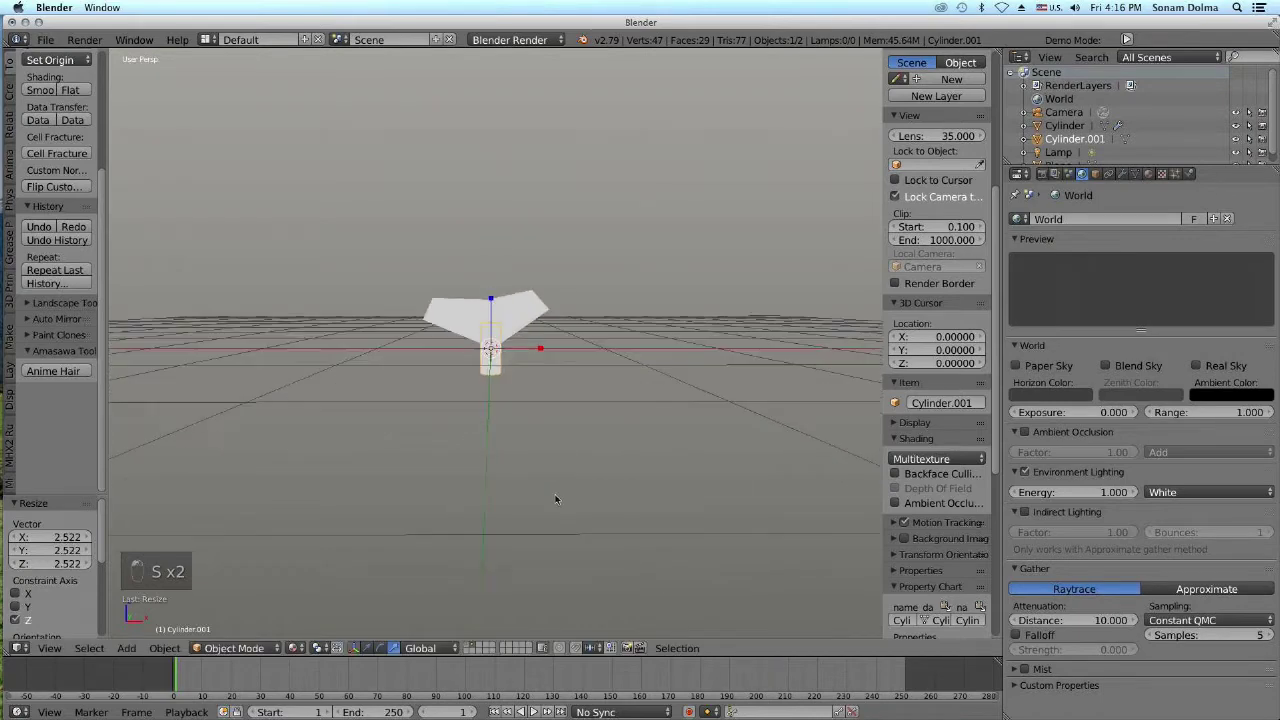
{"action": "key", "text": "s"}
{"action": "left_click", "coordinate": [608, 452]}
Enter Edit Mode on the cylinder and add one centred loop cut around its middle
{"action": "left_click", "coordinate": [228, 648]}
{"action": "left_click", "coordinate": [232, 628]}
{"action": "right_click", "coordinate": [497, 388]}
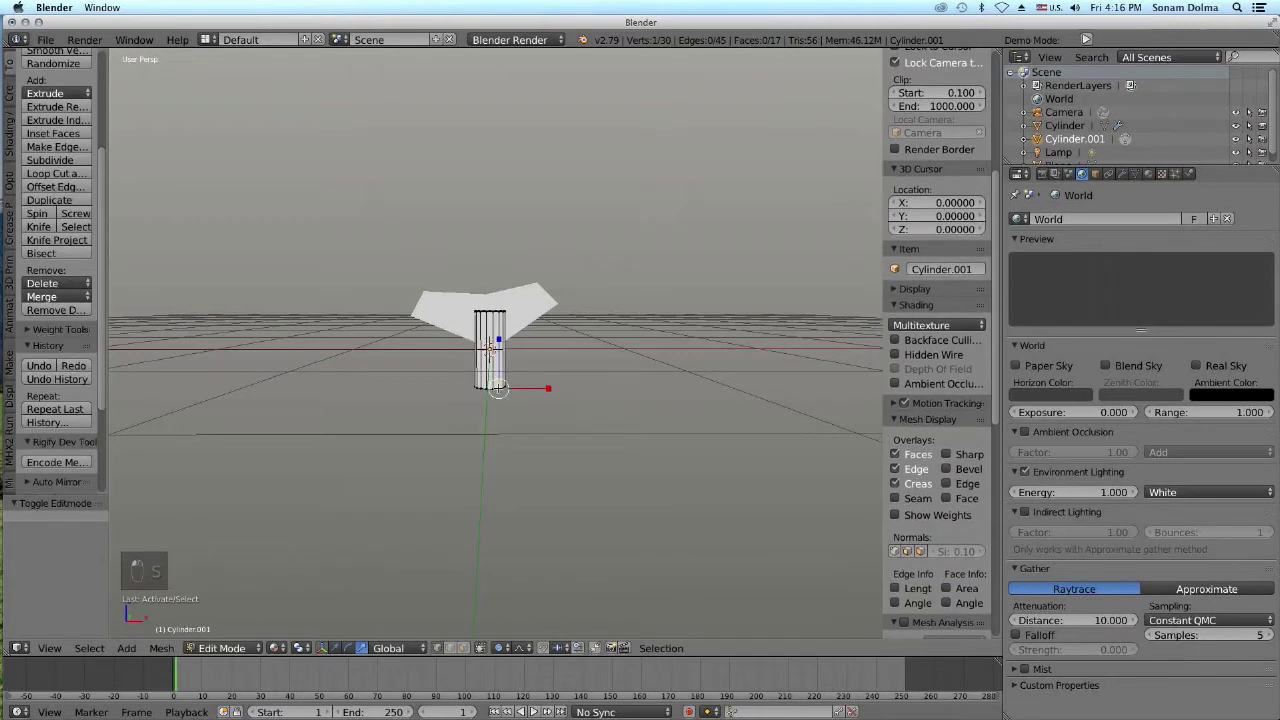
{"action": "key", "text": "ctrl+r"}
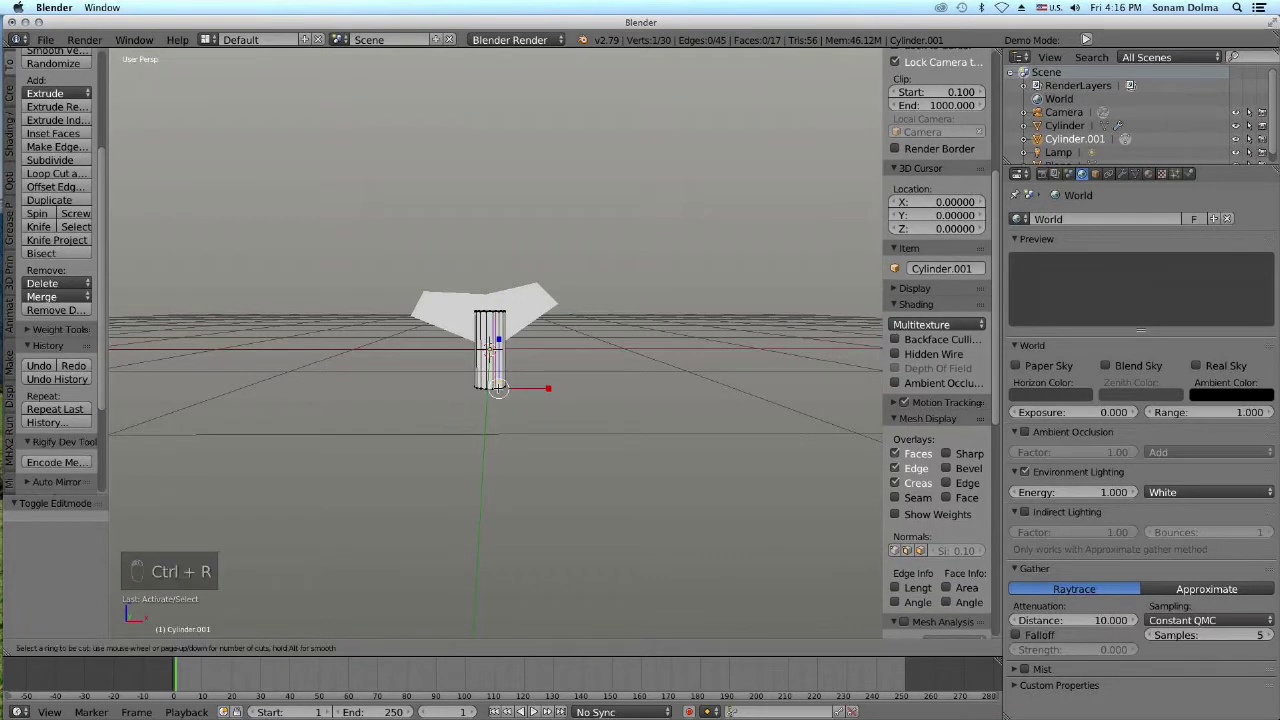
{"action": "left_click", "coordinate": [481, 351]}
{"action": "right_click", "coordinate": [480, 350]}
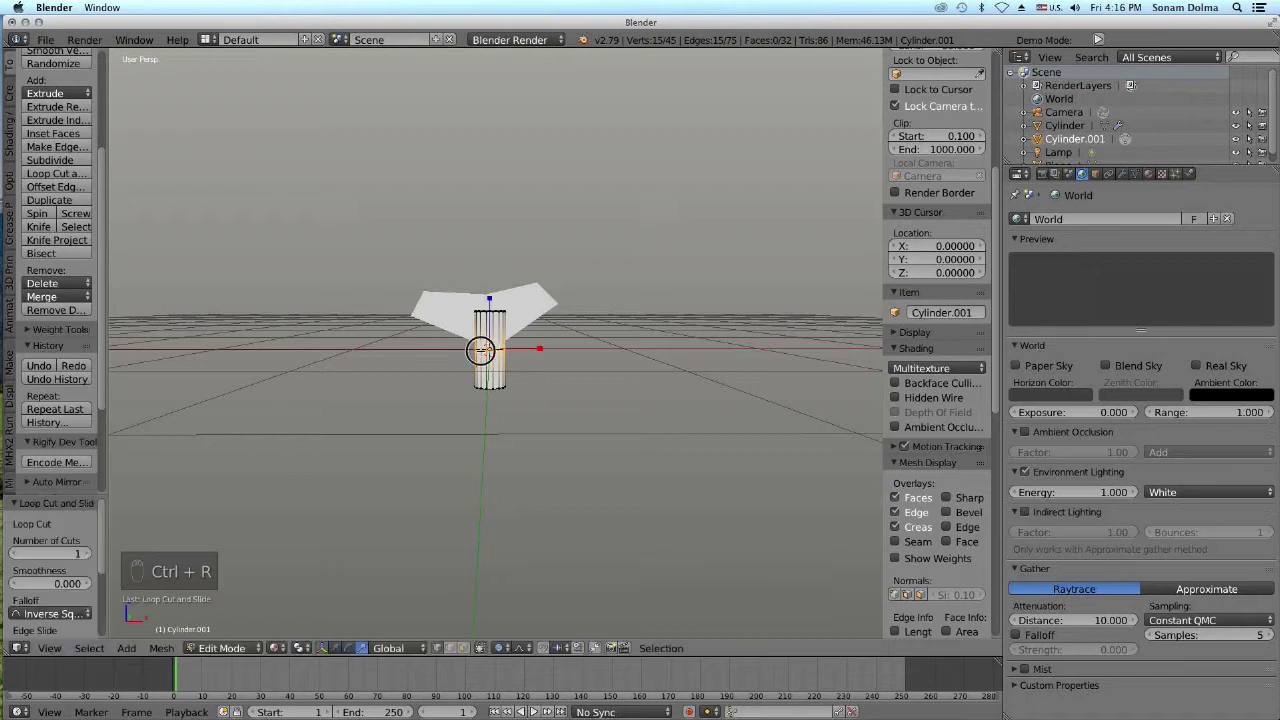
Turn off proportional editing and scale the cylinder's middle edge loop to about 0.653
{"action": "key", "text": "s"}
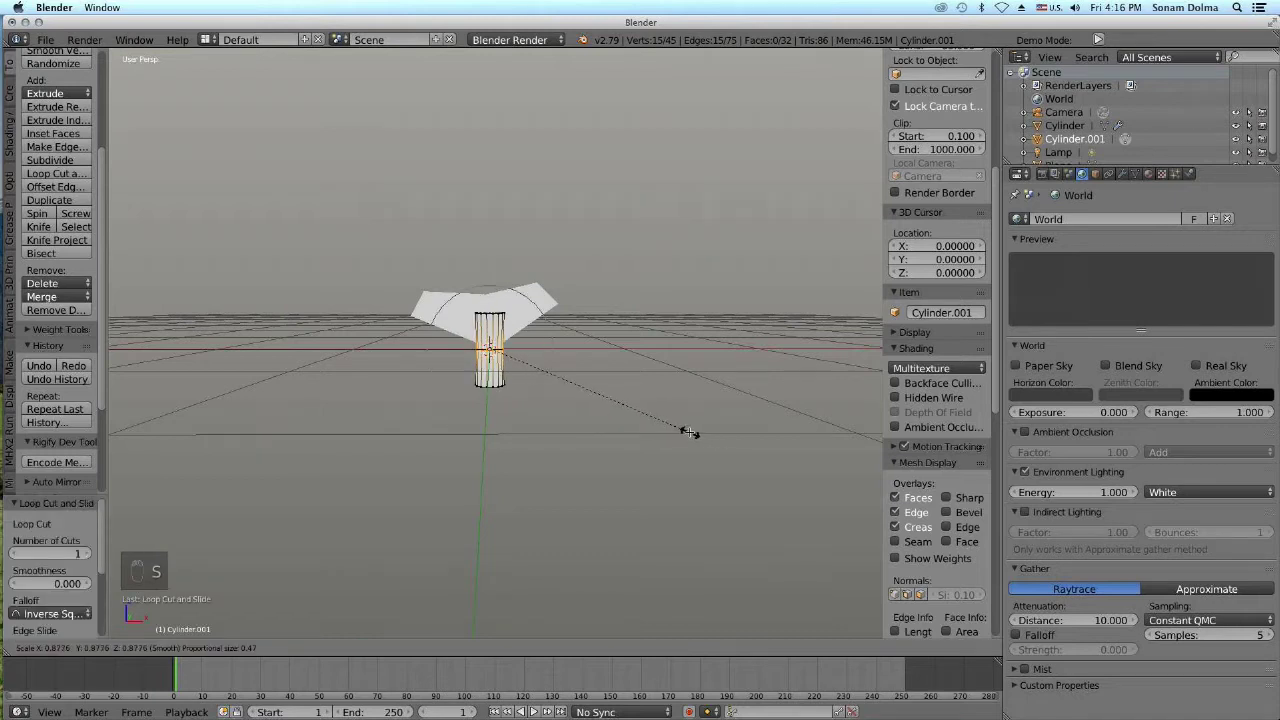
{"action": "right_click", "coordinate": [688, 432]}
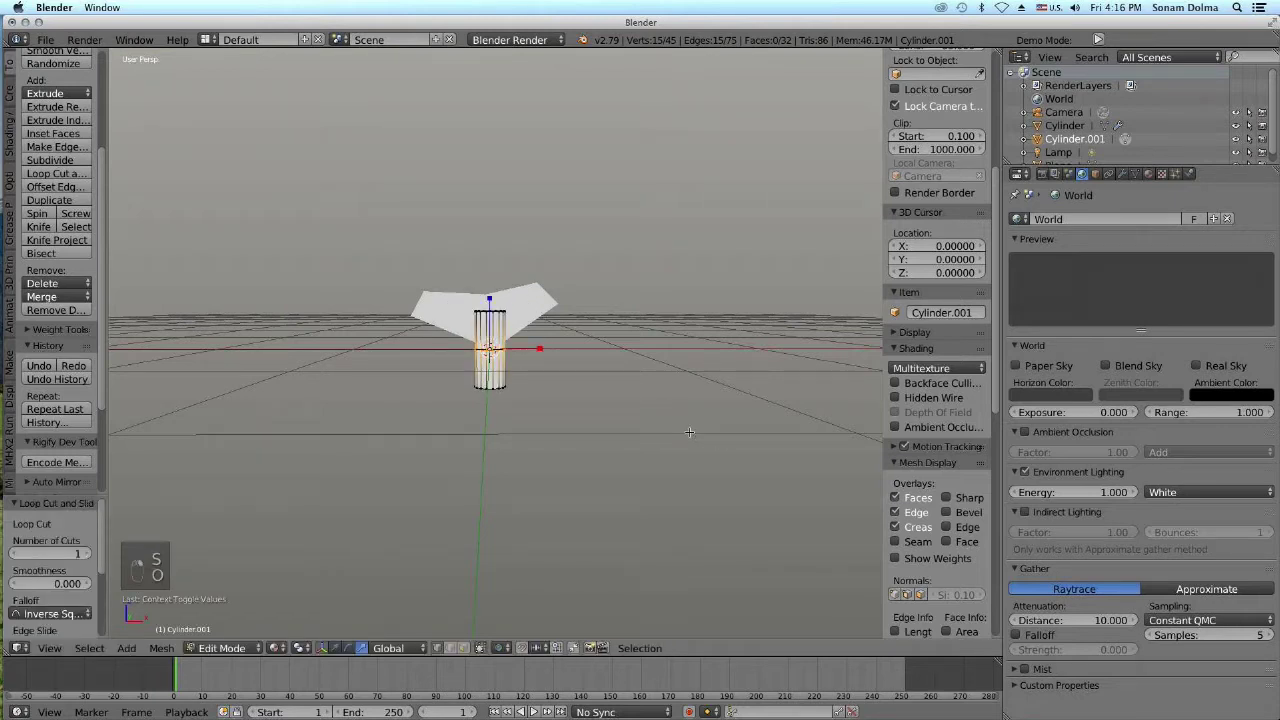
{"action": "key", "text": "s"}
{"action": "key", "text": "o"}
{"action": "left_click", "coordinate": [617, 415]}
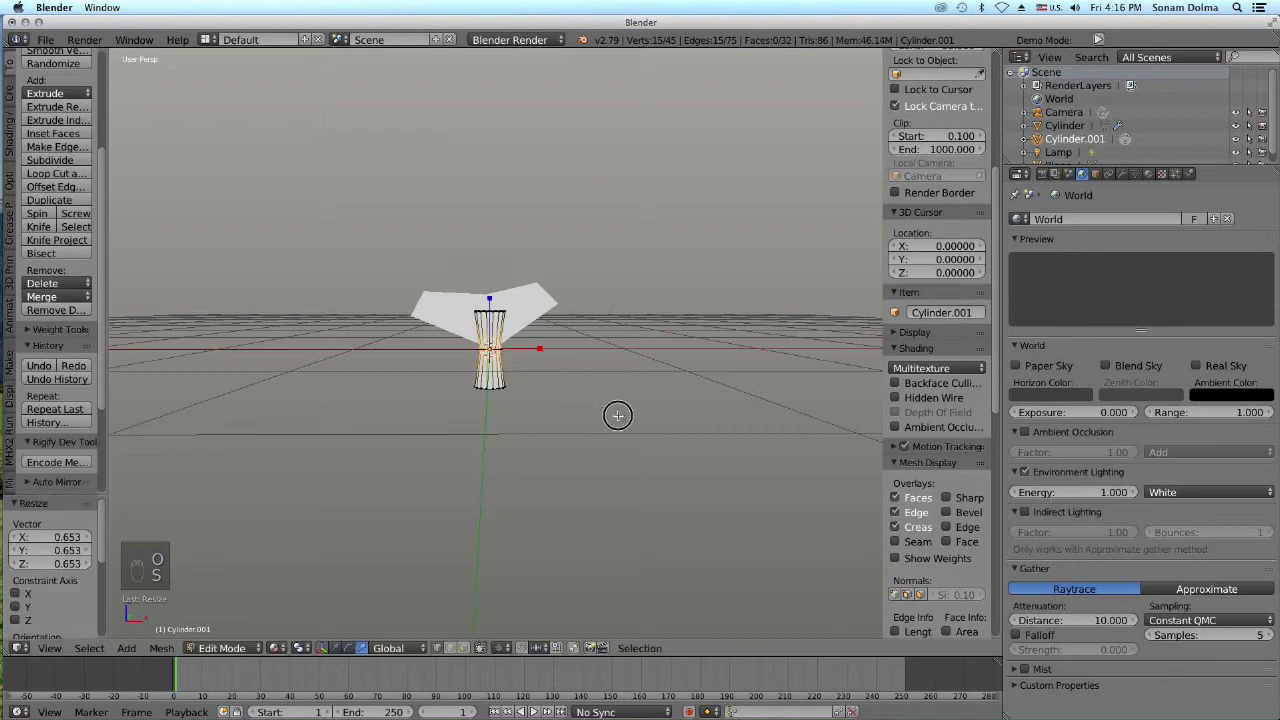
Select the cylinder's top edge loop and scale it to about 0.498 to taper the column
{"action": "right_click", "coordinate": [503, 312]}
{"action": "right_click", "coordinate": [503, 312], "text": "alt"}
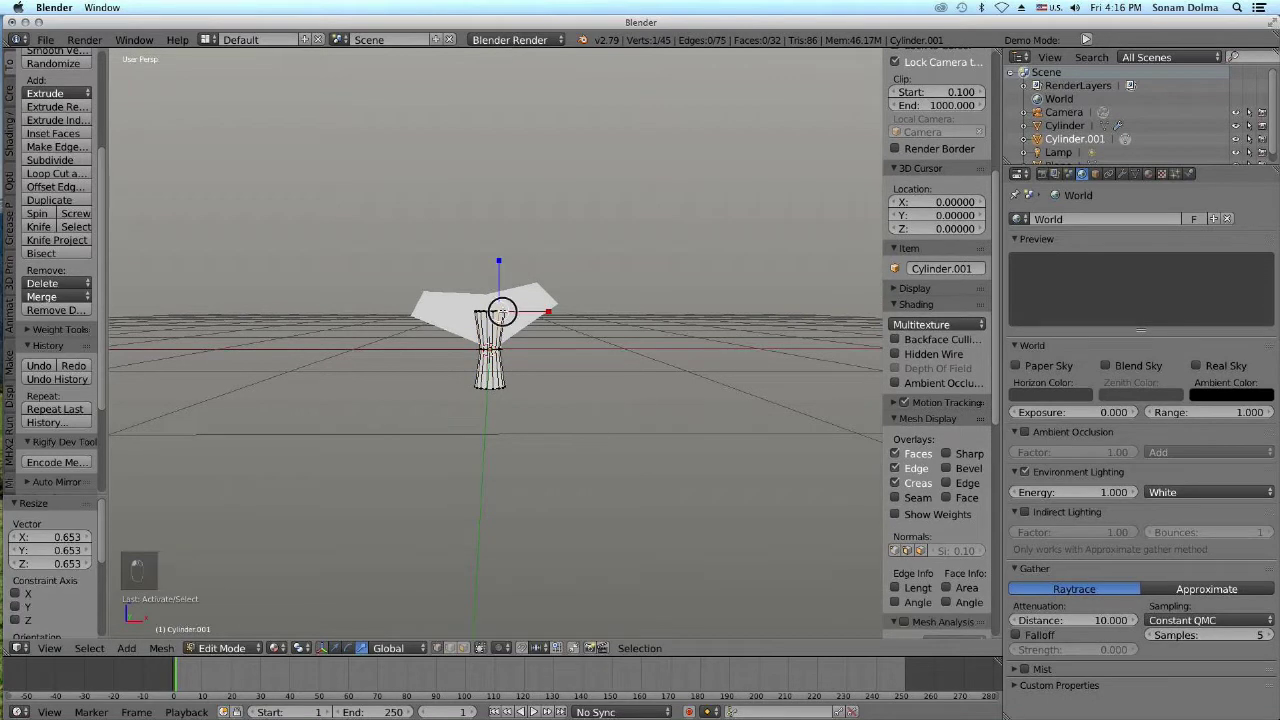
{"action": "right_click", "coordinate": [496, 313], "text": "alt"}
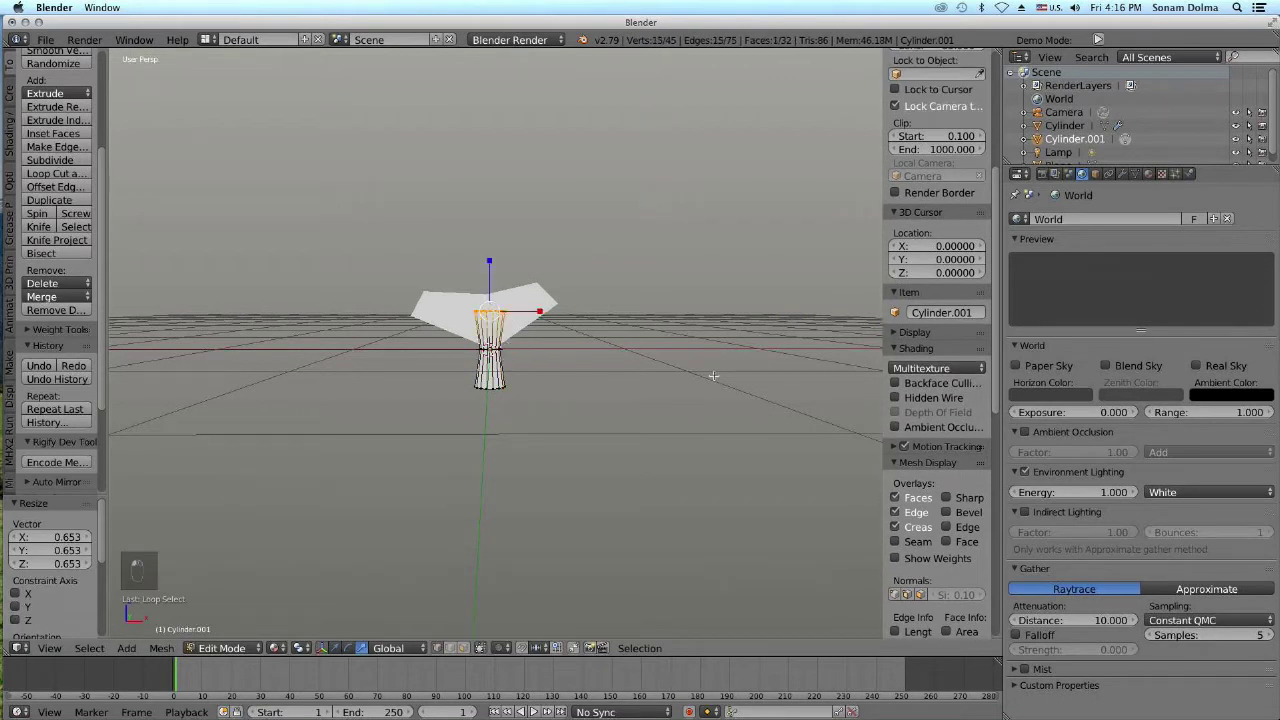
{"action": "key", "text": "s"}
{"action": "left_click", "coordinate": [576, 345]}
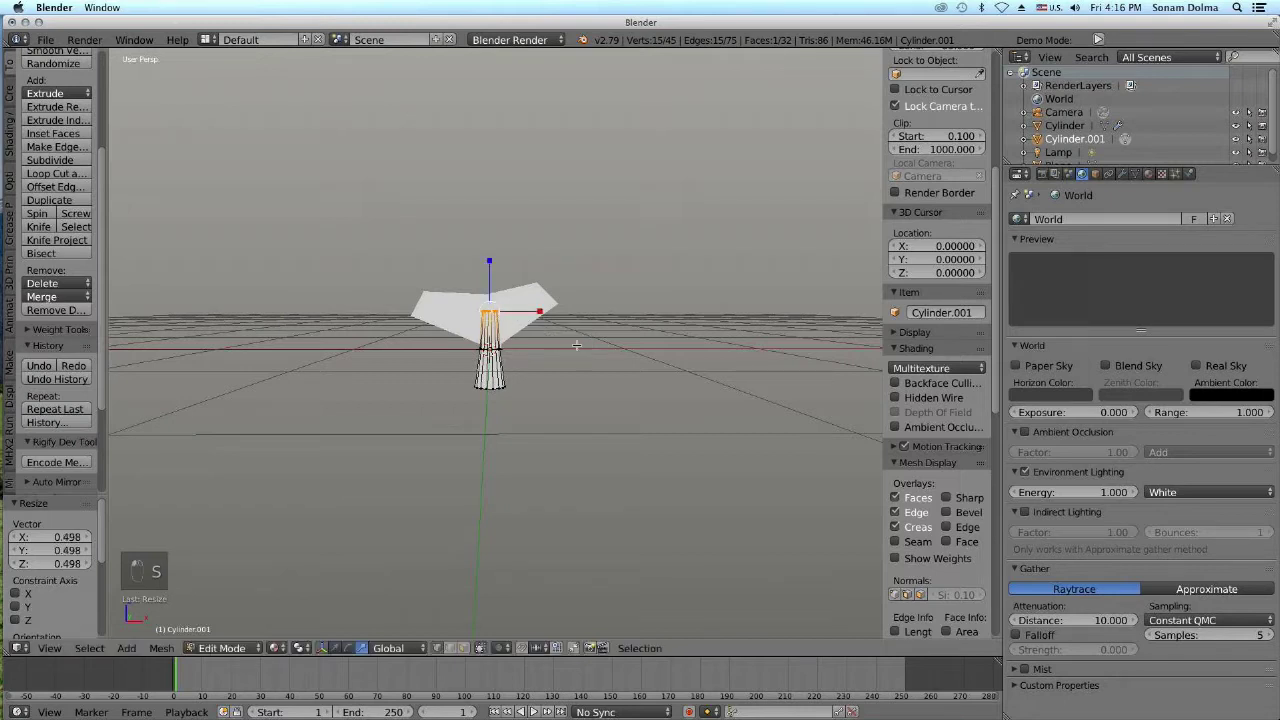
Extrude the column's top about 0.26 upward, rotate it about 40.4° and shift it about 0.126 in X and 0.067 in Z
{"action": "key", "text": "e"}
{"action": "left_click", "coordinate": [614, 297]}
{"action": "key", "text": "r"}
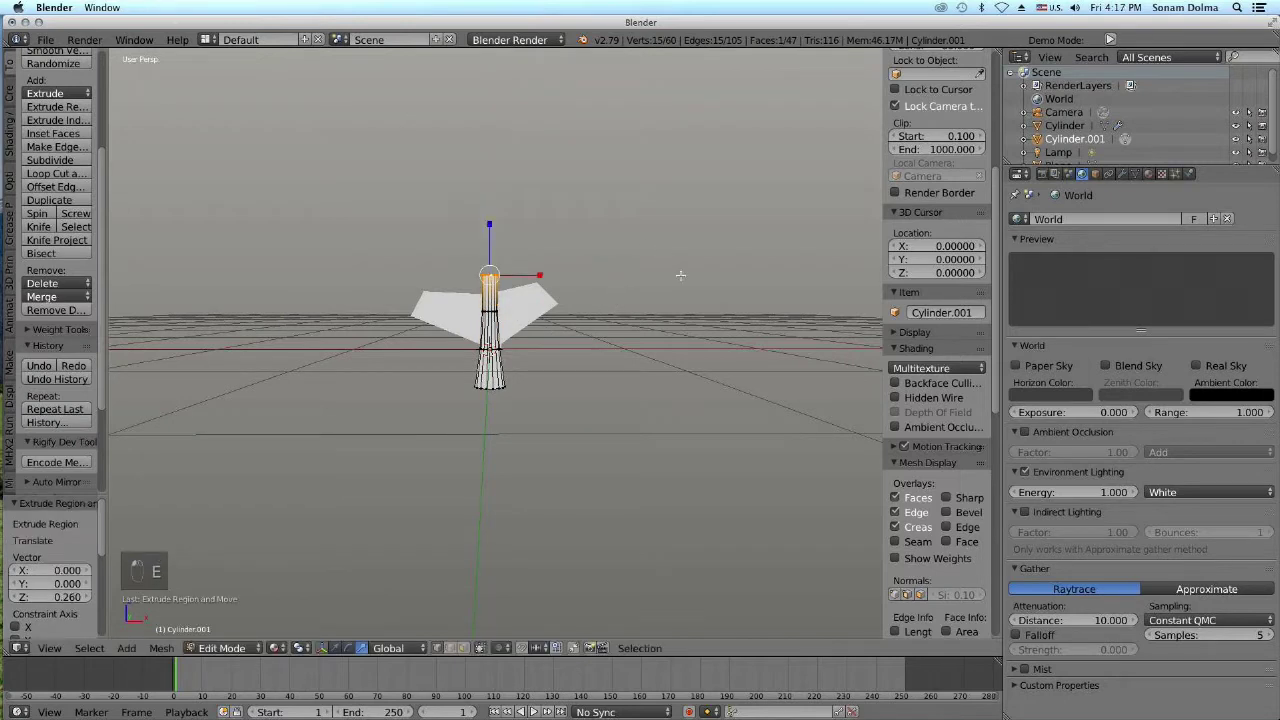
{"action": "left_click", "coordinate": [539, 347]}
{"action": "key", "text": "g"}
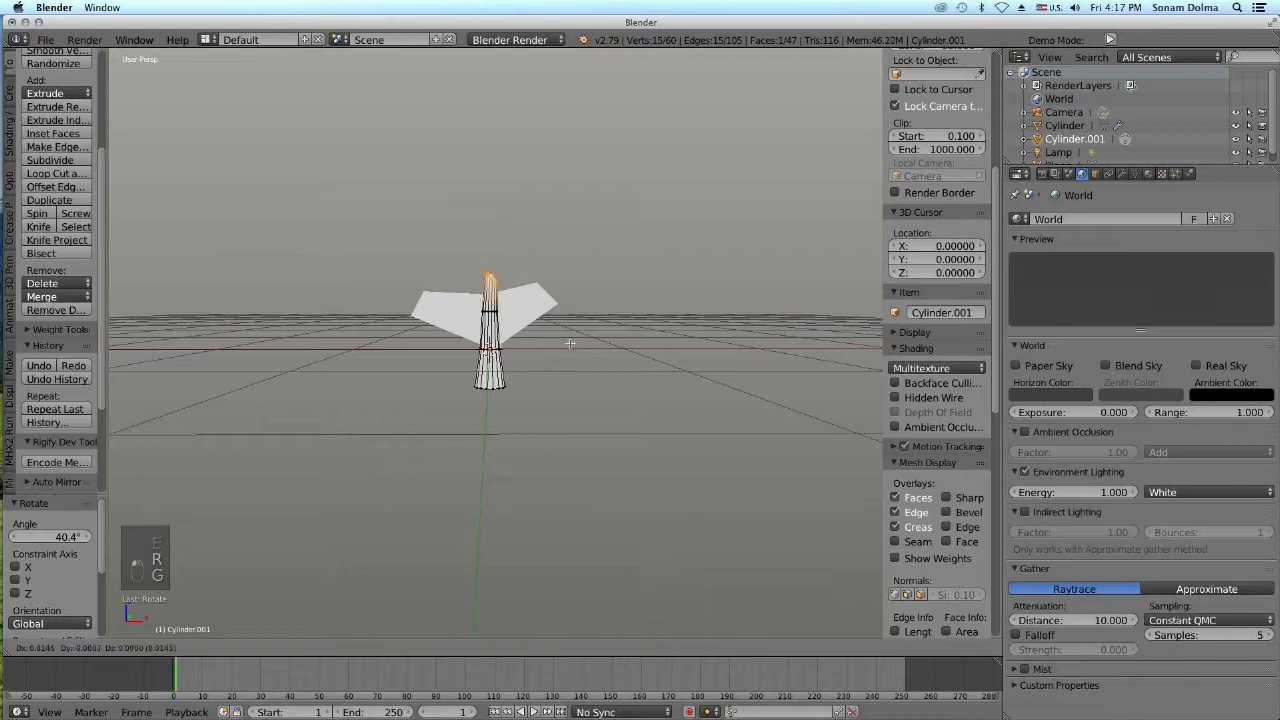
{"action": "left_click", "coordinate": [558, 336]}
Extrude two more segments from the column's tilted end, scaling the first to about 0.8 and the second, about 0.303 long, to 0.853
{"action": "key", "text": "e"}
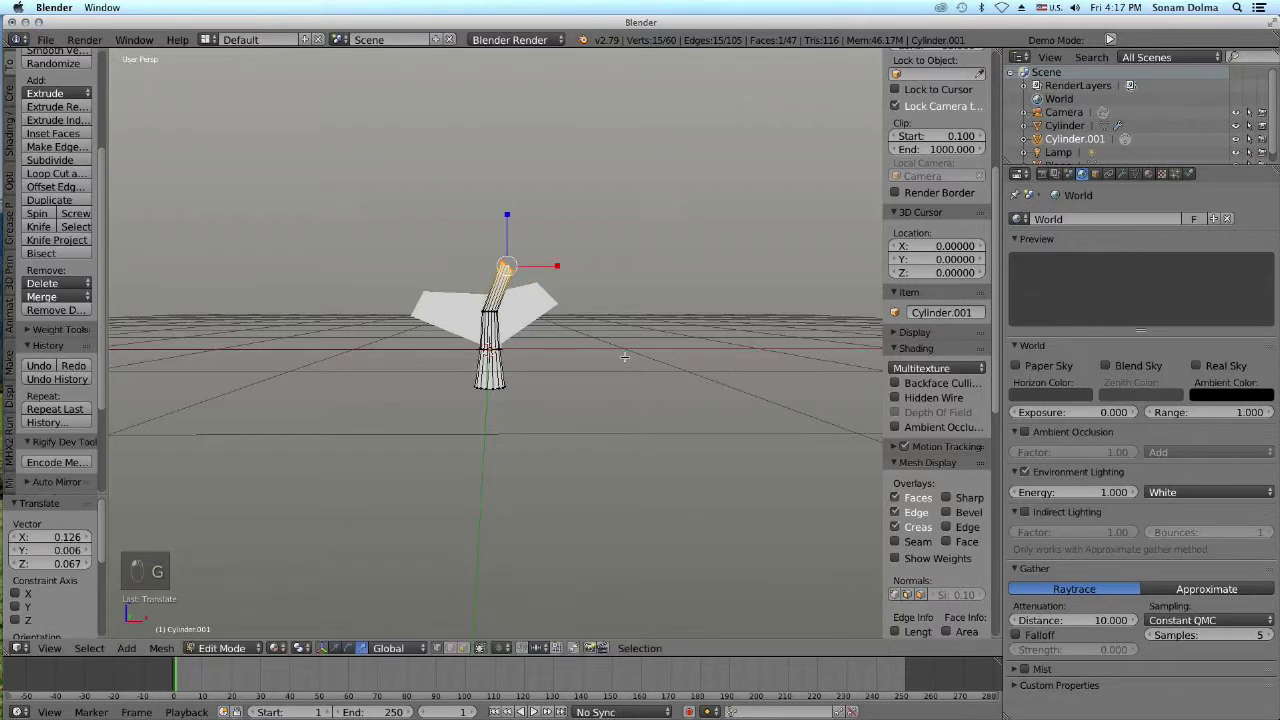
{"action": "left_click", "coordinate": [654, 322]}
{"action": "key", "text": "s"}
{"action": "left_click", "coordinate": [700, 408]}
{"action": "key", "text": "e"}
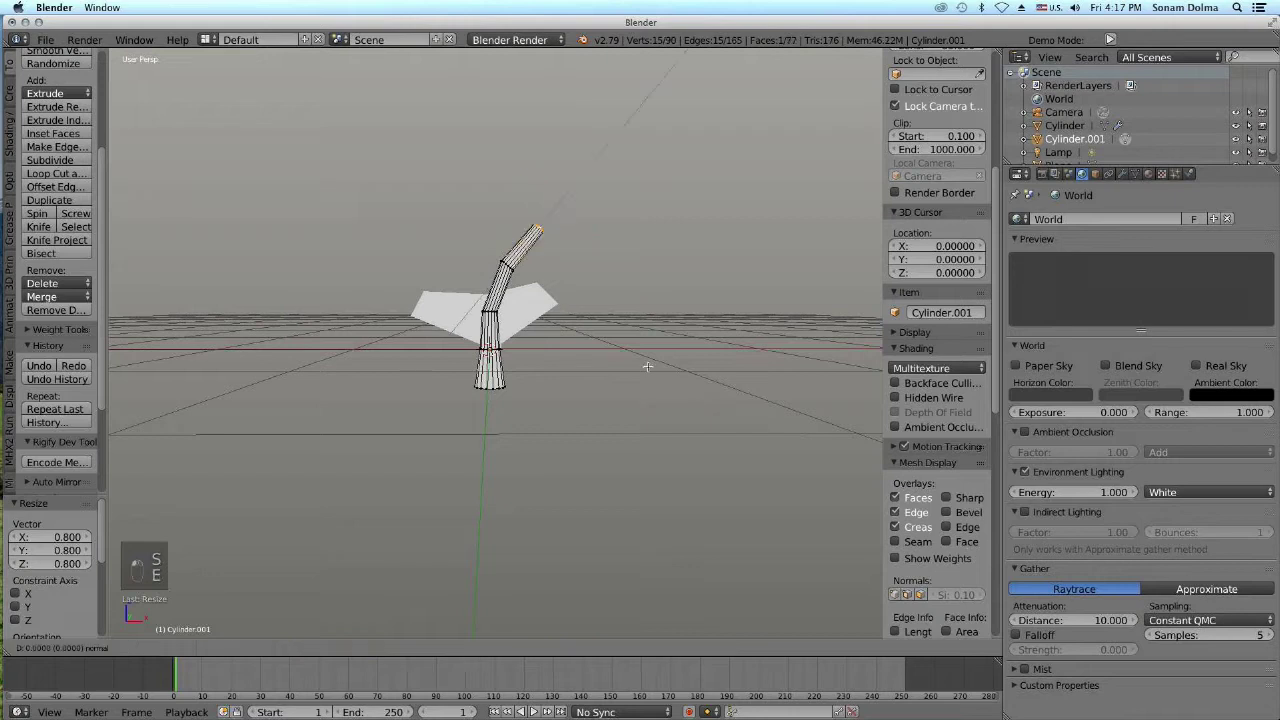
{"action": "left_click", "coordinate": [701, 352]}
{"action": "key", "text": "s"}
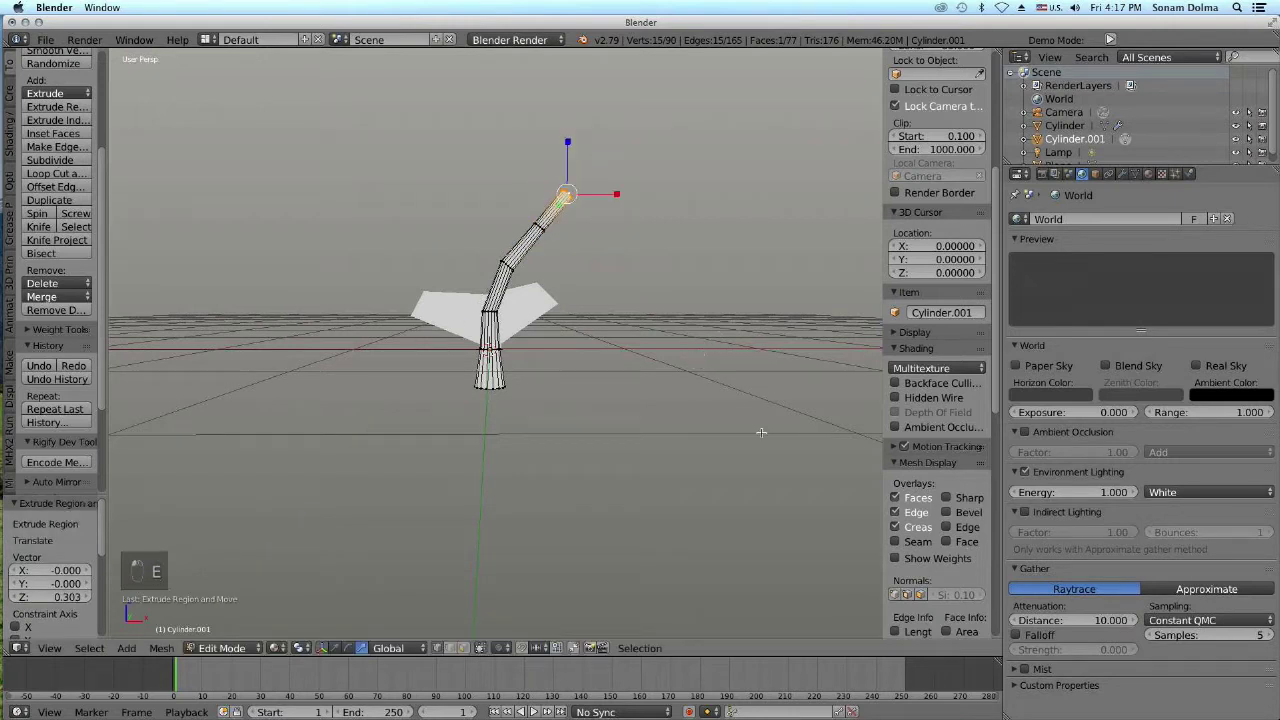
{"action": "left_click", "coordinate": [730, 399]}
Extrude a tip segment about 0.495 long and scale its end to about 0.63
{"action": "key", "text": "e"}
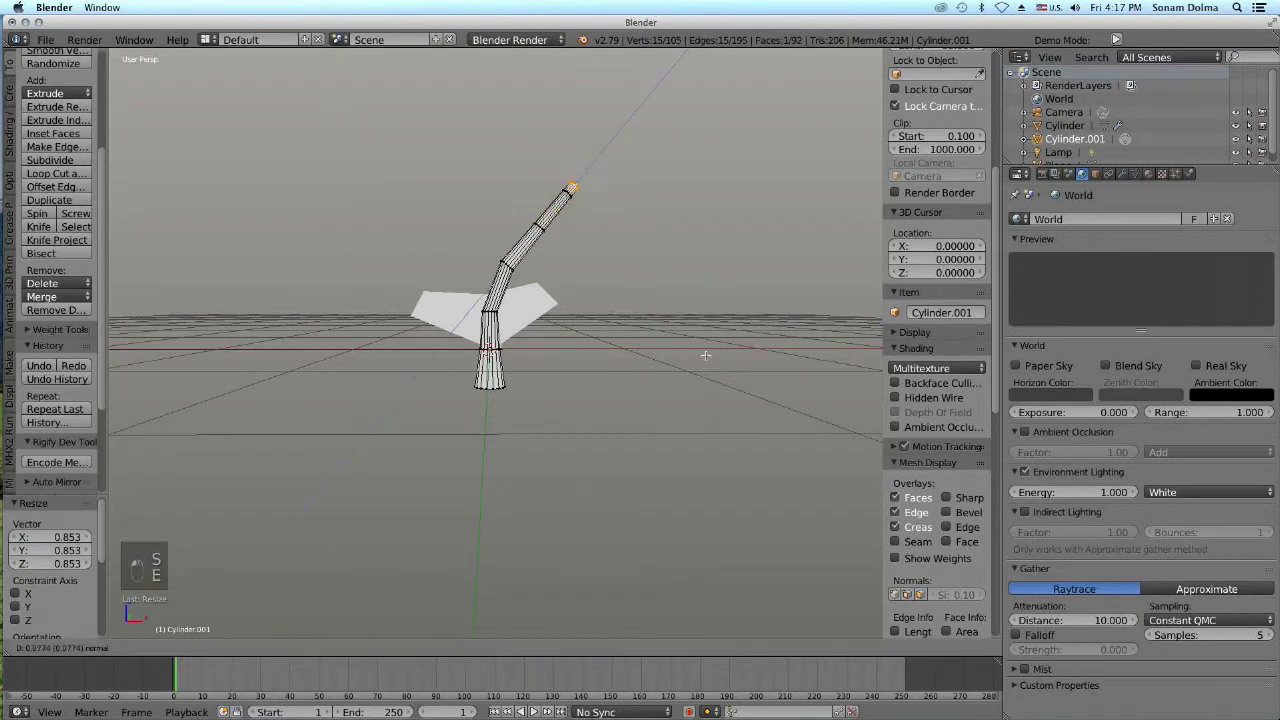
{"action": "left_click", "coordinate": [748, 330]}
{"action": "key", "text": "s"}
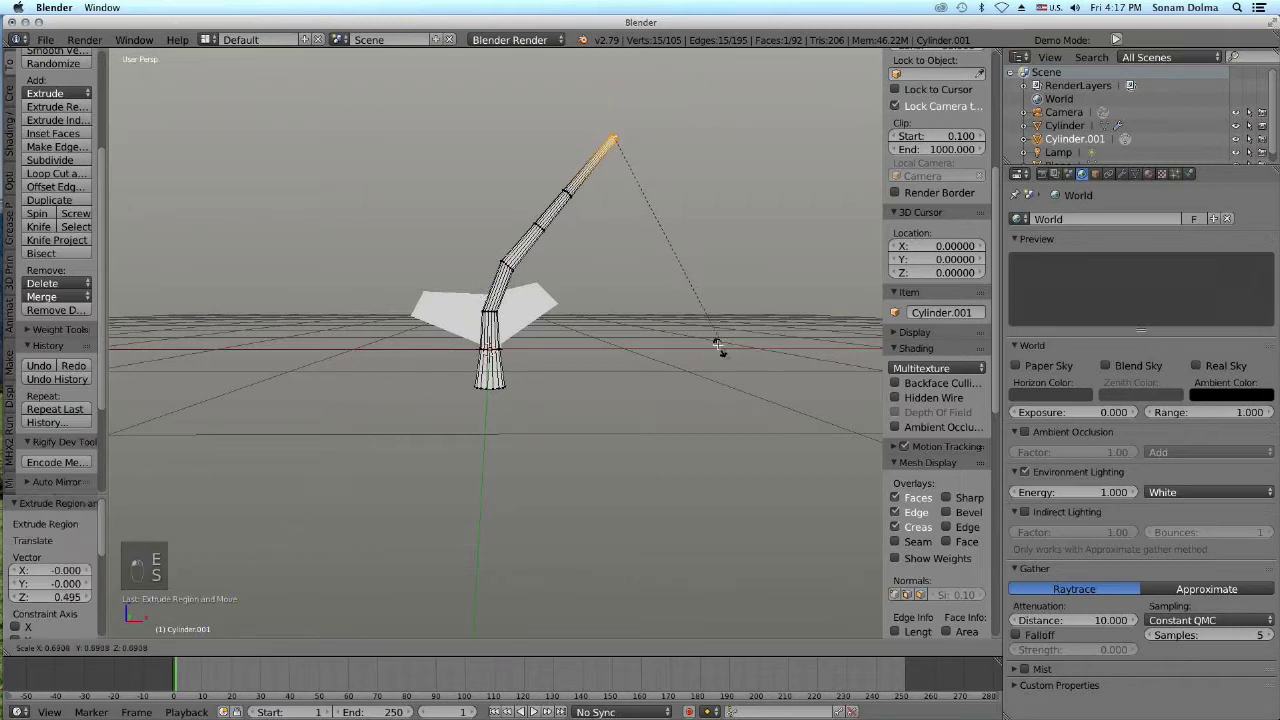
{"action": "left_click", "coordinate": [717, 340]}
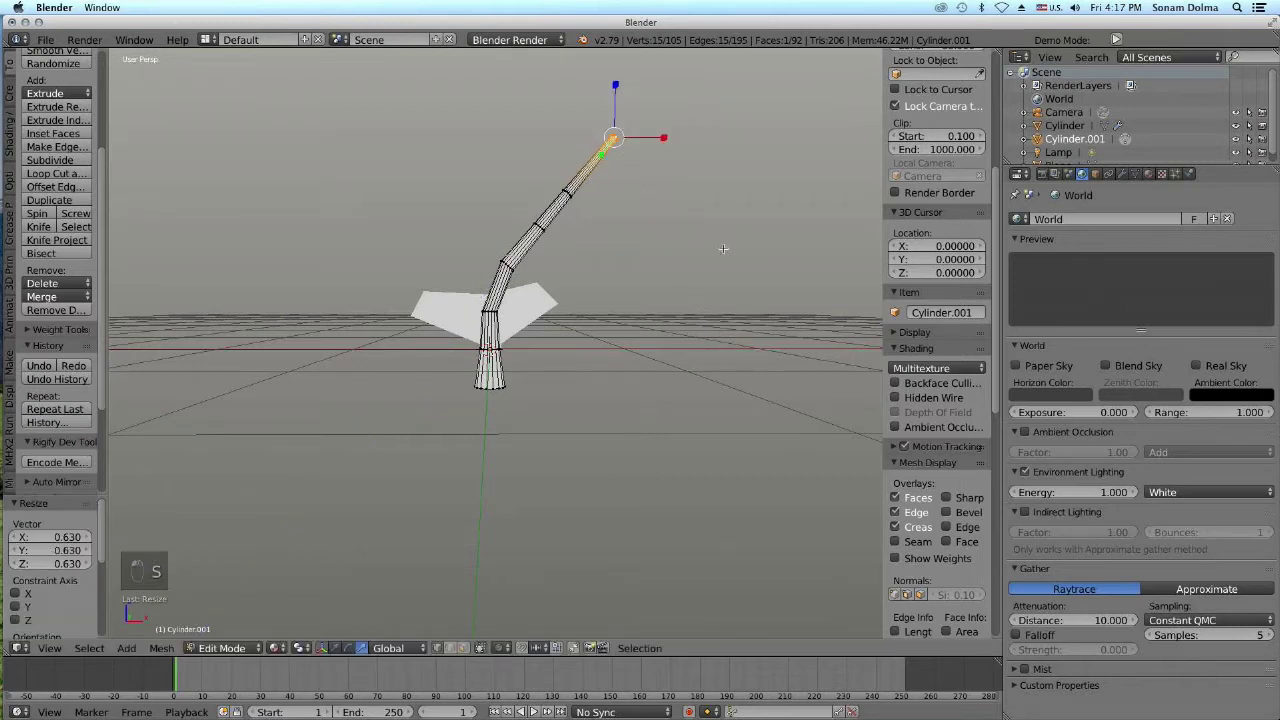
Rotate the tip's end ring about 10.7° and move it about -0.042 in X, -0.03 in Y and -0.3 in Z
{"action": "key", "text": "r"}
{"action": "left_click", "coordinate": [762, 348]}
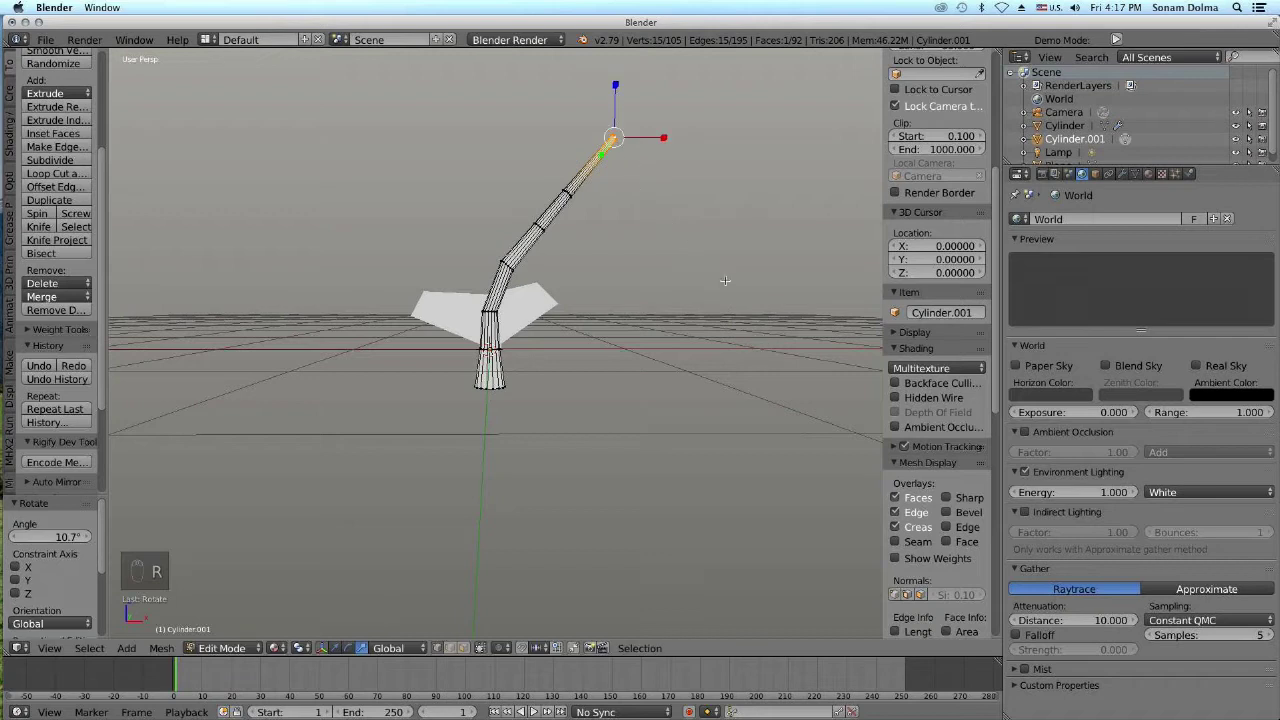
{"action": "key", "text": "g"}
{"action": "left_click", "coordinate": [716, 318]}
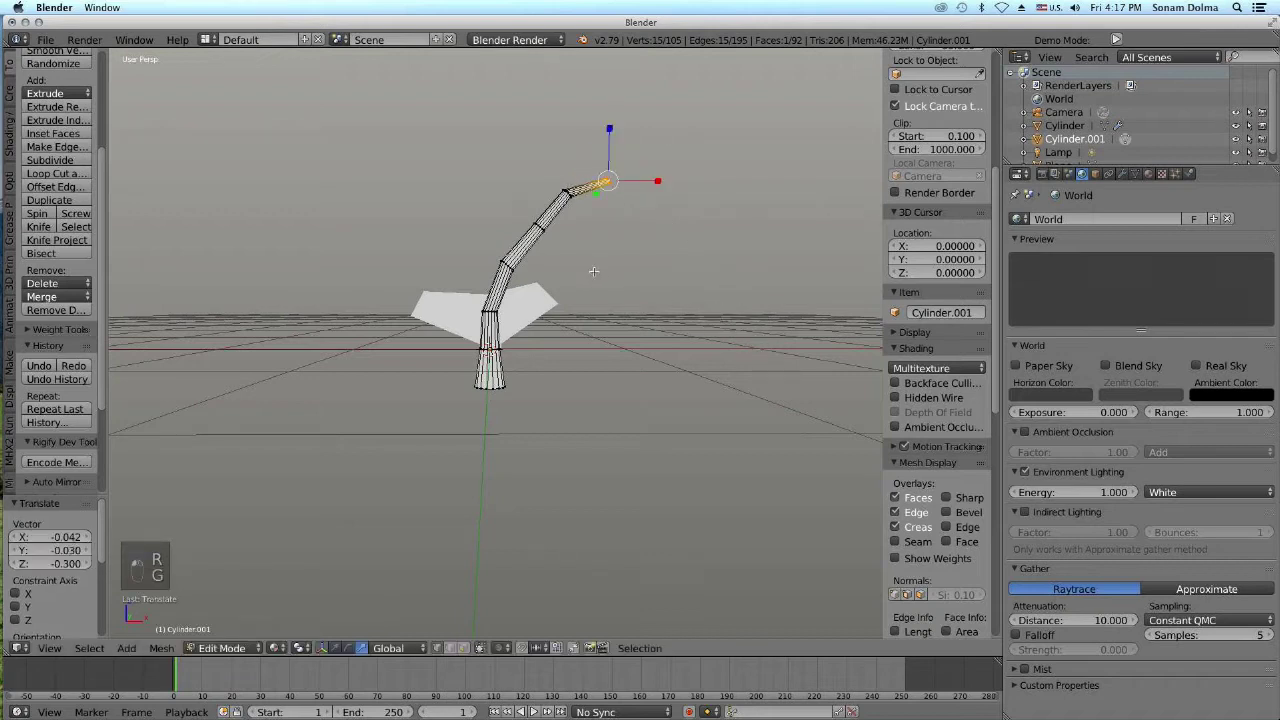
Allow selecting hidden vertices, circle-select the ring two joints below the tip and move it about -0.162 in X and 0.062 in Z
{"action": "right_click", "coordinate": [540, 227]}
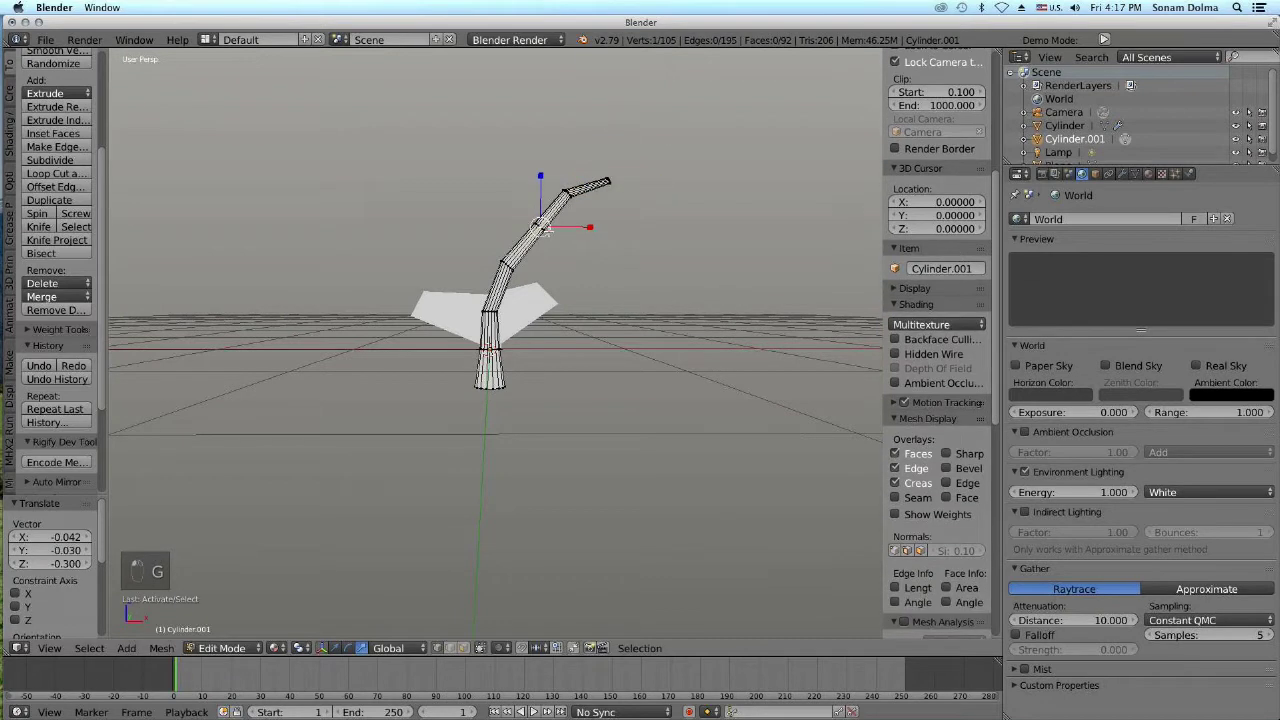
{"action": "left_click", "coordinate": [480, 649]}
{"action": "right_click", "coordinate": [545, 232]}
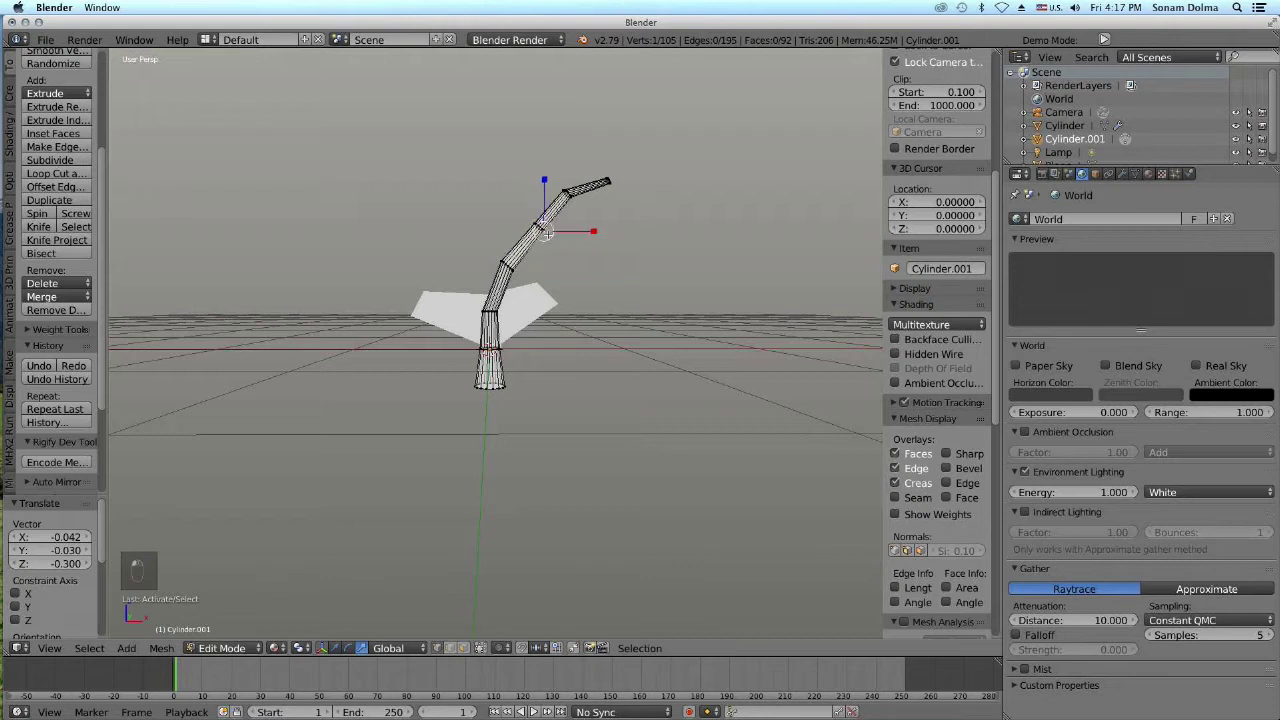
{"action": "key", "text": "c"}
{"action": "left_click", "coordinate": [542, 230]}
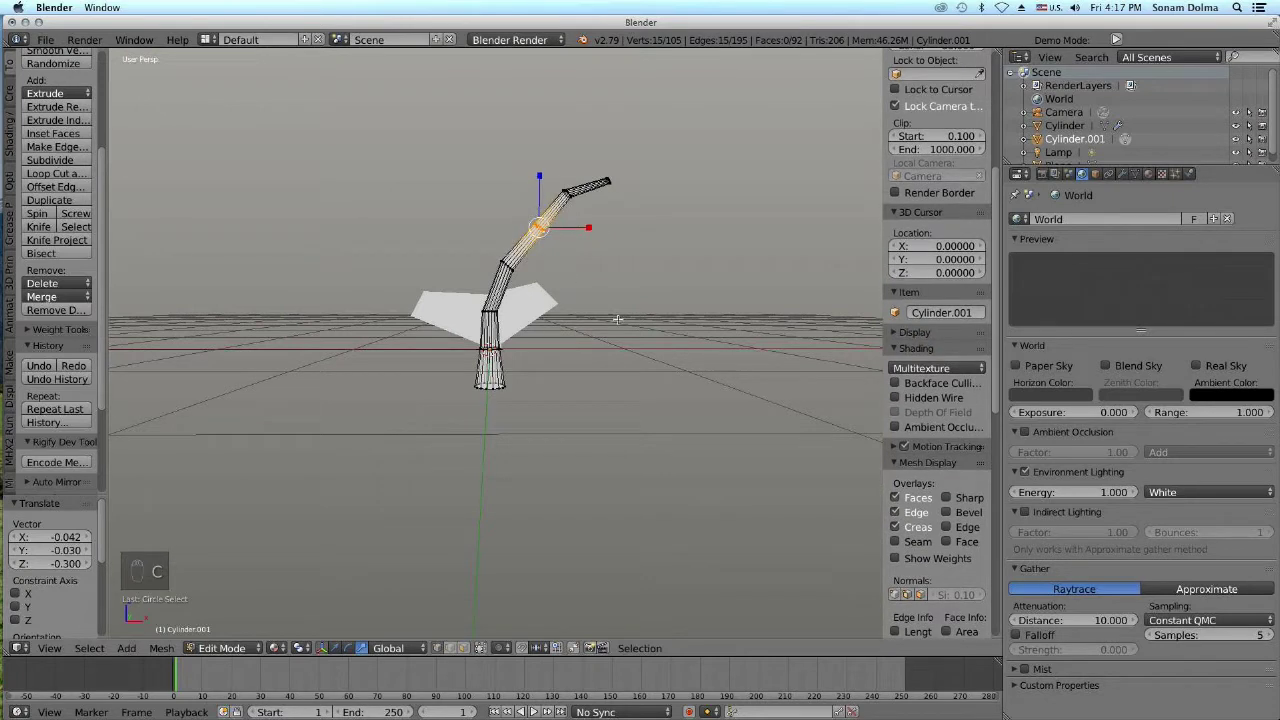
{"action": "key", "text": "g"}
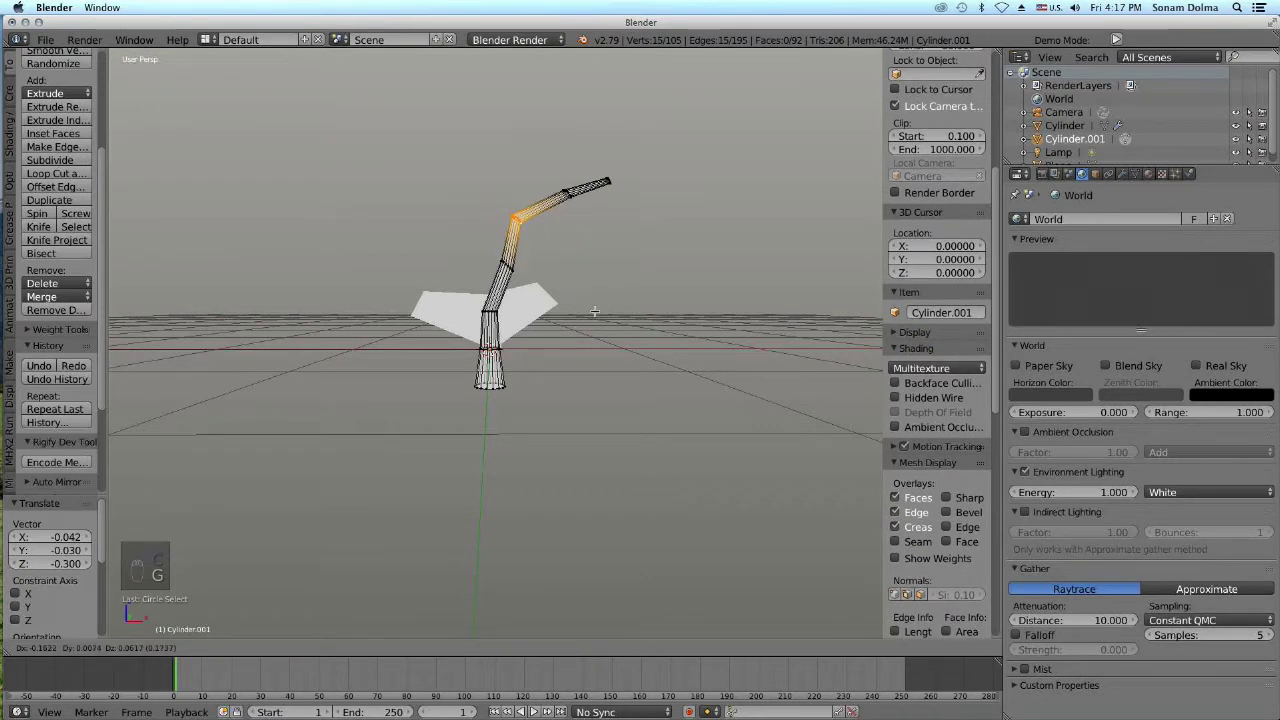
{"action": "left_click", "coordinate": [594, 312]}
Circle-select the ring at the stem's middle joint and move it about 0.087 in X, -0.004 in Y and -0.034 in Z
{"action": "right_click", "coordinate": [507, 270]}
{"action": "key", "text": "c"}
{"action": "left_click", "coordinate": [507, 266]}
{"action": "right_click", "coordinate": [629, 370]}
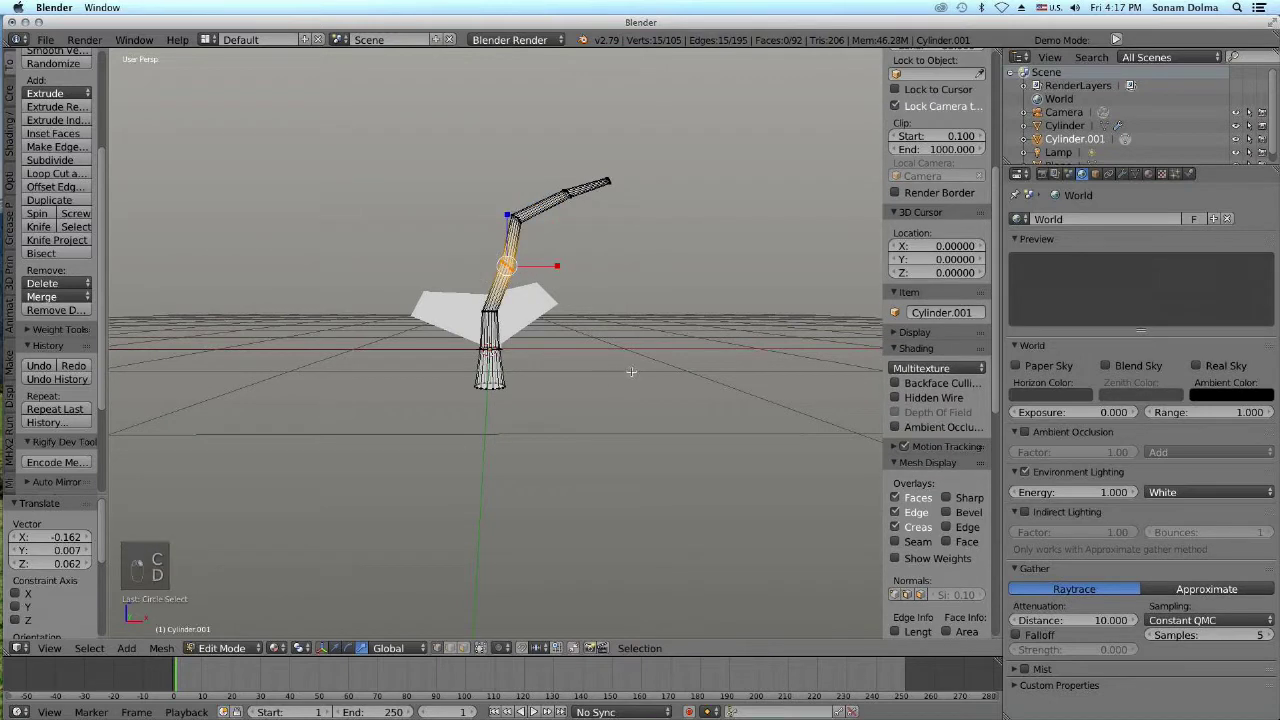
{"action": "key", "text": "g"}
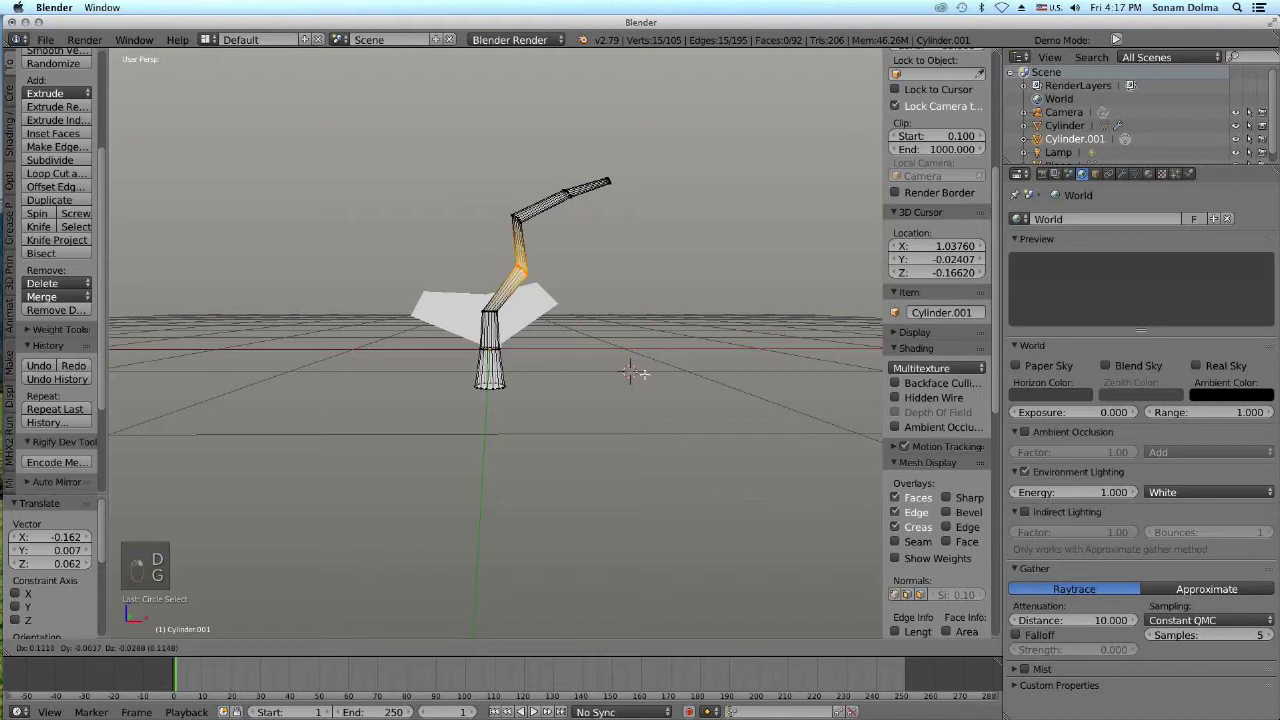
{"action": "left_click", "coordinate": [524, 349]}
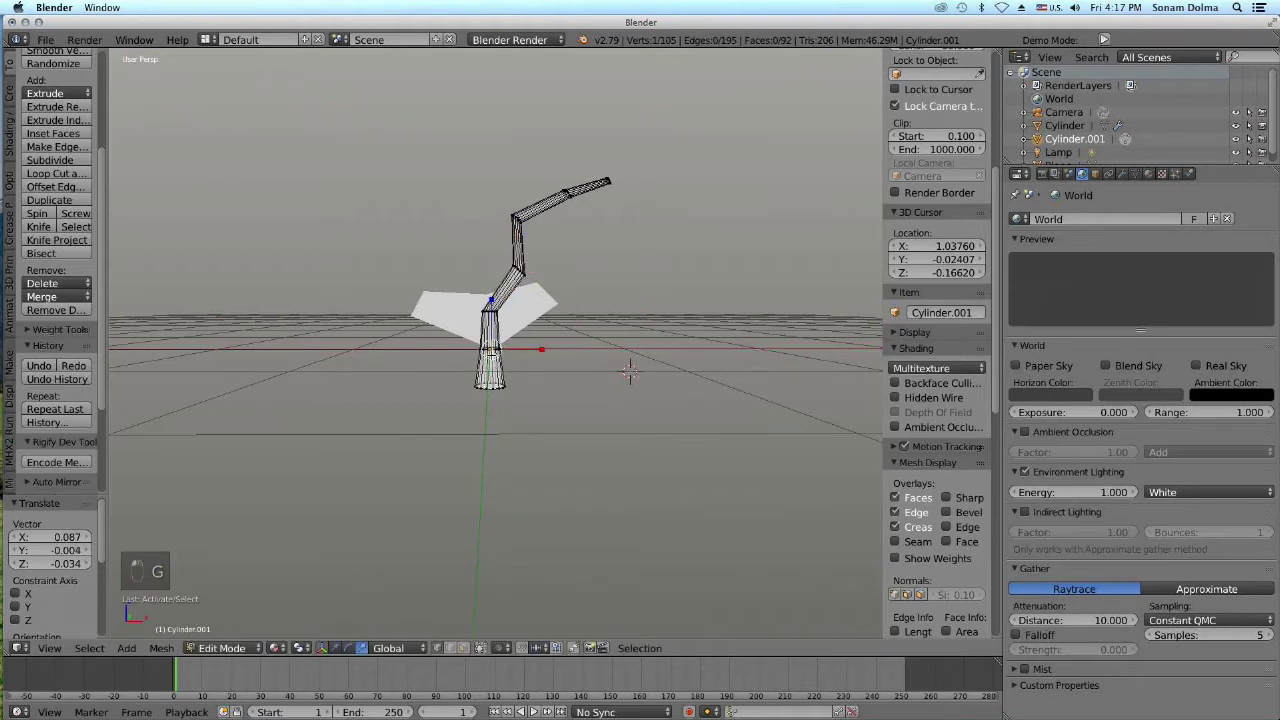
Circle-select the ring at the stem's lowest joint and move it about 0.113 in X and 0.02 in Z
{"action": "right_click", "coordinate": [496, 352]}
{"action": "key", "text": "c"}
{"action": "left_click", "coordinate": [490, 350]}
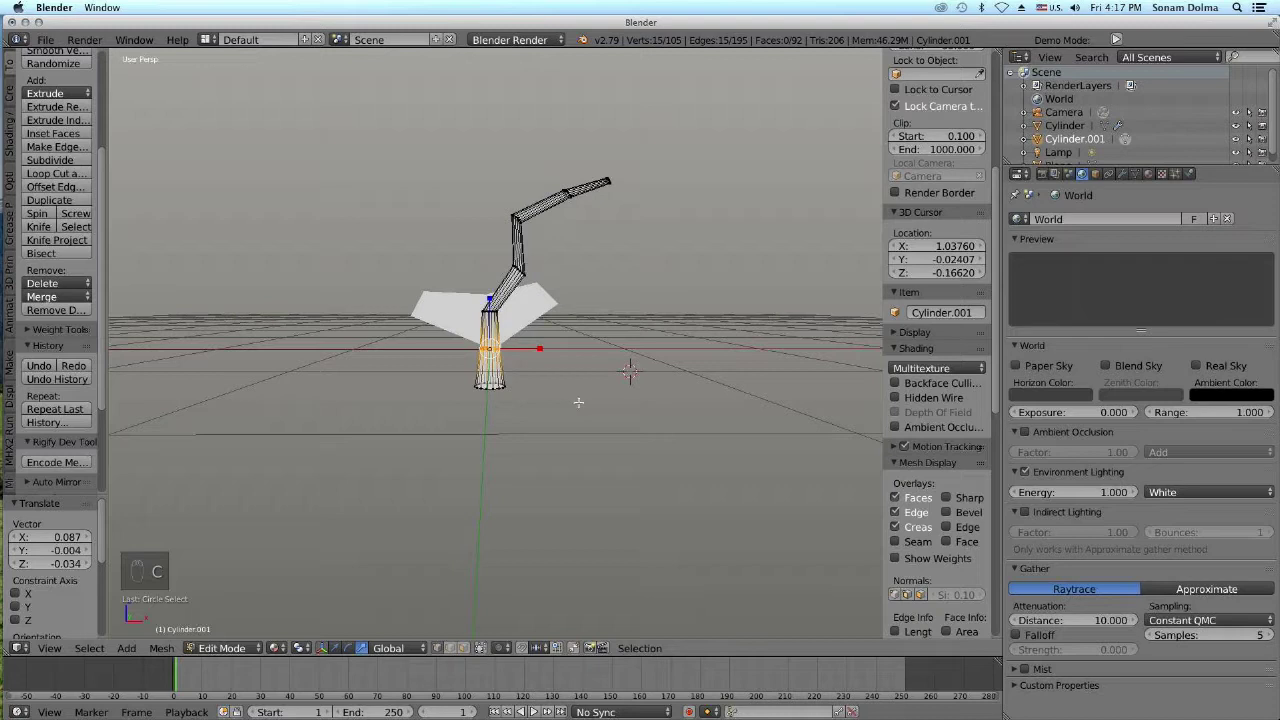
{"action": "key", "text": "g"}
{"action": "left_click", "coordinate": [578, 394]}
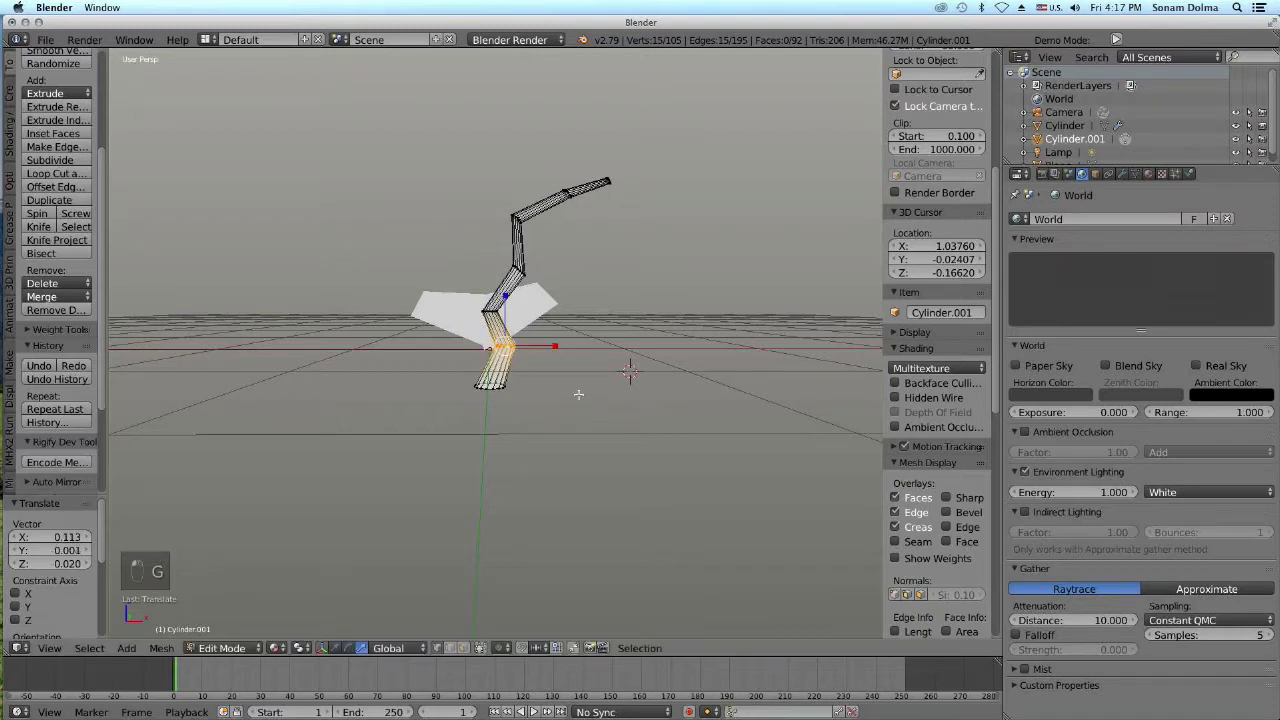
Circle-select only the ring one joint below the tip and move it about -0.118 in X, 0.018 in Y and 0.174 in Z
{"action": "key", "text": "a"}
{"action": "key", "text": "c"}
{"action": "left_click", "coordinate": [566, 190]}
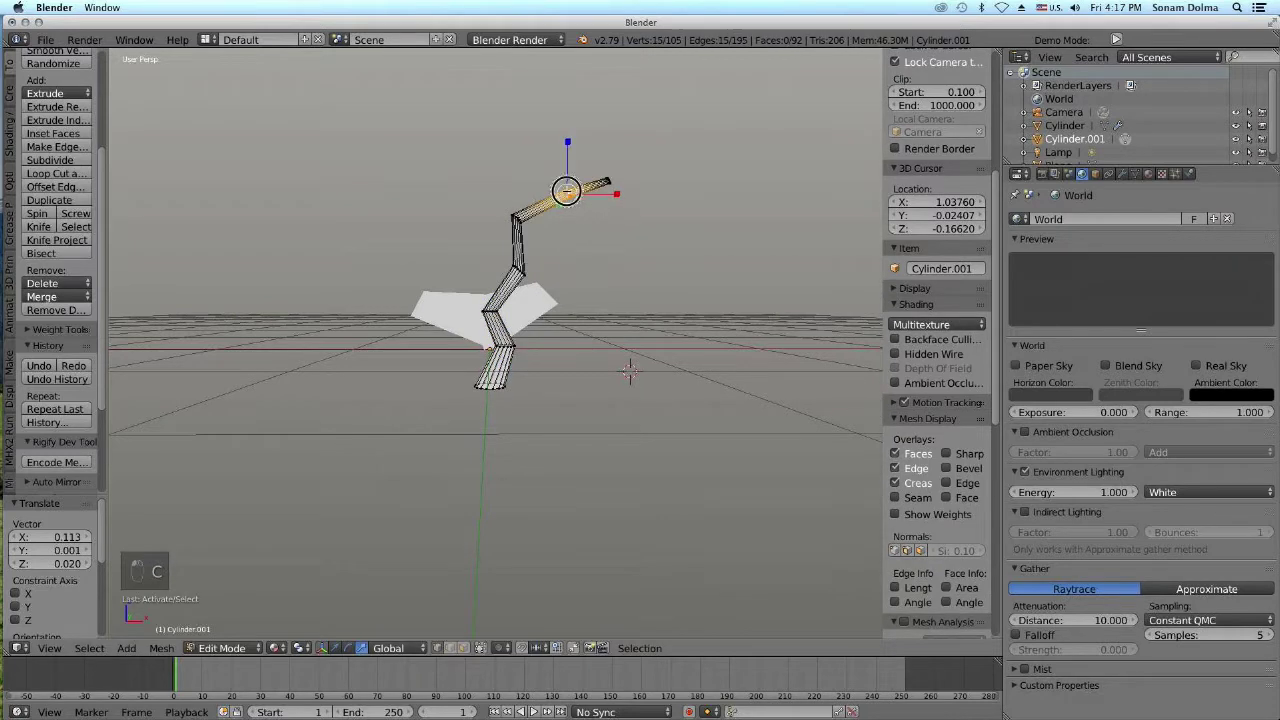
{"action": "right_click", "coordinate": [631, 291]}
{"action": "key", "text": "g"}
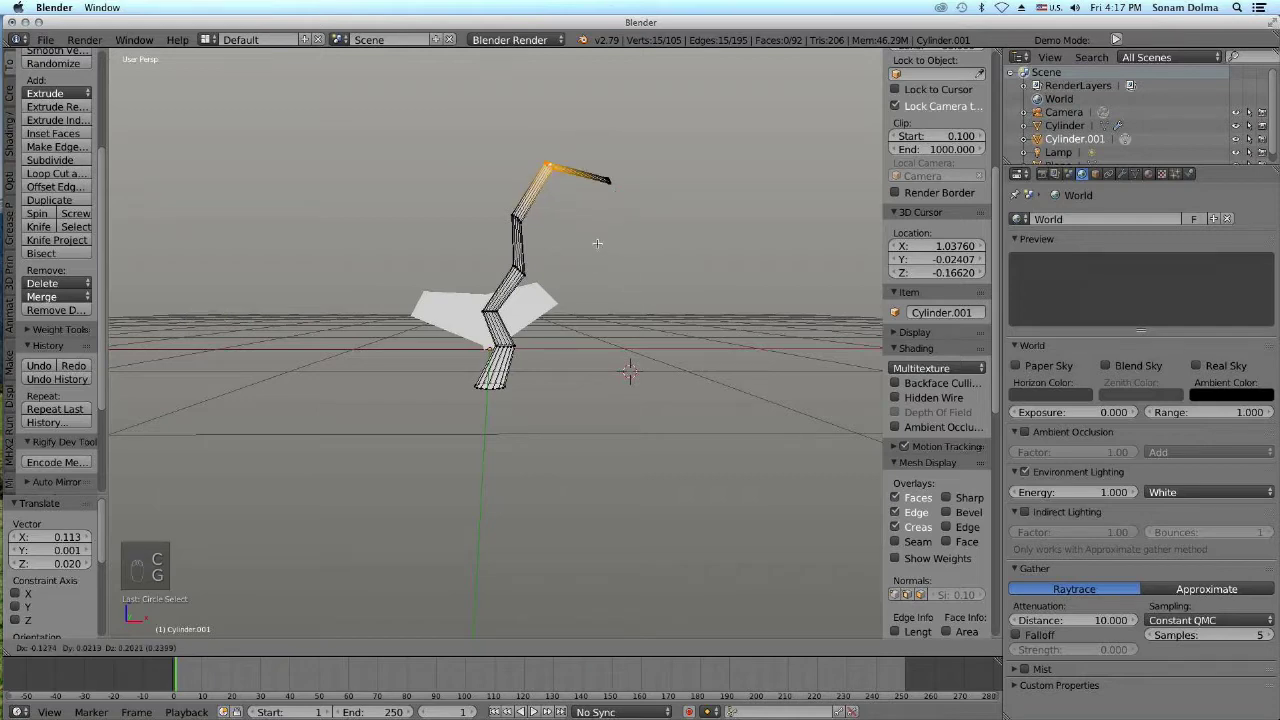
{"action": "left_click", "coordinate": [611, 286]}
Circle-select the tip's end ring, move it upward to continue the curve and scale it to about 0.755
{"action": "middle_click_drag", "start_coordinate": [611, 286], "coordinate": [590, 312]}
{"action": "right_click", "coordinate": [552, 226]}
{"action": "key", "text": "c"}
{"action": "left_click", "coordinate": [574, 230]}
{"action": "right_click", "coordinate": [647, 318]}
{"action": "key", "text": "g"}
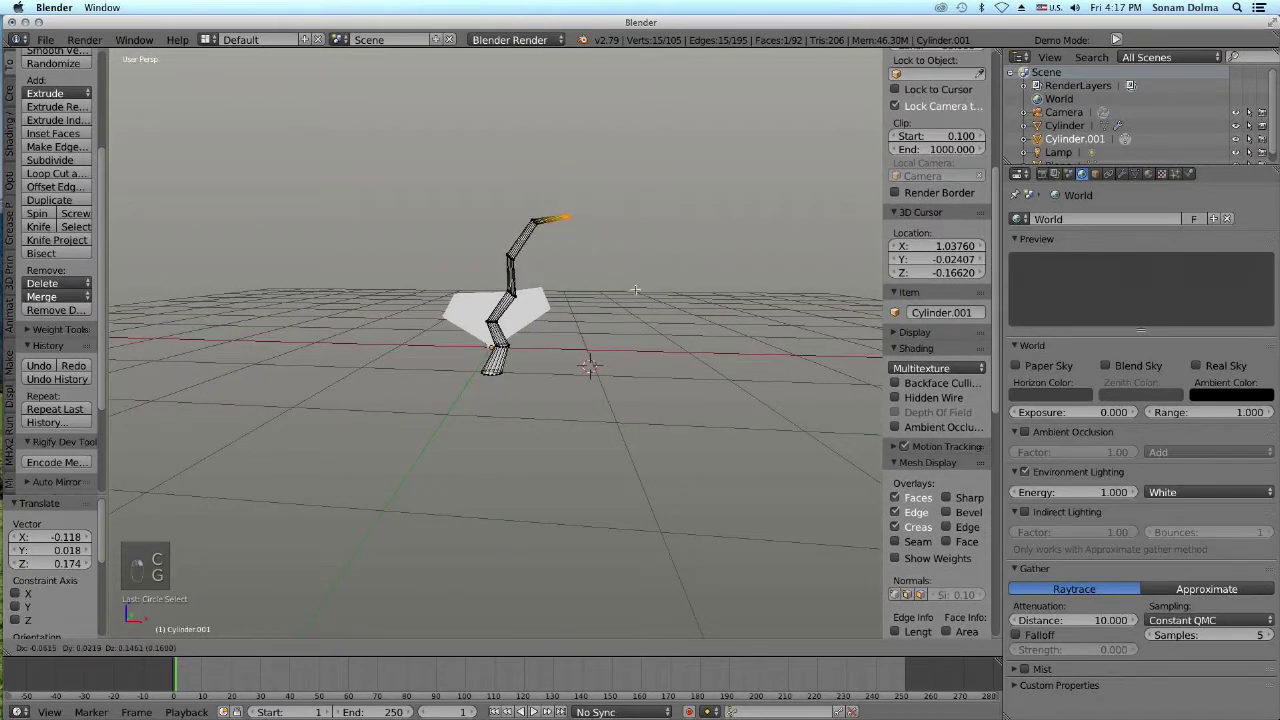
{"action": "left_click", "coordinate": [634, 277]}
{"action": "key", "text": "s"}
{"action": "left_click", "coordinate": [709, 377]}
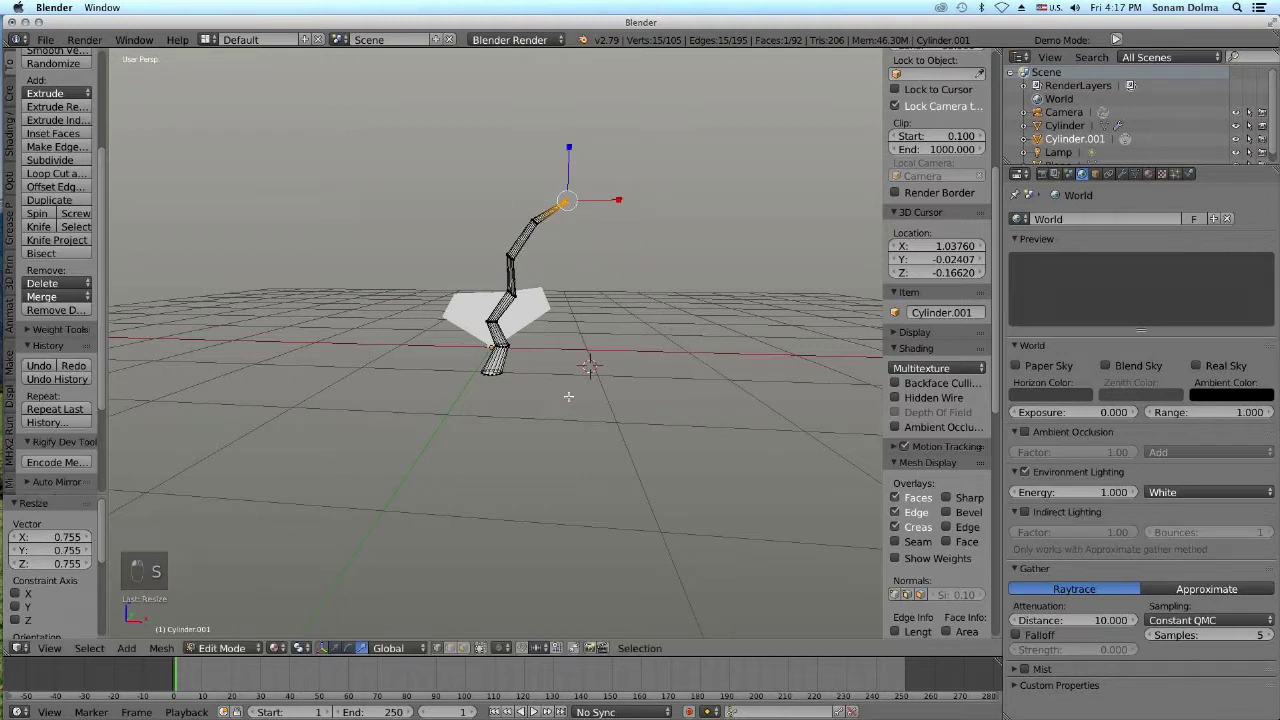
Duplicate the whole stem with an offset of about 0.007, 0.109, 0.531 and scale the copy to about 0.484
{"action": "key", "text": "a"}
{"action": "key", "text": "a"}
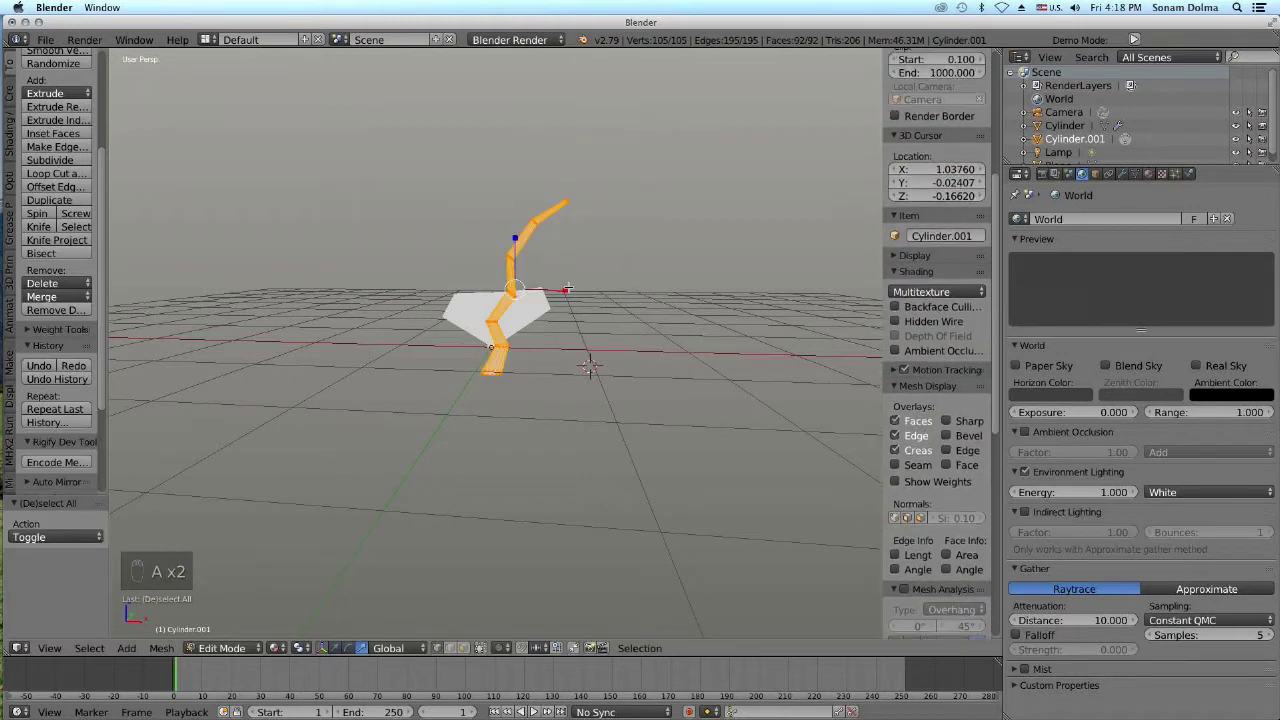
{"action": "key", "text": "shift+d"}
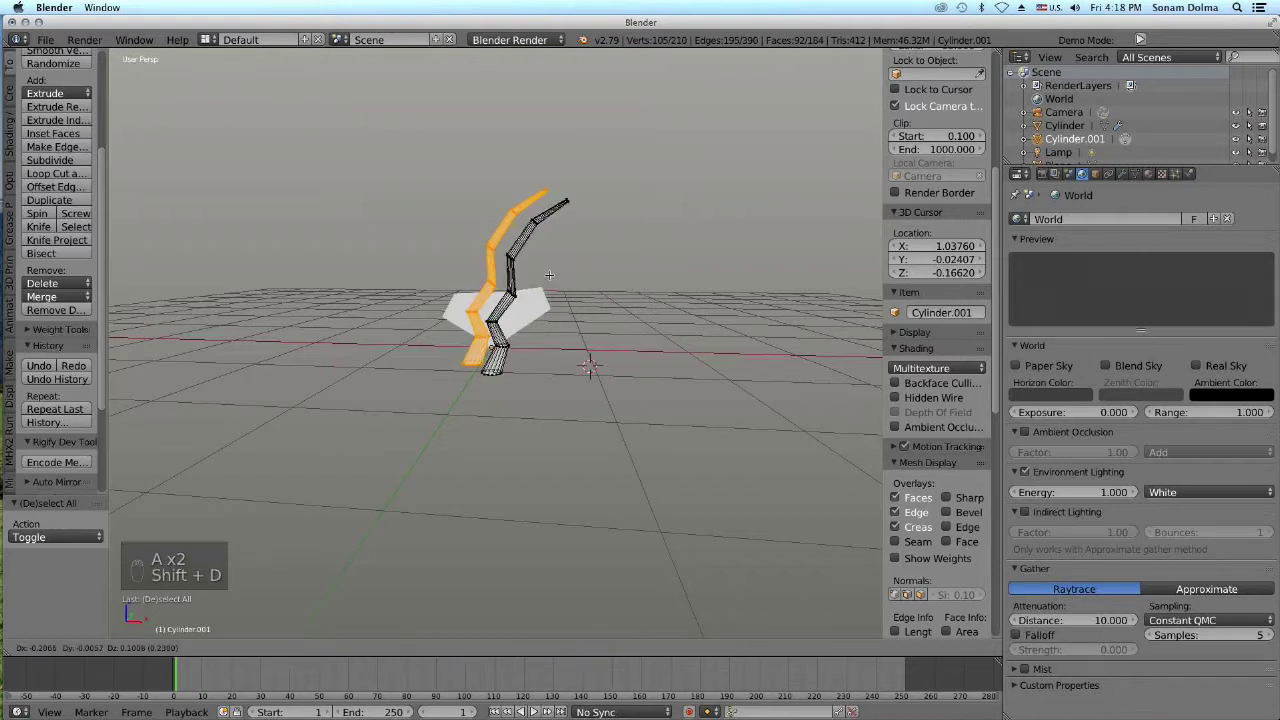
{"action": "left_click", "coordinate": [570, 234]}
{"action": "key", "text": "s"}
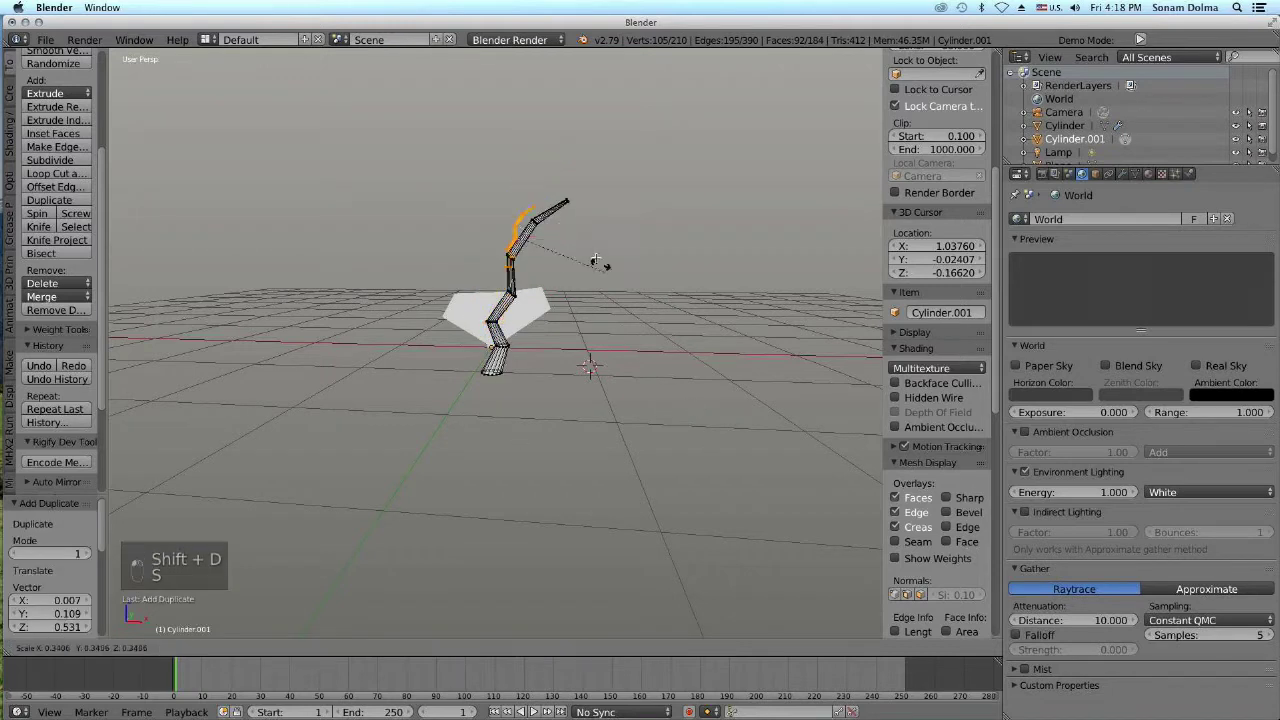
{"action": "left_click", "coordinate": [634, 307]}
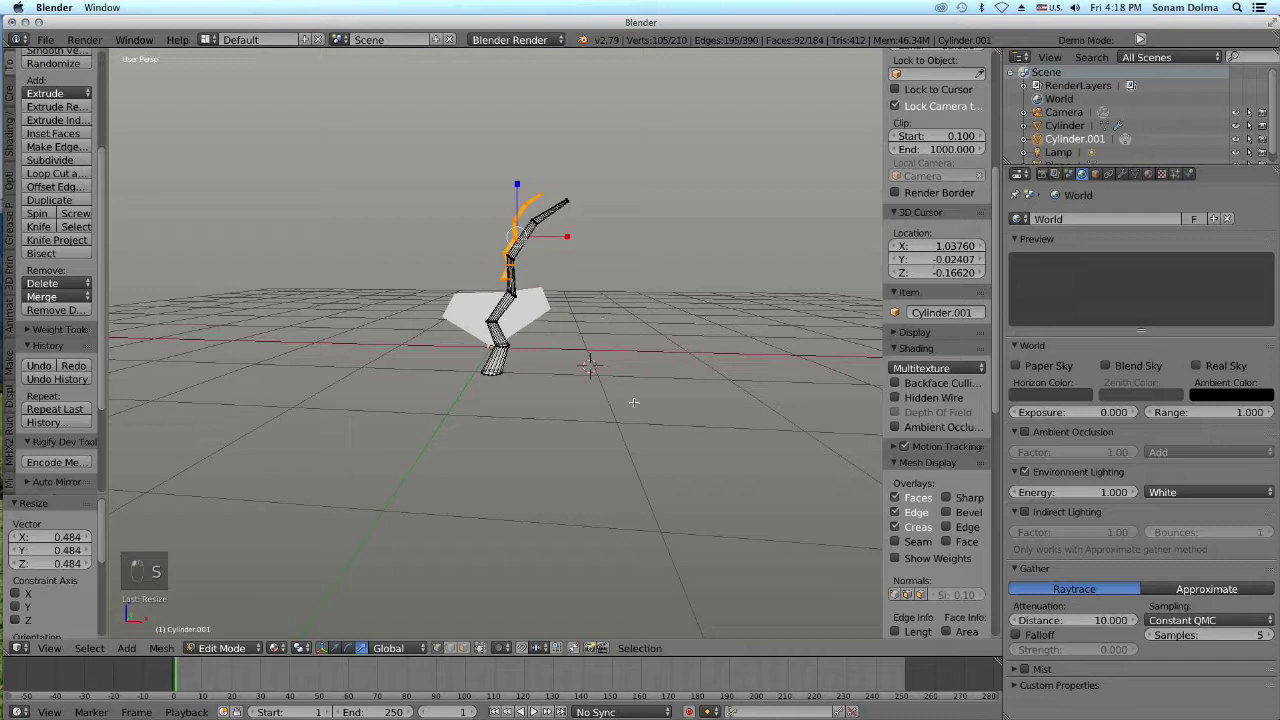
Rotate the small copy about -38.9° and move it about -0.217 in X, 0.018 in Y and 0.222 in Z as an upper branch
{"action": "key", "text": "r"}
{"action": "left_click", "coordinate": [586, 250]}
{"action": "key", "text": "g"}
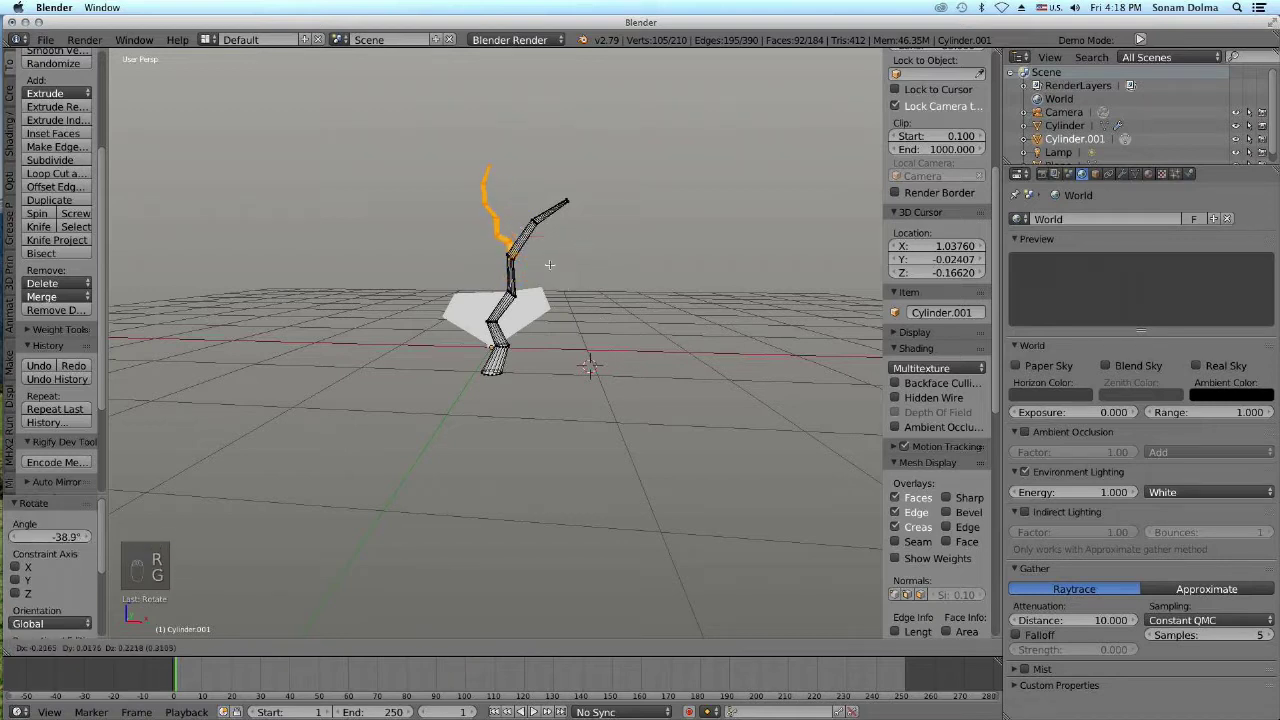
{"action": "left_click", "coordinate": [552, 267]}
Duplicate the branch down to a lower joint, scale the copy to about 1.46 and shift it about -0.073, 0.03, 0.195
{"action": "key", "text": "shift+d"}
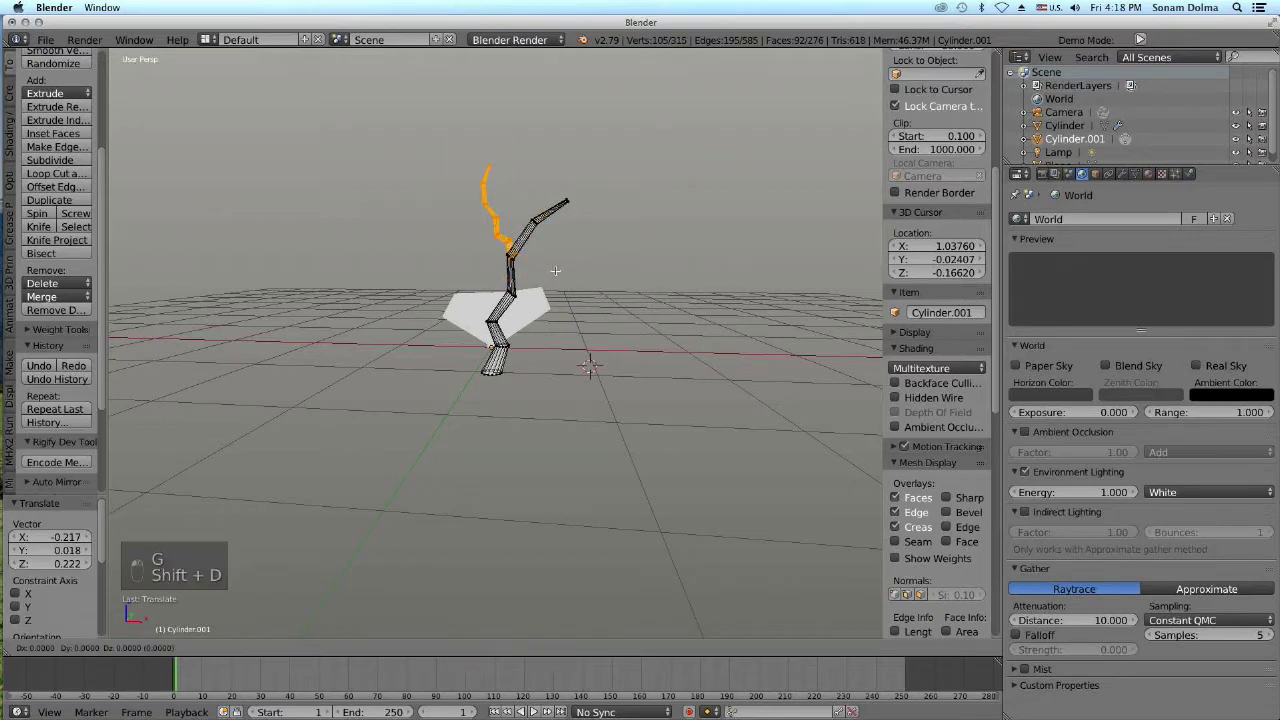
{"action": "left_click", "coordinate": [536, 340]}
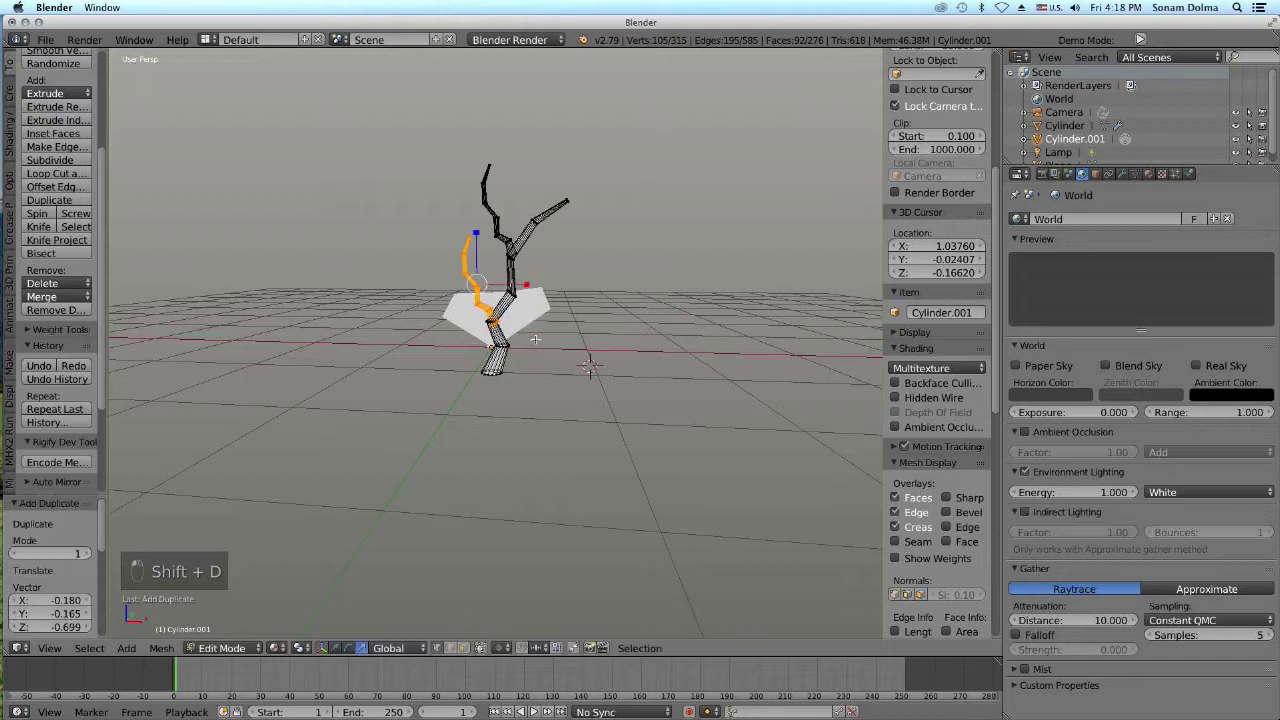
{"action": "key", "text": "s"}
{"action": "left_click", "coordinate": [573, 368]}
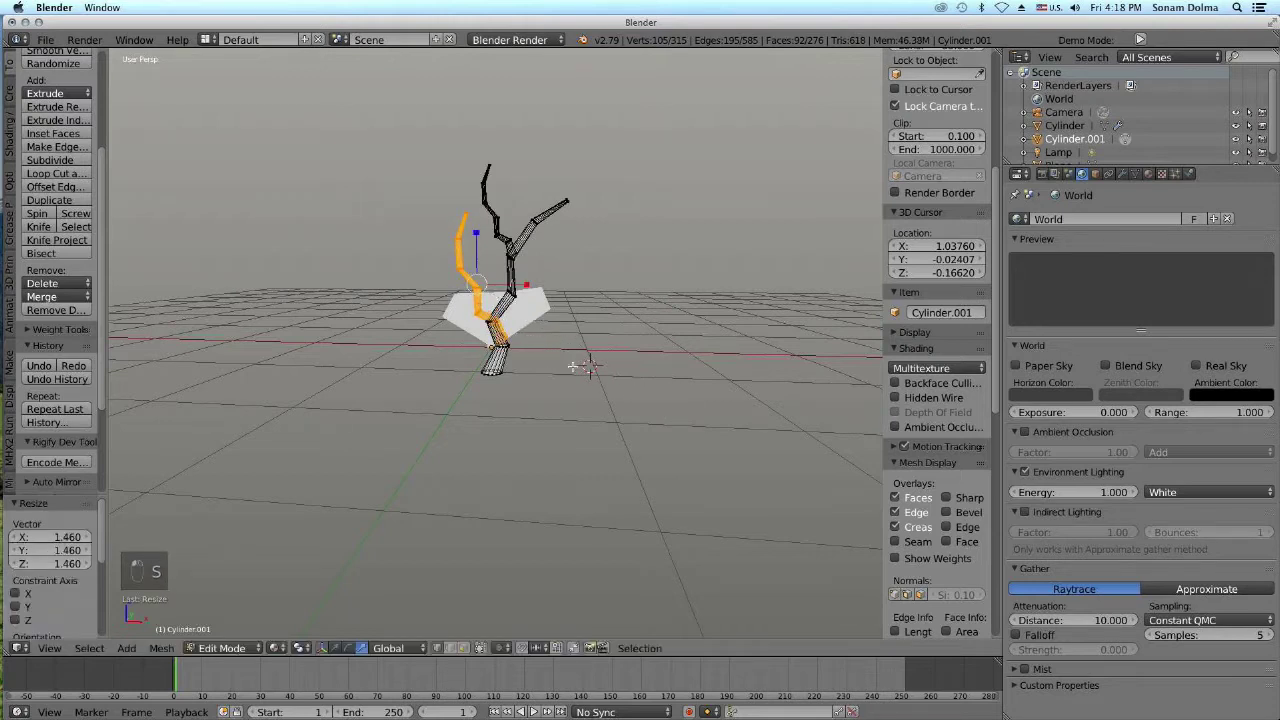
{"action": "key", "text": "g"}
{"action": "left_click", "coordinate": [566, 349]}
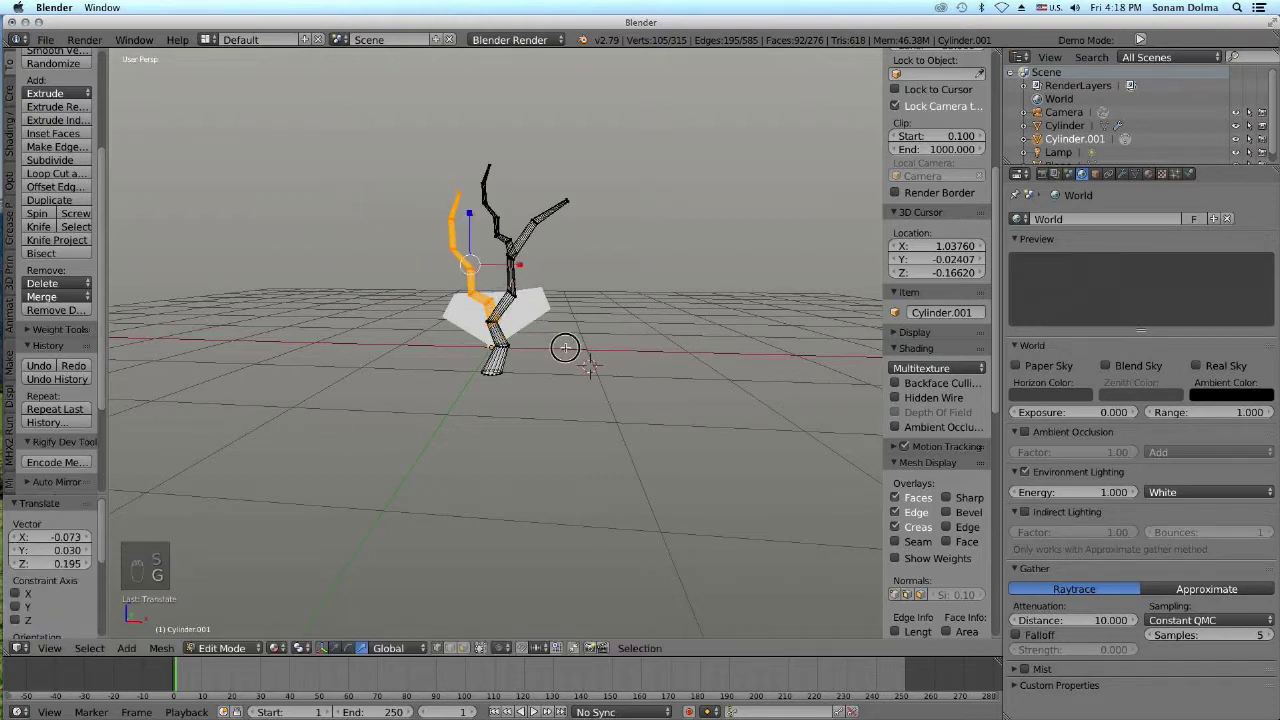
Duplicate the lower branch, rotate the copy about 54.1° and place its base on the opposite side of the trunk's lowest joint
{"action": "key", "text": "shift+d"}
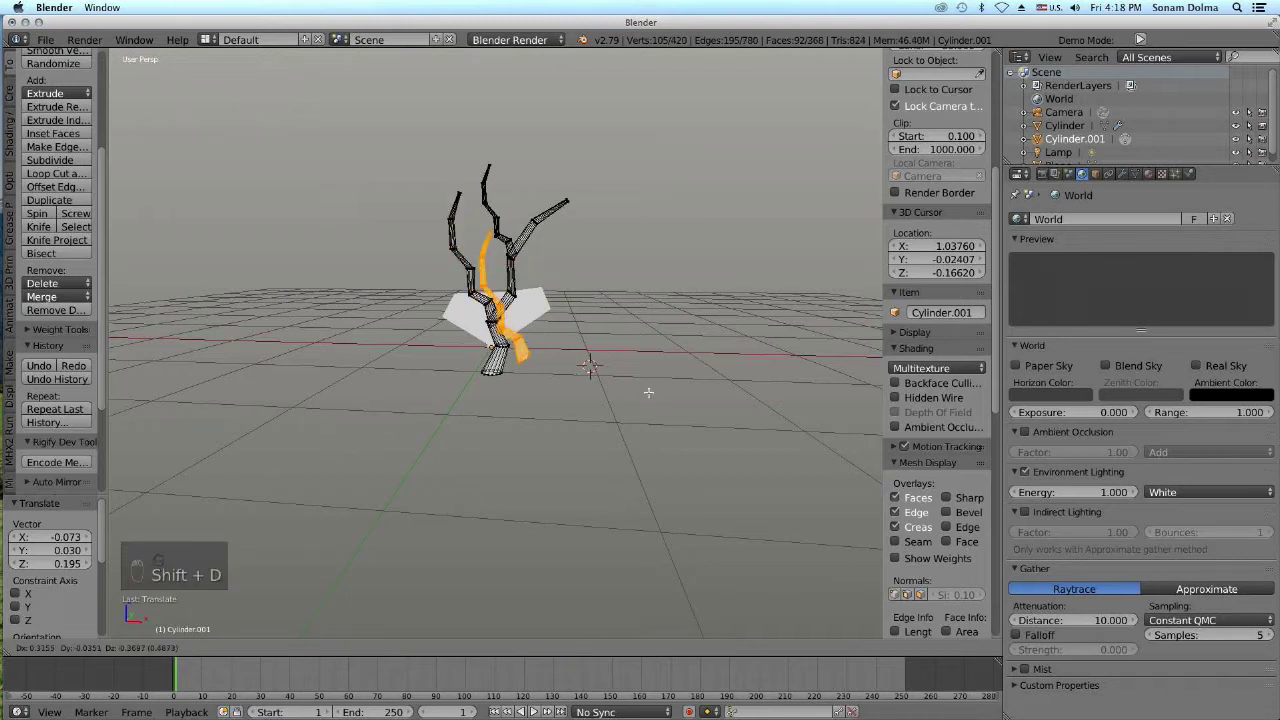
{"action": "left_click", "coordinate": [608, 383]}
{"action": "key", "text": "r"}
{"action": "left_click", "coordinate": [508, 443]}
{"action": "key", "text": "g"}
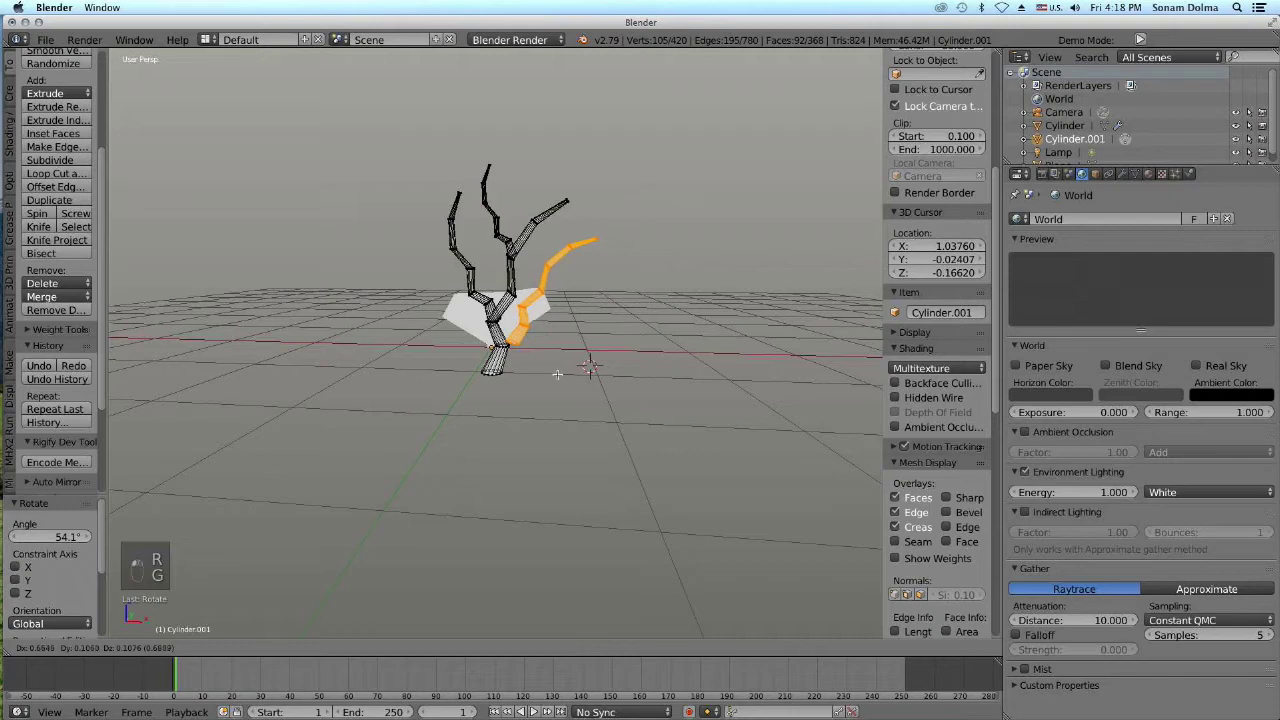
{"action": "left_click", "coordinate": [549, 375]}
Scale the new opposite branch and move it about -0.039 in X, -0.02 in Y and -0.074 in Z
{"action": "key", "text": "s"}
{"action": "left_click", "coordinate": [648, 405]}
{"action": "key", "text": "g"}
{"action": "left_click", "coordinate": [645, 413]}
Duplicate that branch seen from above, rotate the copy about -64° and move it about -0.113, 0.213, 0.016 onto the trunk, pointing towards the leaf
{"action": "middle_click_drag", "start_coordinate": [645, 413], "coordinate": [635, 537]}
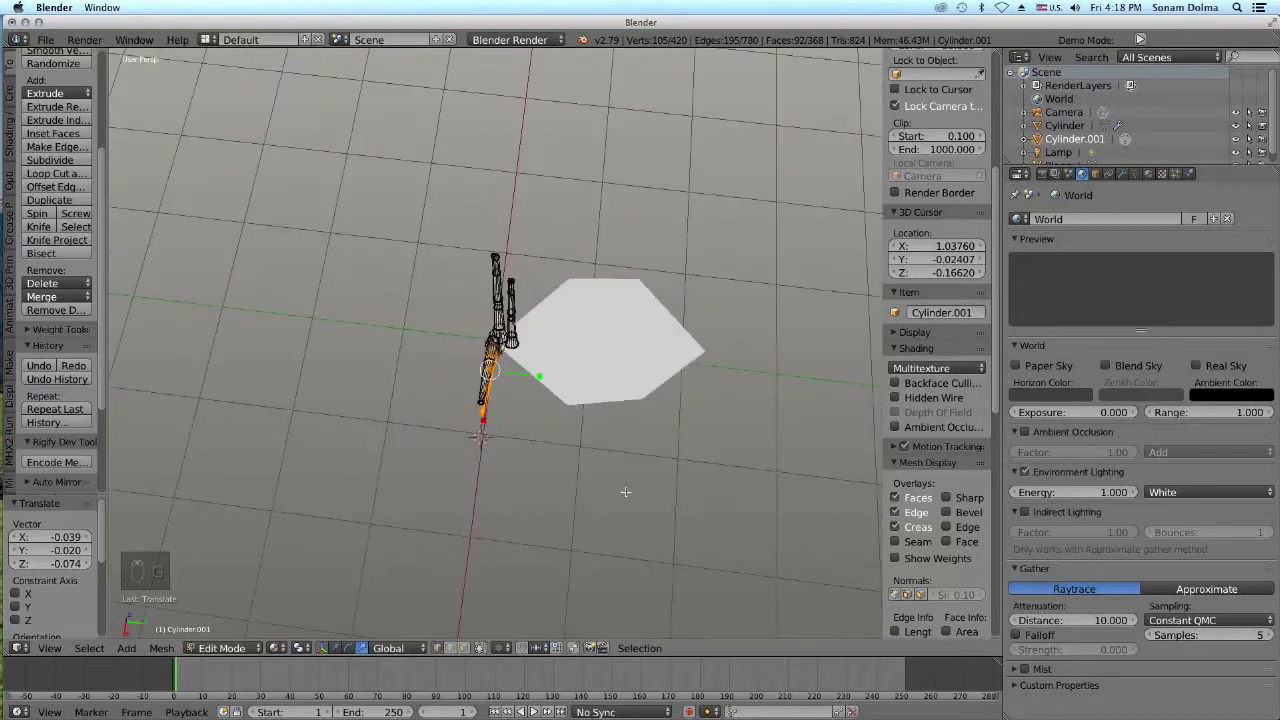
{"action": "key", "text": "shift+d"}
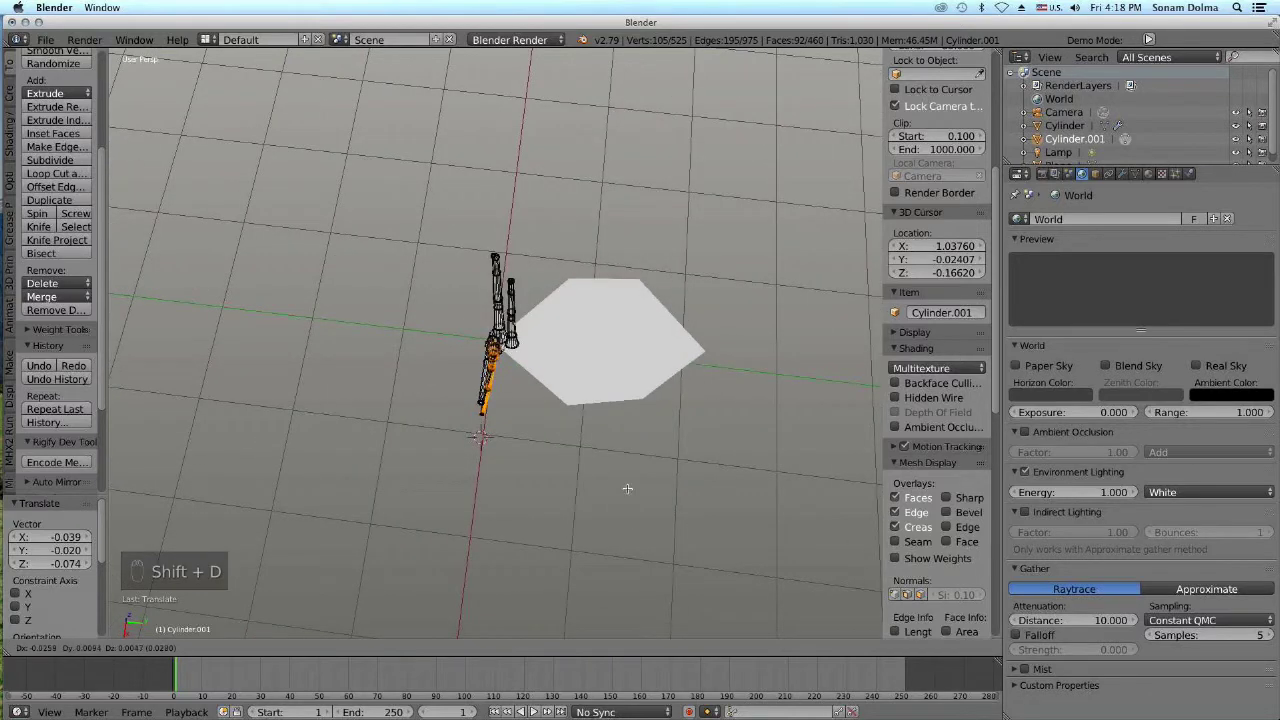
{"action": "left_click", "coordinate": [629, 482]}
{"action": "key", "text": "r"}
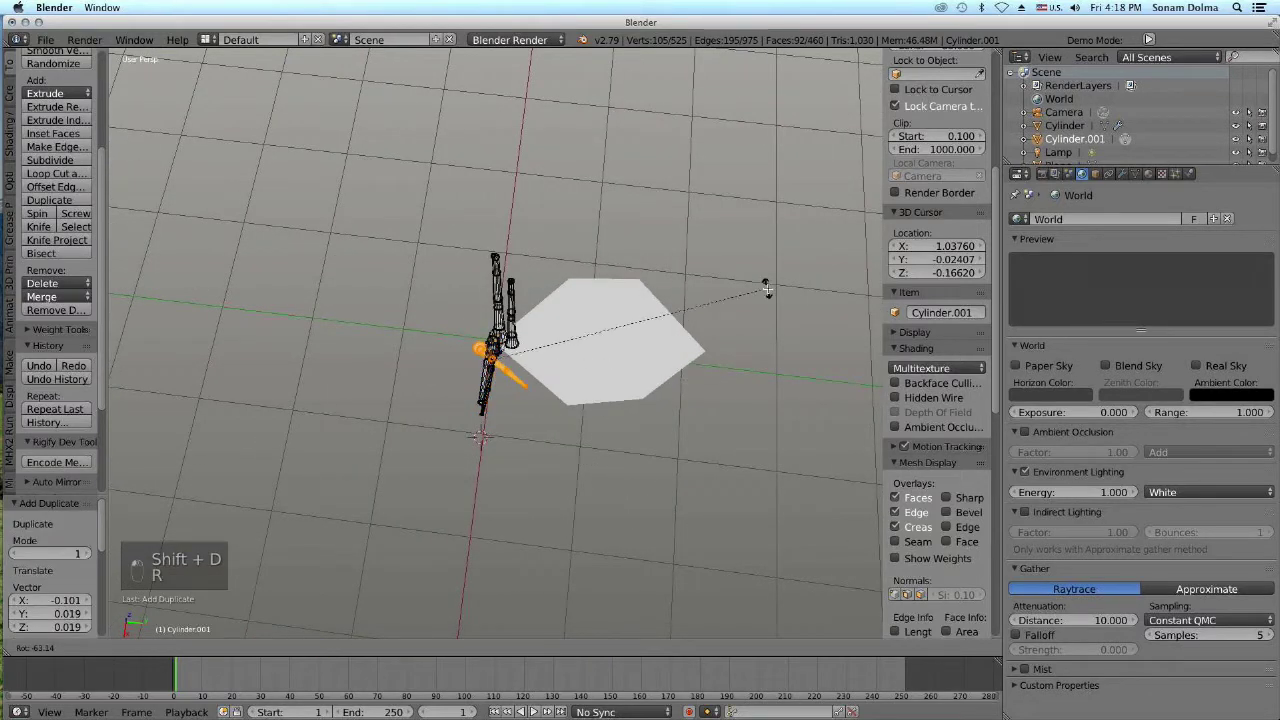
{"action": "left_click", "coordinate": [515, 466]}
{"action": "key", "text": "g"}
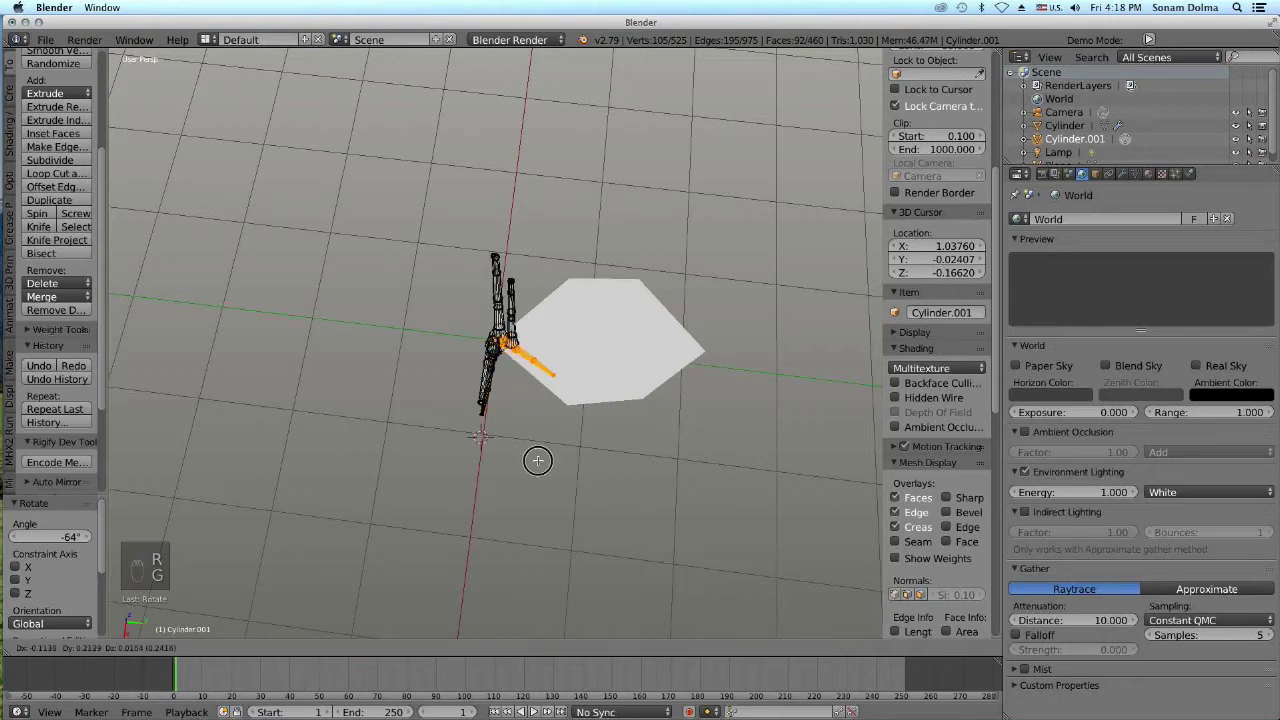
{"action": "left_click", "coordinate": [537, 460]}
Duplicate the leaf-side branch, rotate the copy about 156° and move it to the trunk's opposite side
{"action": "key", "text": "shift+d"}
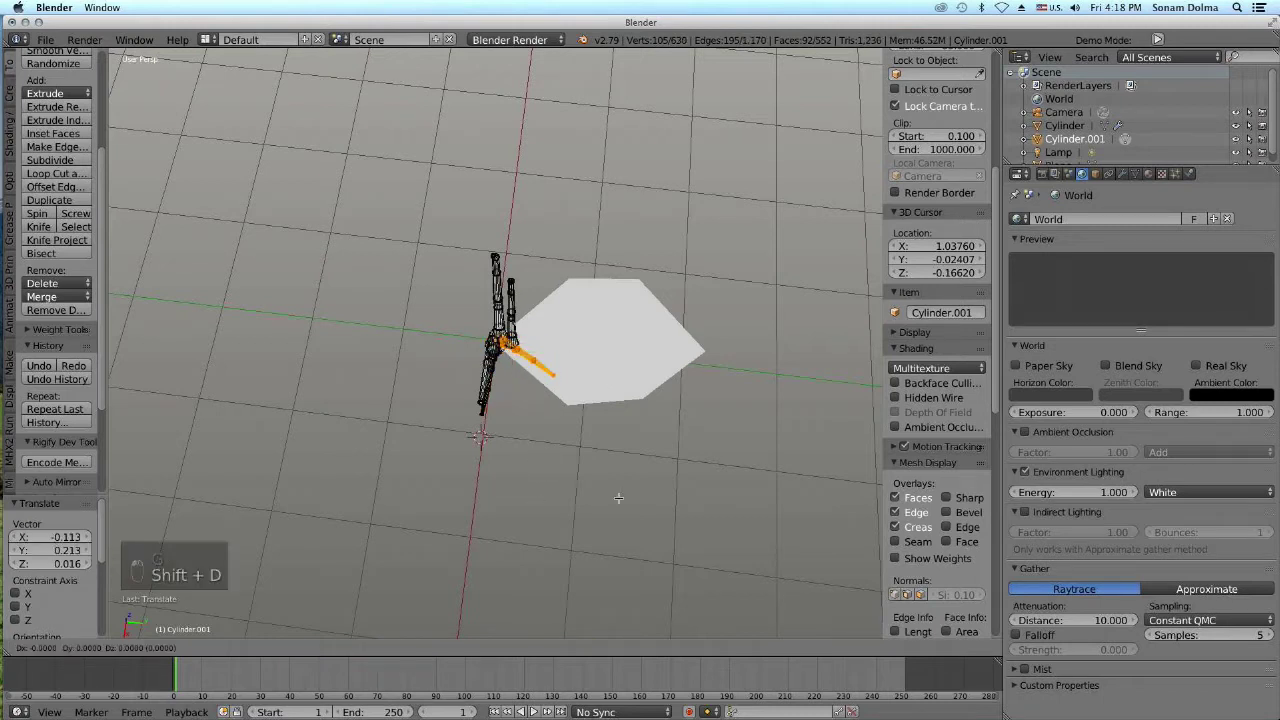
{"action": "left_click", "coordinate": [612, 492]}
{"action": "key", "text": "r"}
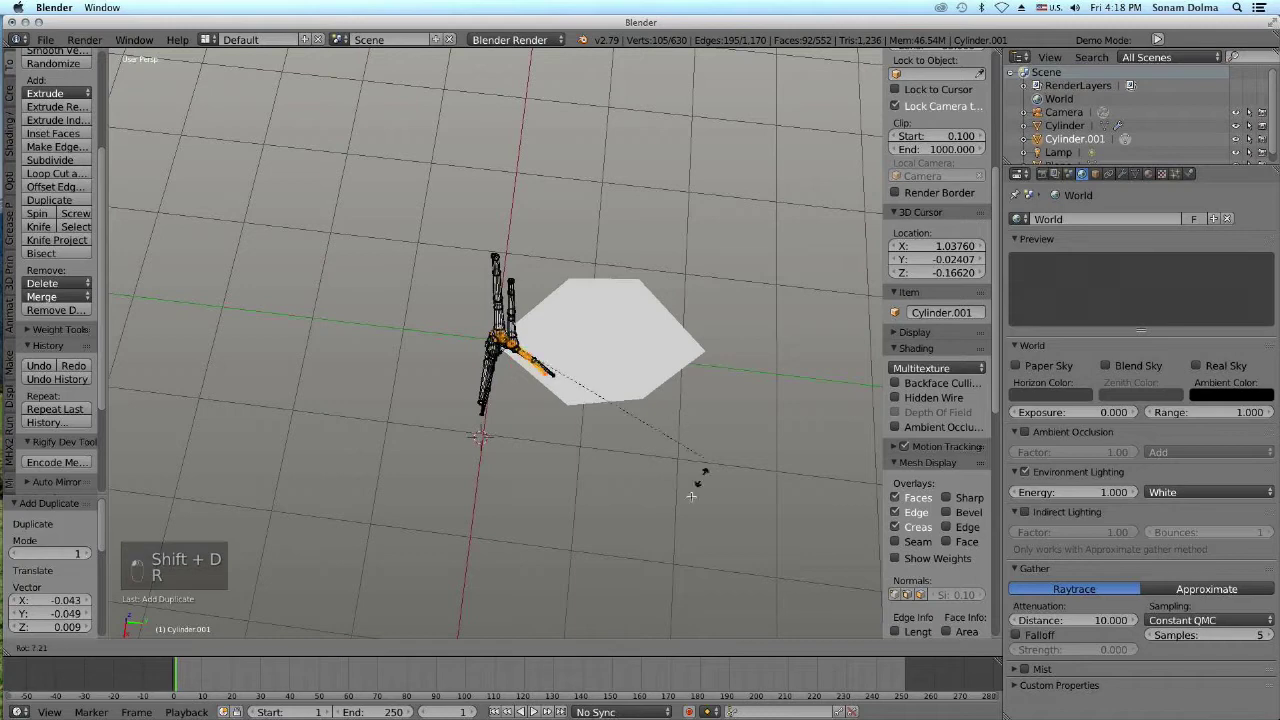
{"action": "left_click", "coordinate": [327, 348]}
{"action": "key", "text": "g"}
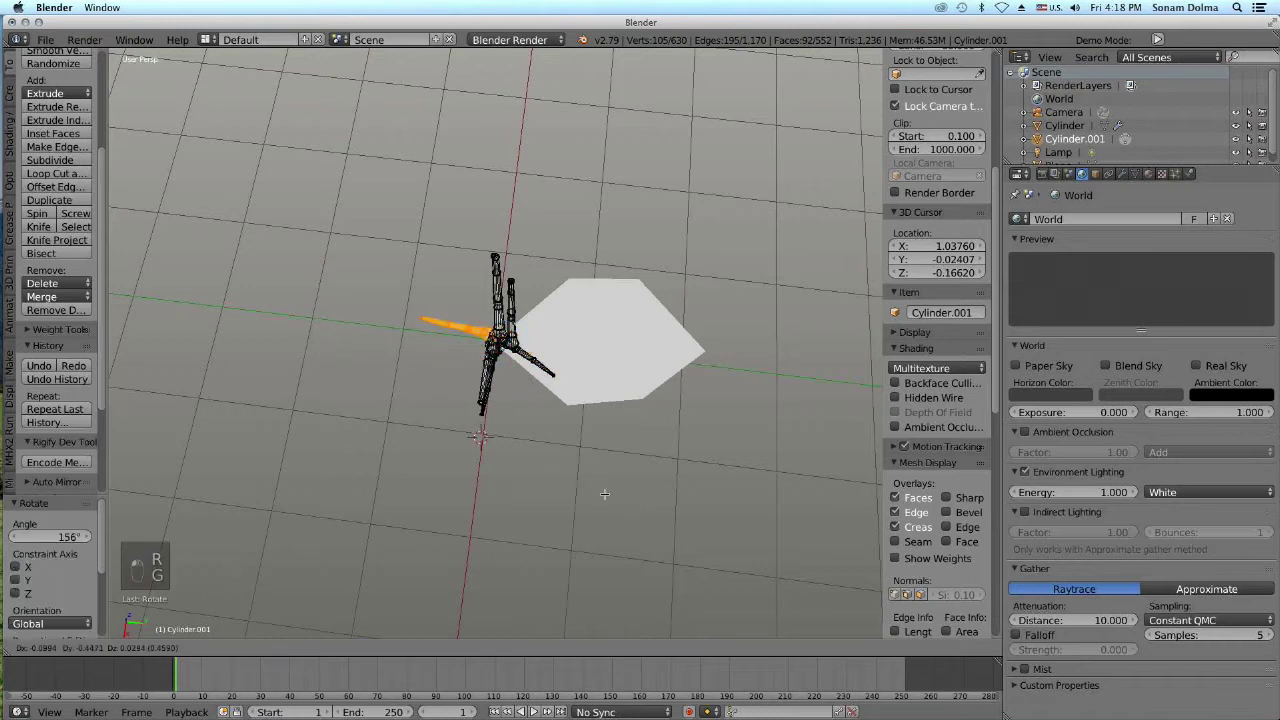
{"action": "left_click", "coordinate": [610, 496]}
Raise the newest branch about 0.475 in Z, then rotate and reposition it so it leans outward from the trunk
{"action": "middle_click_drag", "start_coordinate": [612, 498], "coordinate": [592, 385]}
{"action": "key", "text": "g"}
{"action": "left_click", "coordinate": [592, 347]}
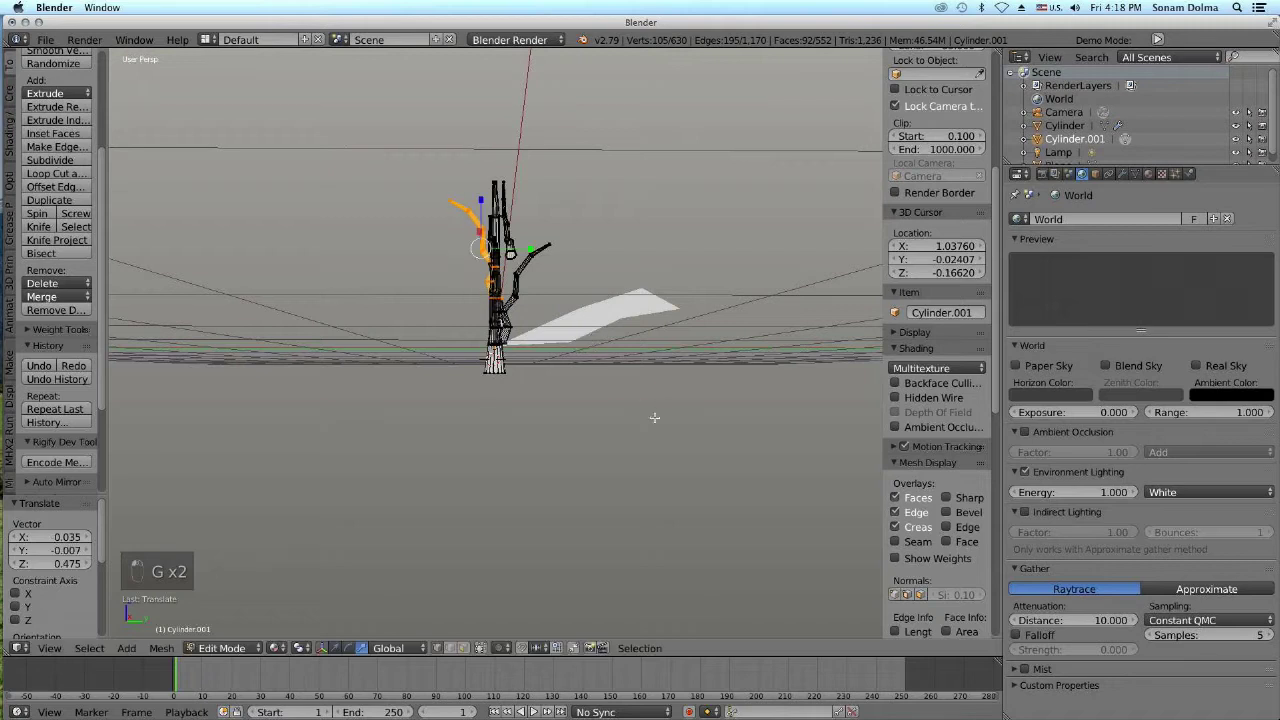
{"action": "key", "text": "r"}
{"action": "left_click", "coordinate": [717, 343]}
{"action": "key", "text": "g"}
{"action": "left_click", "coordinate": [659, 358]}
{"action": "key", "text": "r"}
{"action": "left_click", "coordinate": [714, 378]}
{"action": "key", "text": "g"}
{"action": "left_click", "coordinate": [674, 345]}
Circle-select the detached upper branch, rotate it about 13.5° and move it about 0.007, -0.056, -0.063 against the trunk
{"action": "mouse_move", "coordinate": [632, 222]}
{"action": "middle_mouse_down"}
{"action": "mouse_move", "coordinate": [652, 221]}
{"action": "mouse_move", "coordinate": [610, 231]}
{"action": "middle_mouse_up"}
{"action": "middle_click_drag", "start_coordinate": [541, 205], "coordinate": [551, 204]}
{"action": "right_click", "coordinate": [505, 177]}
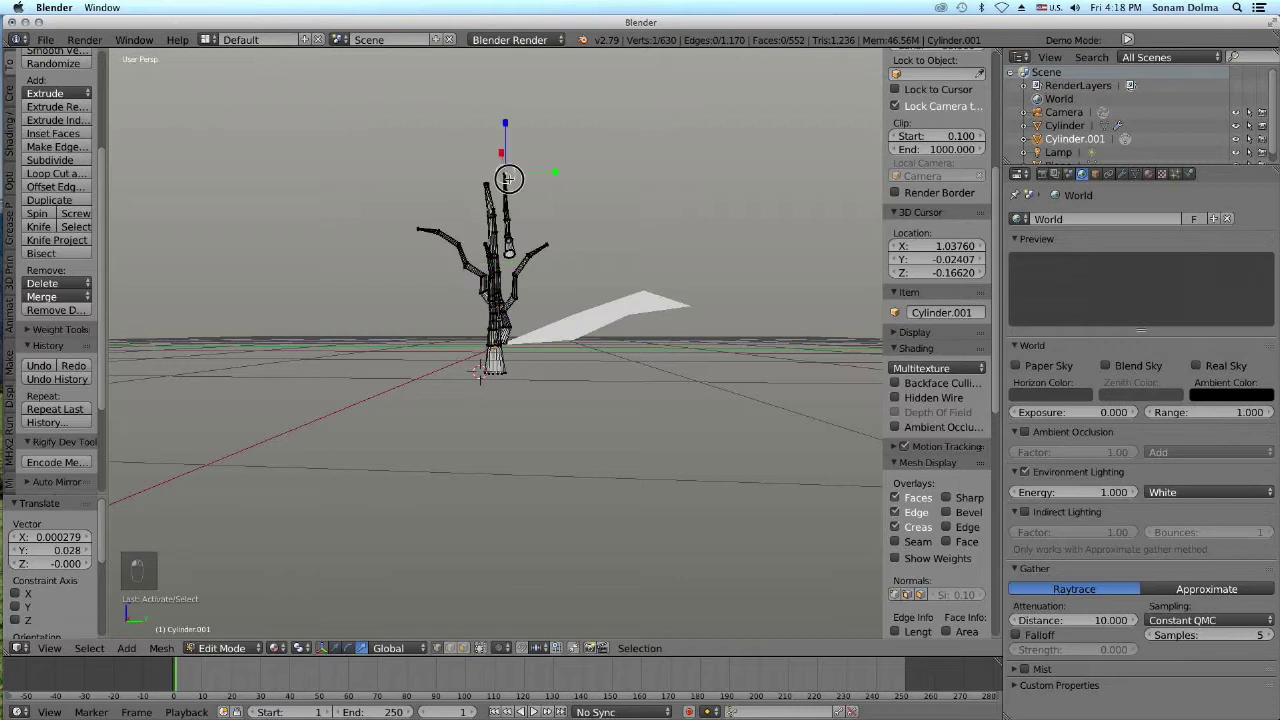
{"action": "left_click_drag", "start_coordinate": [501, 200], "coordinate": [511, 252]}
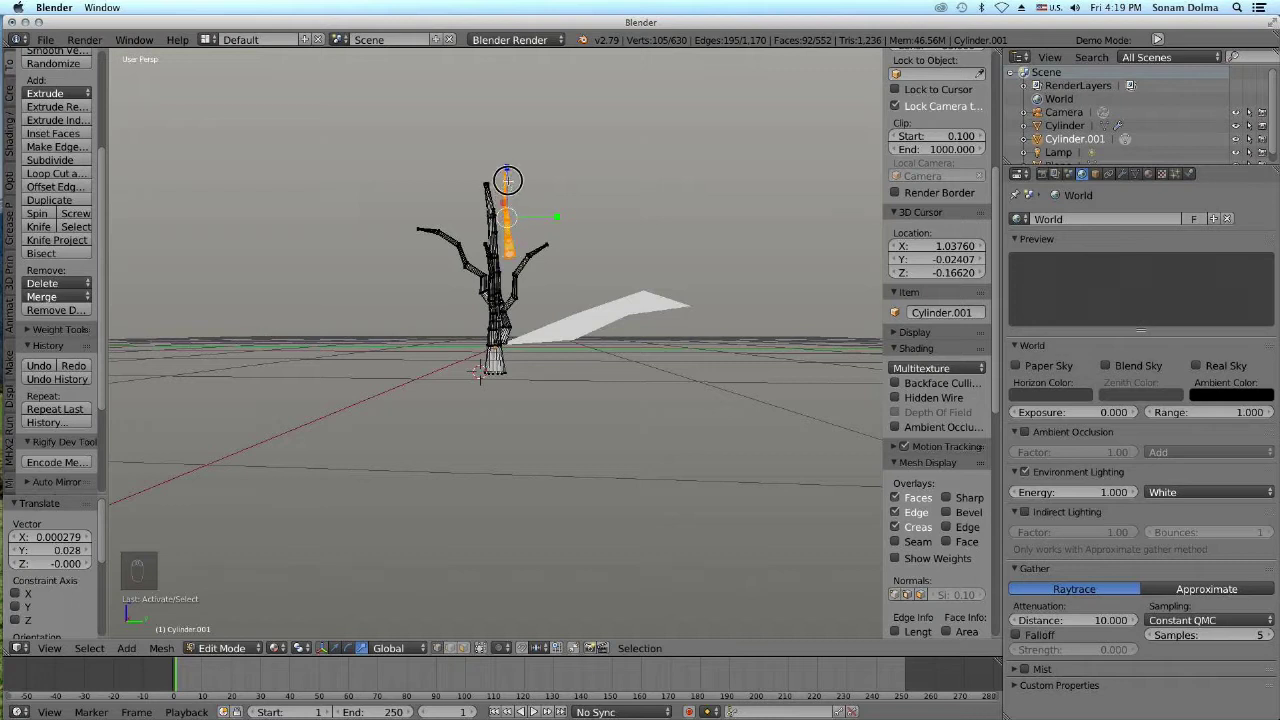
{"action": "key", "text": "r"}
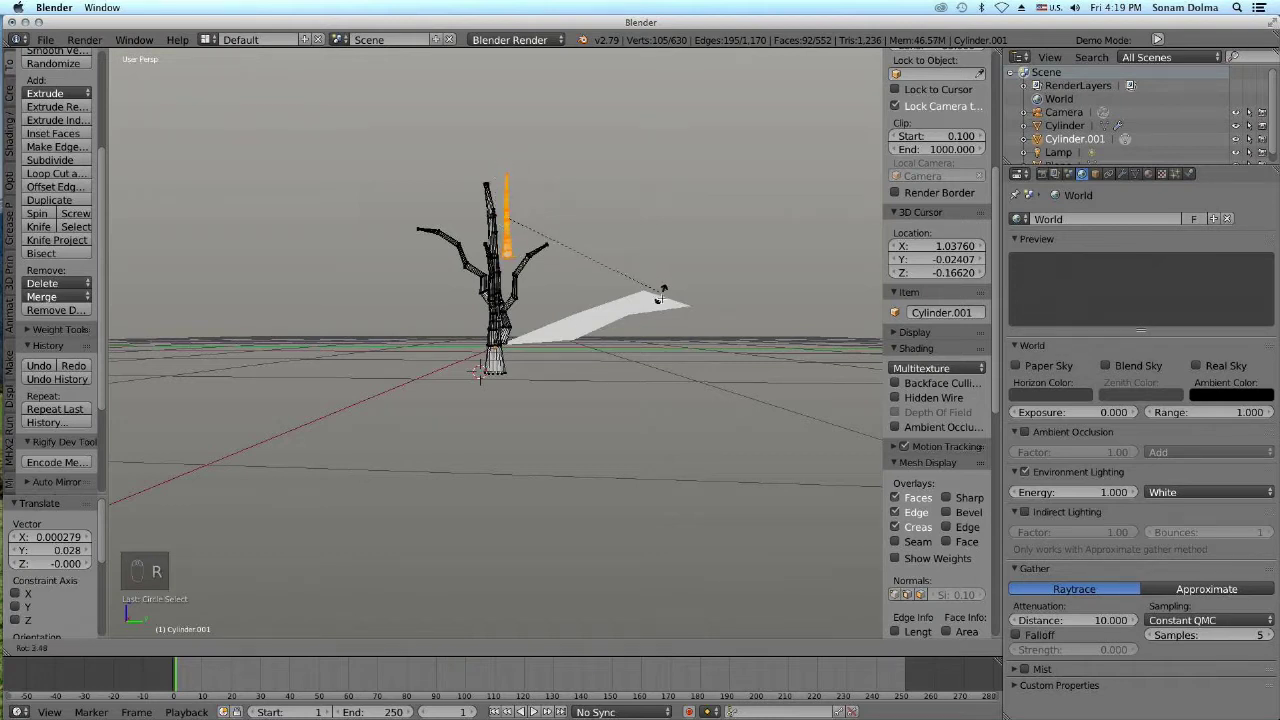
{"action": "left_click", "coordinate": [645, 306]}
{"action": "key", "text": "g"}
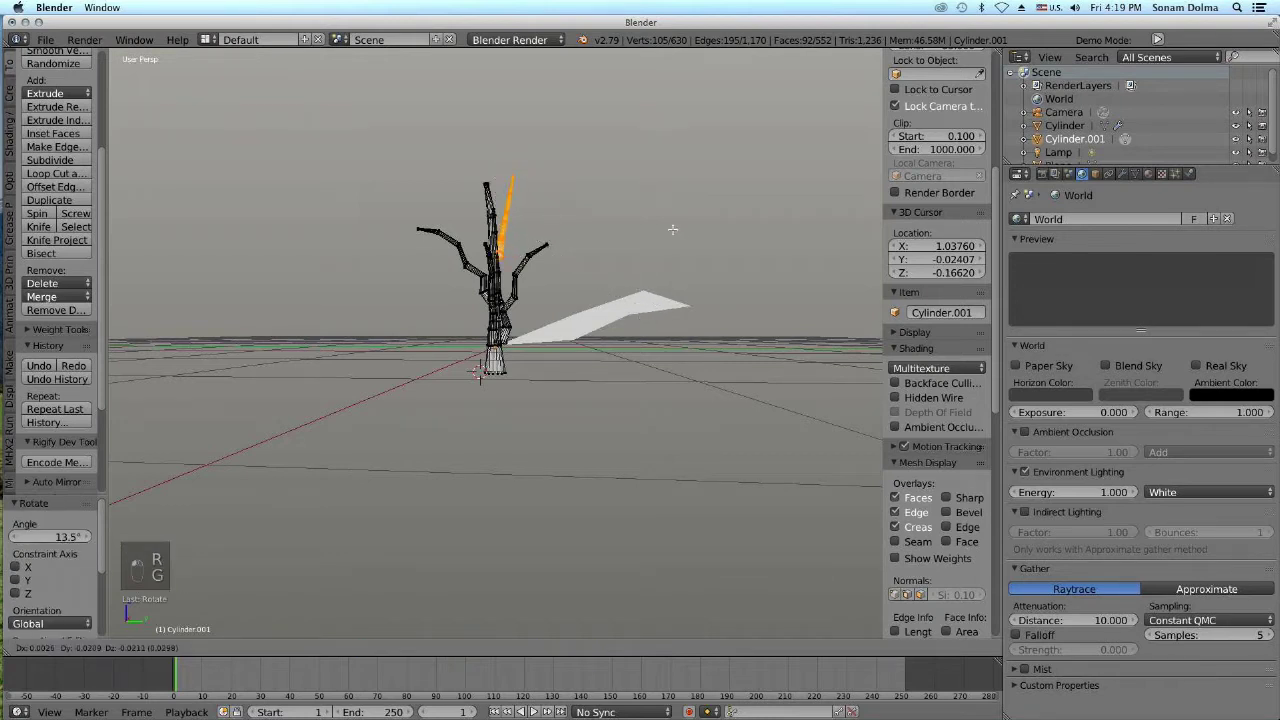
{"action": "left_click", "coordinate": [671, 231]}
Circle-select the lowest vertices of the branch base beside the leaf, reposition them against the trunk and return to Object Mode
{"action": "middle_click_drag", "start_coordinate": [672, 400], "coordinate": [842, 441]}
{"action": "scroll", "coordinate": [510, 358], "scroll_direction": "up", "scroll_amount": 2}
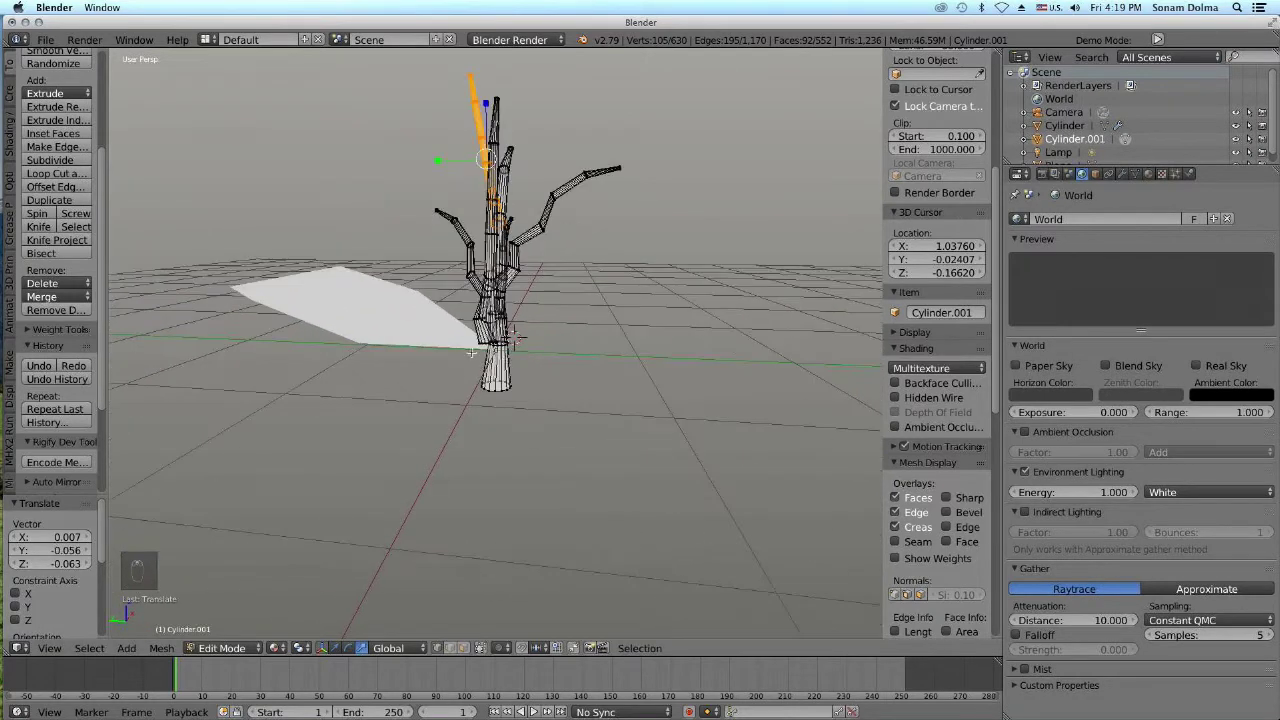
{"action": "right_click", "coordinate": [474, 350]}
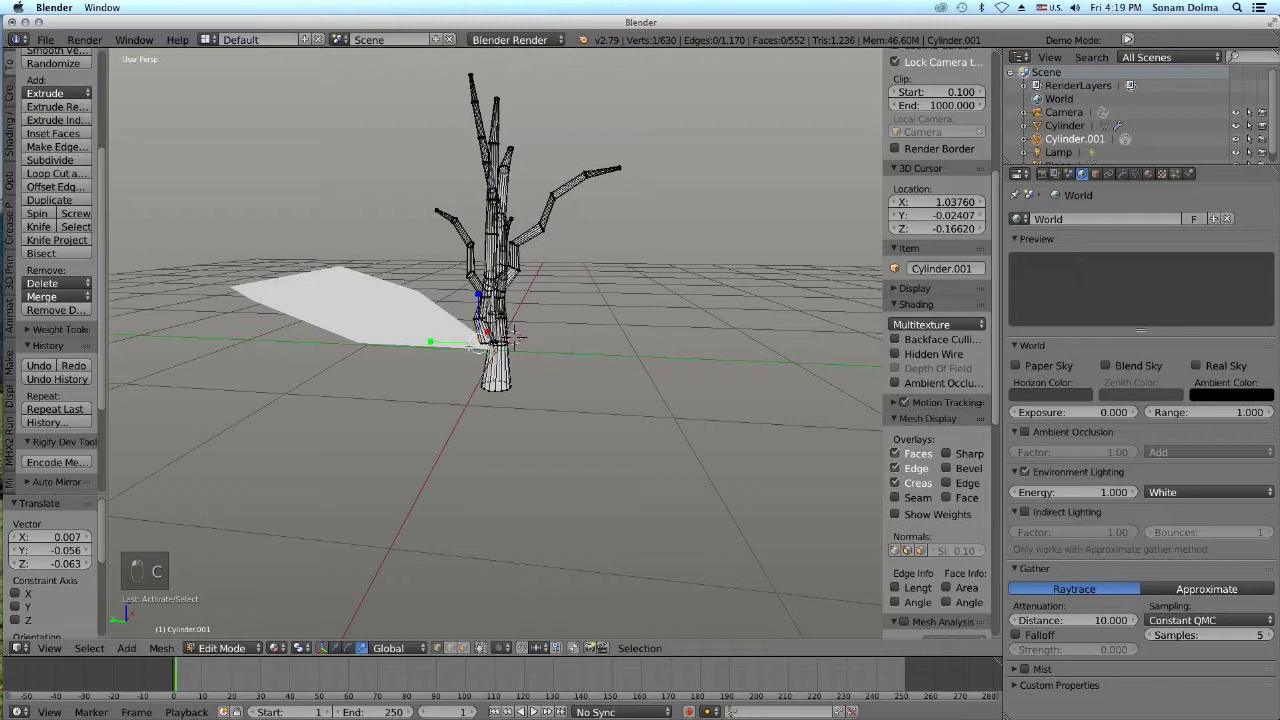
{"action": "left_click", "coordinate": [514, 335]}
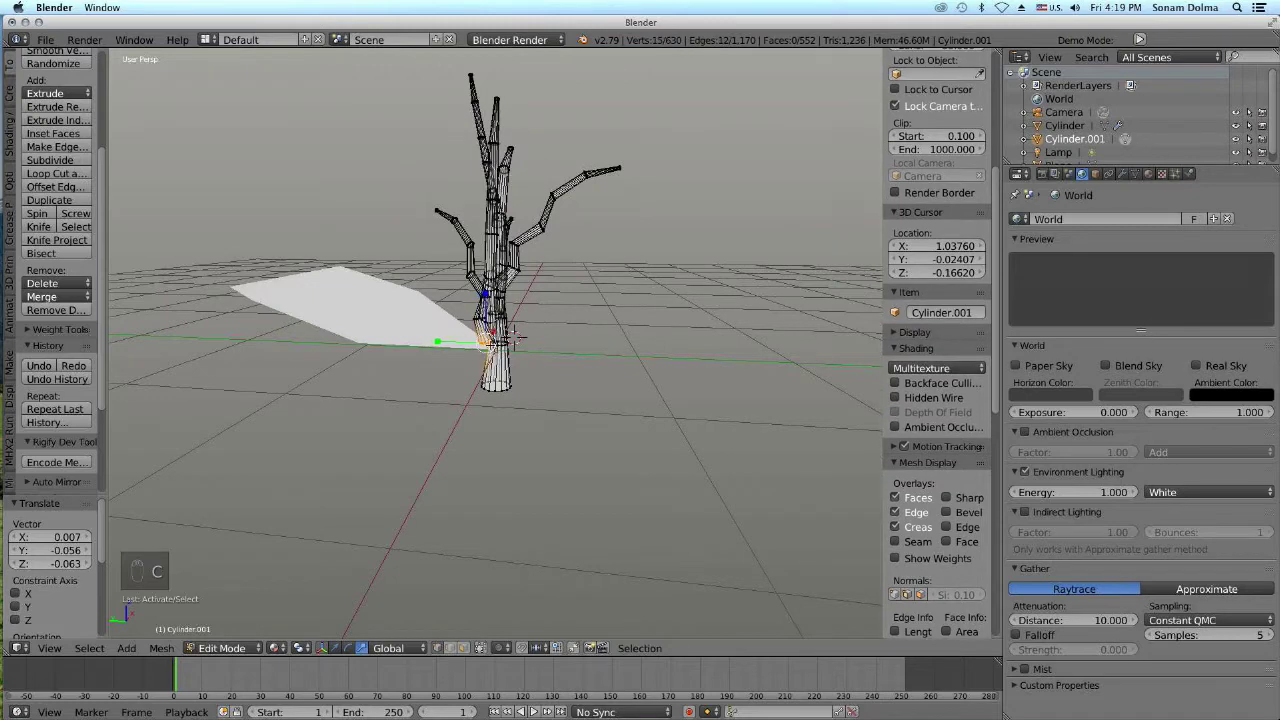
{"action": "key", "text": "g"}
{"action": "left_click", "coordinate": [570, 394]}
{"action": "middle_click_drag", "start_coordinate": [647, 414], "coordinate": [186, 640]}
{"action": "left_click", "coordinate": [218, 648]}
{"action": "left_click", "coordinate": [222, 645]}
Select the leaf plane and scale it uniformly by 0.670
{"action": "middle_click_drag", "start_coordinate": [524, 261], "coordinate": [654, 259]}
{"action": "middle_click_drag", "start_coordinate": [540, 231], "coordinate": [570, 265]}
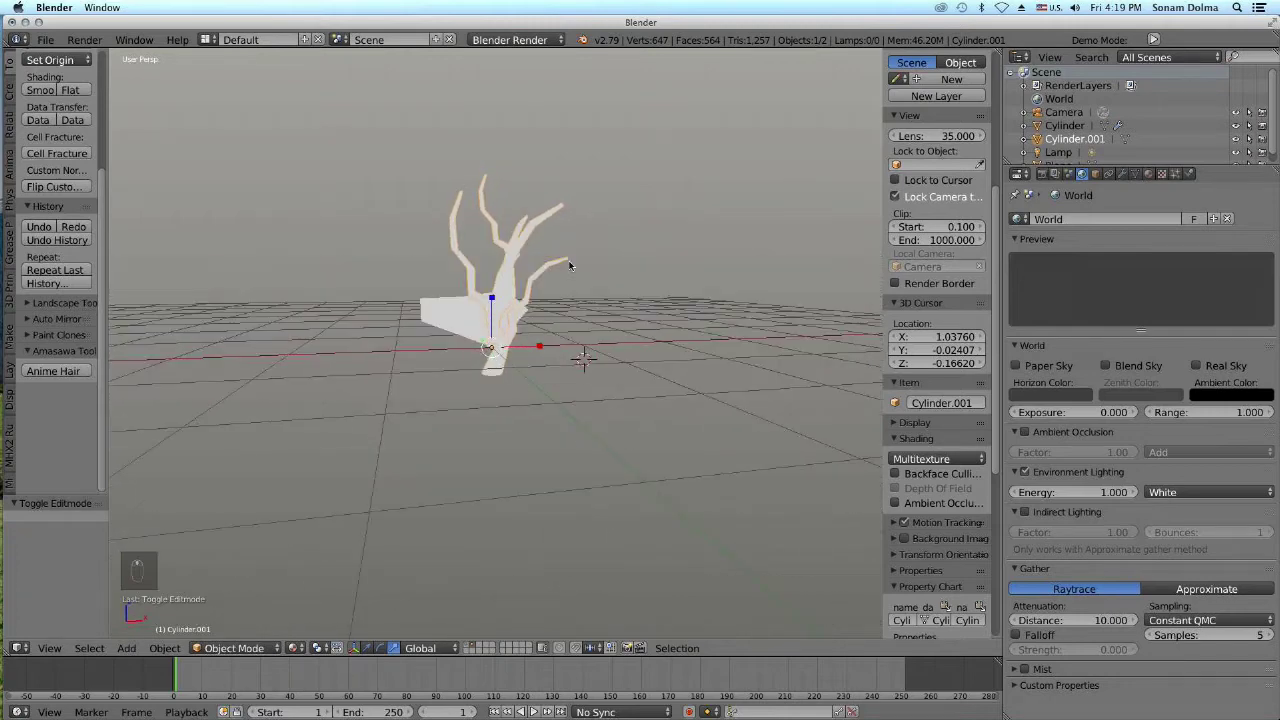
{"action": "scroll", "coordinate": [520, 300], "scroll_direction": "up", "scroll_amount": 3}
{"action": "right_click", "coordinate": [417, 309]}
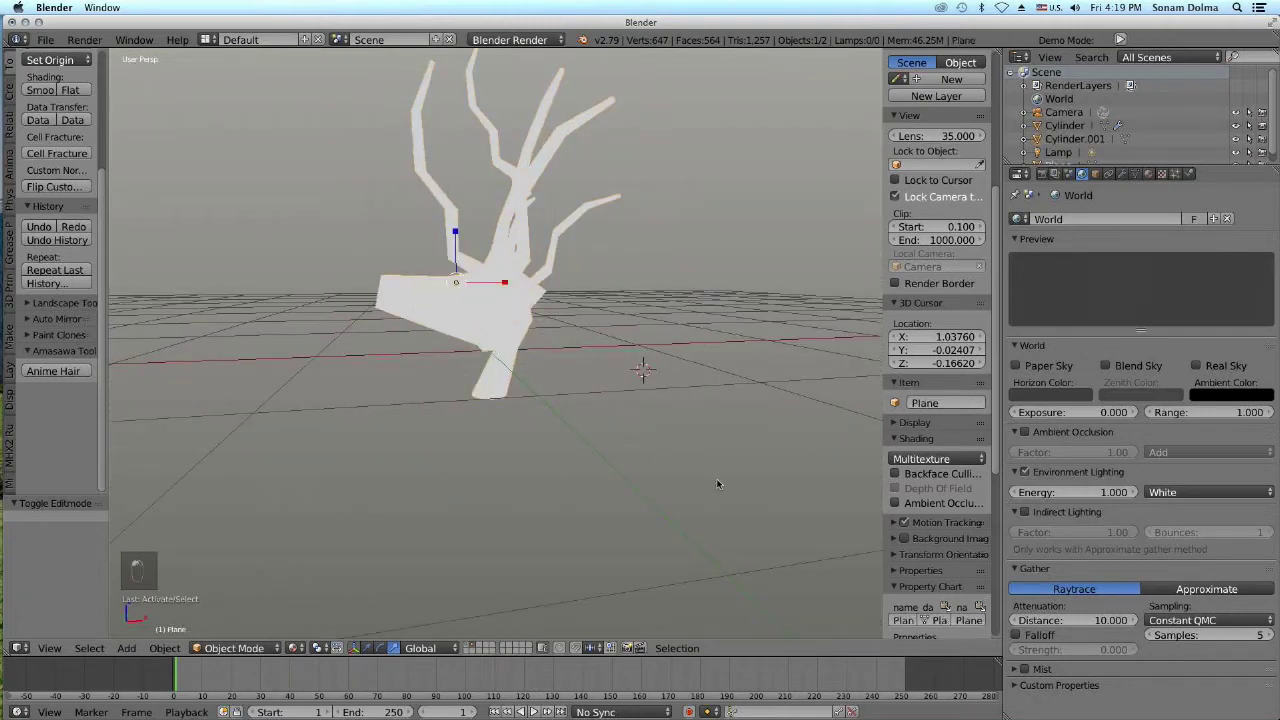
{"action": "key", "text": "s"}
{"action": "left_click", "coordinate": [587, 399]}
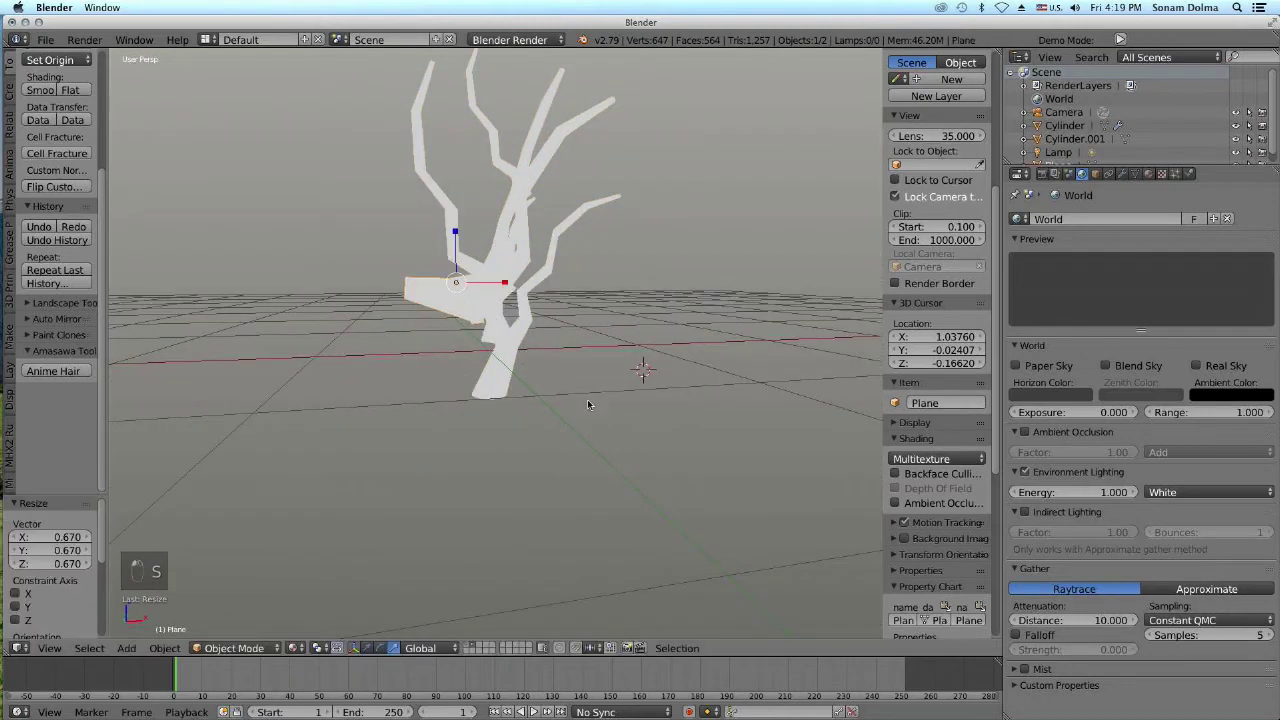
Add a Subdivision Surface modifier to the leaf
{"action": "left_click", "coordinate": [1122, 175]}
{"action": "left_click", "coordinate": [1112, 218]}
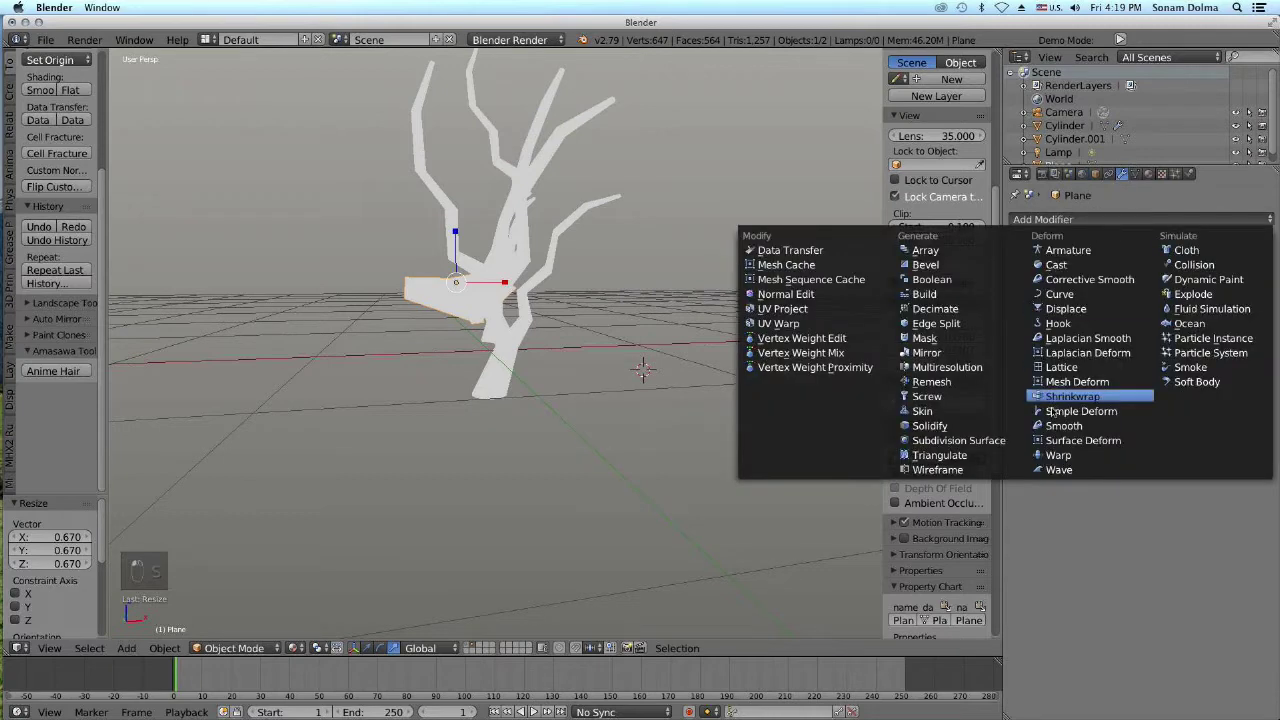
{"action": "left_click", "coordinate": [910, 442]}
Seen from above, stretch the leaf by 1.160 along Y, then scale it uniformly by 0.654
{"action": "middle_click_drag", "start_coordinate": [572, 408], "coordinate": [705, 448]}
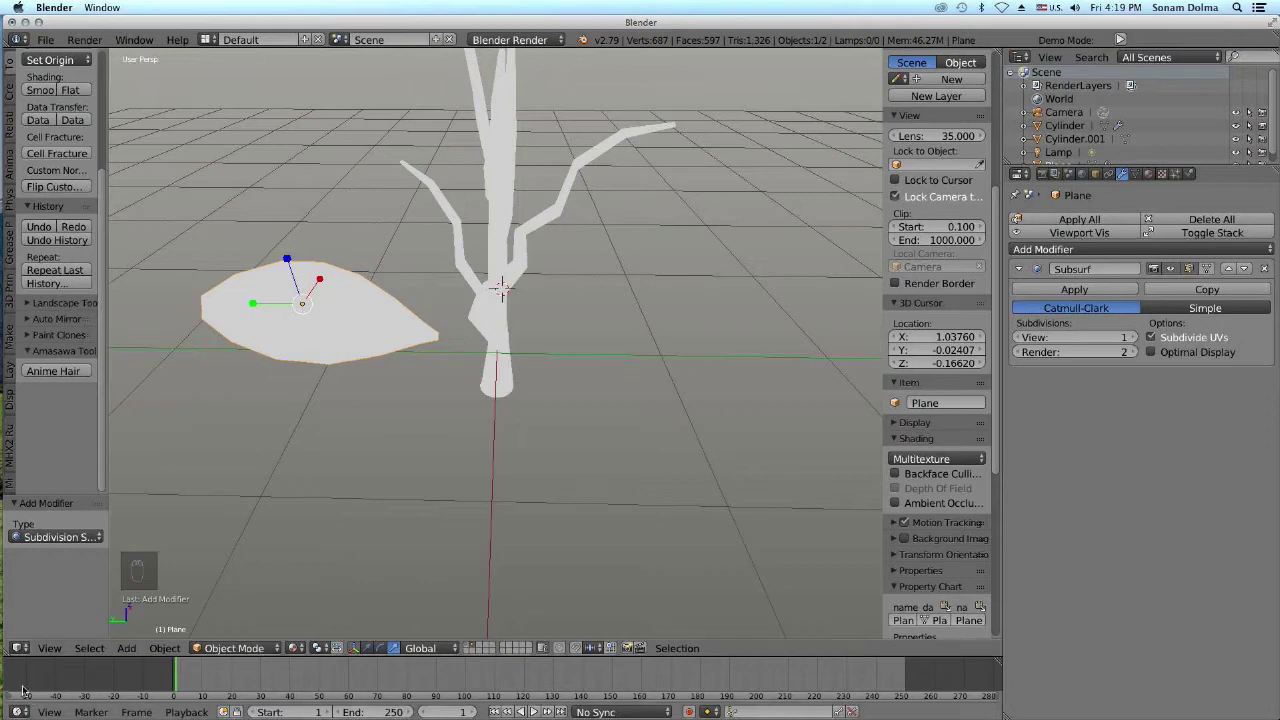
{"action": "left_click", "coordinate": [49, 648]}
{"action": "left_click", "coordinate": [78, 595]}
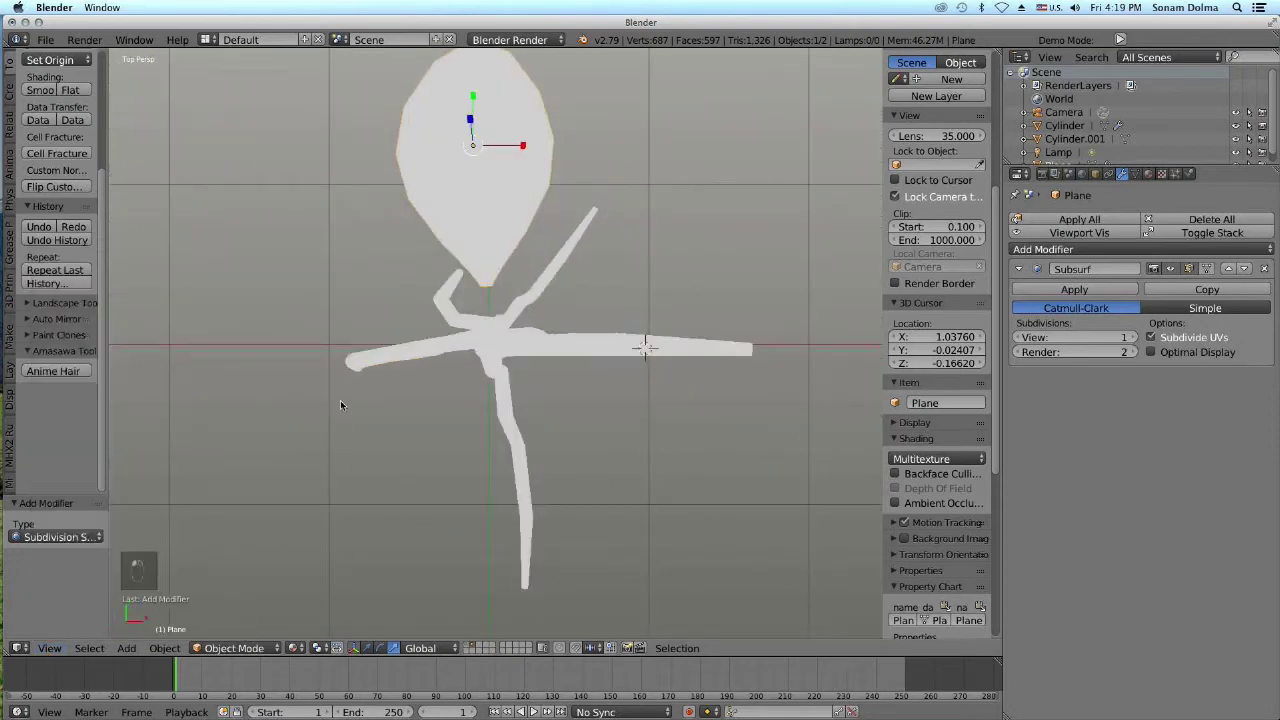
{"action": "scroll", "coordinate": [343, 405], "scroll_direction": "down", "scroll_amount": 3}
{"action": "left_click_drag", "start_coordinate": [481, 188], "coordinate": [481, 178]}
{"action": "scroll", "coordinate": [479, 424], "scroll_direction": "down", "scroll_amount": 3}
{"action": "key", "text": "g"}
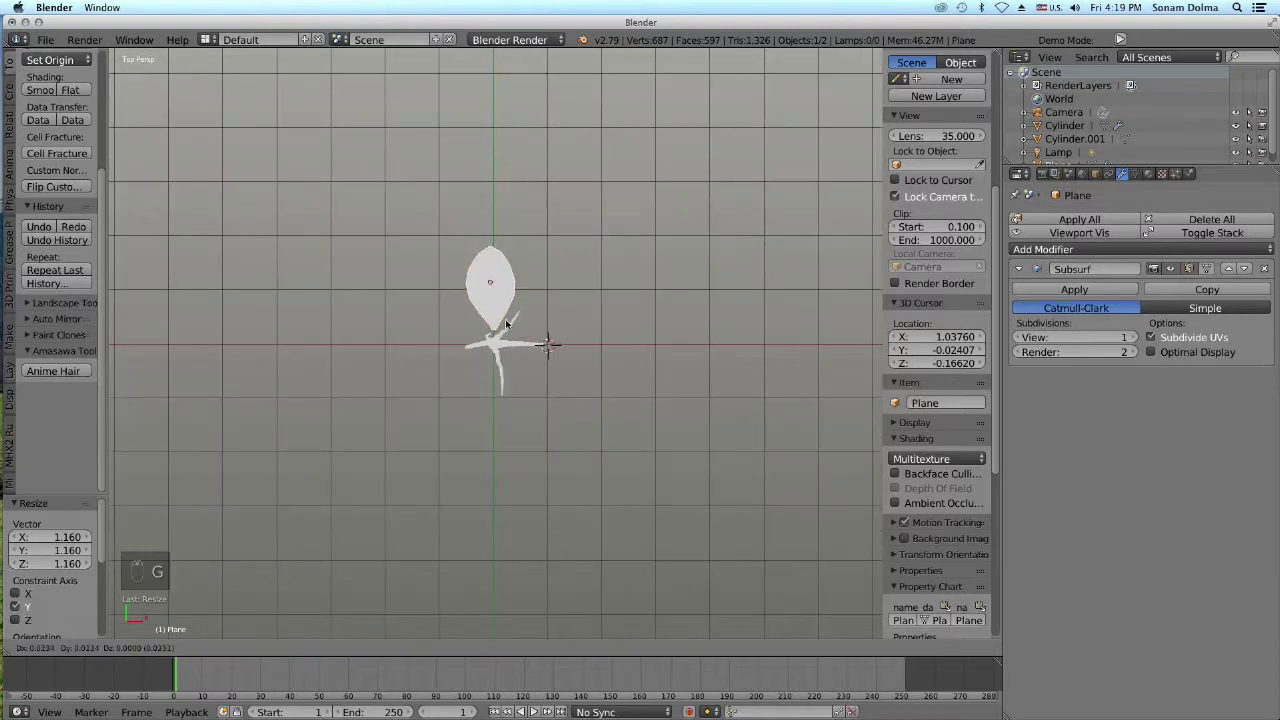
{"action": "key", "text": "s"}
{"action": "left_click", "coordinate": [567, 401]}
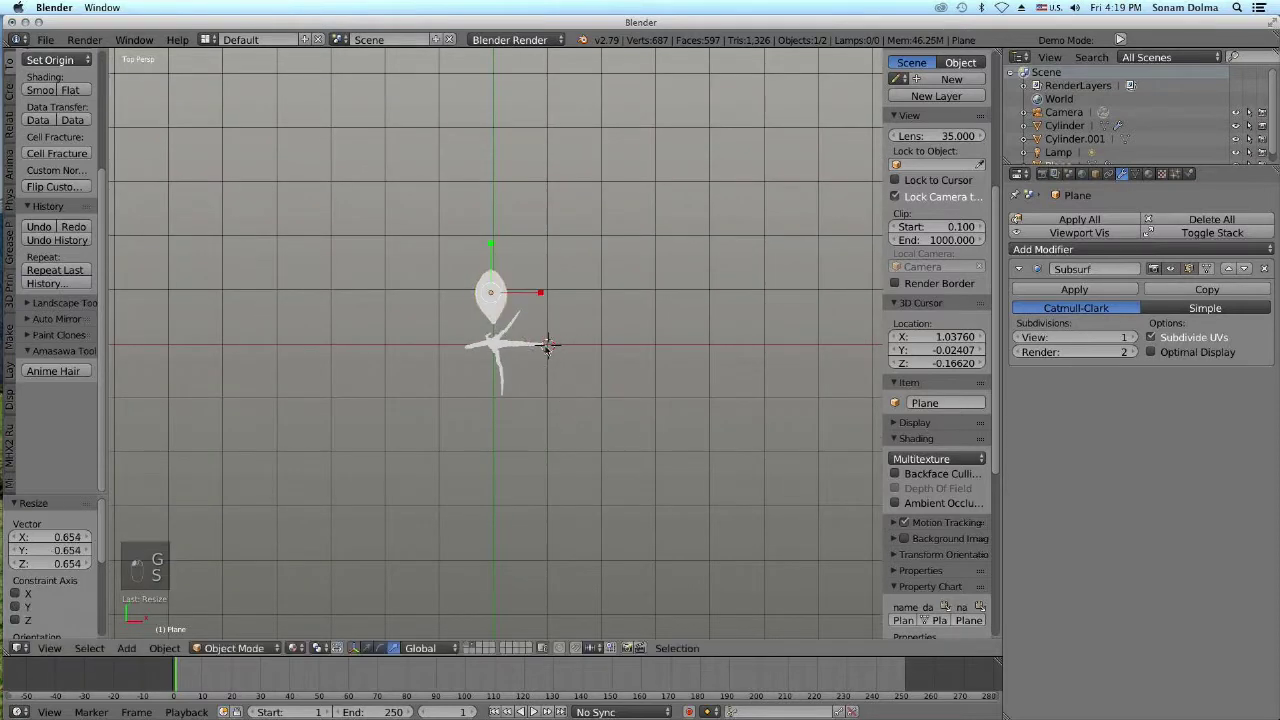
Move the leaf to layer 3 and display only that layer
{"action": "key", "text": "m"}
{"action": "left_click", "coordinate": [672, 375]}
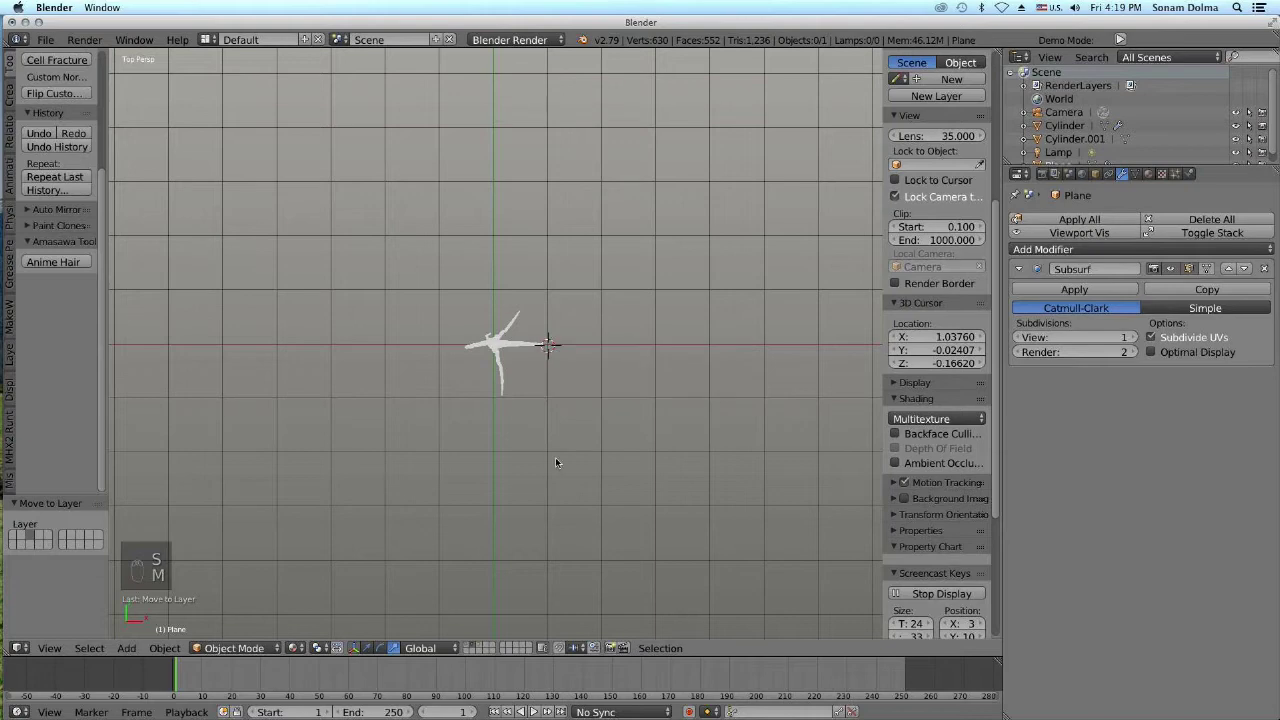
{"action": "scroll", "coordinate": [537, 601], "scroll_direction": "down", "scroll_amount": 2}
{"action": "left_click", "coordinate": [480, 648]}
Move the leaf by about -0.071, 0.058, -0.152
{"action": "scroll", "coordinate": [540, 456], "scroll_direction": "up", "scroll_amount": 5}
{"action": "middle_click_drag", "start_coordinate": [497, 367], "coordinate": [586, 289]}
{"action": "key", "text": "g"}
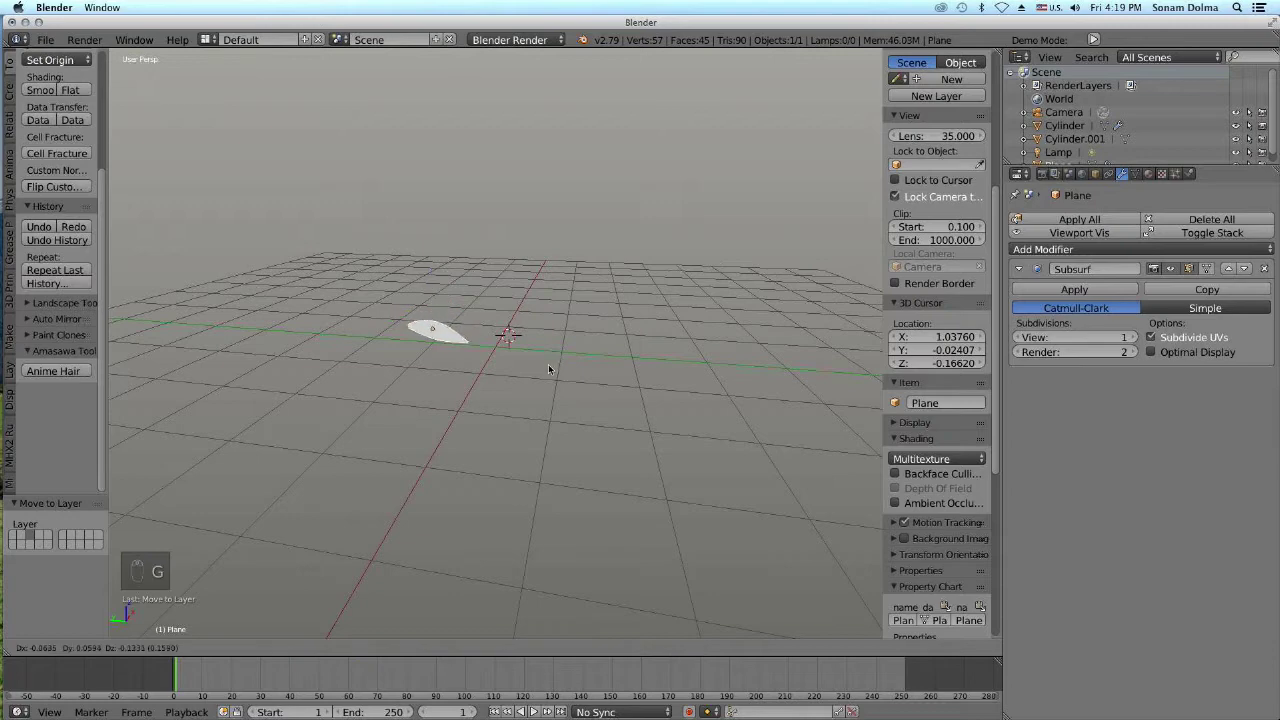
{"action": "left_click", "coordinate": [548, 370]}
{"action": "middle_click_drag", "start_coordinate": [552, 375], "coordinate": [585, 393]}
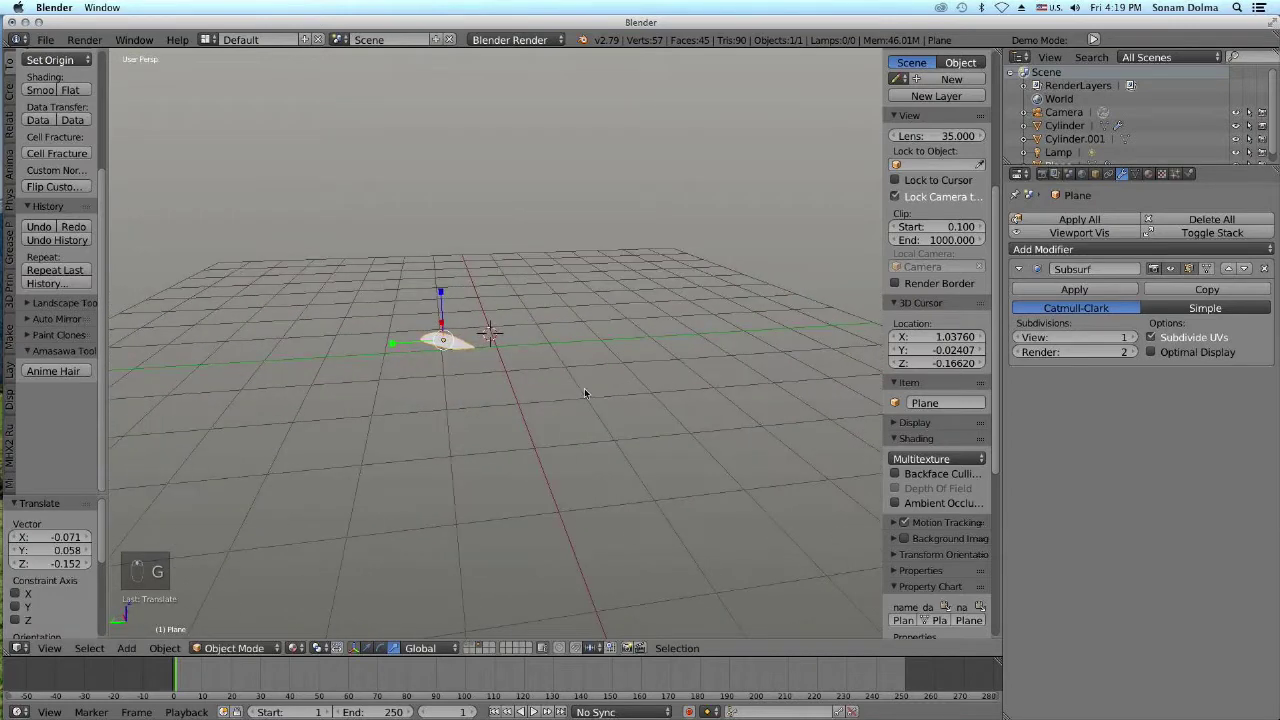
Give the leaf a new material and add a new image texture to it
{"action": "scroll", "coordinate": [584, 392], "scroll_direction": "up", "scroll_amount": 3}
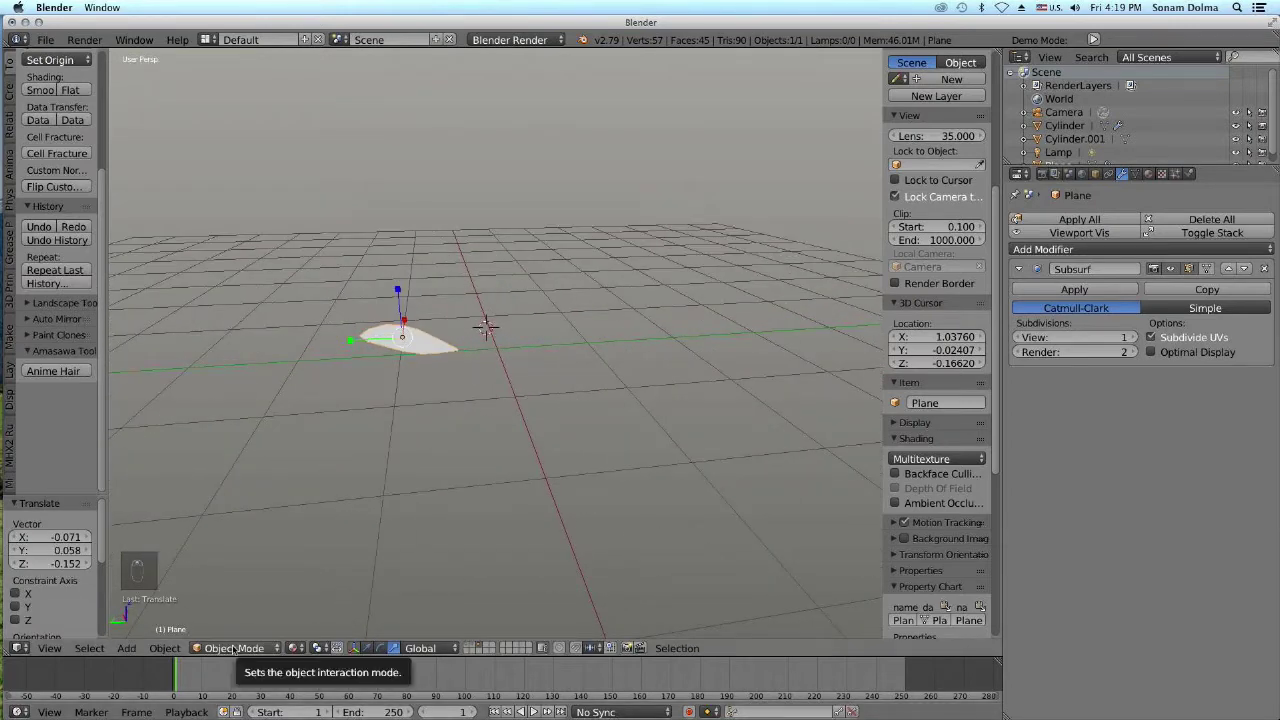
{"action": "left_click", "coordinate": [1148, 176]}
{"action": "left_click", "coordinate": [1161, 174]}
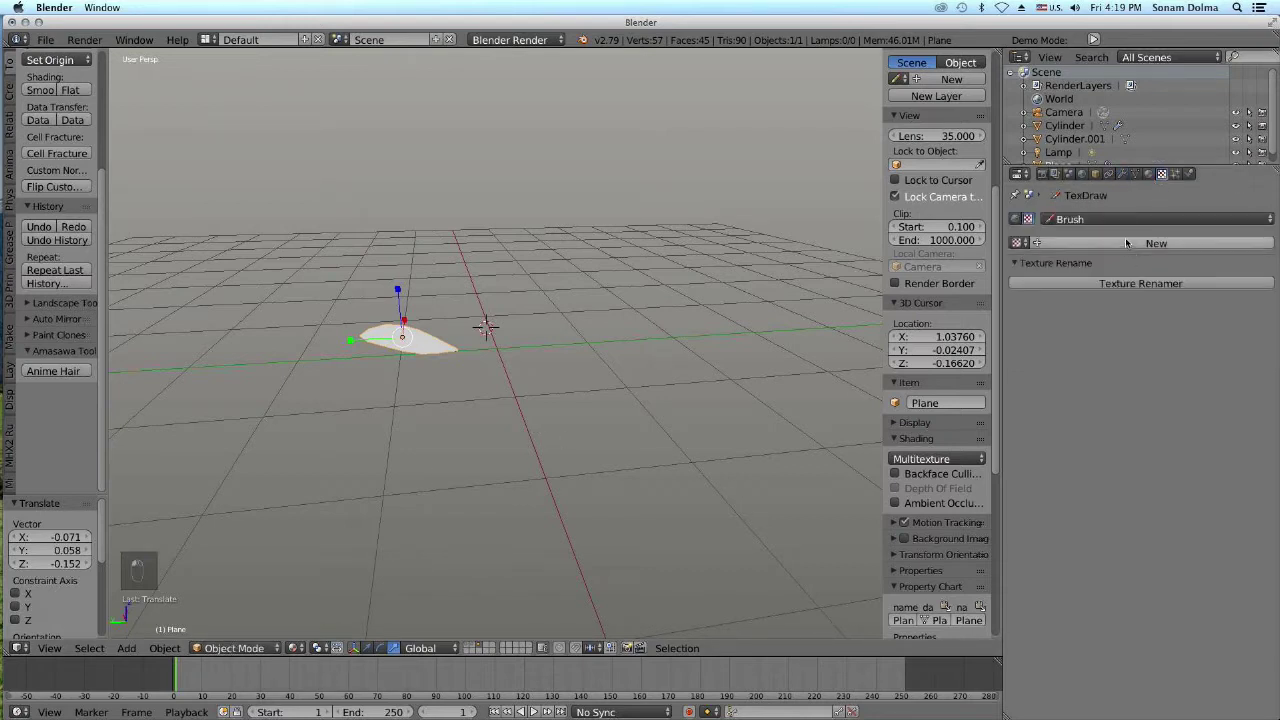
{"action": "left_click", "coordinate": [1148, 175]}
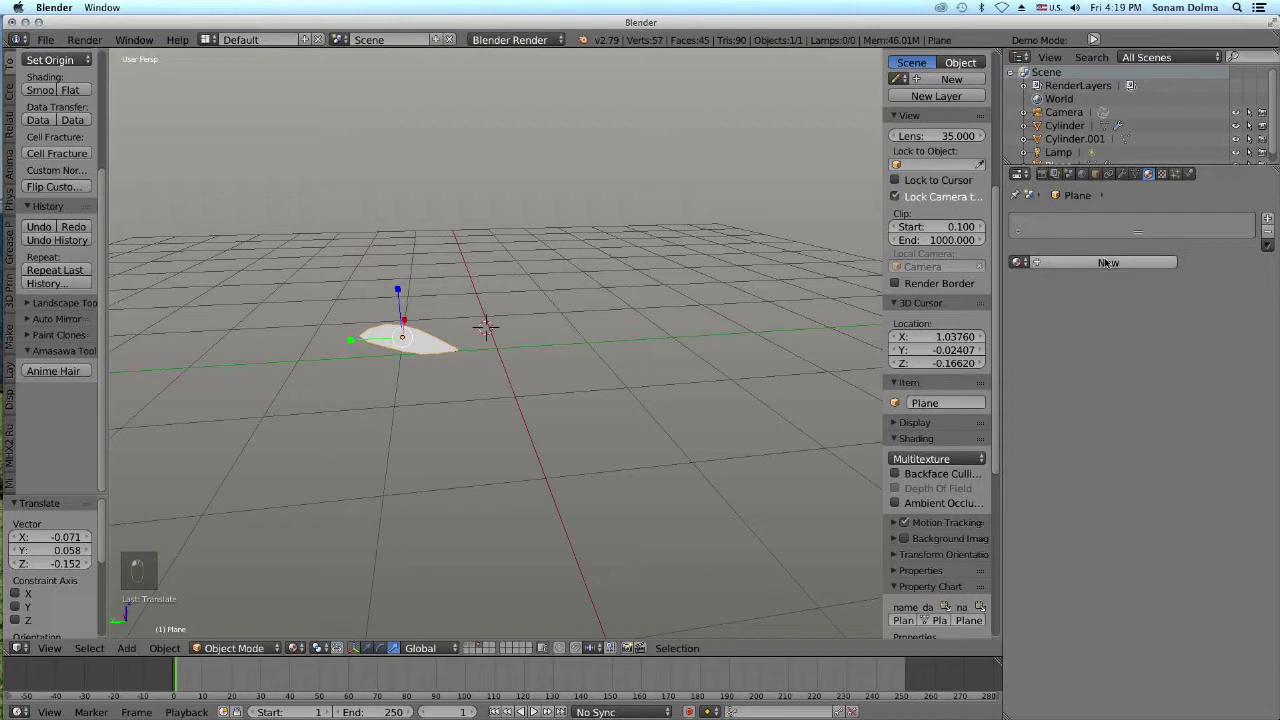
{"action": "left_click", "coordinate": [1118, 258]}
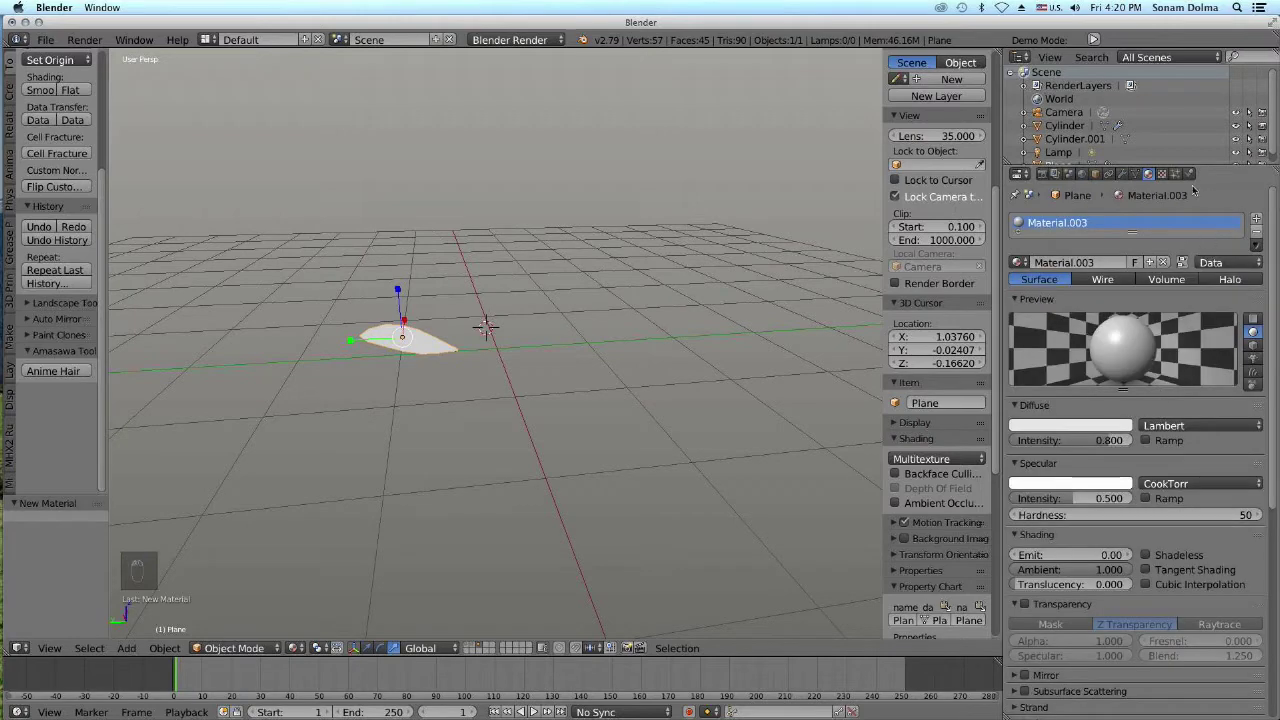
{"action": "left_click", "coordinate": [1162, 174]}
{"action": "left_click", "coordinate": [1229, 316]}
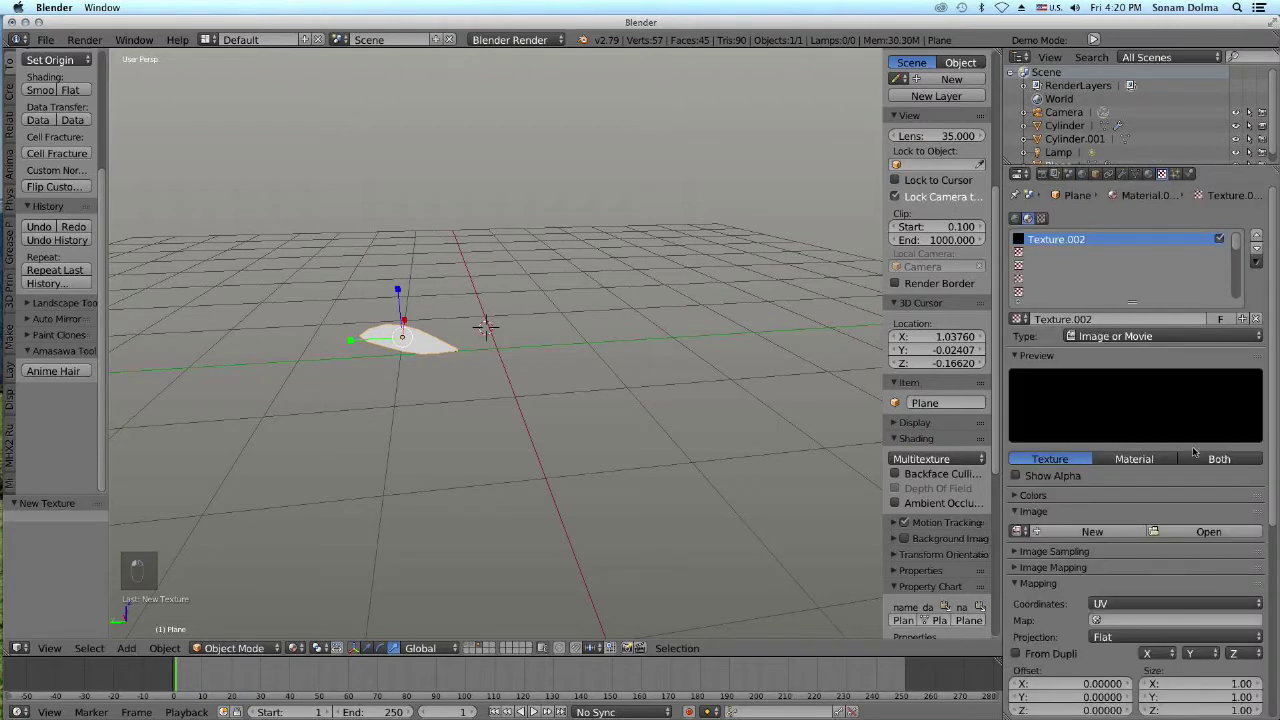
Start opening an image for the texture, browse to the COLOR TEXTERS folder in Documents and show its files as thumbnails
{"action": "left_click", "coordinate": [1160, 531]}
{"action": "left_click", "coordinate": [54, 177]}
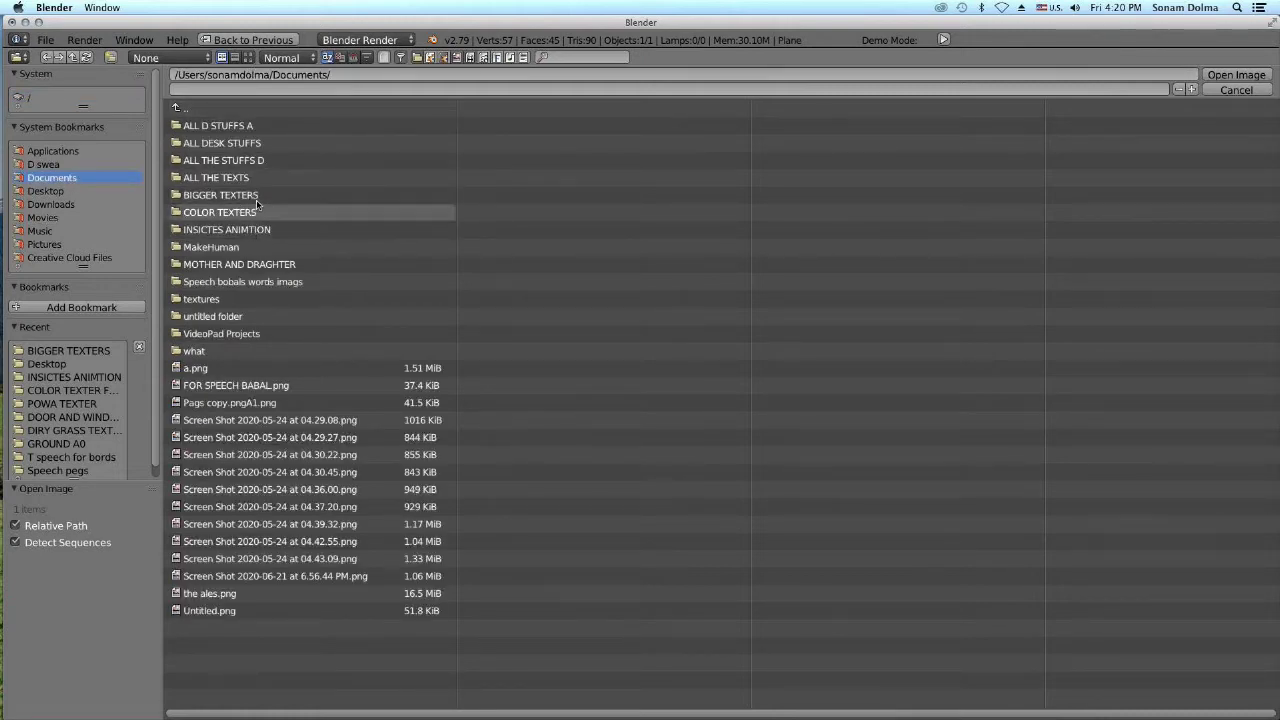
{"action": "left_click", "coordinate": [256, 196]}
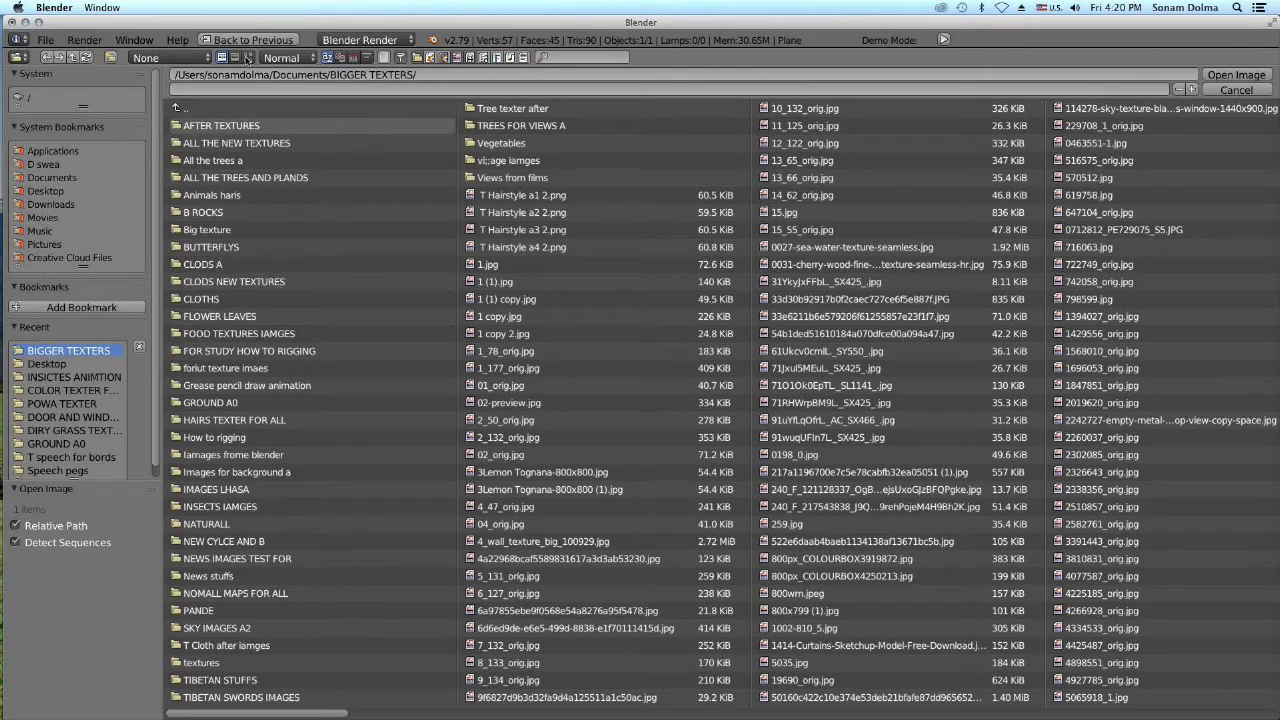
{"action": "left_click", "coordinate": [47, 57]}
{"action": "left_click", "coordinate": [253, 218]}
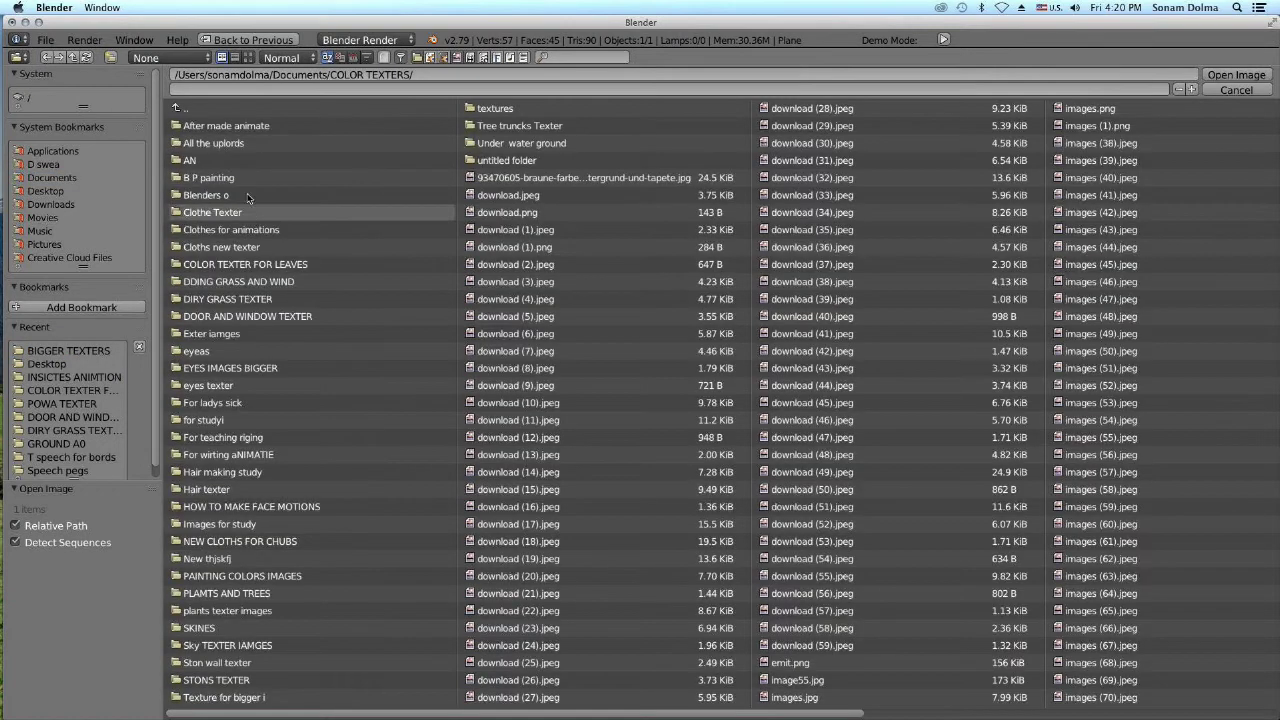
{"action": "left_click", "coordinate": [246, 57]}
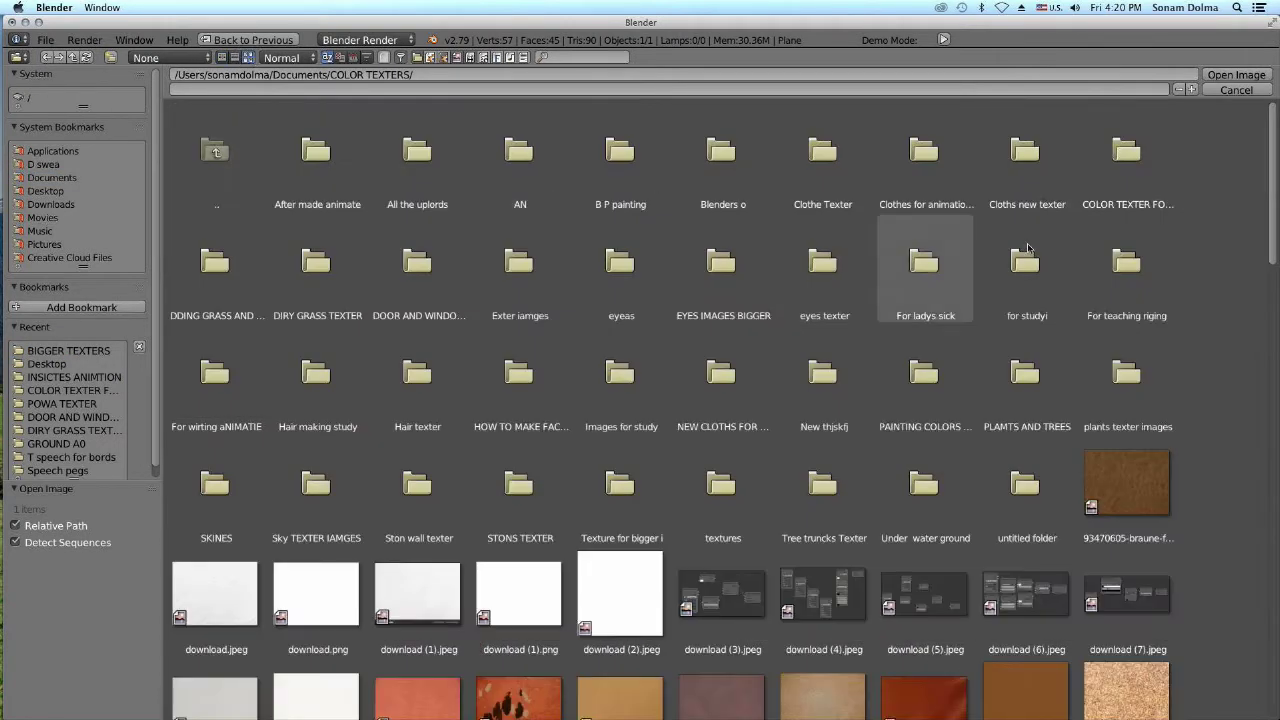
Load images (17).jpeg from the COLOR TEXTER FOR LEAVES folder as the leaf's texture image
{"action": "left_click", "coordinate": [1140, 172]}
{"action": "scroll", "coordinate": [690, 452], "scroll_direction": "down", "scroll_amount": 2}
{"action": "scroll", "coordinate": [692, 453], "scroll_direction": "down", "scroll_amount": 1}
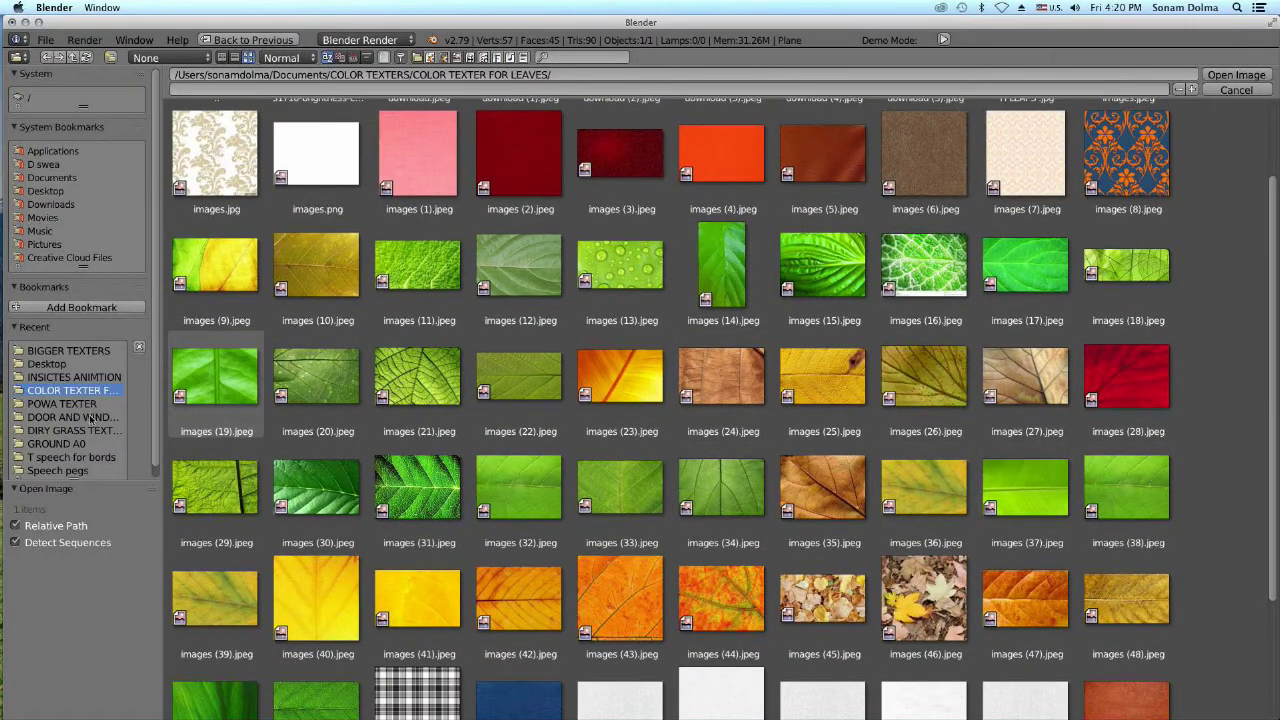
{"action": "scroll", "coordinate": [447, 512], "scroll_direction": "down", "scroll_amount": 2}
{"action": "left_click", "coordinate": [345, 572]}
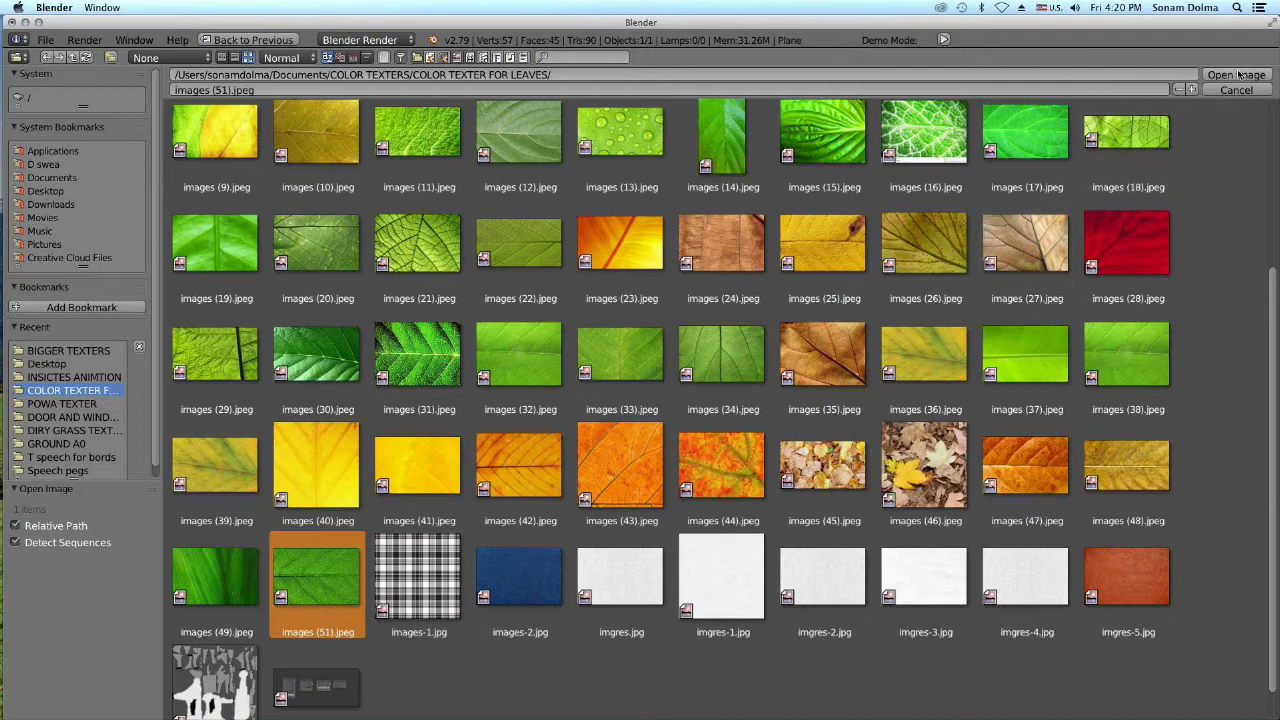
{"action": "left_click", "coordinate": [1025, 135]}
{"action": "left_click", "coordinate": [1225, 79]}
Split the 3D view into two side-by-side areas and turn the second one into a UV/Image Editor
{"action": "scroll", "coordinate": [646, 343], "scroll_direction": "up", "scroll_amount": 5}
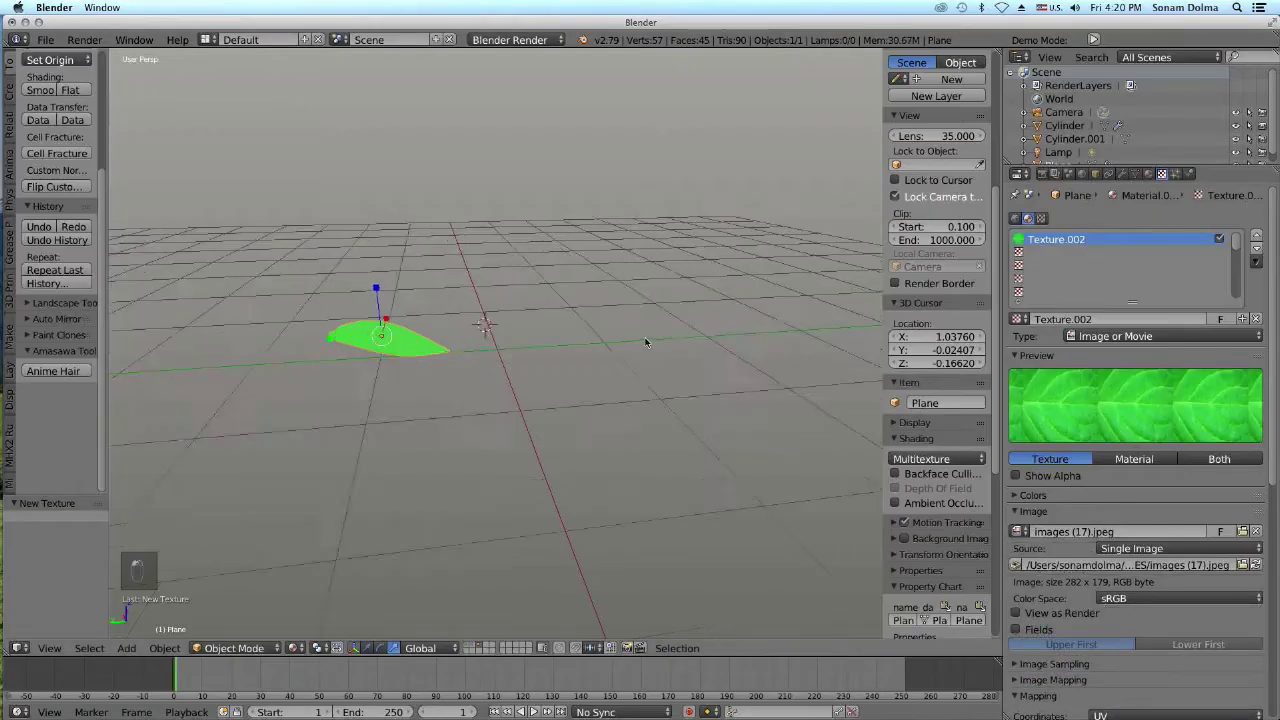
{"action": "middle_click_drag", "start_coordinate": [600, 357], "coordinate": [560, 380]}
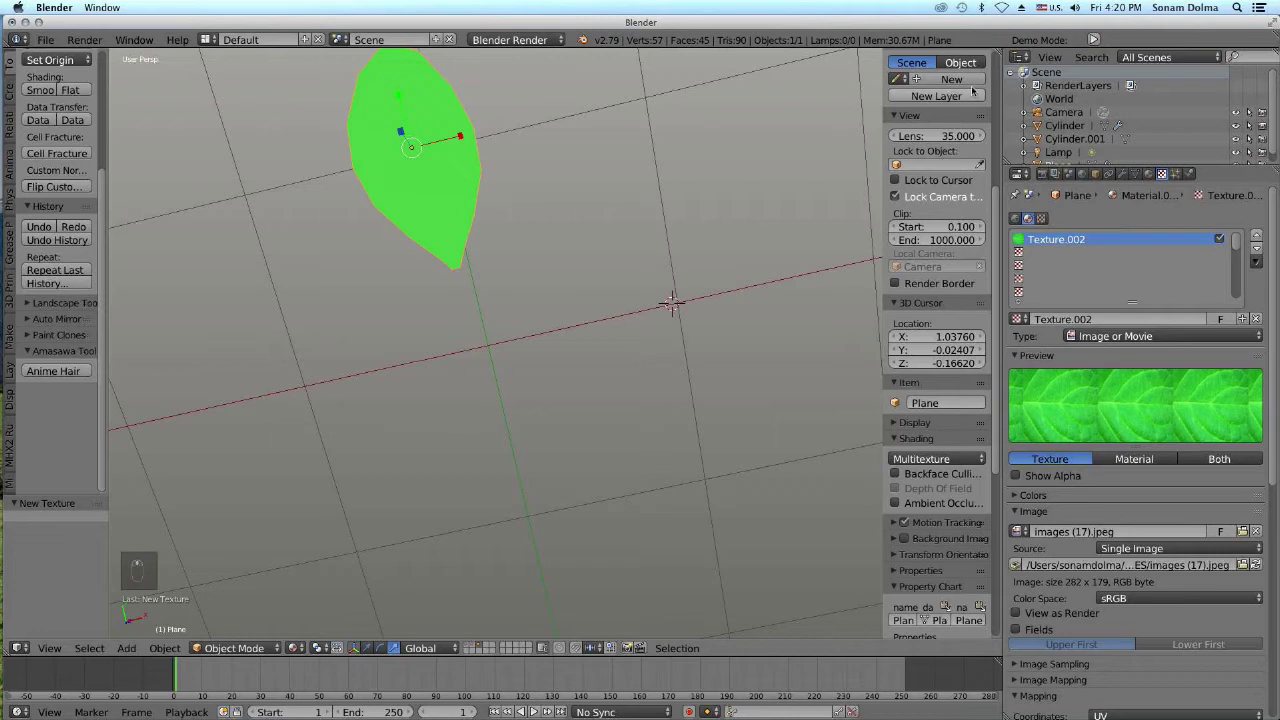
{"action": "left_click_drag", "start_coordinate": [1001, 50], "coordinate": [591, 600]}
{"action": "left_click", "coordinate": [608, 648]}
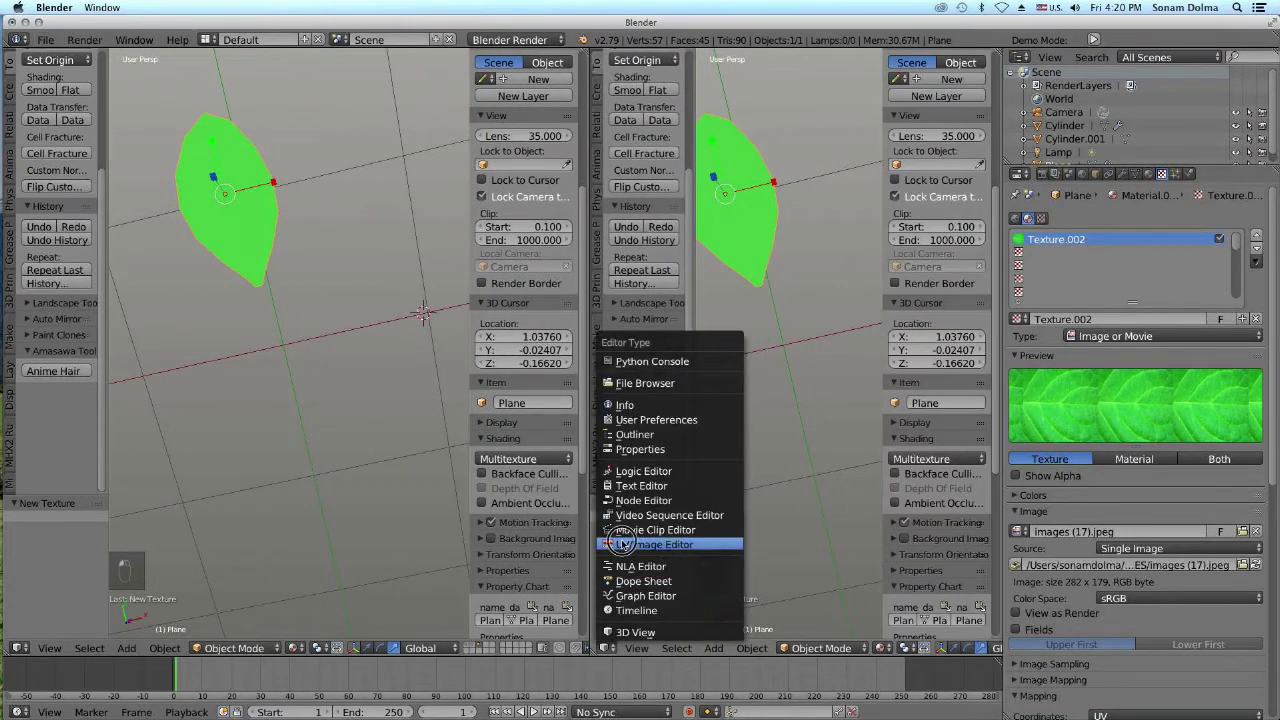
{"action": "left_click", "coordinate": [682, 543]}
Put the leaf in Edit Mode and display images (17).jpeg in the UV/Image Editor
{"action": "left_click", "coordinate": [228, 648]}
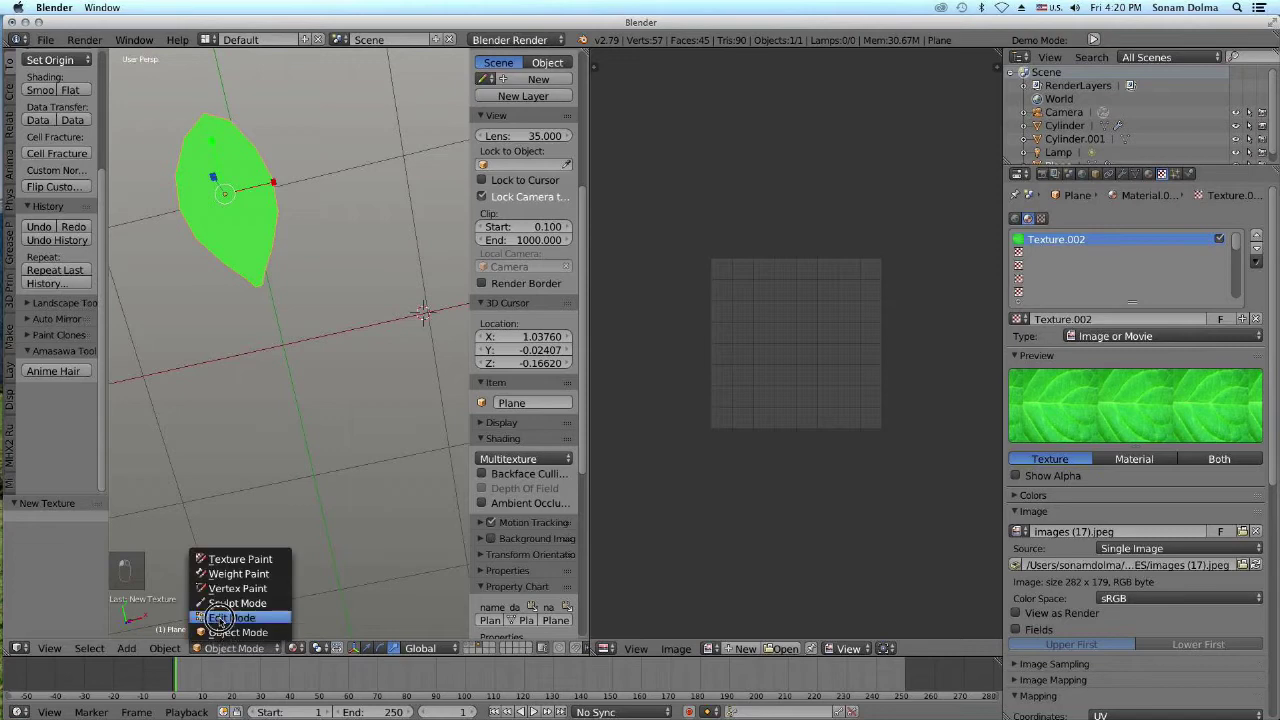
{"action": "left_click", "coordinate": [230, 631]}
{"action": "left_click", "coordinate": [714, 648]}
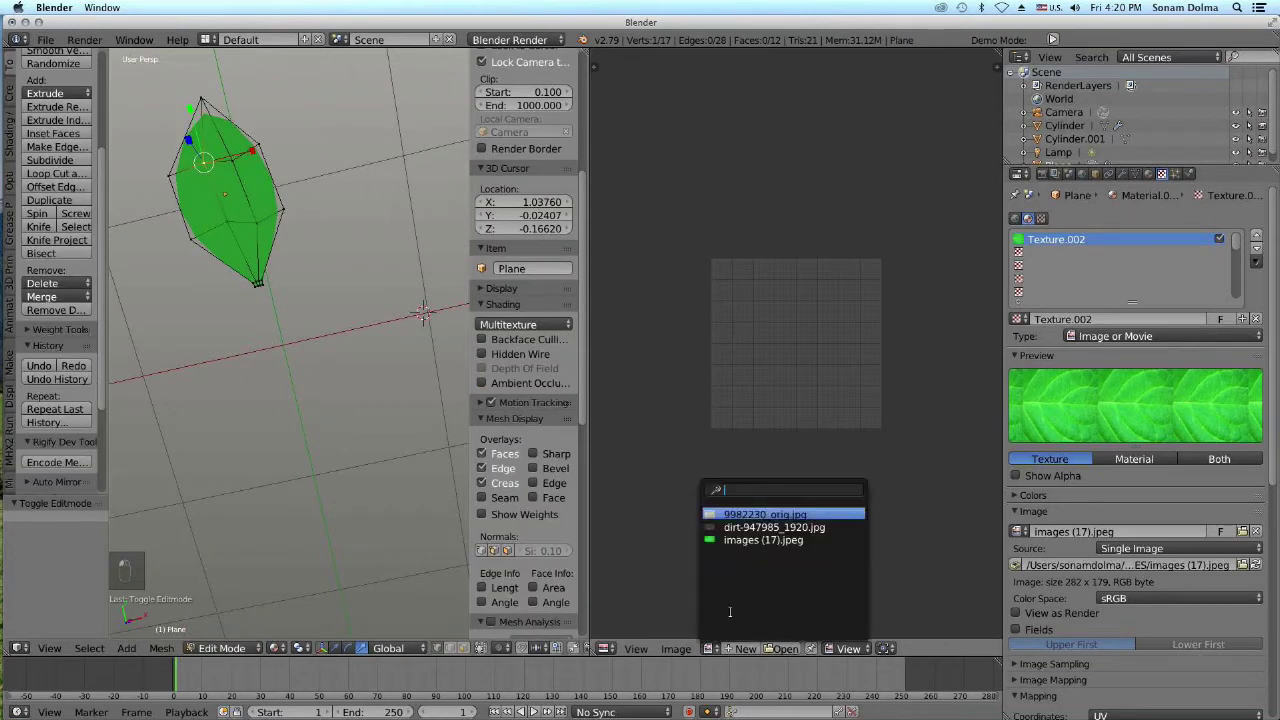
{"action": "left_click", "coordinate": [742, 540]}
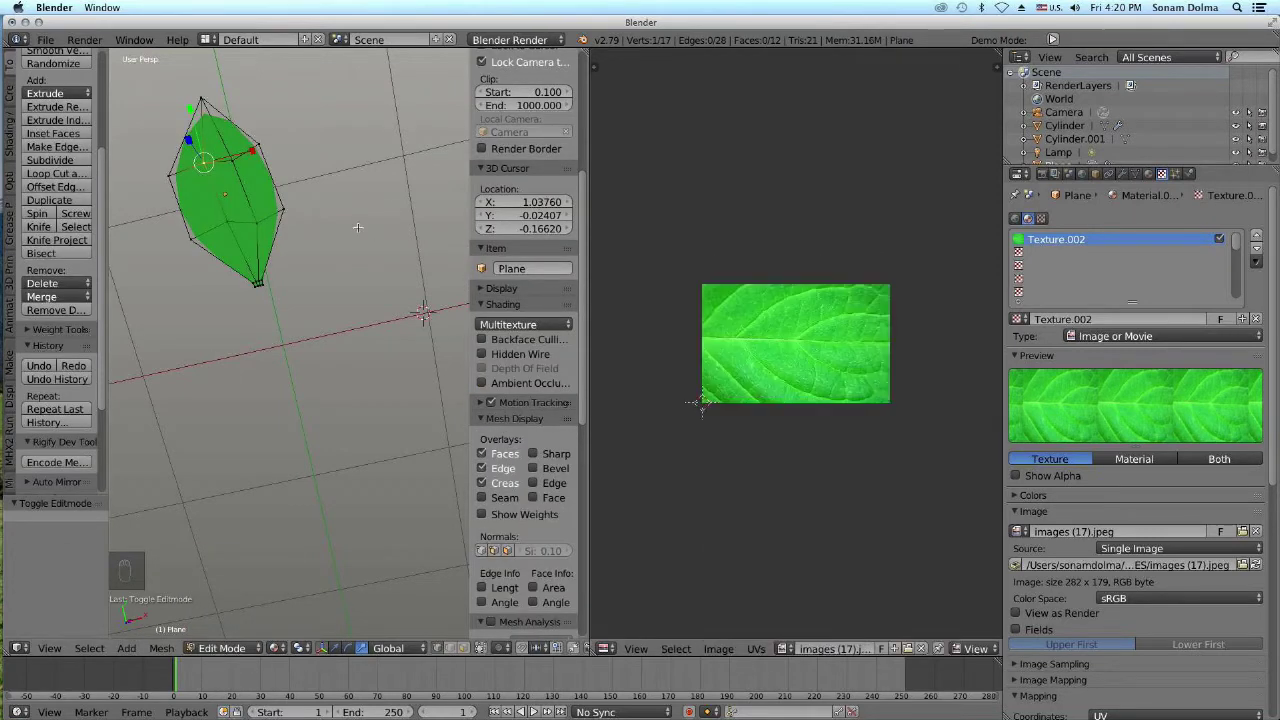
Select the whole leaf mesh, unwrap it and show images (17).jpeg behind its UV layout
{"action": "key", "text": "a"}
{"action": "key", "text": "a"}
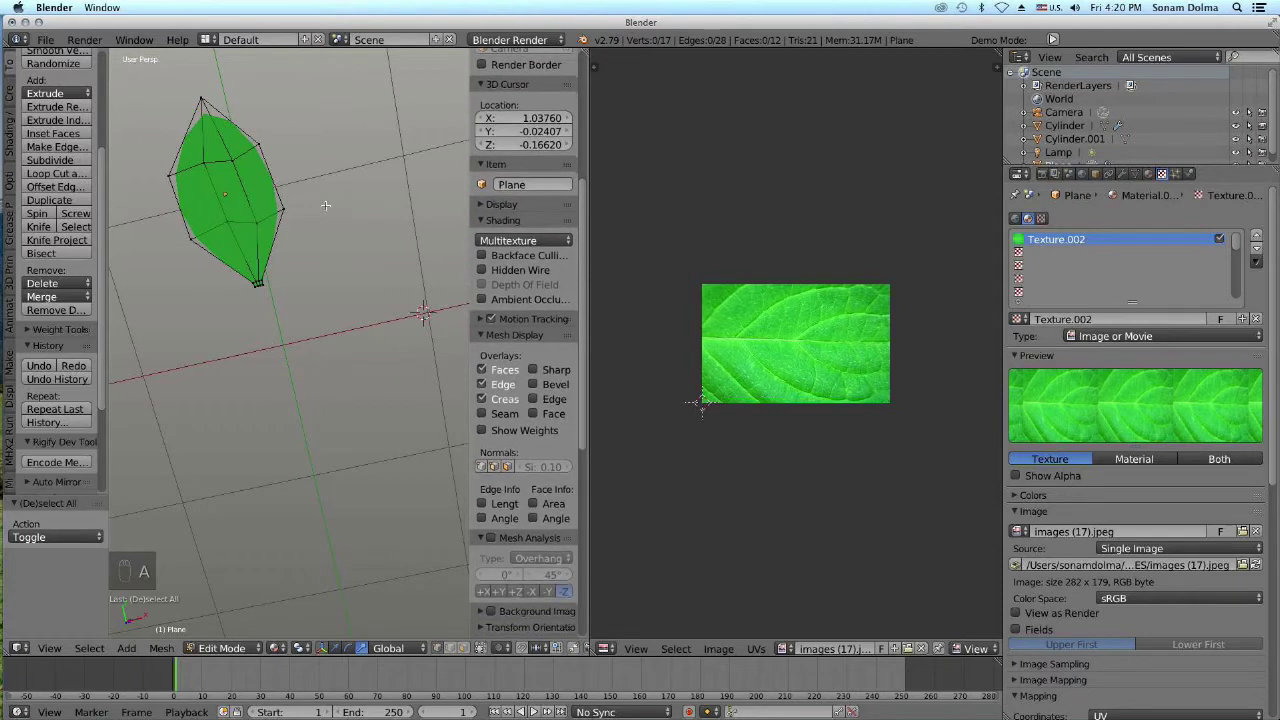
{"action": "key", "text": "u"}
{"action": "left_click", "coordinate": [325, 205]}
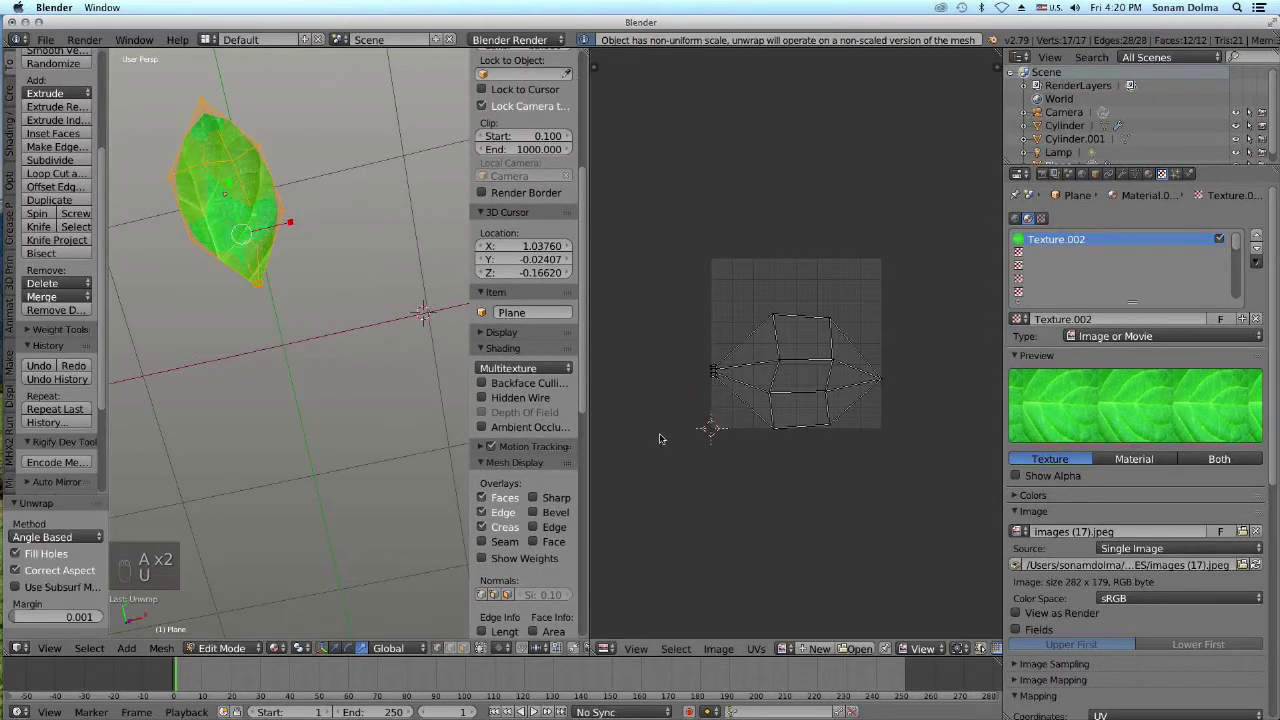
{"action": "left_click", "coordinate": [781, 650]}
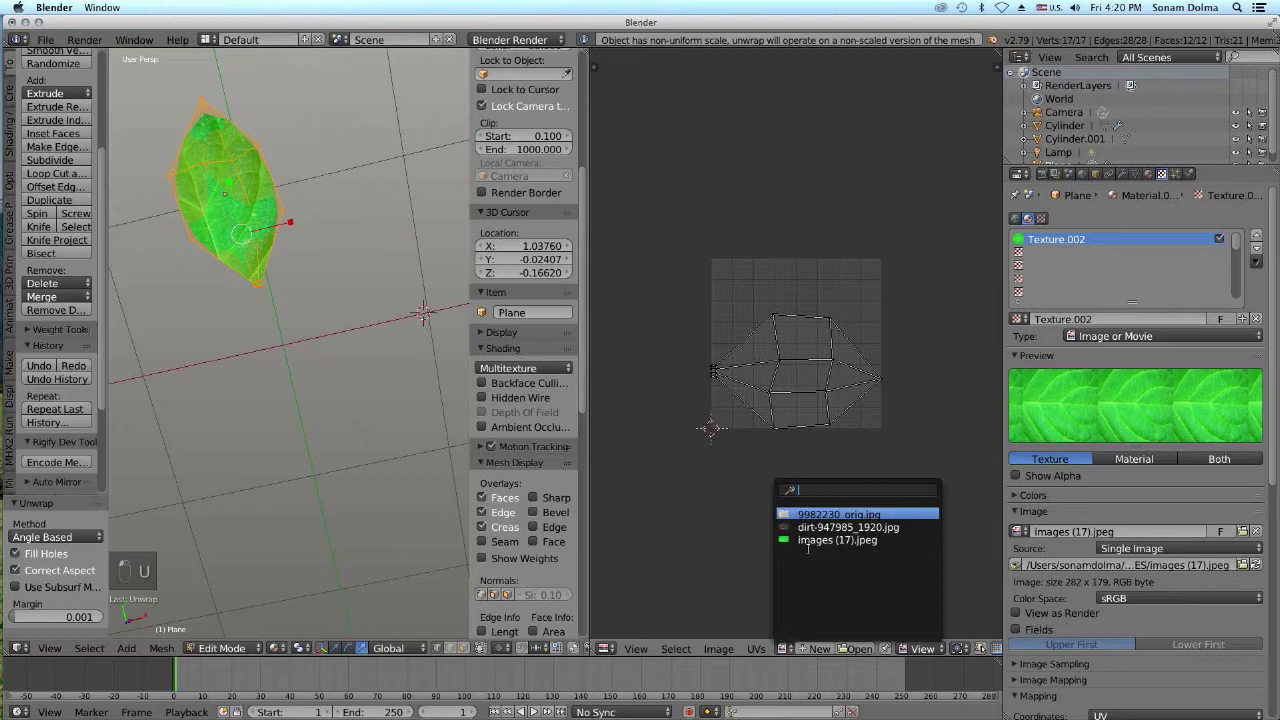
{"action": "left_click", "coordinate": [806, 544]}
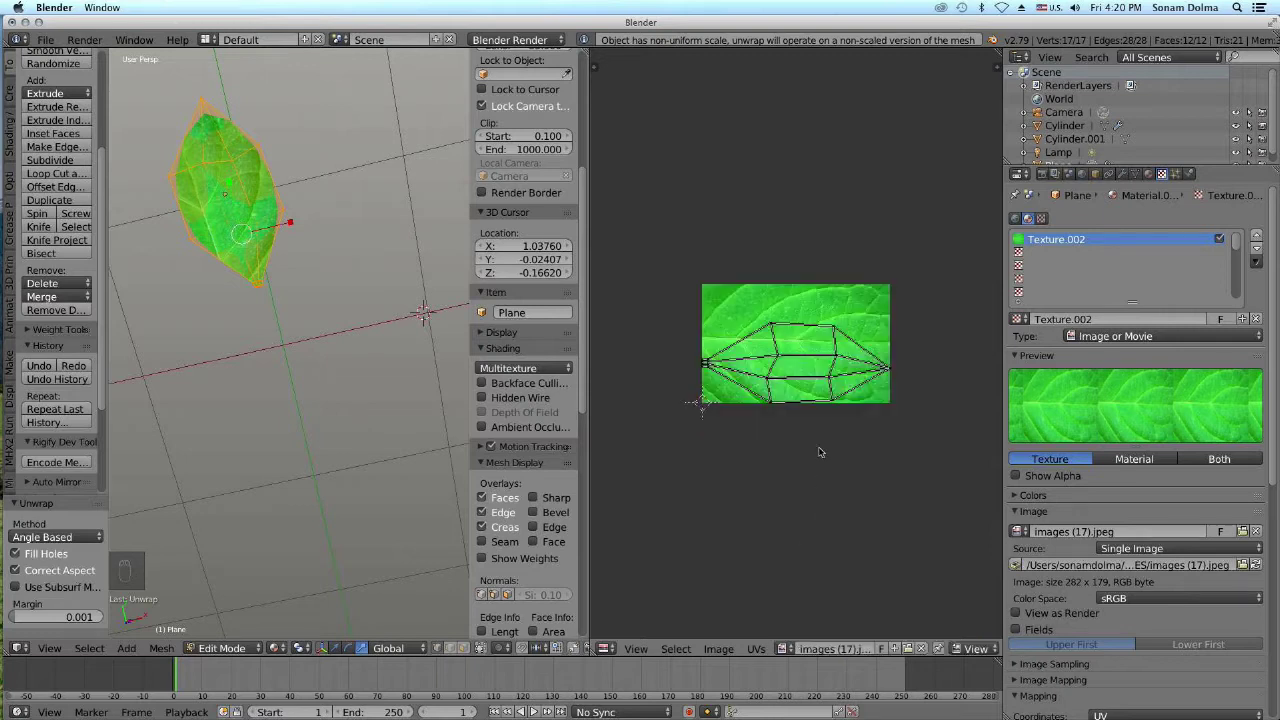
Select the leaf's whole UV layout, move it up to the middle of the image and scale it by 1.384 along Y
{"action": "key", "text": "a"}
{"action": "key", "text": "g"}
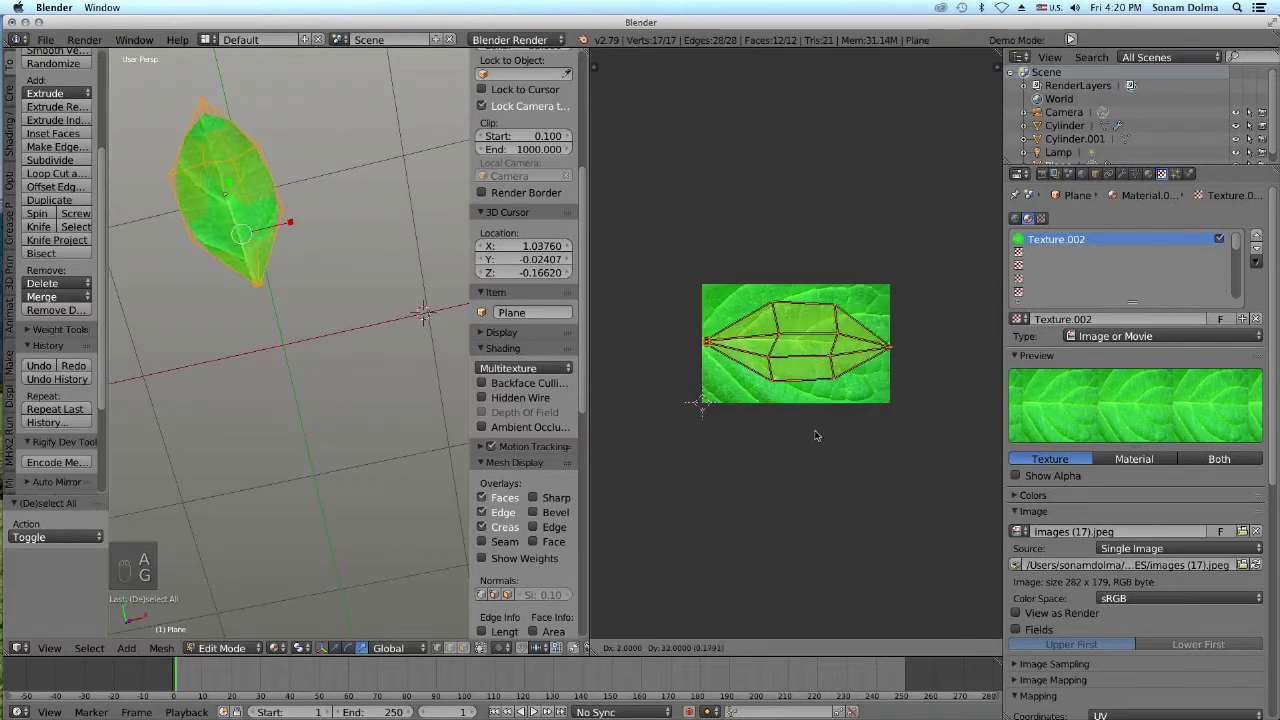
{"action": "left_click", "coordinate": [814, 435]}
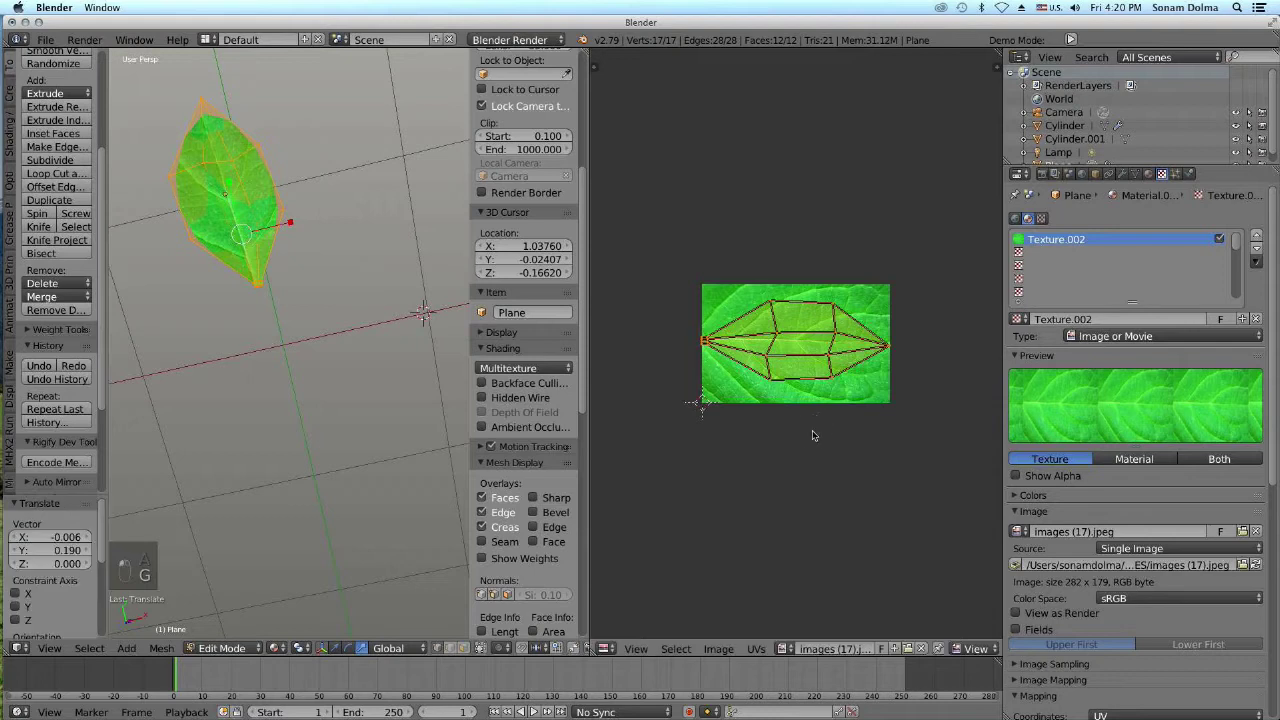
{"action": "key", "text": "s"}
{"action": "right_click", "coordinate": [815, 444]}
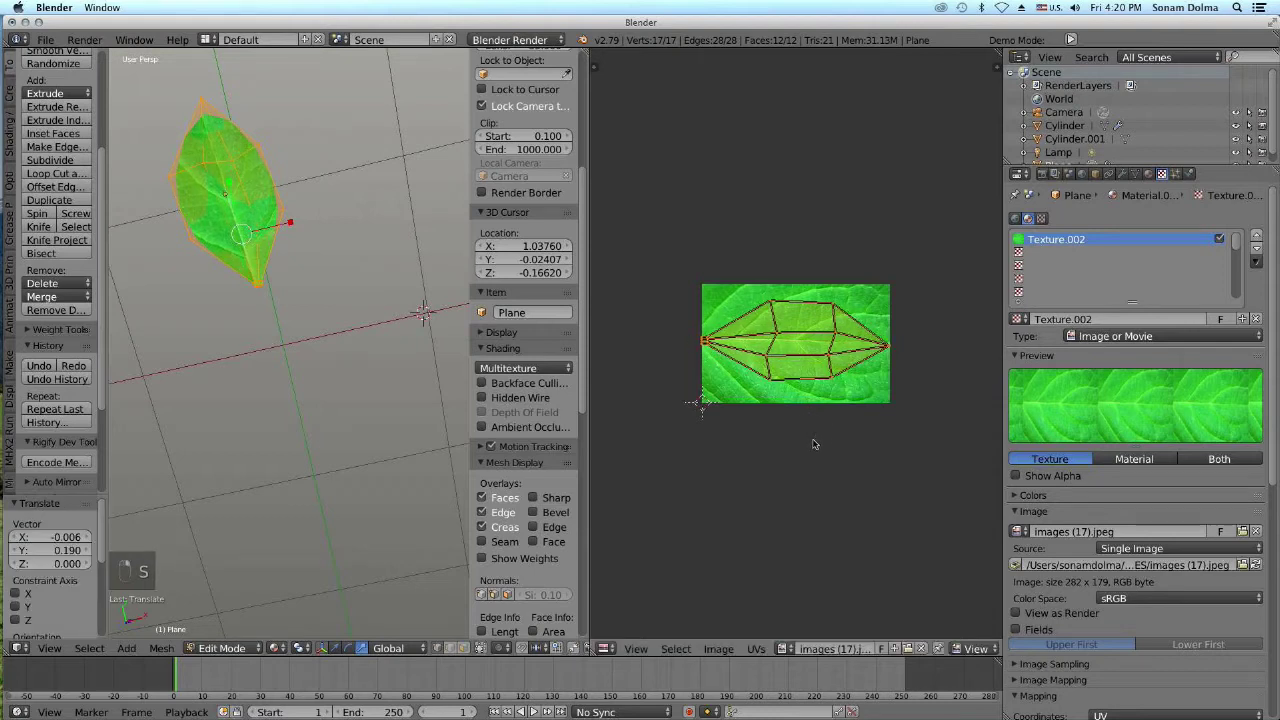
{"action": "key", "text": "s"}
{"action": "key", "text": "y"}
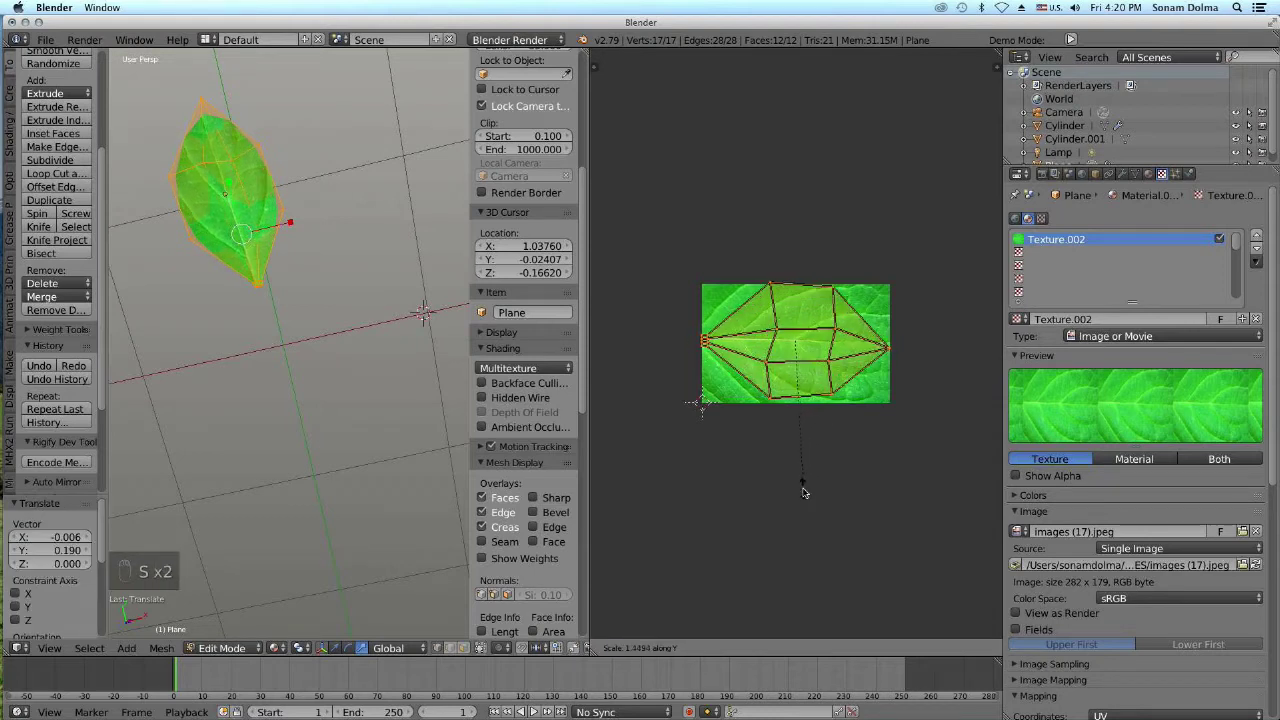
{"action": "left_click", "coordinate": [804, 488]}
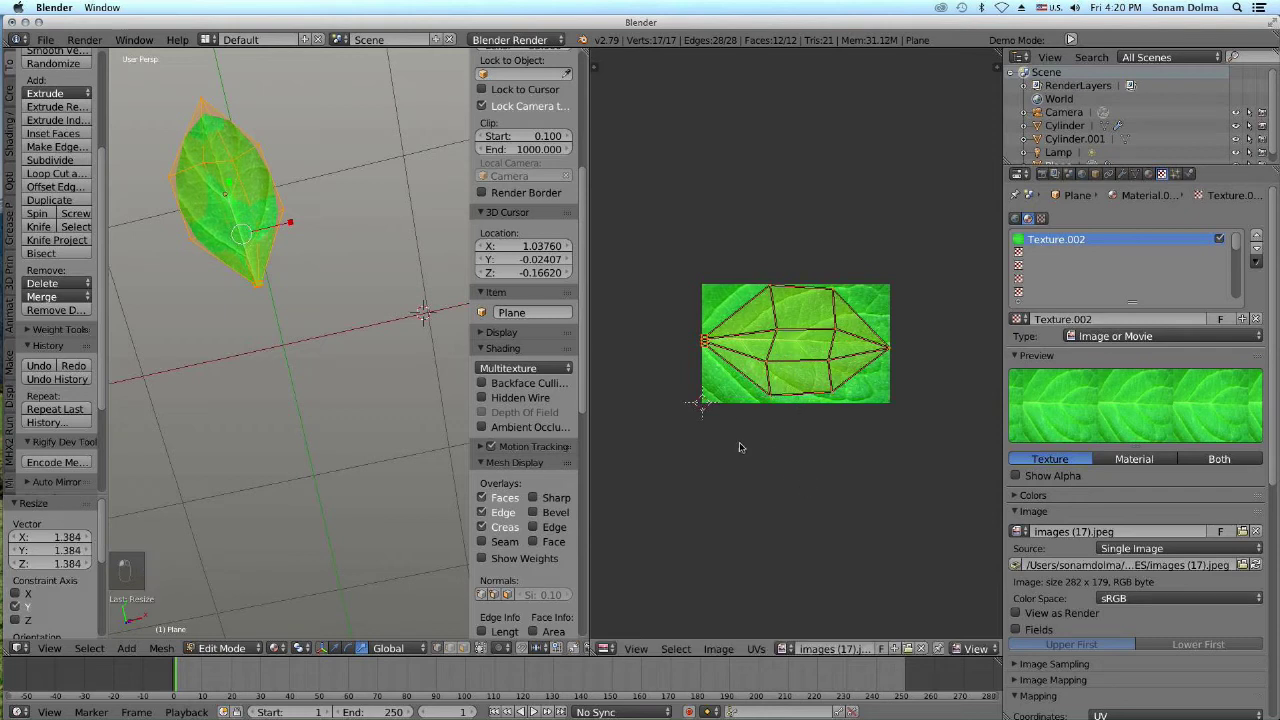
Save the leaf image and merge the UV/Image Editor area back into the 3D view
{"action": "left_click", "coordinate": [718, 648]}
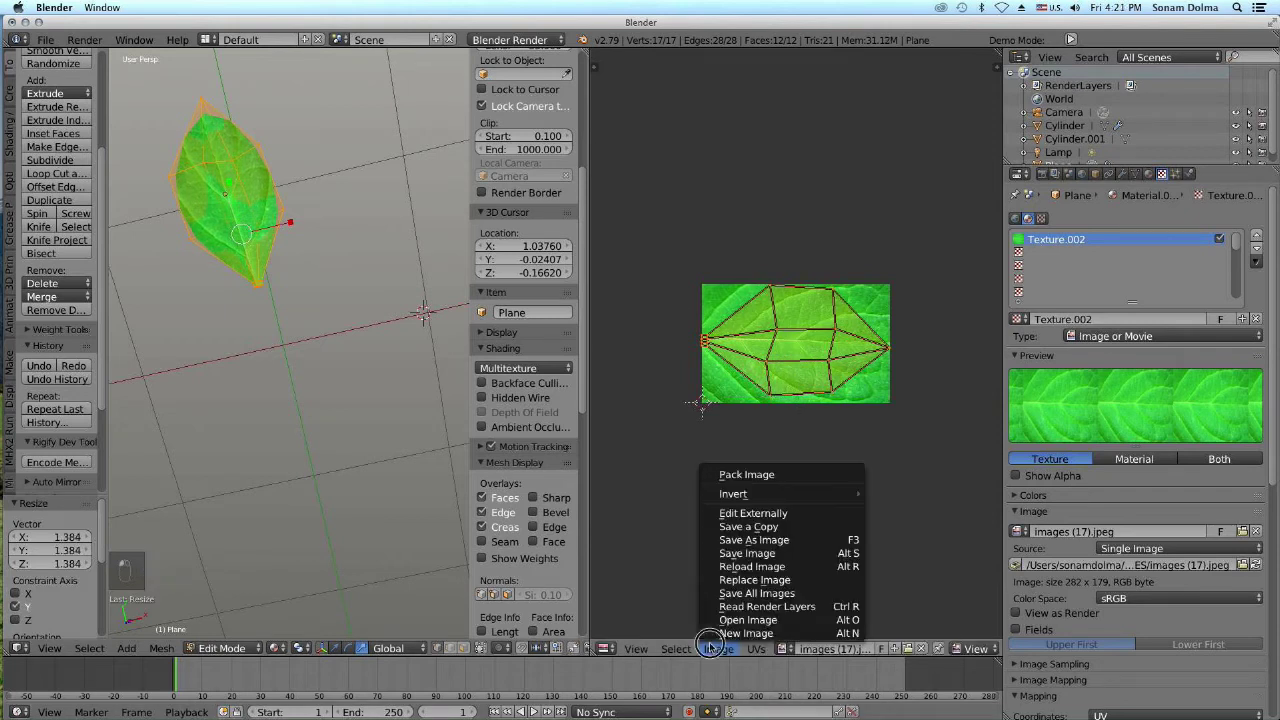
{"action": "left_click", "coordinate": [745, 553]}
{"action": "left_click_drag", "start_coordinate": [585, 47], "coordinate": [616, 58]}
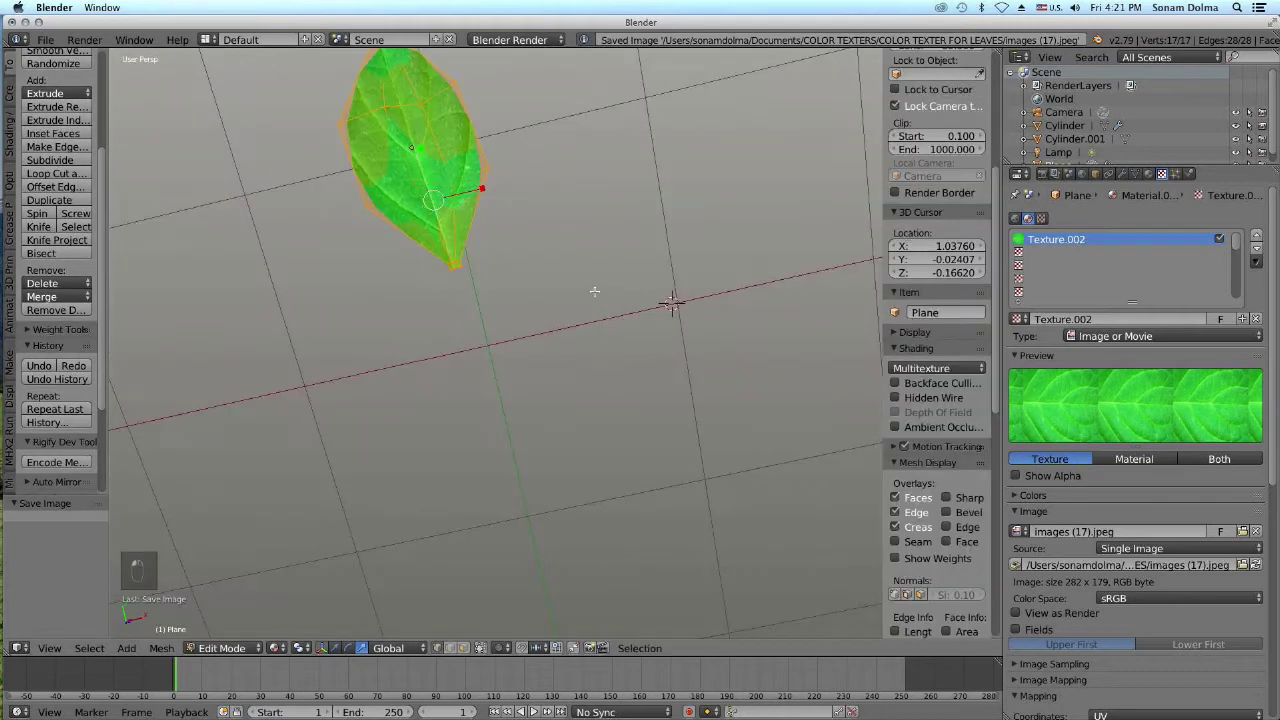
Return the leaf to Object Mode, then show the trunk's layer and select the branching trunk
{"action": "left_click", "coordinate": [222, 648]}
{"action": "left_click", "coordinate": [230, 574]}
{"action": "middle_click_drag", "start_coordinate": [497, 389], "coordinate": [547, 323]}
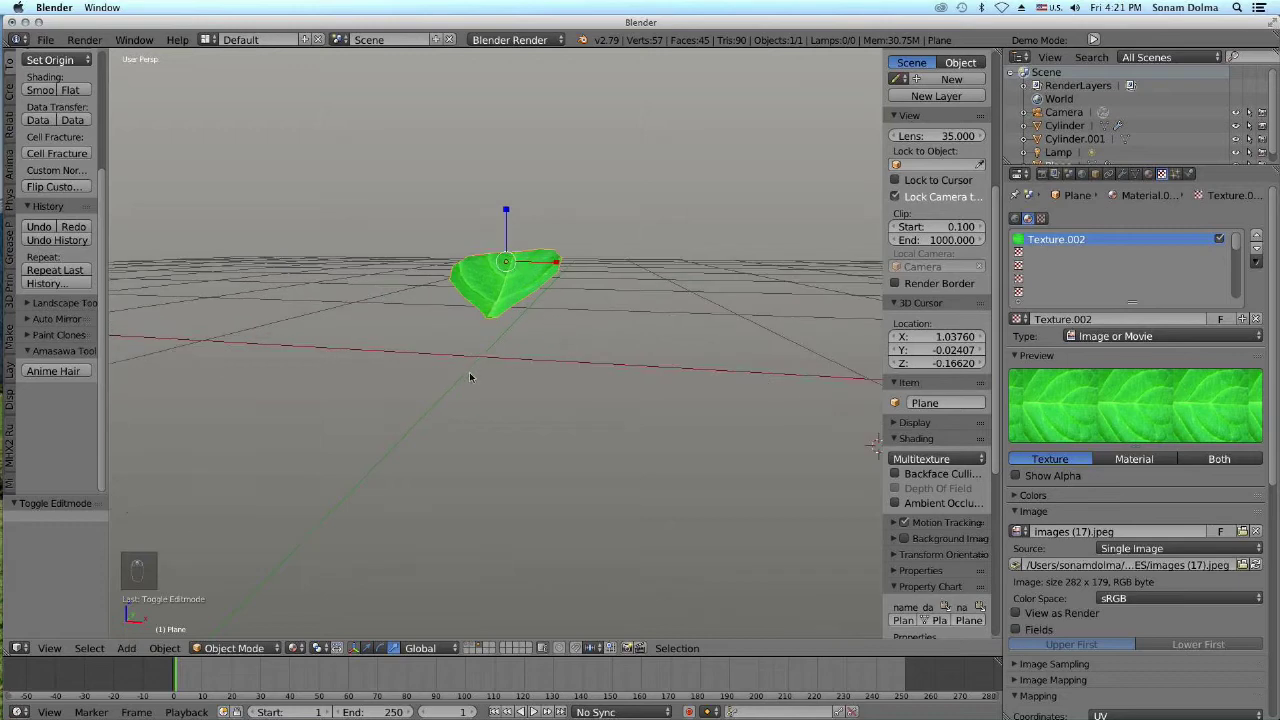
{"action": "left_click", "coordinate": [228, 649]}
{"action": "left_click", "coordinate": [472, 645]}
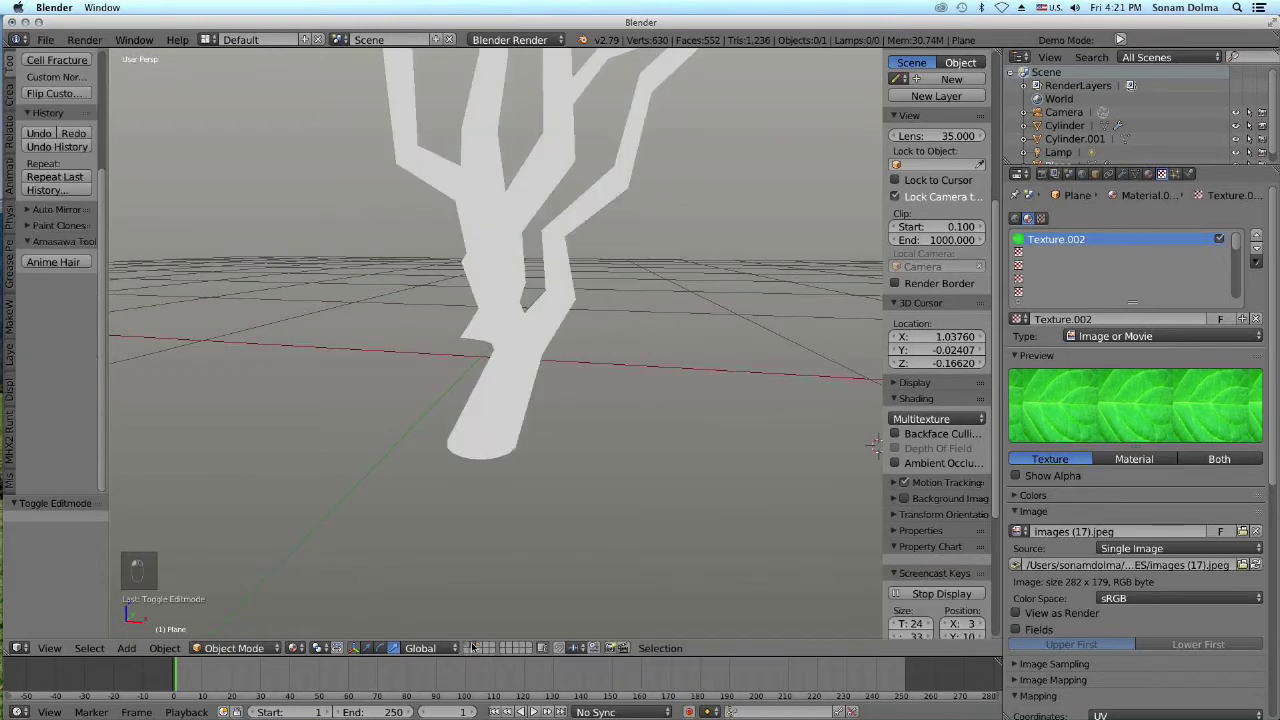
{"action": "scroll", "coordinate": [516, 377], "scroll_direction": "down", "scroll_amount": 3}
{"action": "middle_click_drag", "start_coordinate": [517, 368], "coordinate": [486, 343]}
{"action": "right_click", "coordinate": [491, 343]}
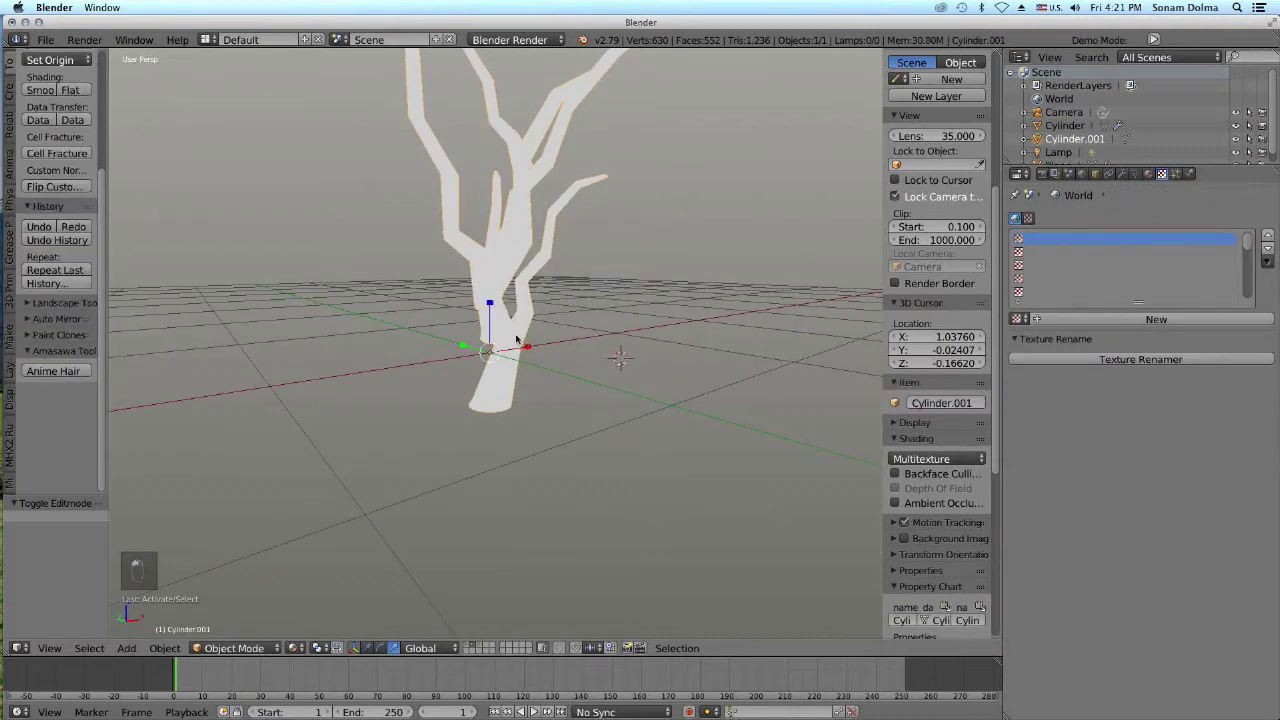
Give the branching trunk a new material with a dark brown diffuse colour
{"action": "scroll", "coordinate": [491, 343], "scroll_direction": "down", "scroll_amount": 3}
{"action": "left_click", "coordinate": [1129, 320]}
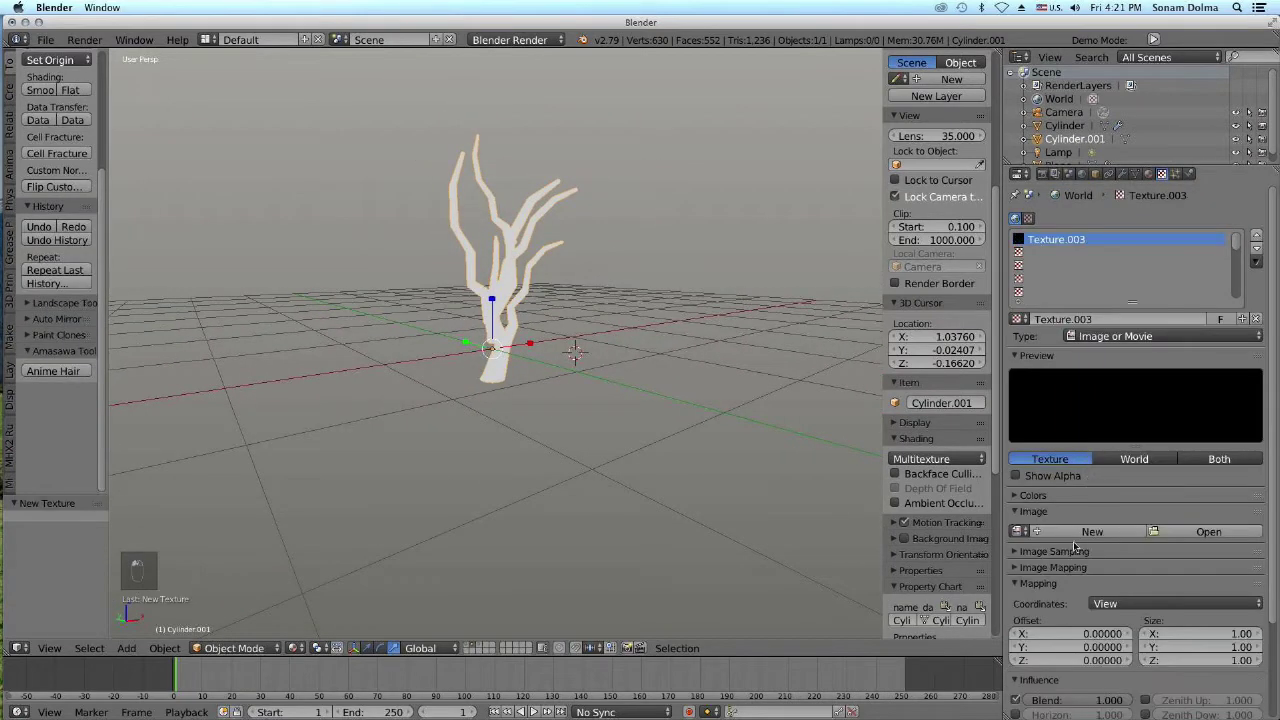
{"action": "left_click", "coordinate": [1148, 174]}
{"action": "left_click", "coordinate": [1100, 263]}
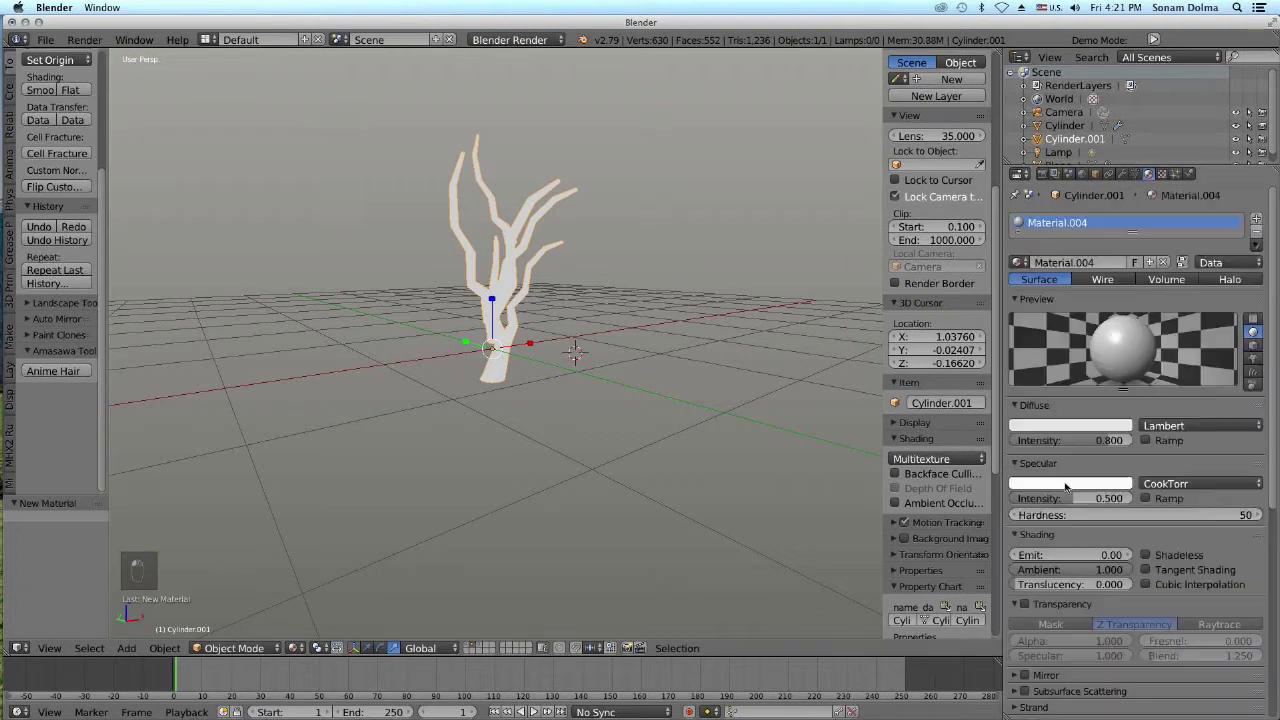
{"action": "left_click", "coordinate": [1068, 428]}
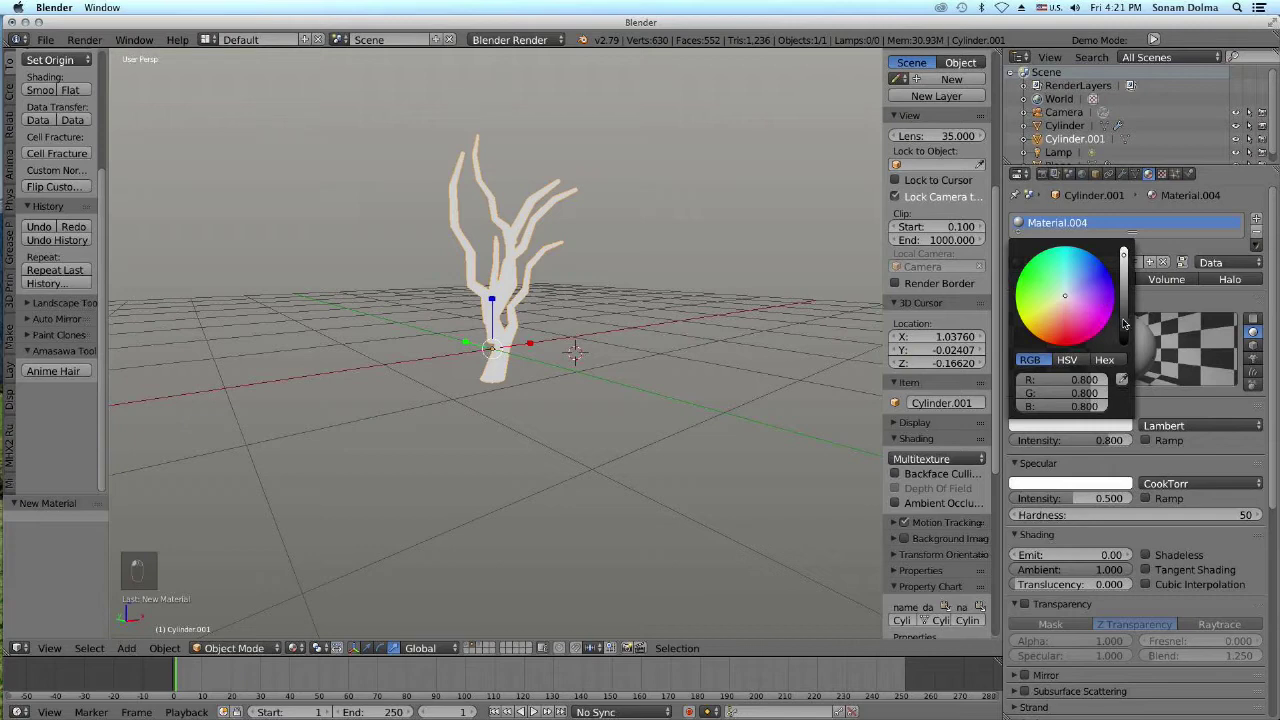
{"action": "left_click", "coordinate": [1124, 323]}
{"action": "left_click", "coordinate": [1056, 329]}
{"action": "middle_click_drag", "start_coordinate": [575, 350], "coordinate": [457, 349]}
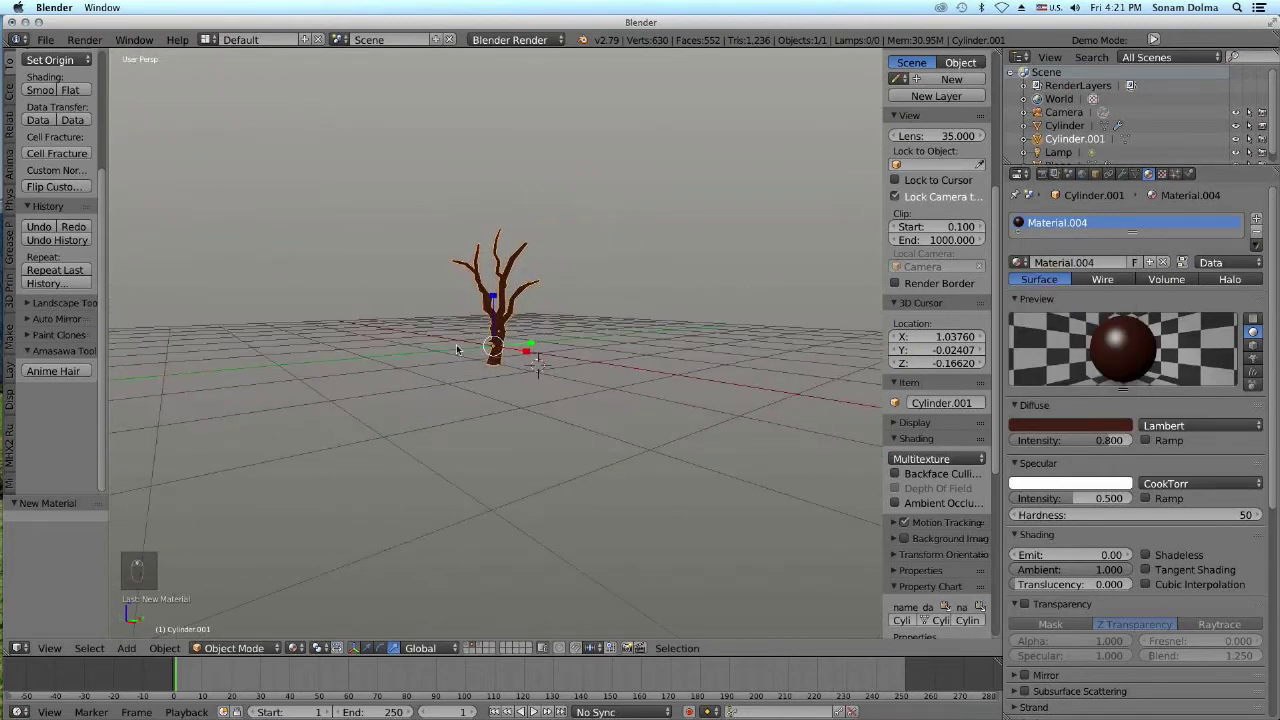
Put the trunk in Edit Mode and circle-select the vertices of all its upper branches
{"action": "left_click", "coordinate": [234, 648]}
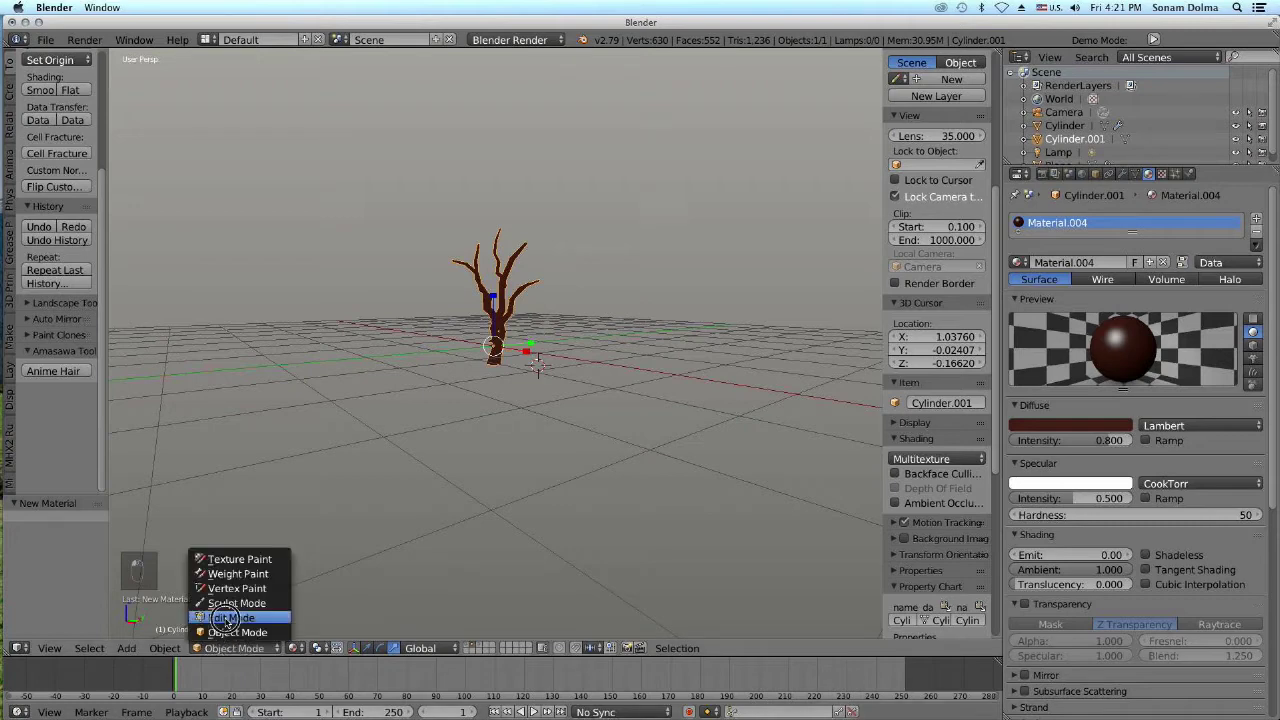
{"action": "left_click", "coordinate": [226, 618]}
{"action": "middle_click_drag", "start_coordinate": [621, 376], "coordinate": [712, 374]}
{"action": "scroll", "coordinate": [598, 348], "scroll_direction": "up", "scroll_amount": 6}
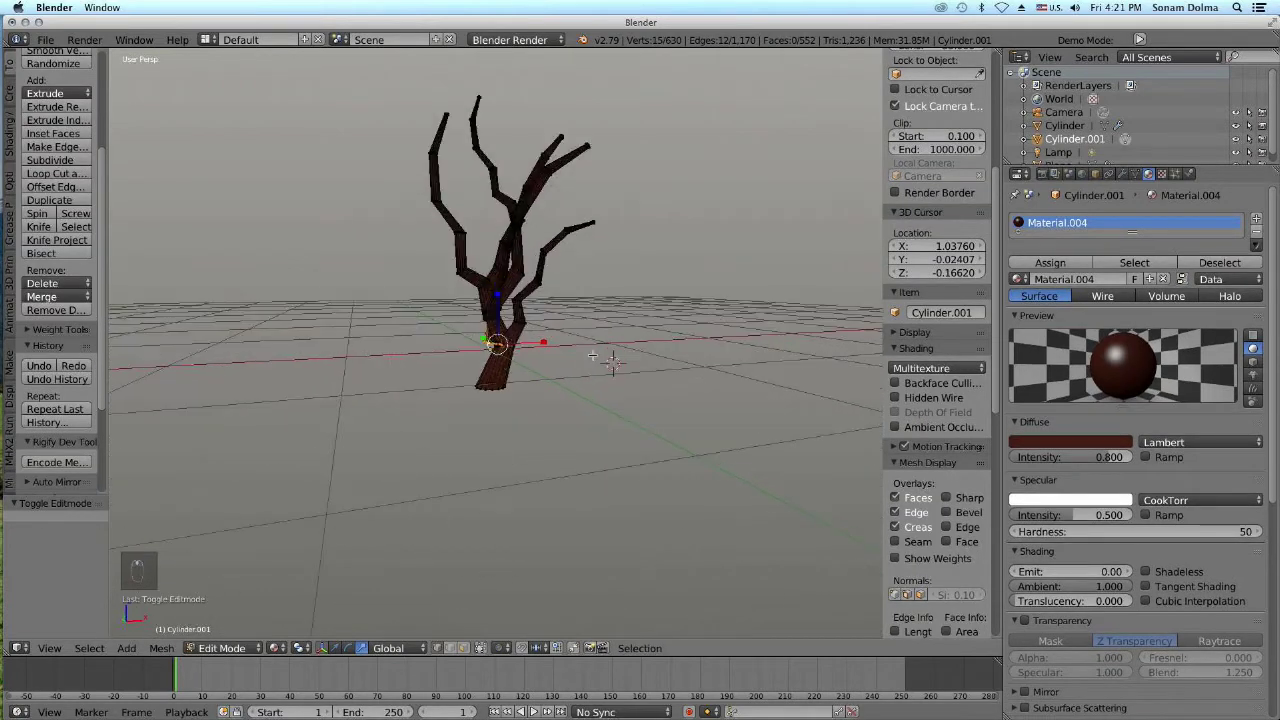
{"action": "scroll", "coordinate": [597, 315], "scroll_direction": "down", "scroll_amount": 3}
{"action": "right_click", "coordinate": [572, 286]}
{"action": "middle_click_drag", "start_coordinate": [572, 286], "coordinate": [608, 378]}
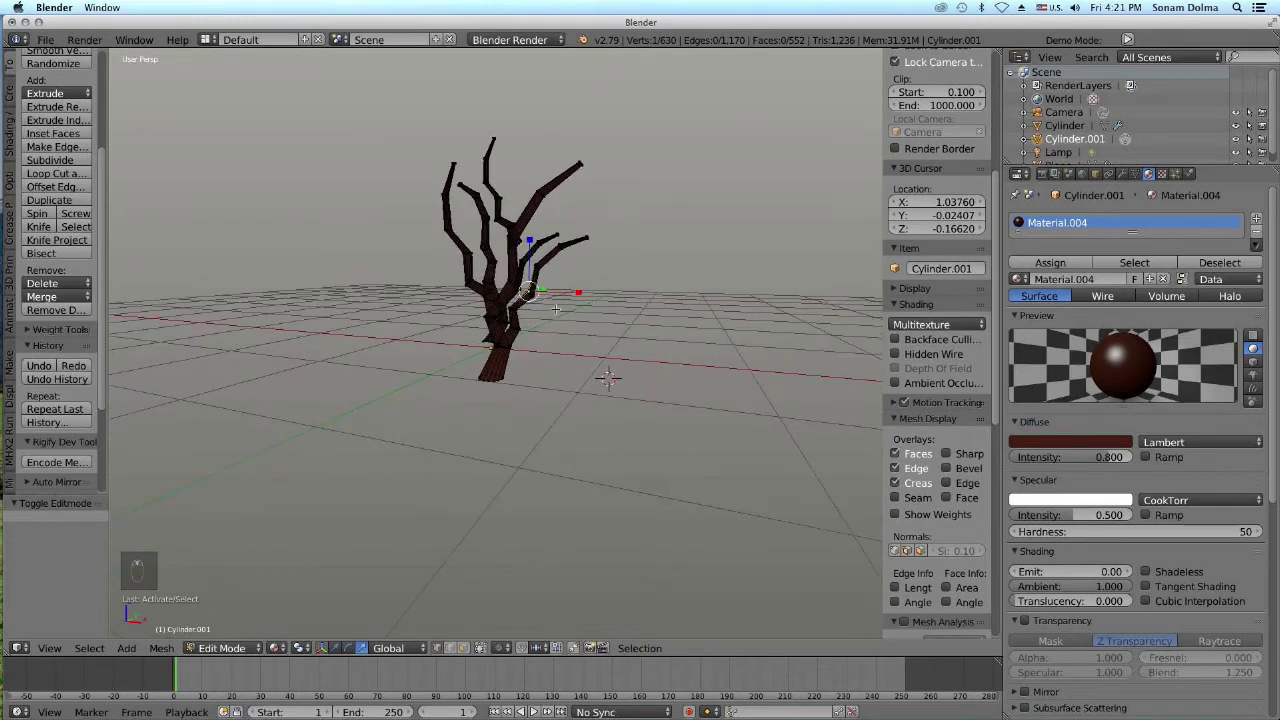
{"action": "middle_click_drag", "start_coordinate": [556, 308], "coordinate": [565, 313]}
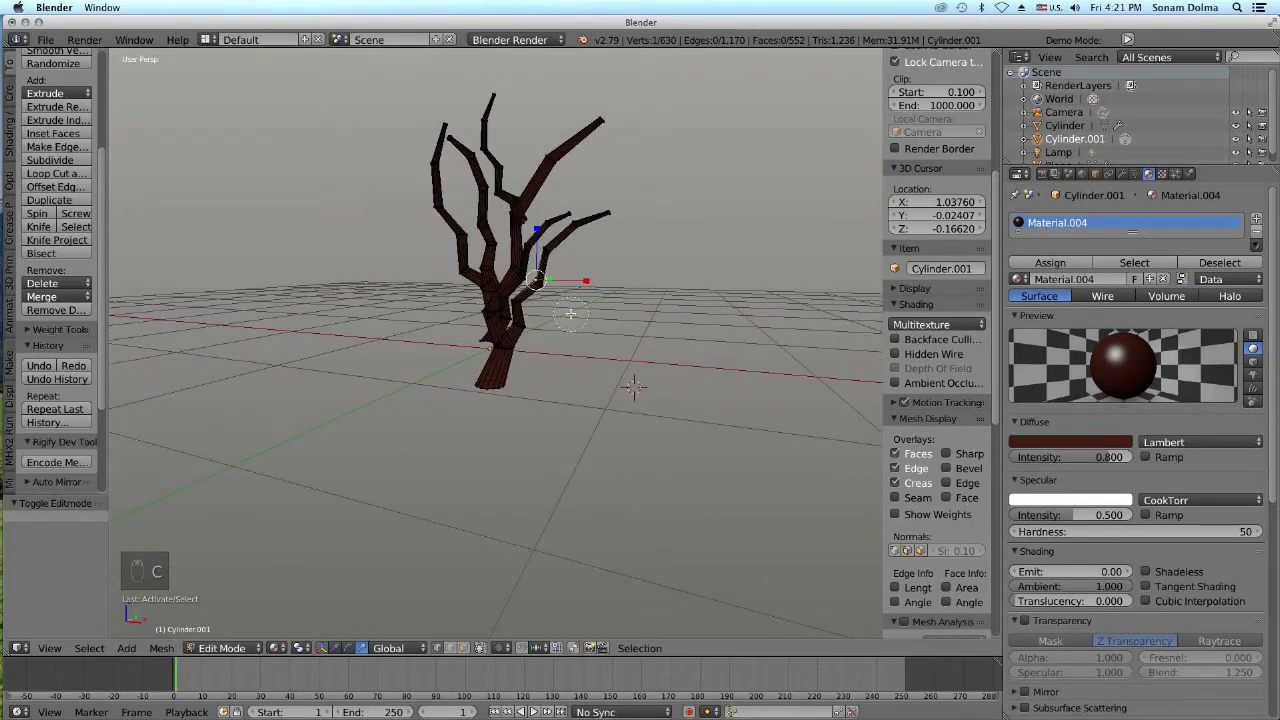
{"action": "mouse_move", "coordinate": [594, 214]}
{"action": "left_mouse_down"}
{"action": "mouse_move", "coordinate": [566, 223]}
{"action": "mouse_move", "coordinate": [606, 131]}
{"action": "mouse_move", "coordinate": [545, 150]}
{"action": "mouse_move", "coordinate": [471, 120]}
{"action": "mouse_move", "coordinate": [437, 169]}
{"action": "mouse_move", "coordinate": [466, 203]}
{"action": "mouse_move", "coordinate": [497, 207]}
{"action": "mouse_move", "coordinate": [477, 160]}
{"action": "mouse_move", "coordinate": [580, 220]}
{"action": "mouse_move", "coordinate": [541, 245]}
{"action": "mouse_move", "coordinate": [463, 248]}
{"action": "left_mouse_up"}
{"action": "middle_click_drag", "start_coordinate": [590, 355], "coordinate": [765, 371]}
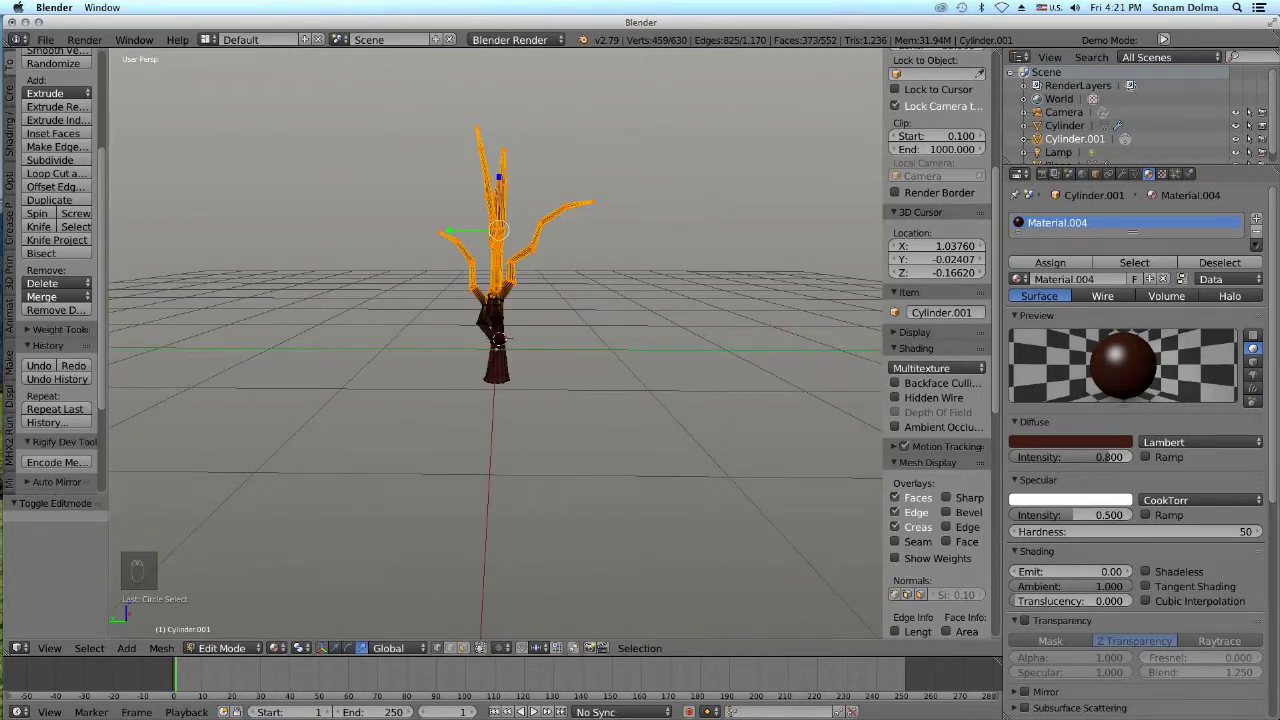
Assign the selected branch vertices to a new vertex group and return the trunk to Object Mode
{"action": "left_click", "coordinate": [1137, 174]}
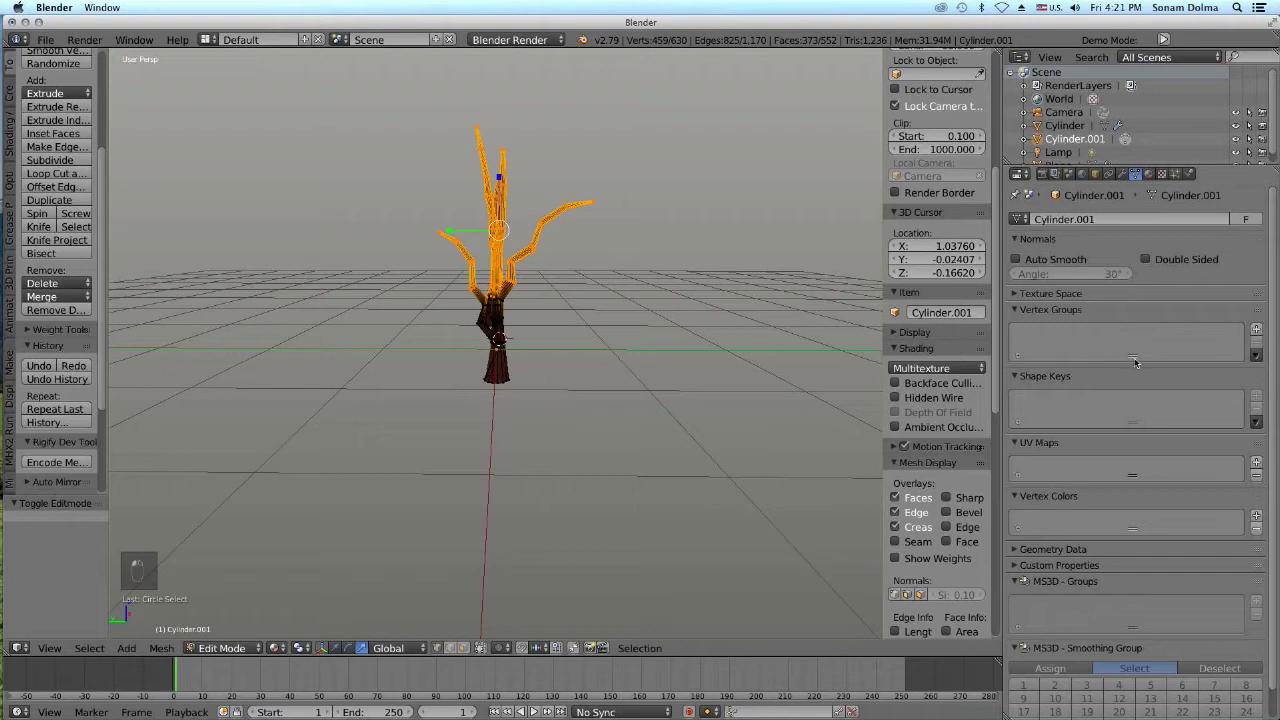
{"action": "left_click", "coordinate": [1257, 329]}
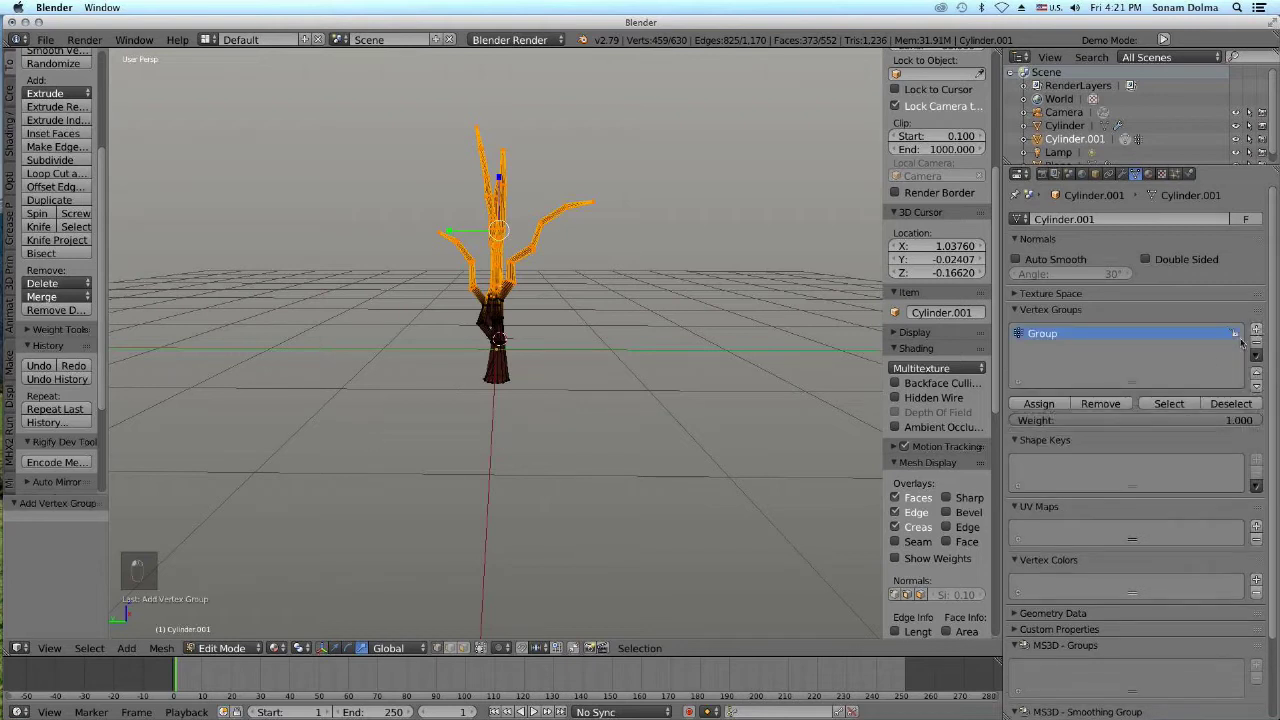
{"action": "left_click", "coordinate": [1045, 404]}
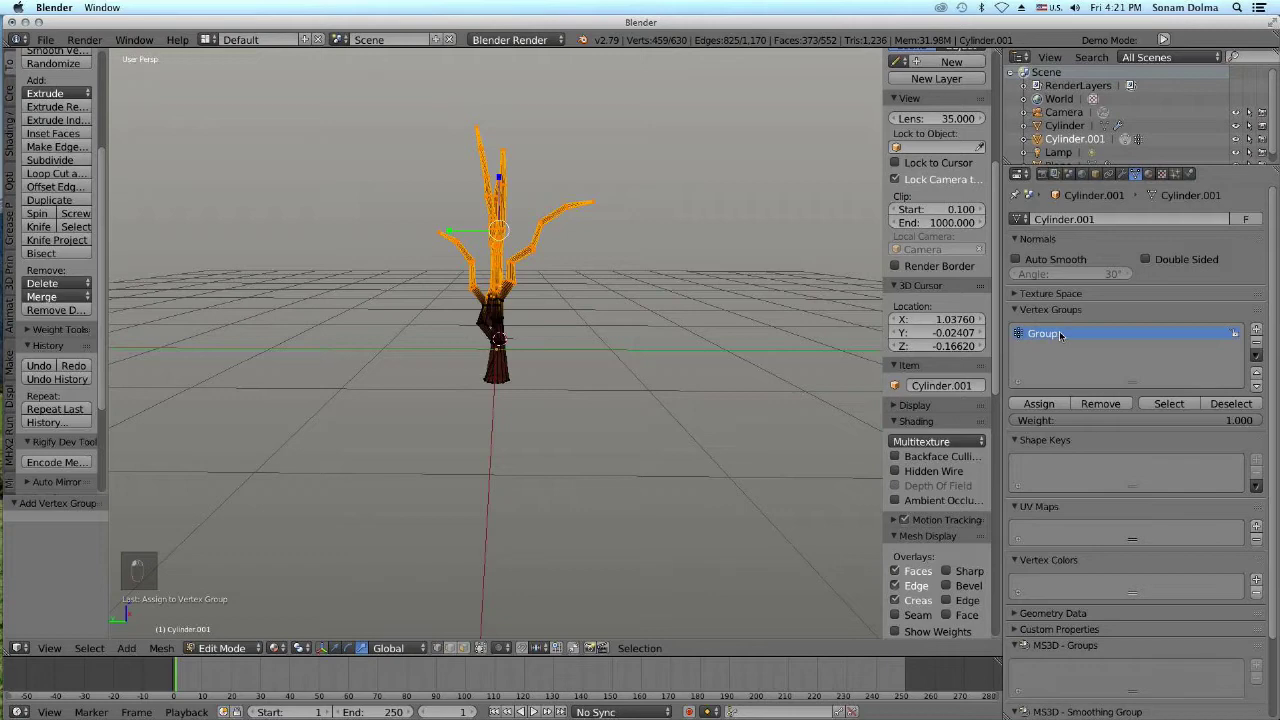
{"action": "left_click", "coordinate": [238, 648]}
{"action": "left_click", "coordinate": [225, 639]}
Add a particle system of type Hair to the trunk
{"action": "scroll", "coordinate": [556, 392], "scroll_direction": "down", "scroll_amount": 4}
{"action": "middle_click_drag", "start_coordinate": [605, 402], "coordinate": [563, 397]}
{"action": "scroll", "coordinate": [540, 332], "scroll_direction": "up", "scroll_amount": 3}
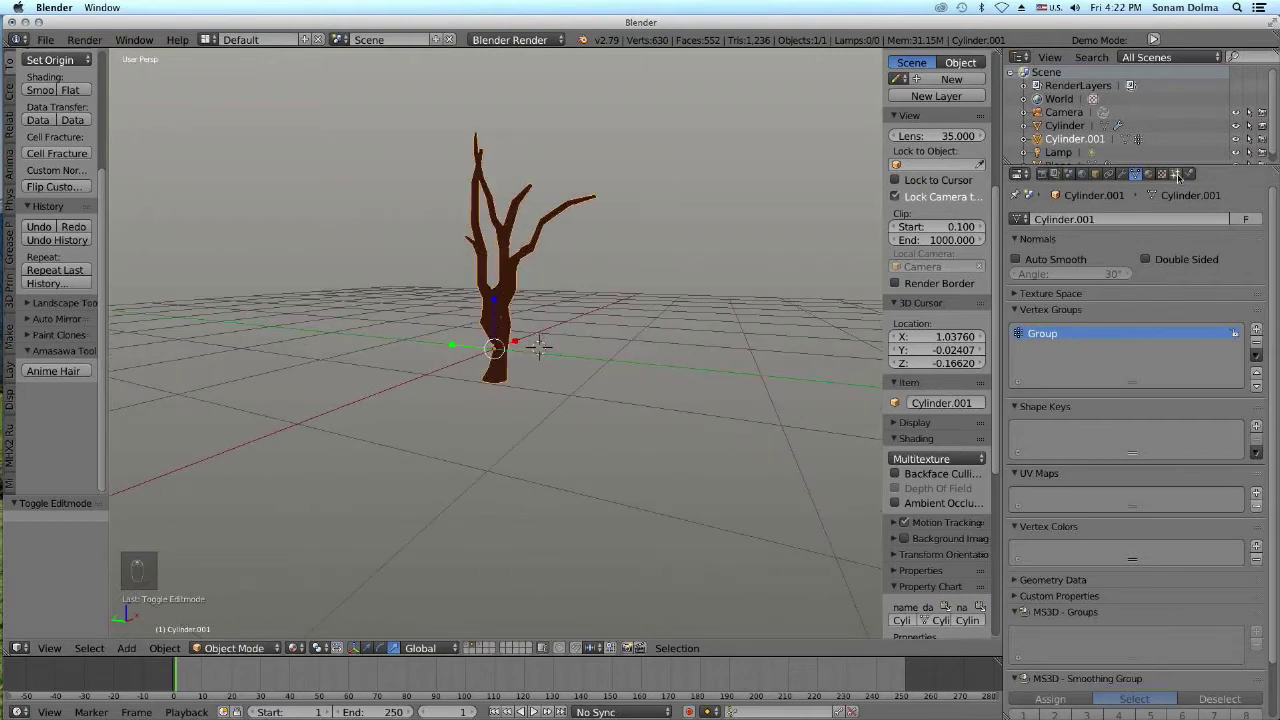
{"action": "left_click", "coordinate": [1176, 175]}
{"action": "left_click", "coordinate": [1131, 262]}
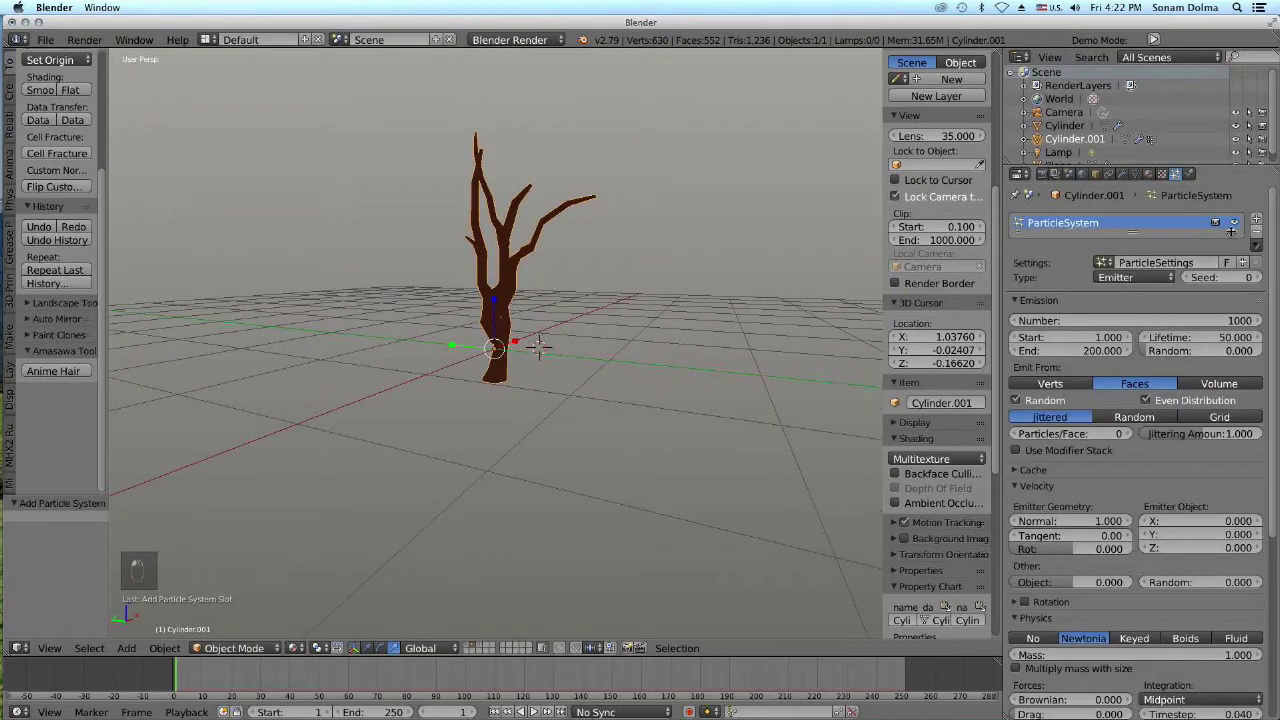
{"action": "left_click", "coordinate": [1136, 277]}
{"action": "left_click", "coordinate": [1136, 277]}
{"action": "left_click", "coordinate": [1118, 248]}
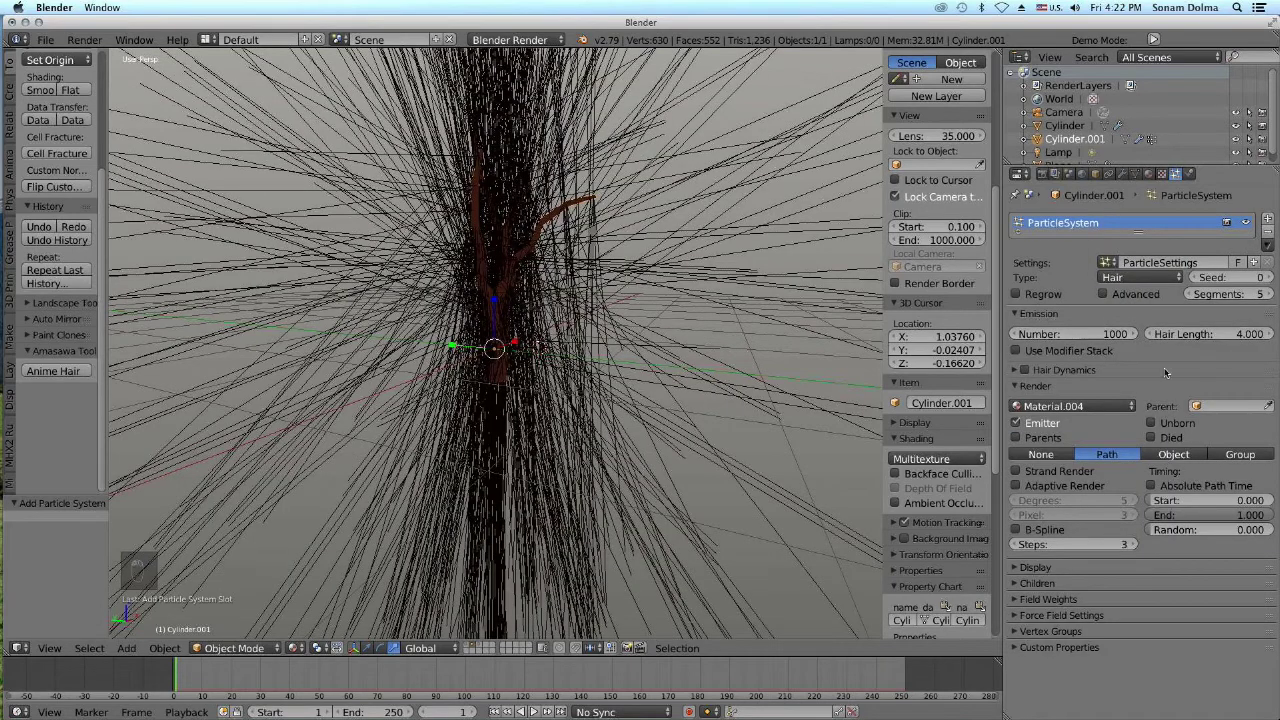
Enable the hair system's Advanced settings and use the vertex group Group for its density
{"action": "left_click", "coordinate": [1020, 568]}
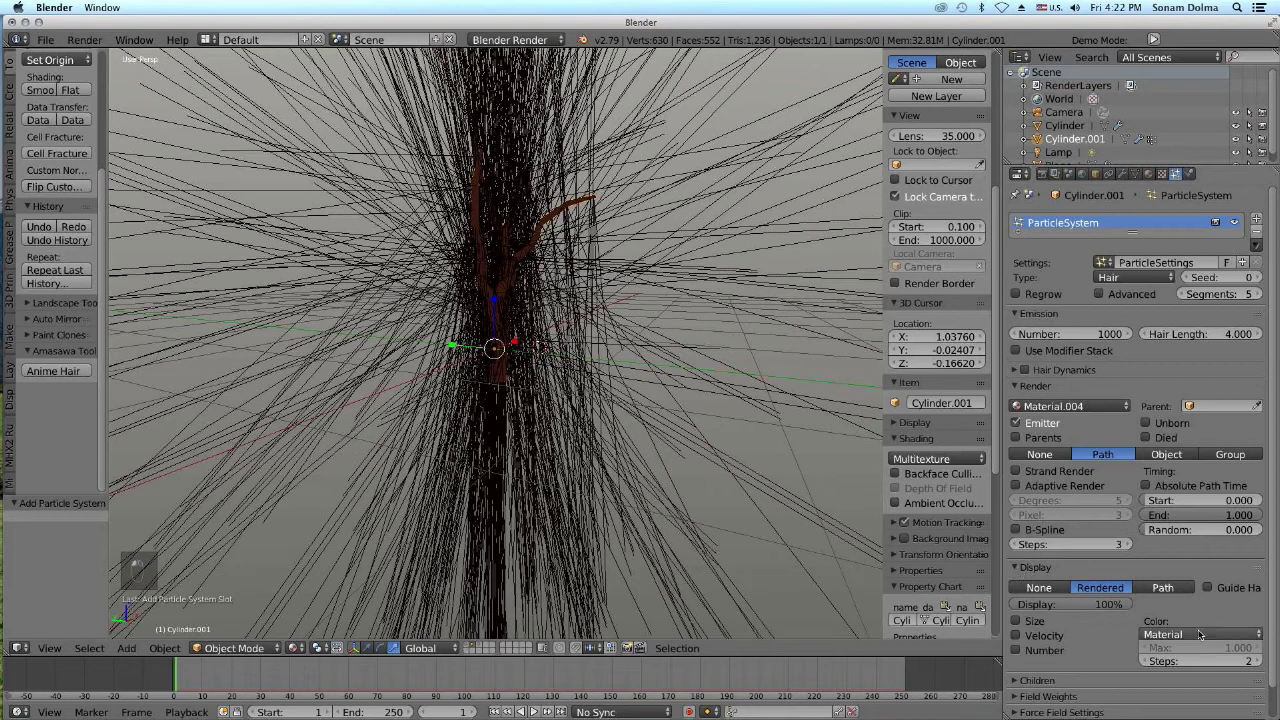
{"action": "left_click", "coordinate": [1018, 567]}
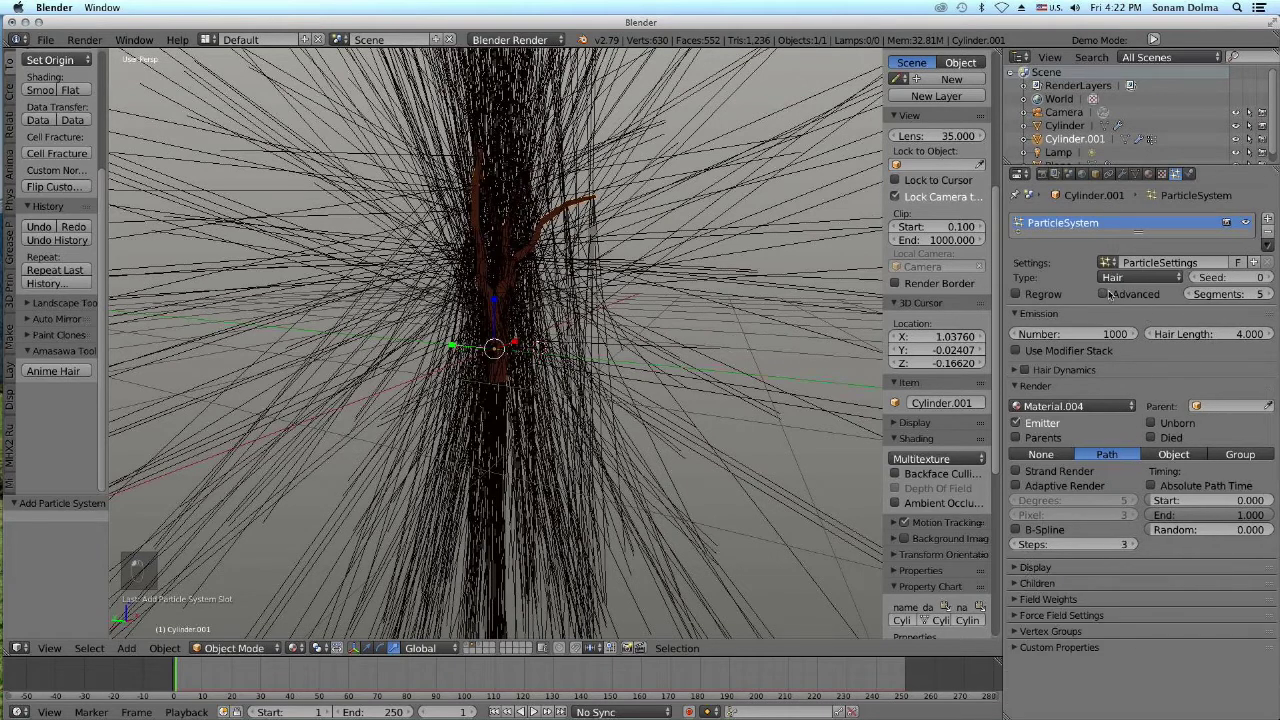
{"action": "left_click", "coordinate": [1104, 294]}
{"action": "scroll", "coordinate": [1167, 668], "scroll_direction": "down", "scroll_amount": 10}
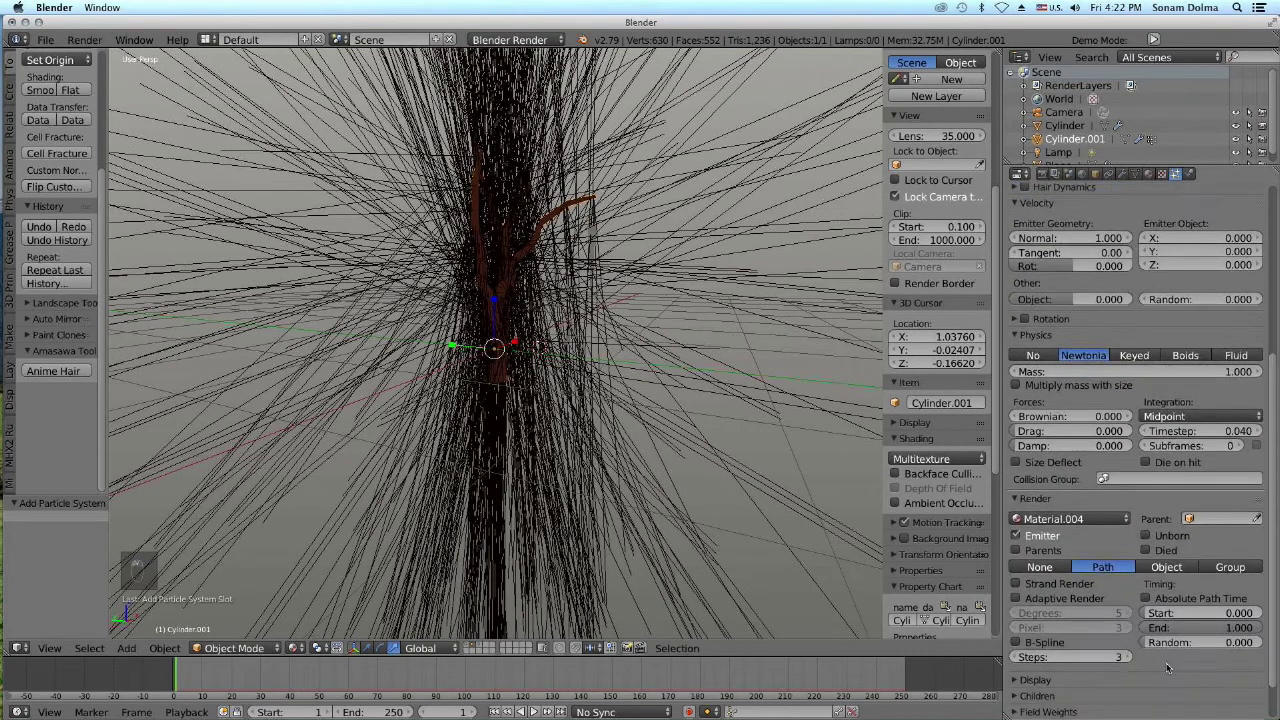
{"action": "scroll", "coordinate": [1167, 668], "scroll_direction": "down", "scroll_amount": 2}
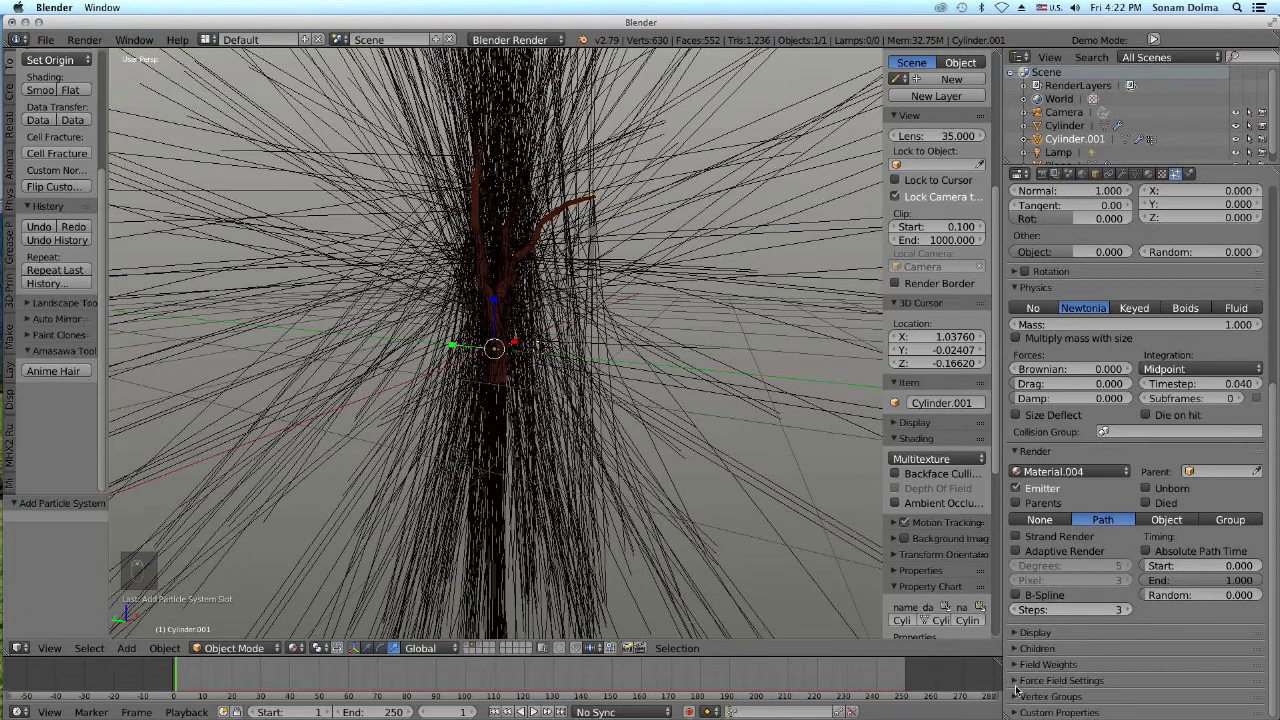
{"action": "left_click", "coordinate": [1016, 696]}
{"action": "scroll", "coordinate": [1117, 673], "scroll_direction": "down", "scroll_amount": 3}
{"action": "left_click", "coordinate": [1115, 636]}
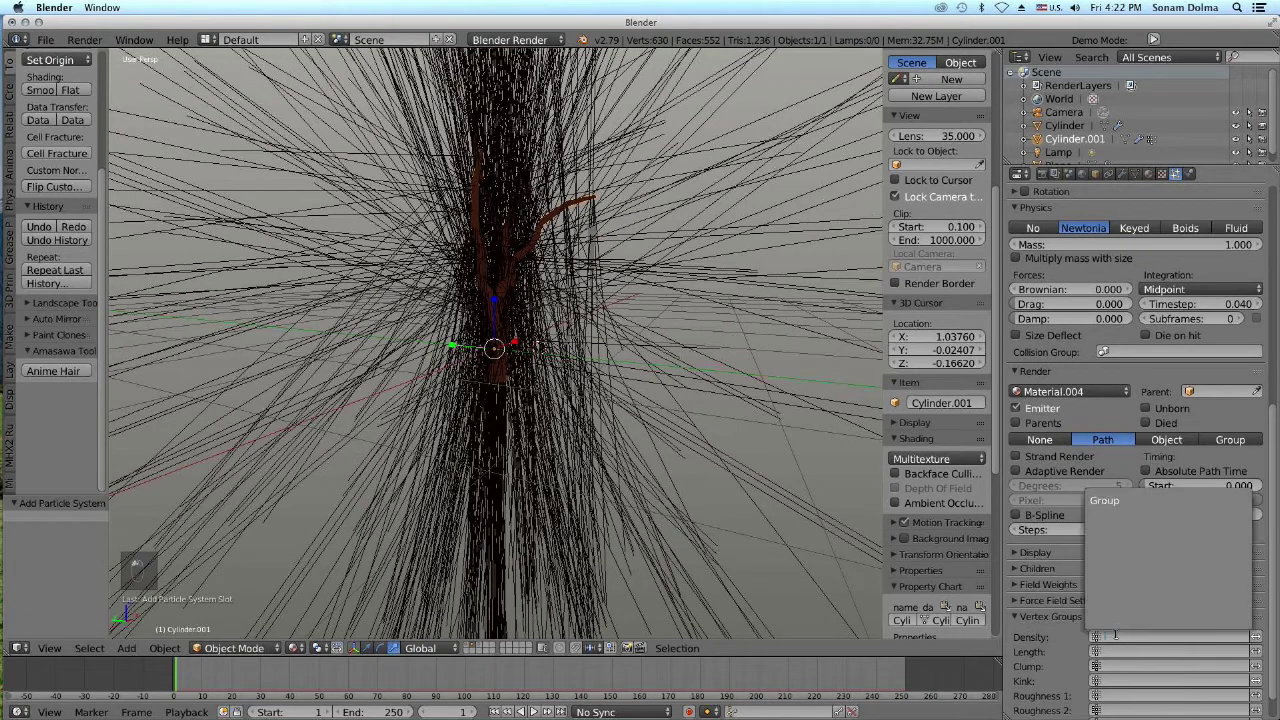
{"action": "left_click", "coordinate": [1106, 500]}
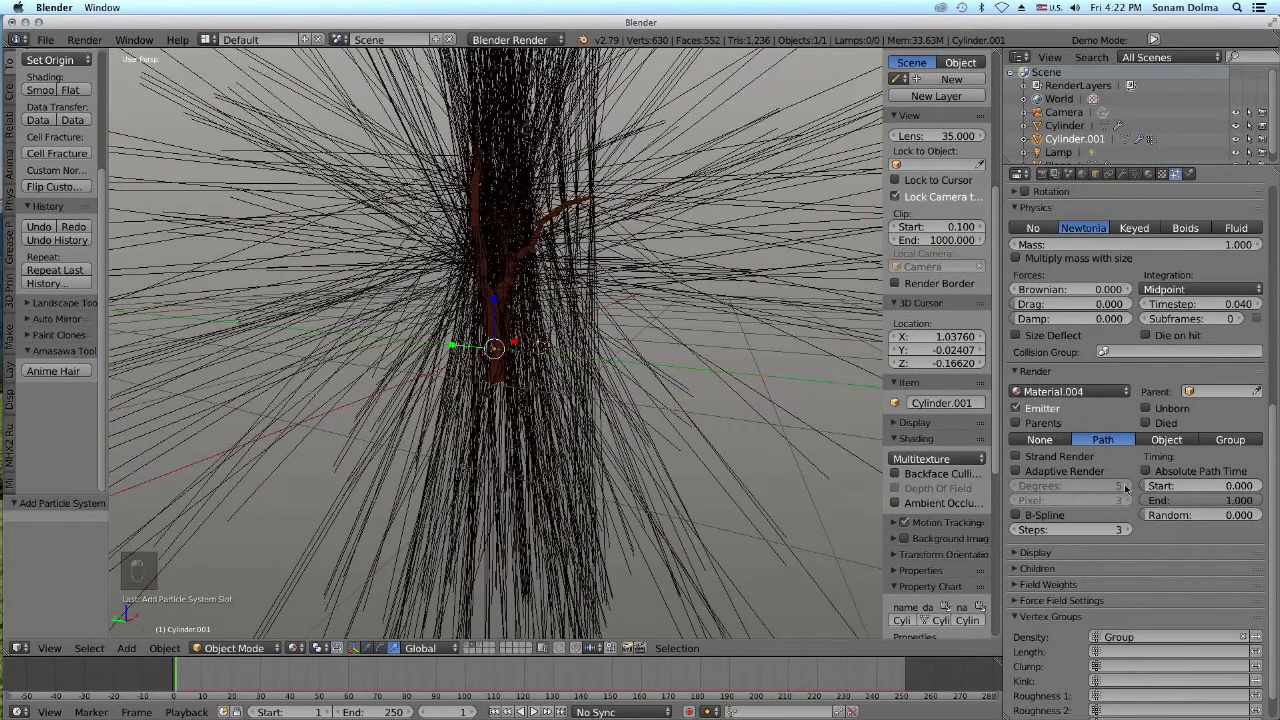
Render the hair particles as Object and reduce the emission number to 453
{"action": "left_click", "coordinate": [1168, 441]}
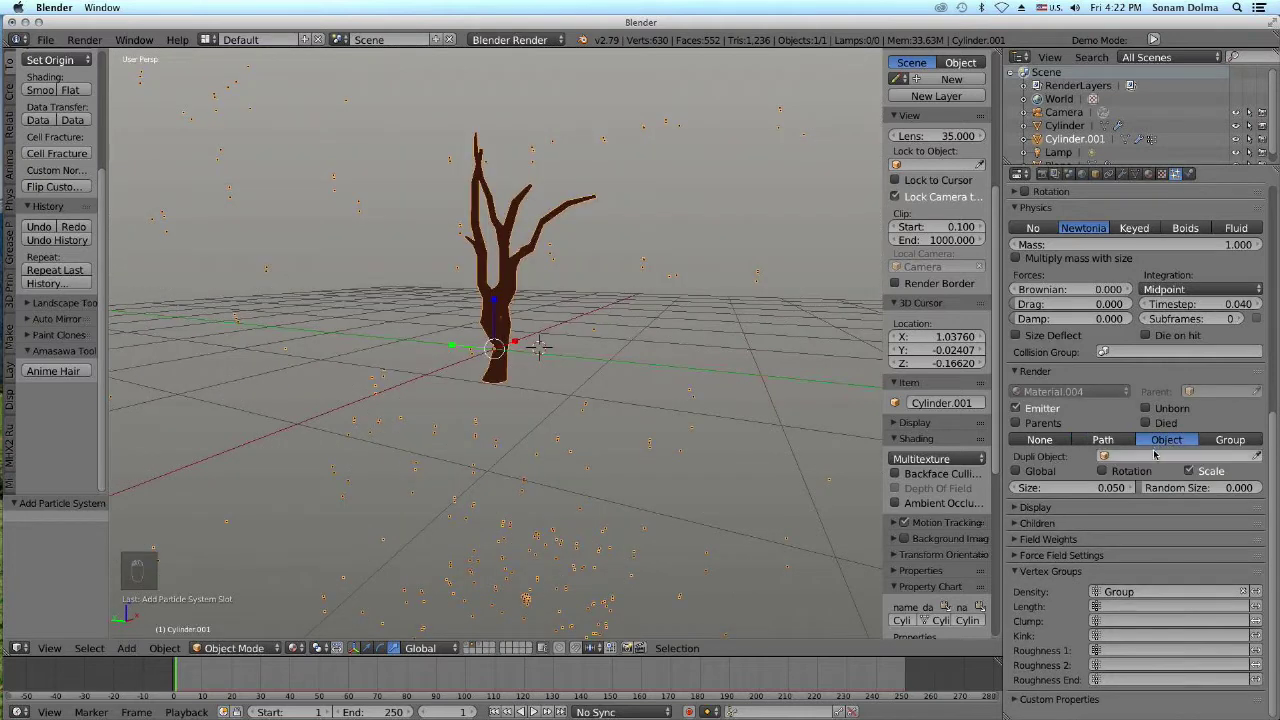
{"action": "left_click", "coordinate": [1158, 443]}
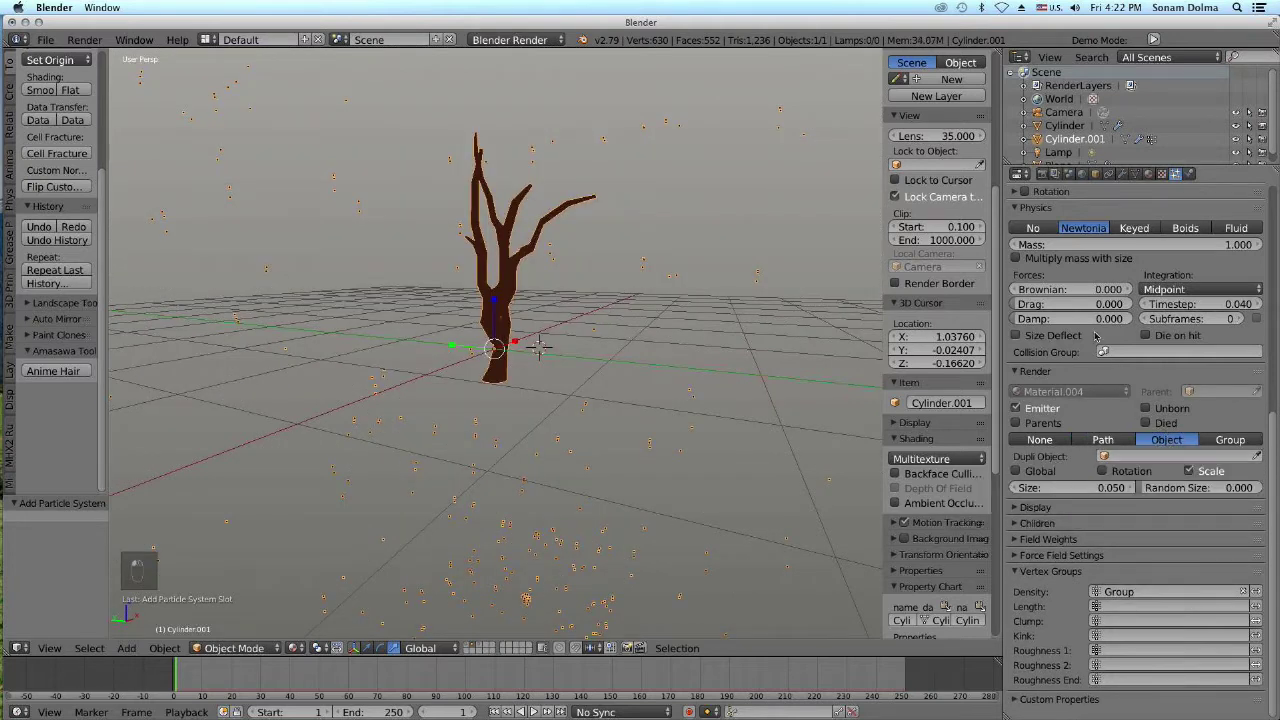
{"action": "scroll", "coordinate": [1096, 337], "scroll_direction": "up", "scroll_amount": 8}
{"action": "scroll", "coordinate": [1091, 407], "scroll_direction": "up", "scroll_amount": 2}
{"action": "left_click_drag", "start_coordinate": [1092, 338], "coordinate": [990, 338]}
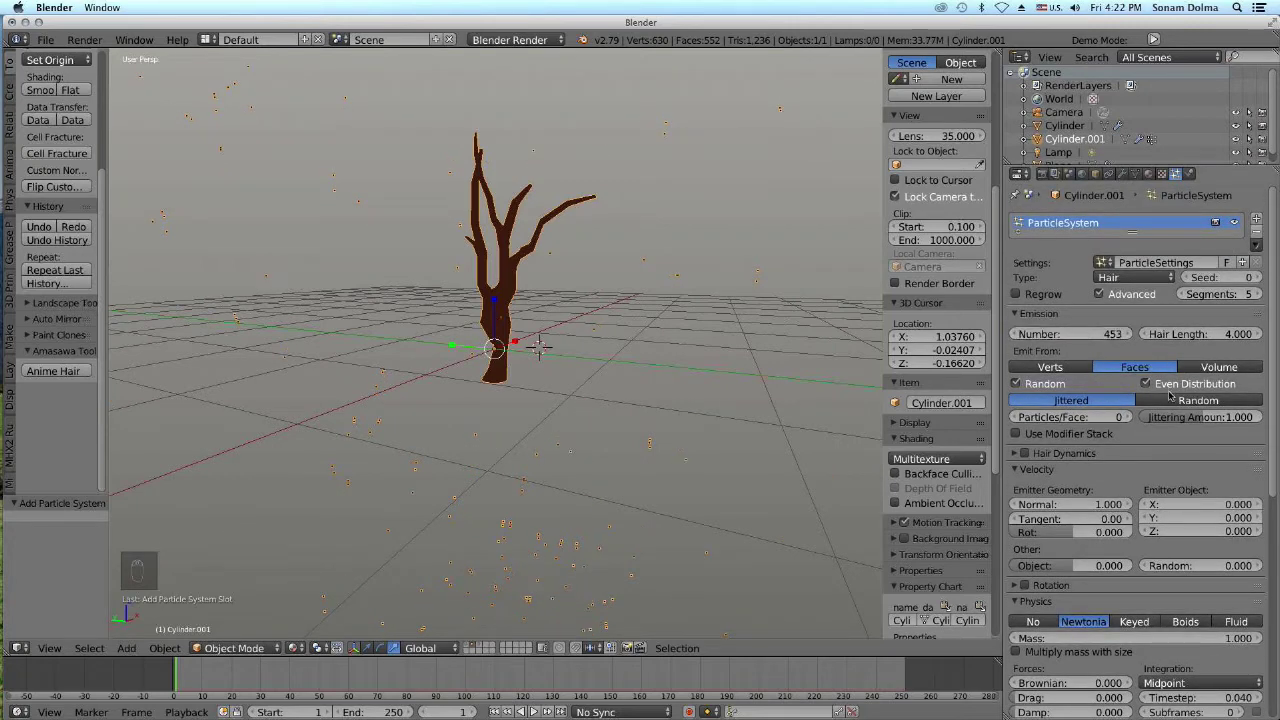
{"action": "scroll", "coordinate": [1140, 418], "scroll_direction": "down", "scroll_amount": 5}
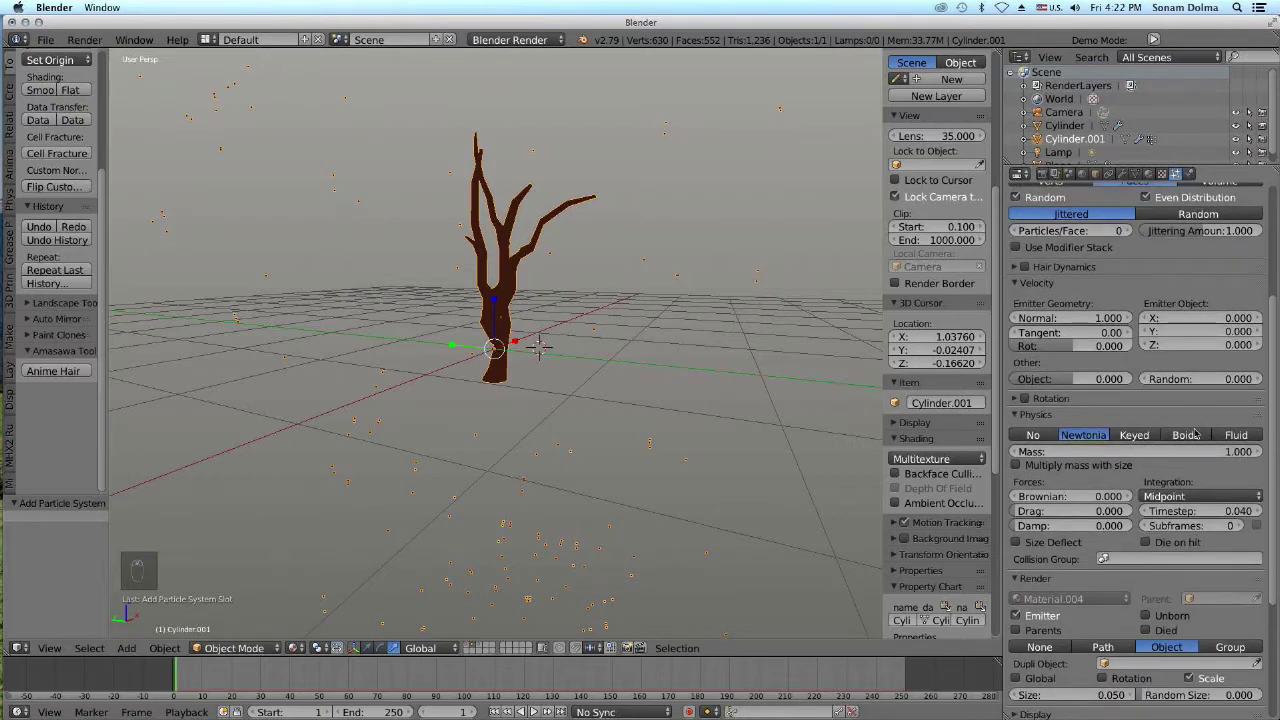
Choose the leaf object Plane as the hair particles' Dupli Object
{"action": "scroll", "coordinate": [1176, 510], "scroll_direction": "down", "scroll_amount": 2}
{"action": "left_click", "coordinate": [1142, 585]}
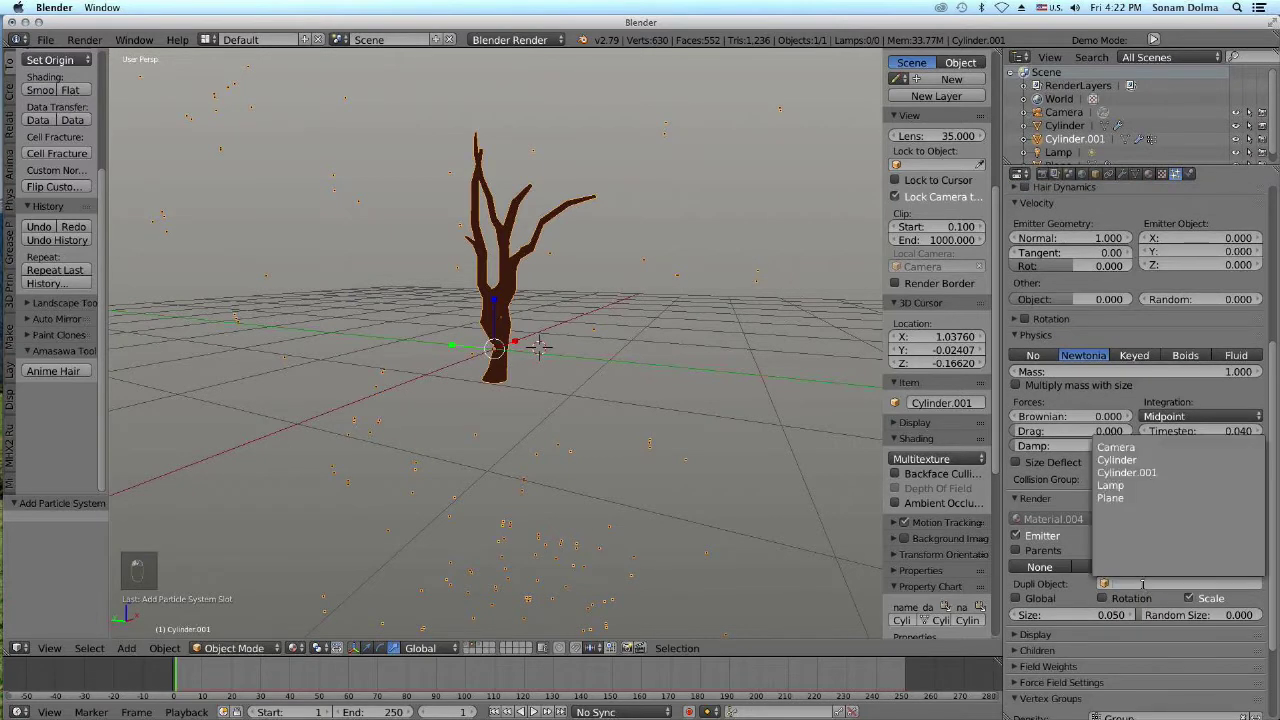
{"action": "left_click", "coordinate": [1137, 487]}
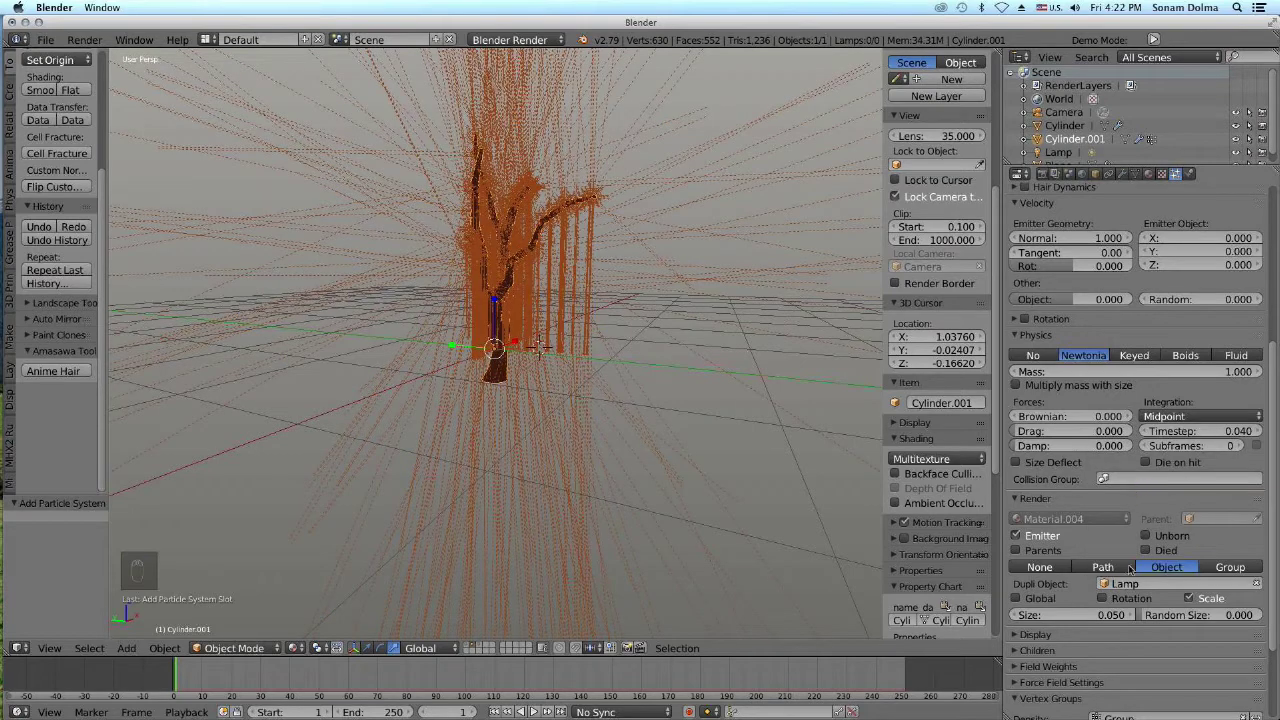
{"action": "left_click", "coordinate": [1240, 586]}
{"action": "left_click", "coordinate": [1172, 585]}
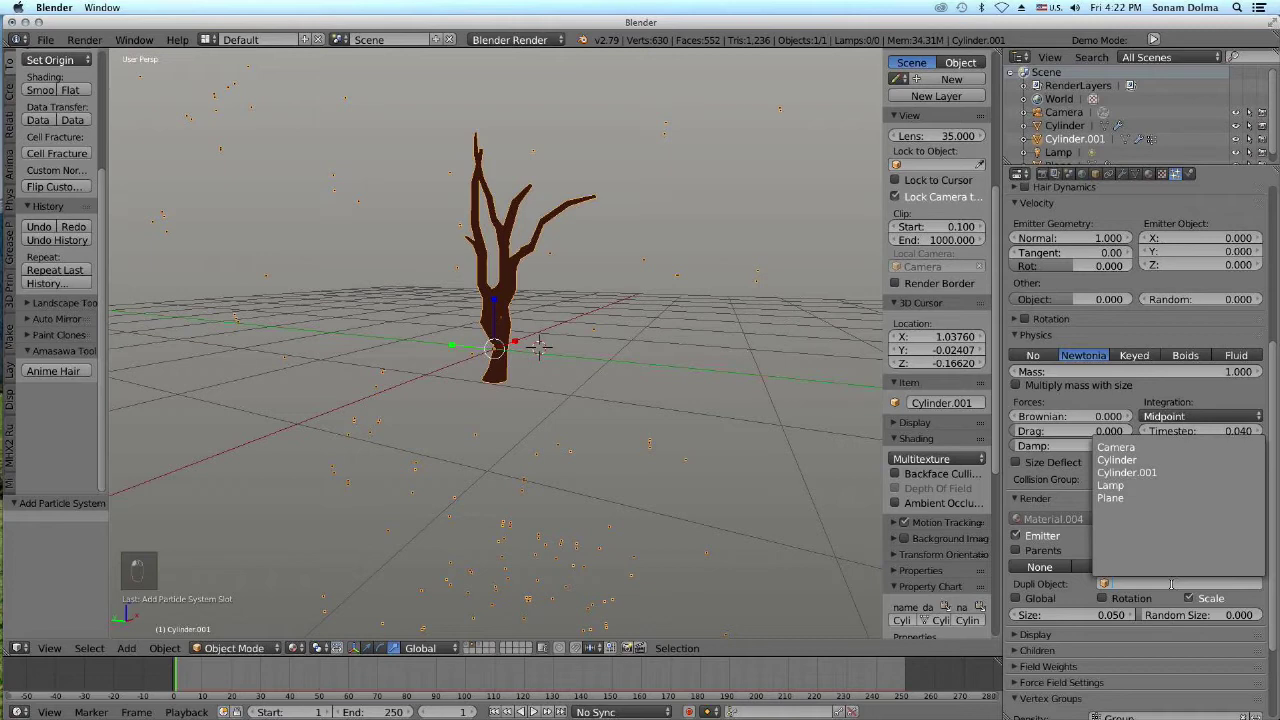
{"action": "left_click", "coordinate": [1118, 499]}
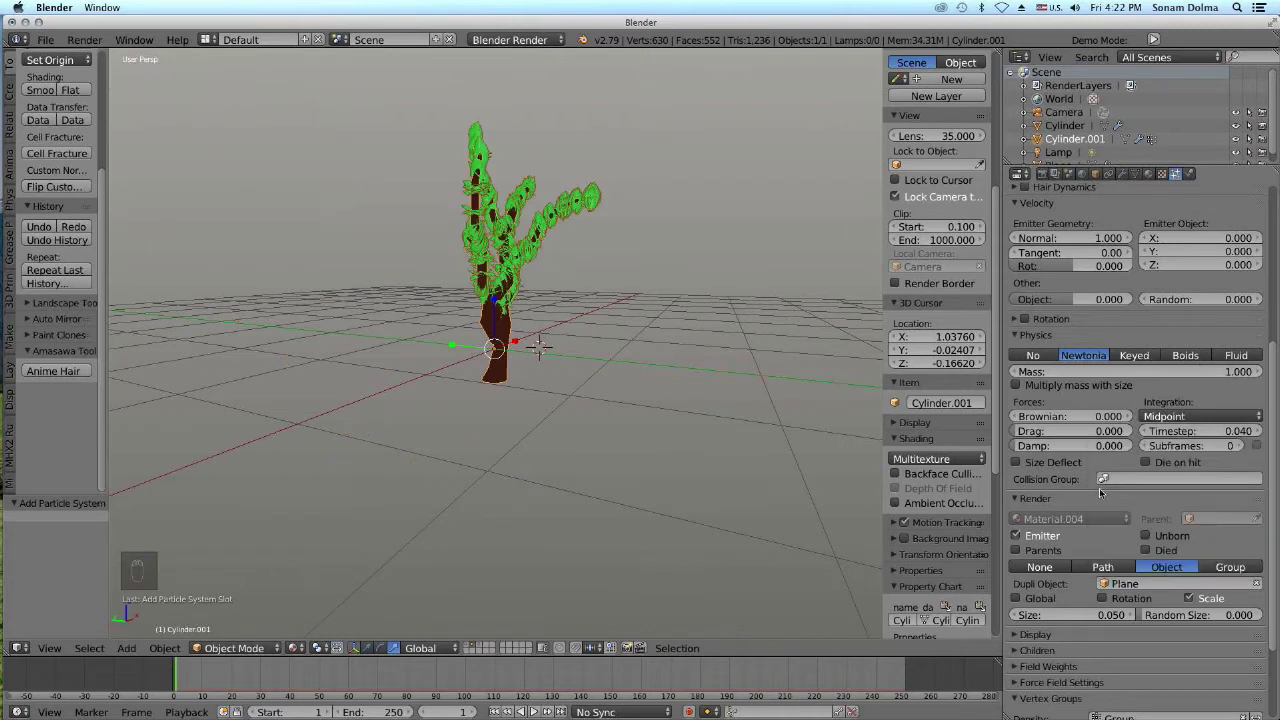
{"action": "middle_click_drag", "start_coordinate": [620, 370], "coordinate": [766, 374]}
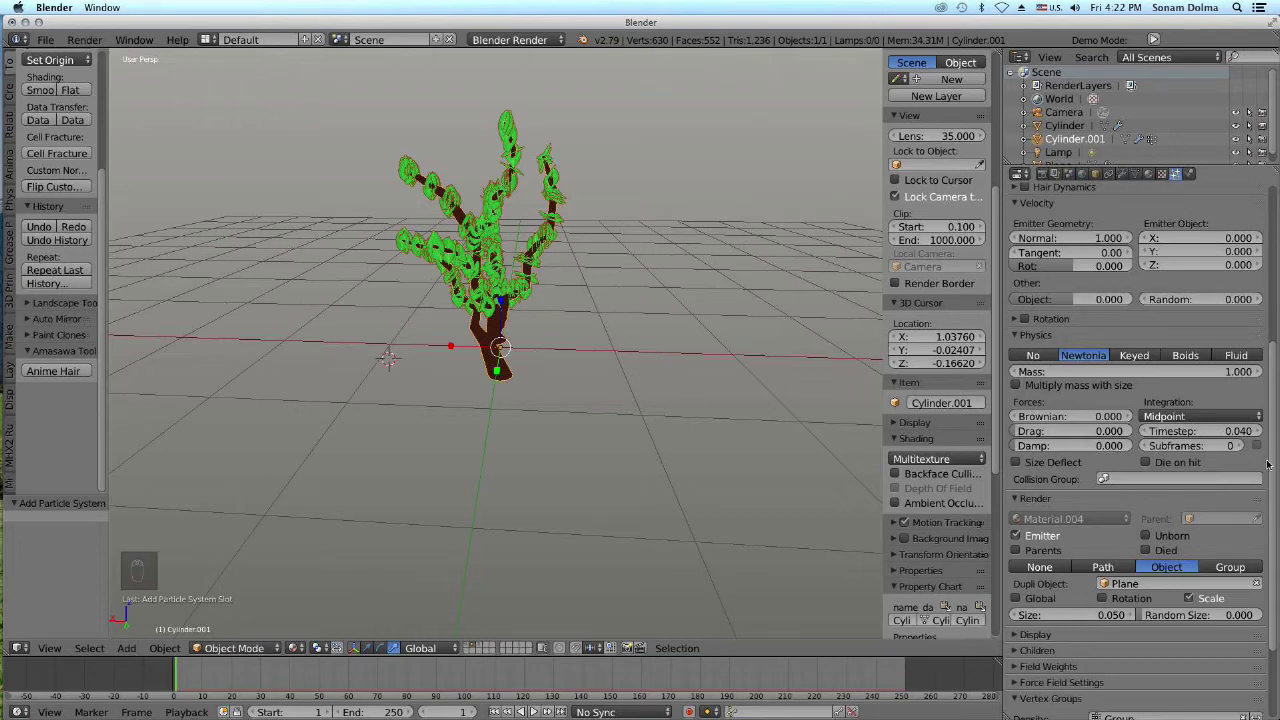
Set the hair system's emitter object velocity to X 0.850, Y 0.290 and Z 0.100
{"action": "scroll", "coordinate": [1147, 423], "scroll_direction": "up", "scroll_amount": 3}
{"action": "left_click_drag", "start_coordinate": [1195, 318], "coordinate": [1197, 345]}
{"action": "scroll", "coordinate": [641, 293], "scroll_direction": "down", "scroll_amount": 3}
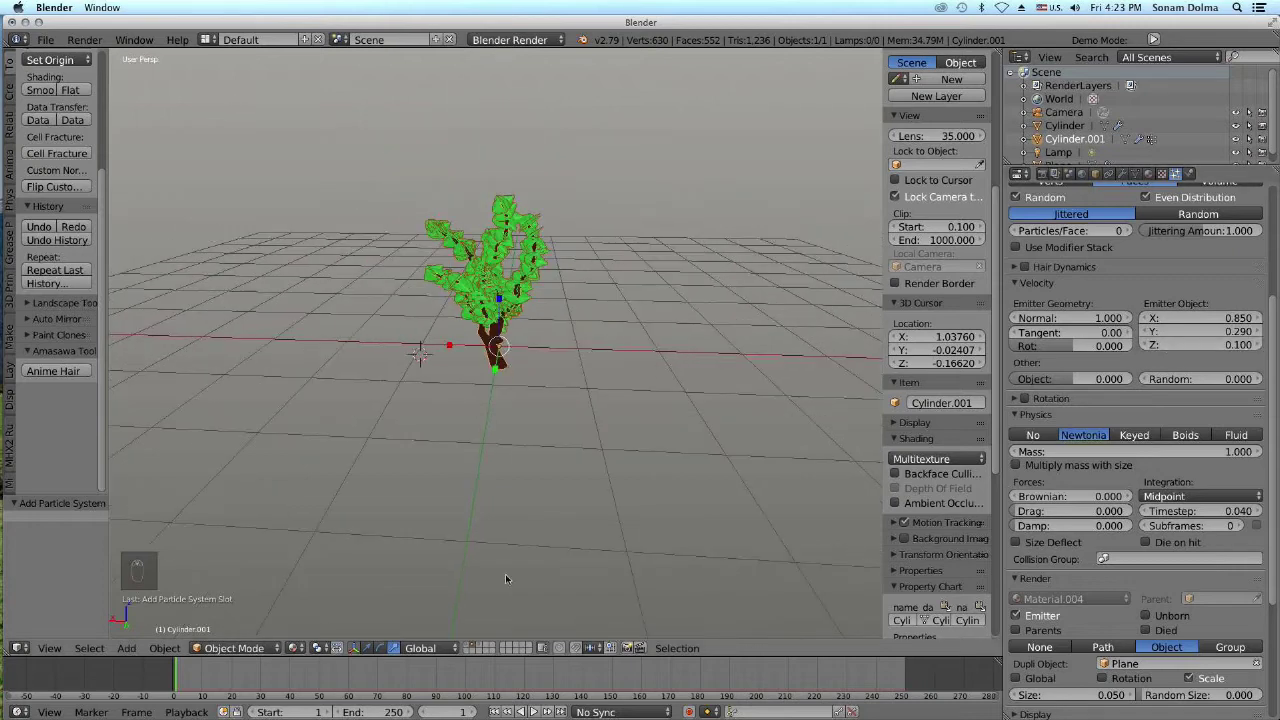
Show the leaf's layer, select the leaf and, in top view, move it about 1.09 in X and -0.43 in Y to the 3D cursor
{"action": "left_click", "coordinate": [480, 649]}
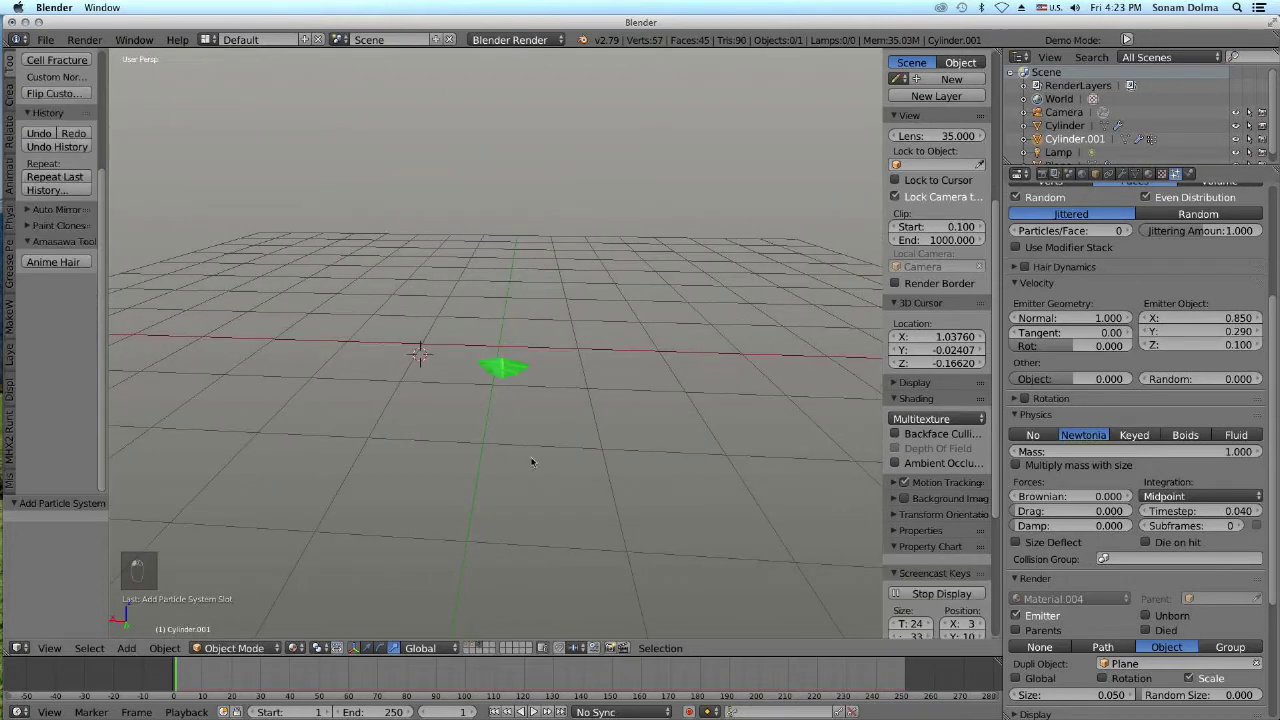
{"action": "right_click", "coordinate": [507, 370]}
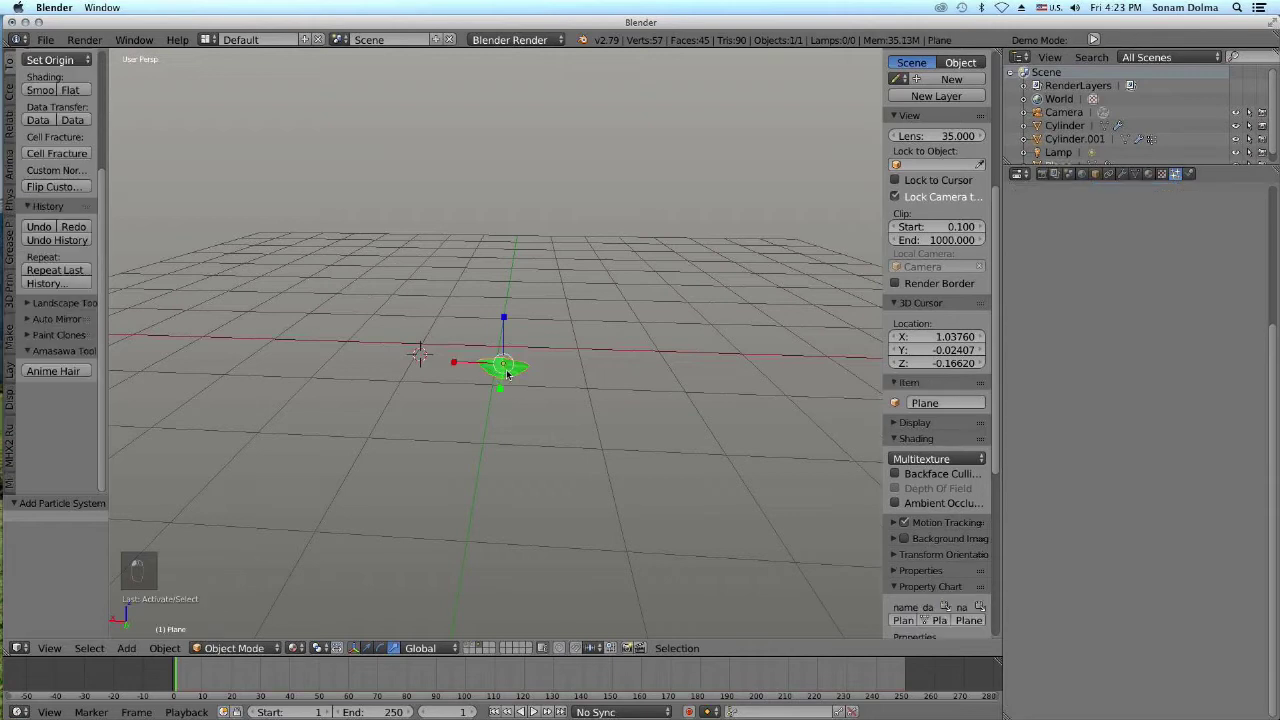
{"action": "left_click", "coordinate": [50, 649]}
{"action": "left_click", "coordinate": [64, 586]}
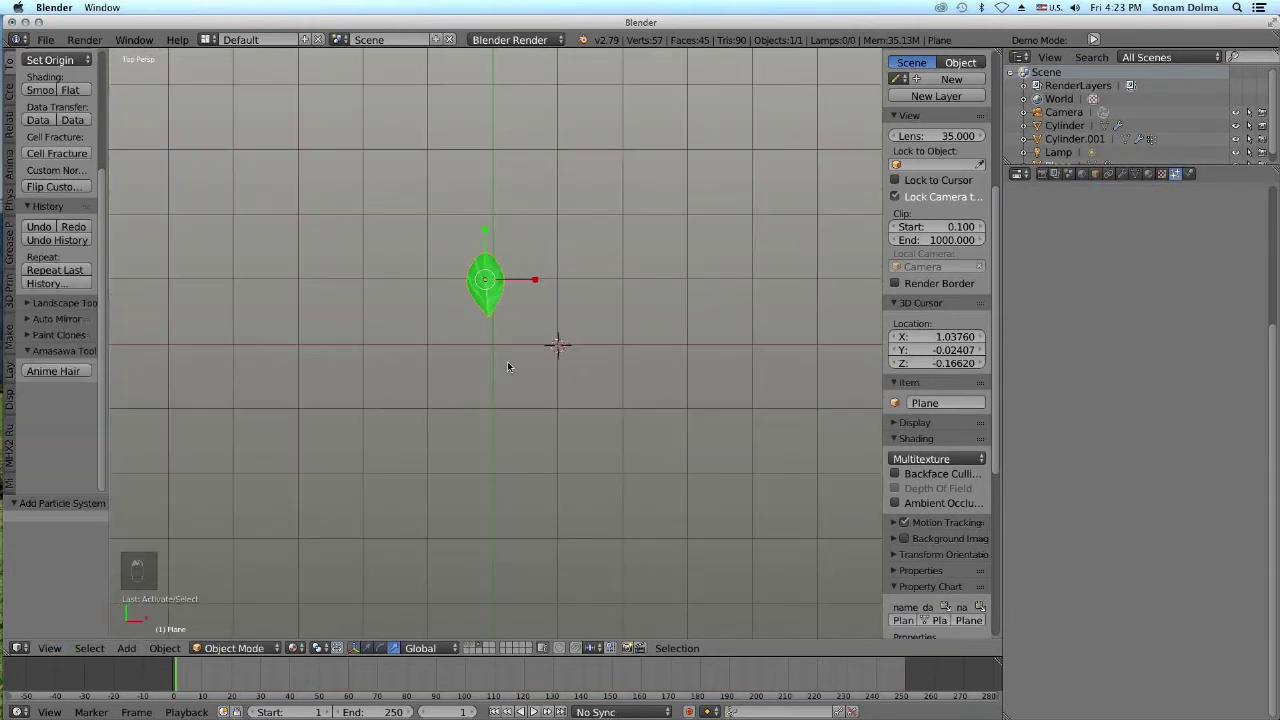
{"action": "key", "text": "g"}
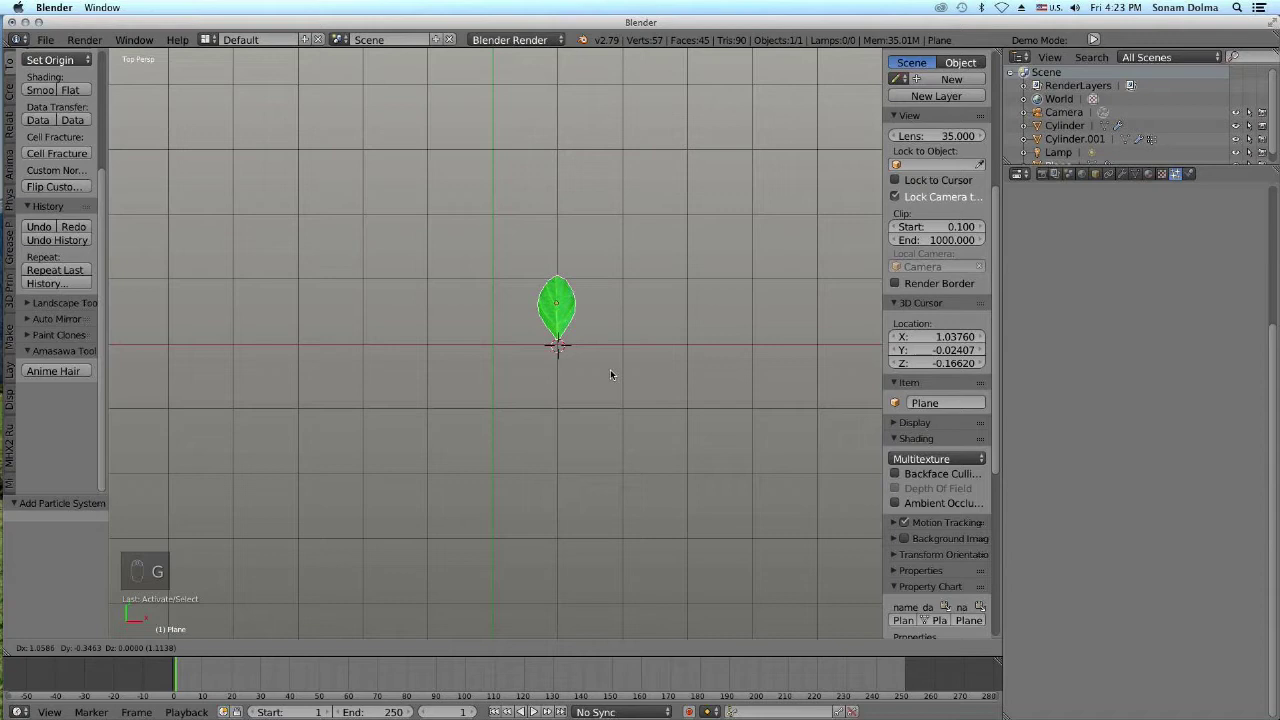
{"action": "left_click", "coordinate": [612, 375]}
In Edit Mode, shift the leaf mesh upward so its stem base meets the object origin, enlarge it slightly, and return to Object Mode
{"action": "left_click", "coordinate": [230, 650]}
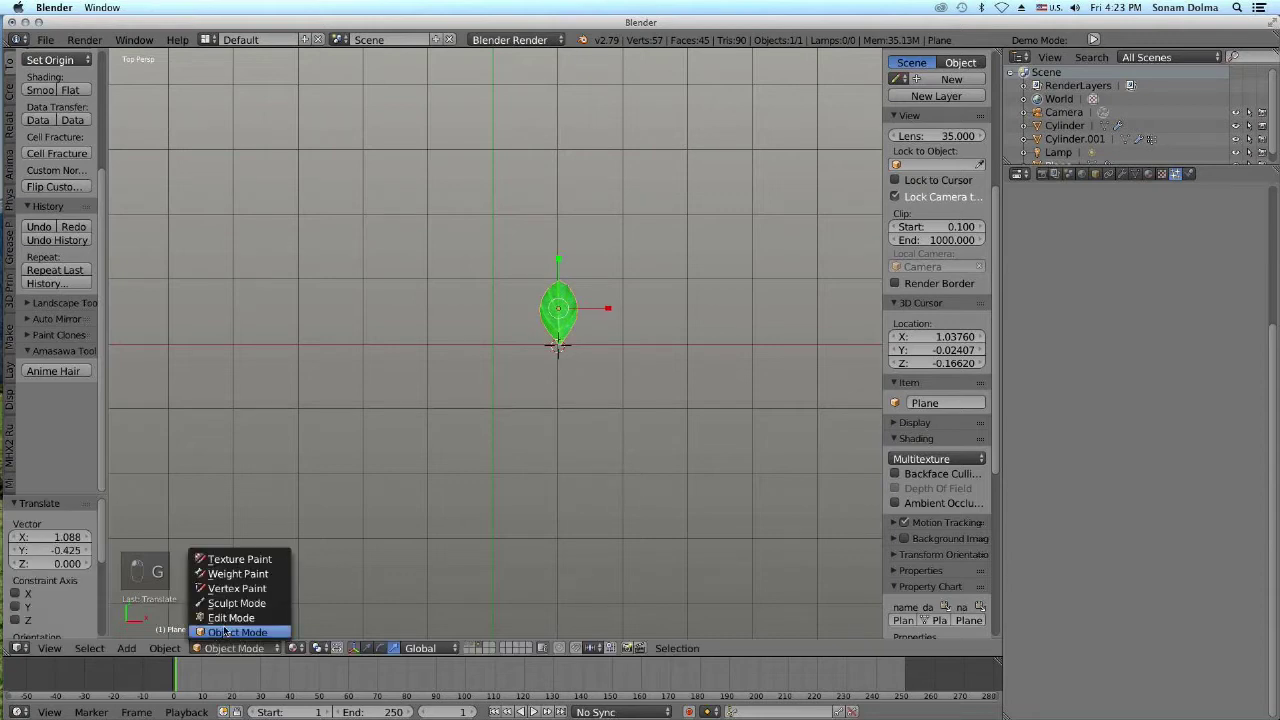
{"action": "left_click", "coordinate": [230, 614]}
{"action": "key", "text": "g"}
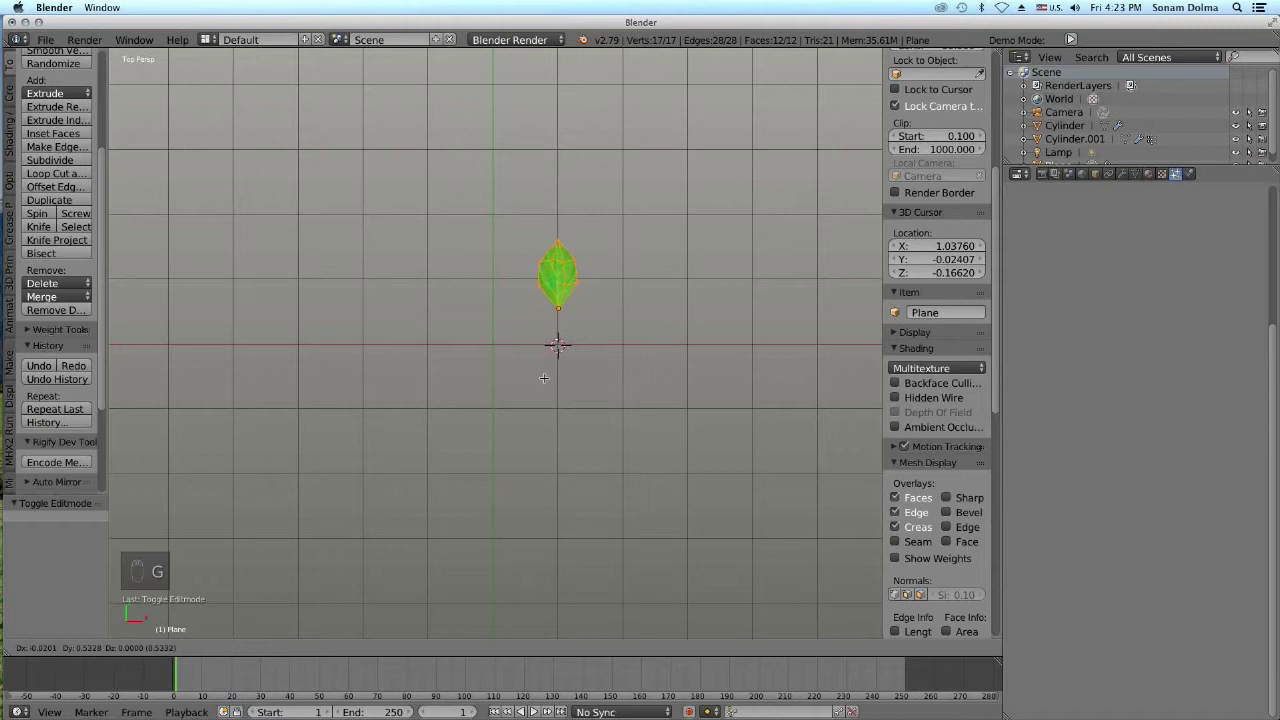
{"action": "left_click", "coordinate": [544, 378]}
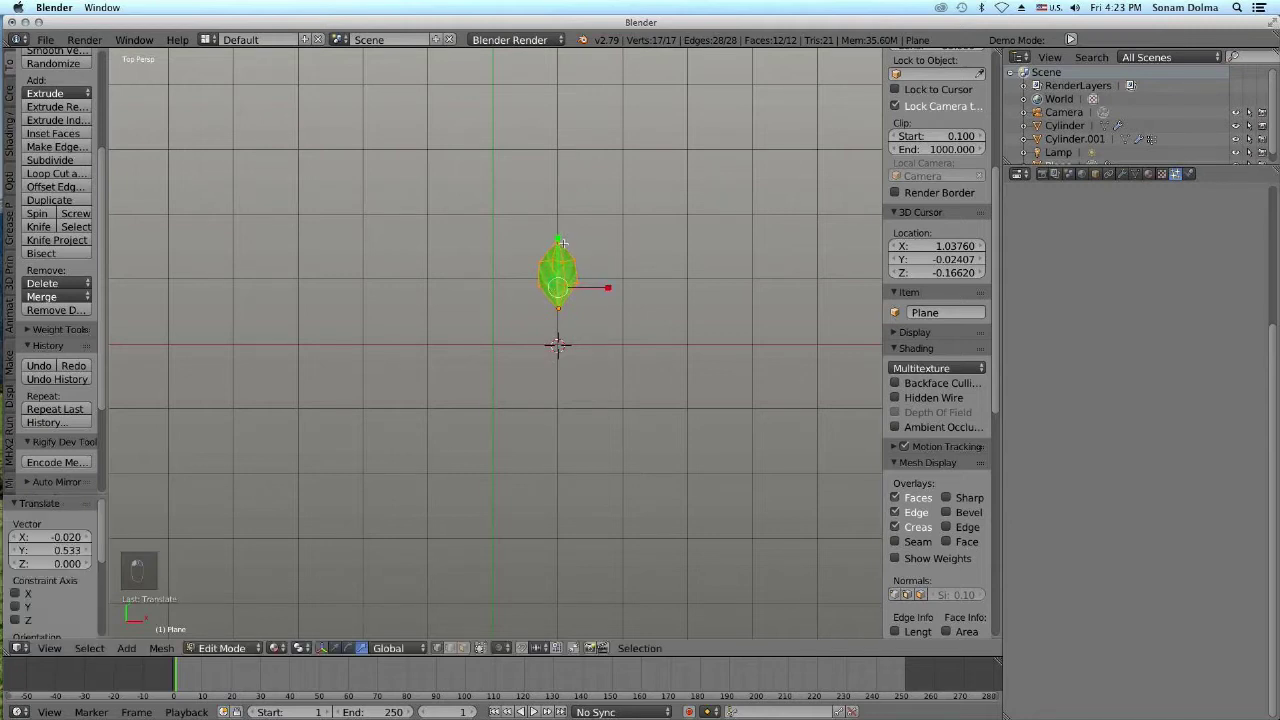
{"action": "key", "text": "s"}
{"action": "left_click", "coordinate": [698, 321]}
{"action": "key", "text": "g"}
{"action": "left_click", "coordinate": [598, 355]}
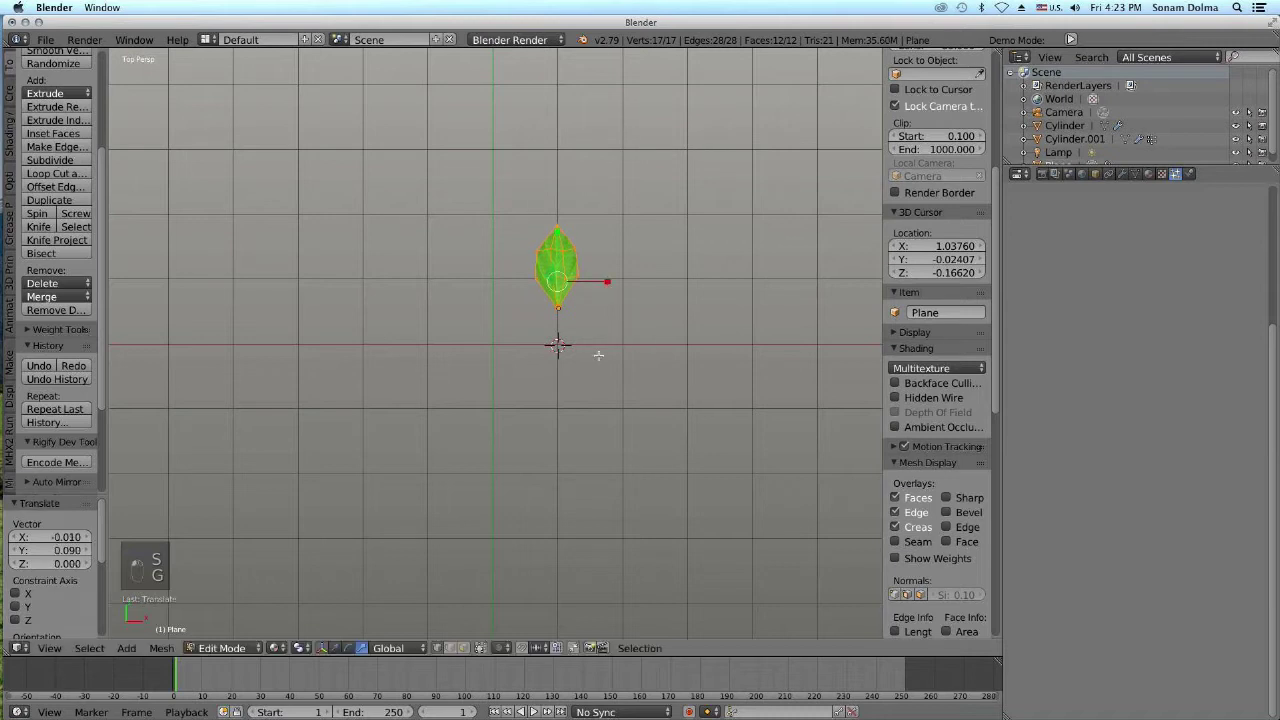
{"action": "left_click", "coordinate": [240, 648]}
{"action": "left_click", "coordinate": [215, 646]}
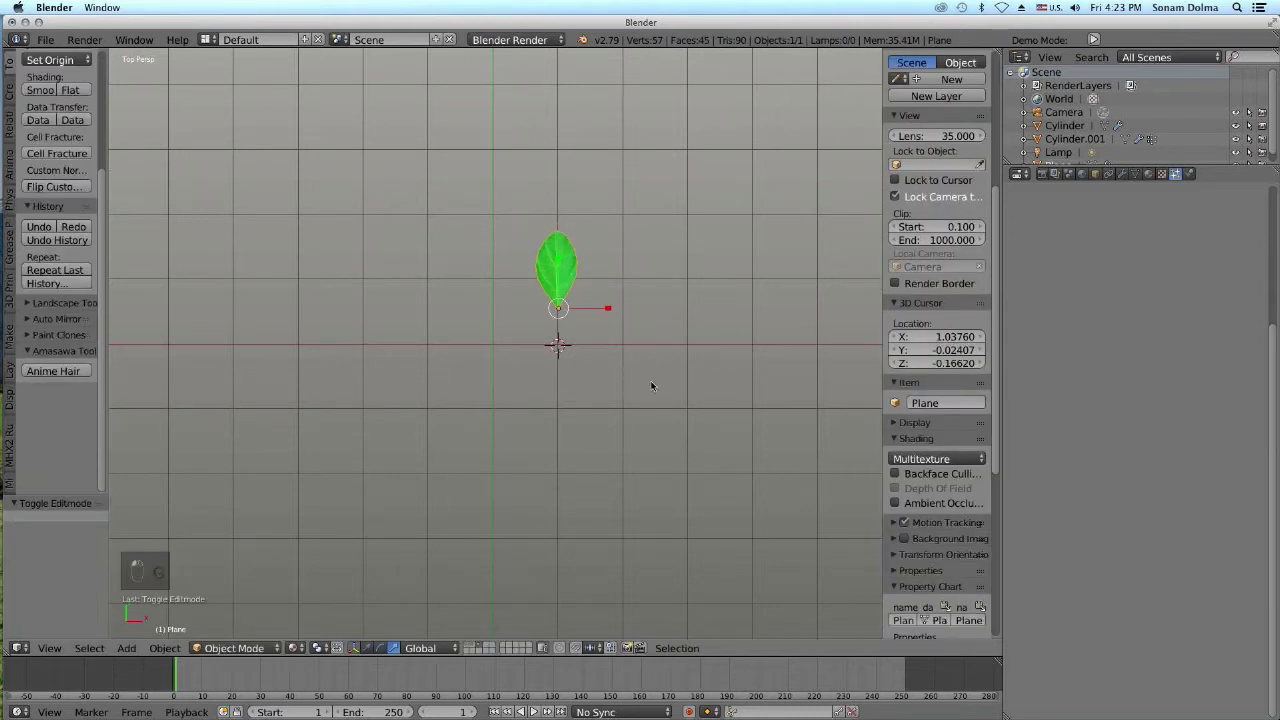
Move the leaf about -0.62 along Y so its base sits at the 3D cursor, and show the trunk's layer again
{"action": "key", "text": "g"}
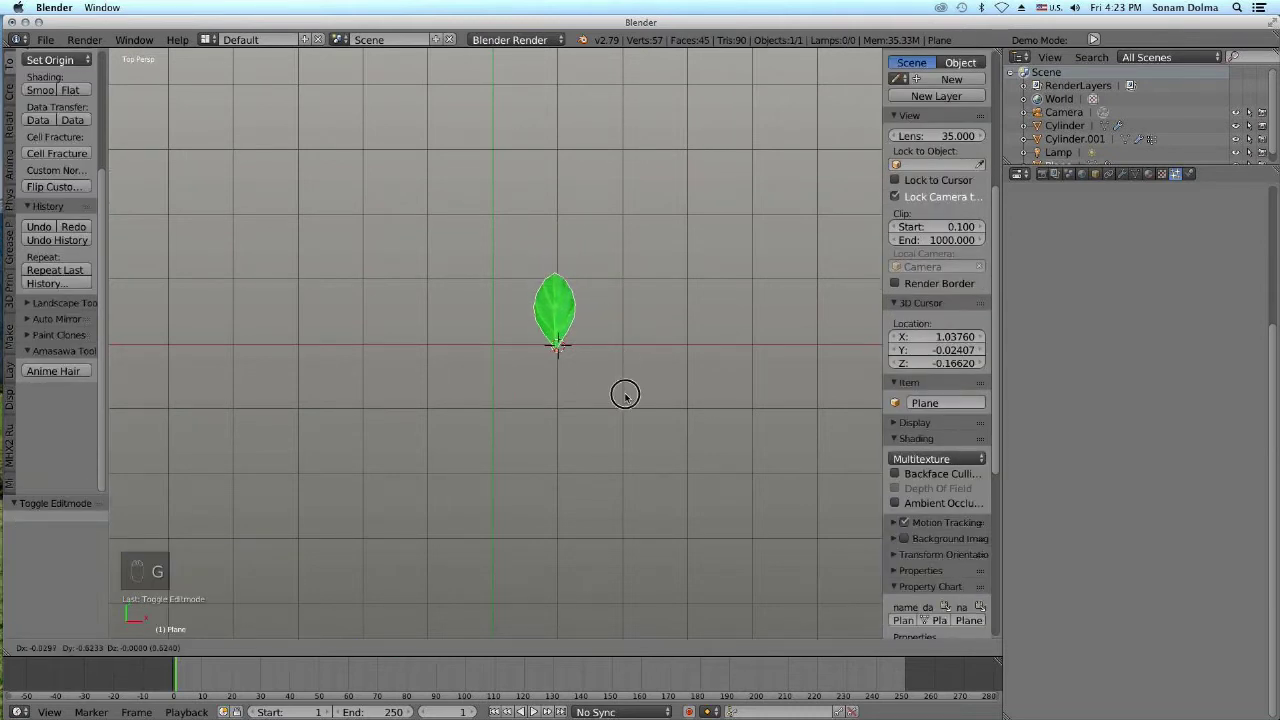
{"action": "left_click", "coordinate": [625, 394]}
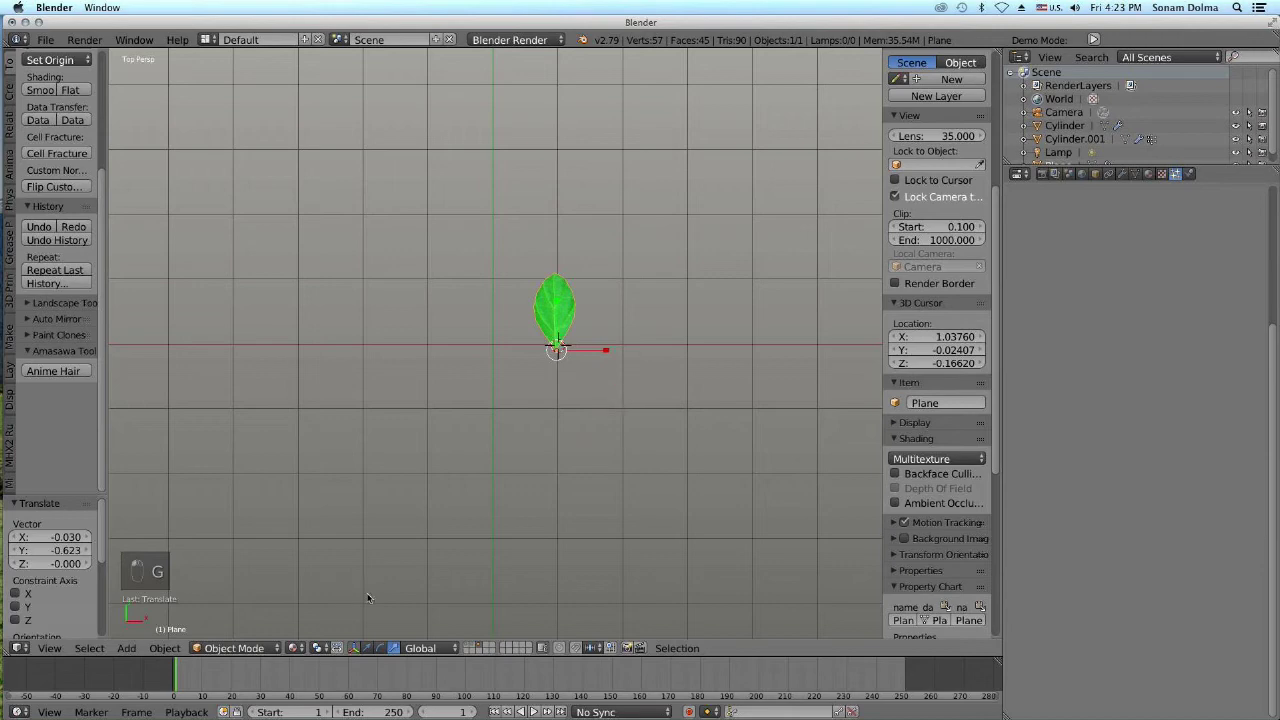
{"action": "left_click", "coordinate": [471, 648]}
{"action": "middle_click_drag", "start_coordinate": [613, 424], "coordinate": [525, 303]}
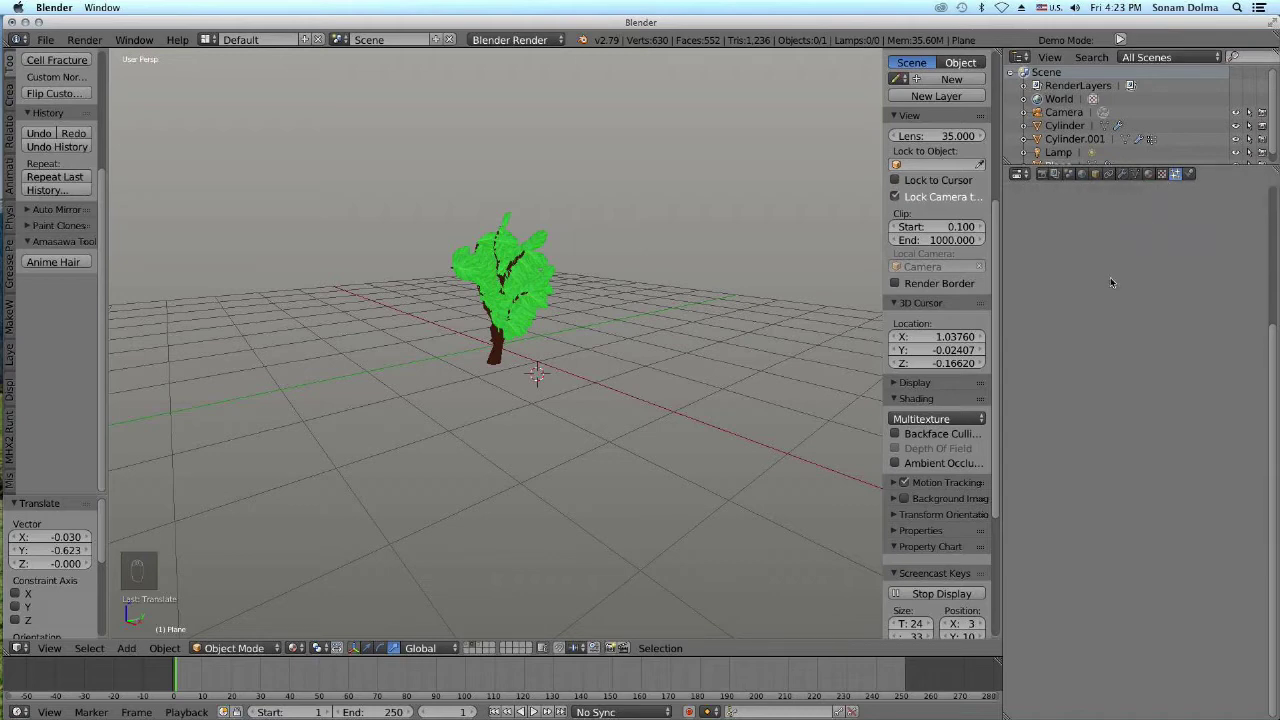
Select the trunk and set its hair emitter object velocity to X -0.560, Y 0.460, Z 1.070 and its tangent velocity to 1.27
{"action": "left_click", "coordinate": [1075, 139]}
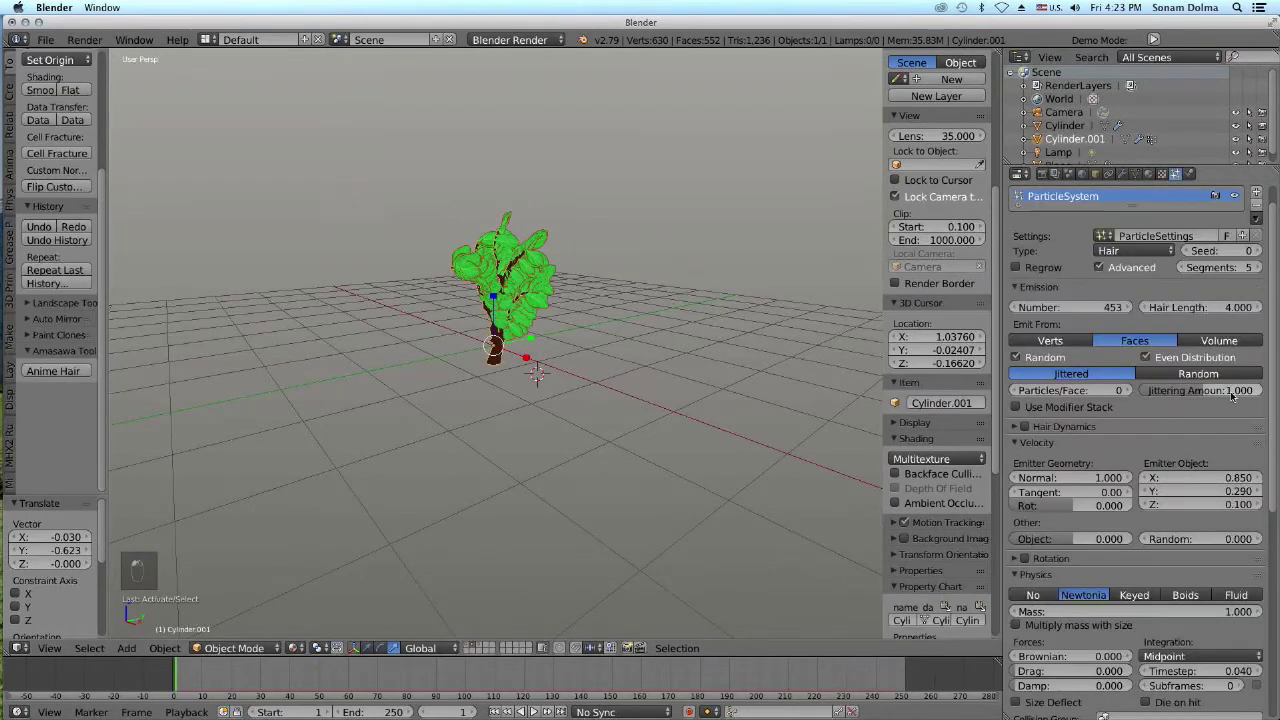
{"action": "scroll", "coordinate": [1160, 349], "scroll_direction": "up", "scroll_amount": 1}
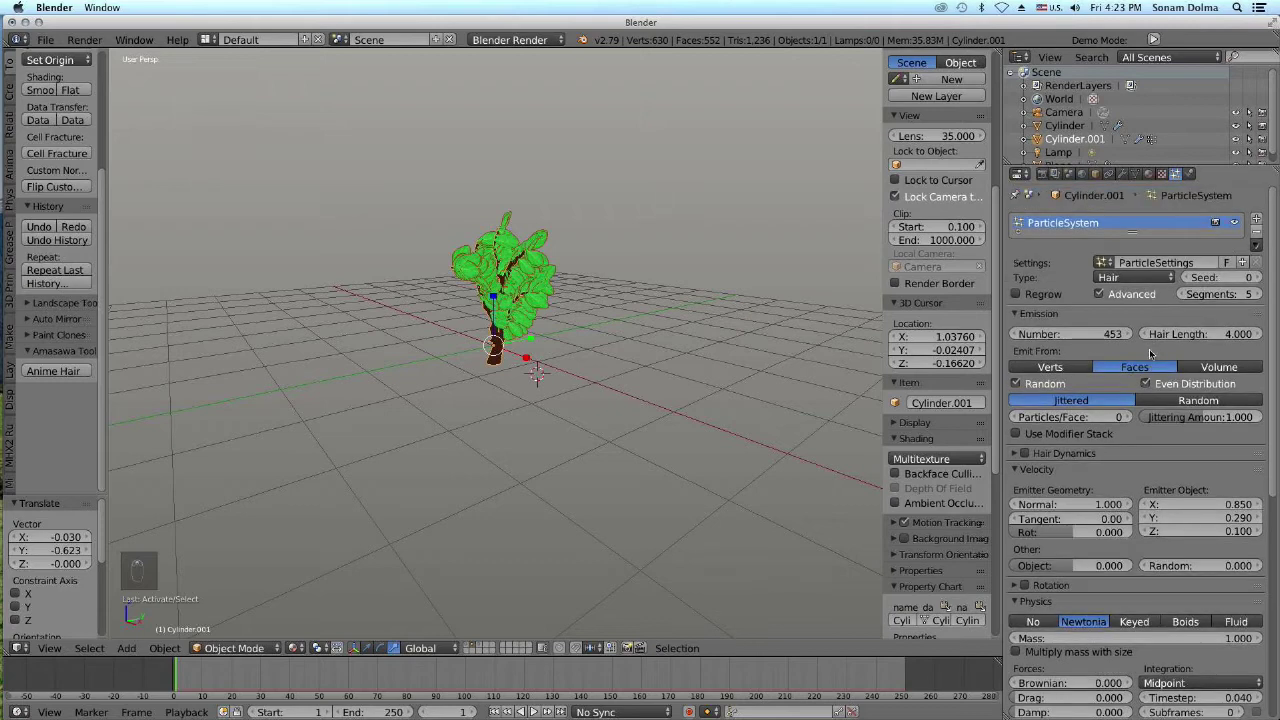
{"action": "scroll", "coordinate": [1149, 349], "scroll_direction": "down", "scroll_amount": 3}
{"action": "left_click_drag", "start_coordinate": [1181, 438], "coordinate": [1146, 426]}
{"action": "scroll", "coordinate": [1146, 427], "scroll_direction": "up", "scroll_amount": 2}
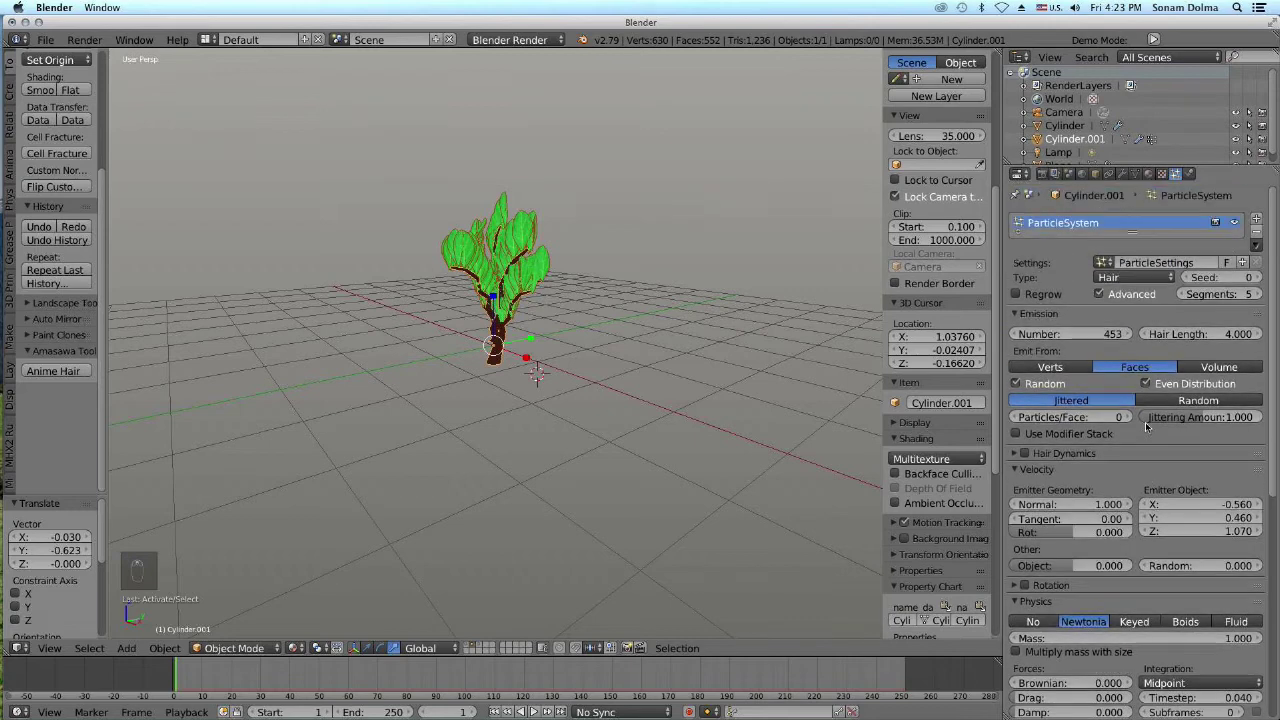
{"action": "left_click_drag", "start_coordinate": [1080, 519], "coordinate": [1154, 519]}
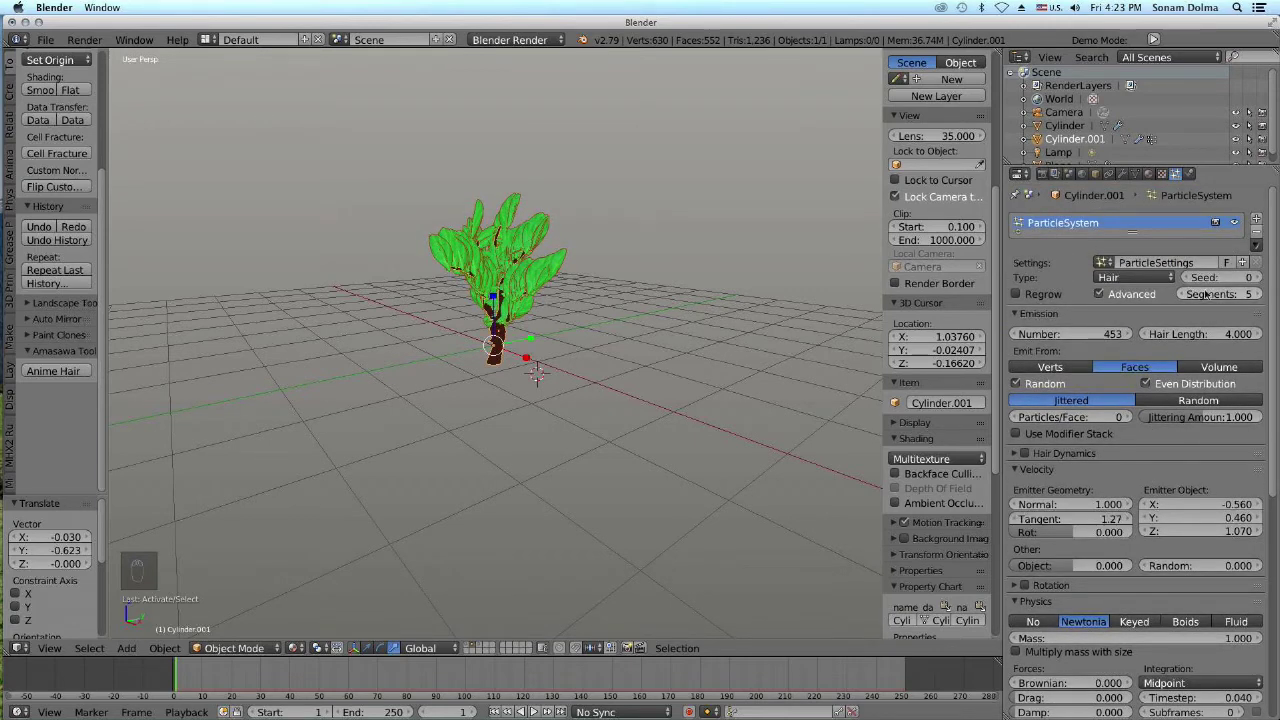
Set the hair system's seed to 1 and the leaves' random size to 0.674
{"action": "left_click", "coordinate": [1259, 278]}
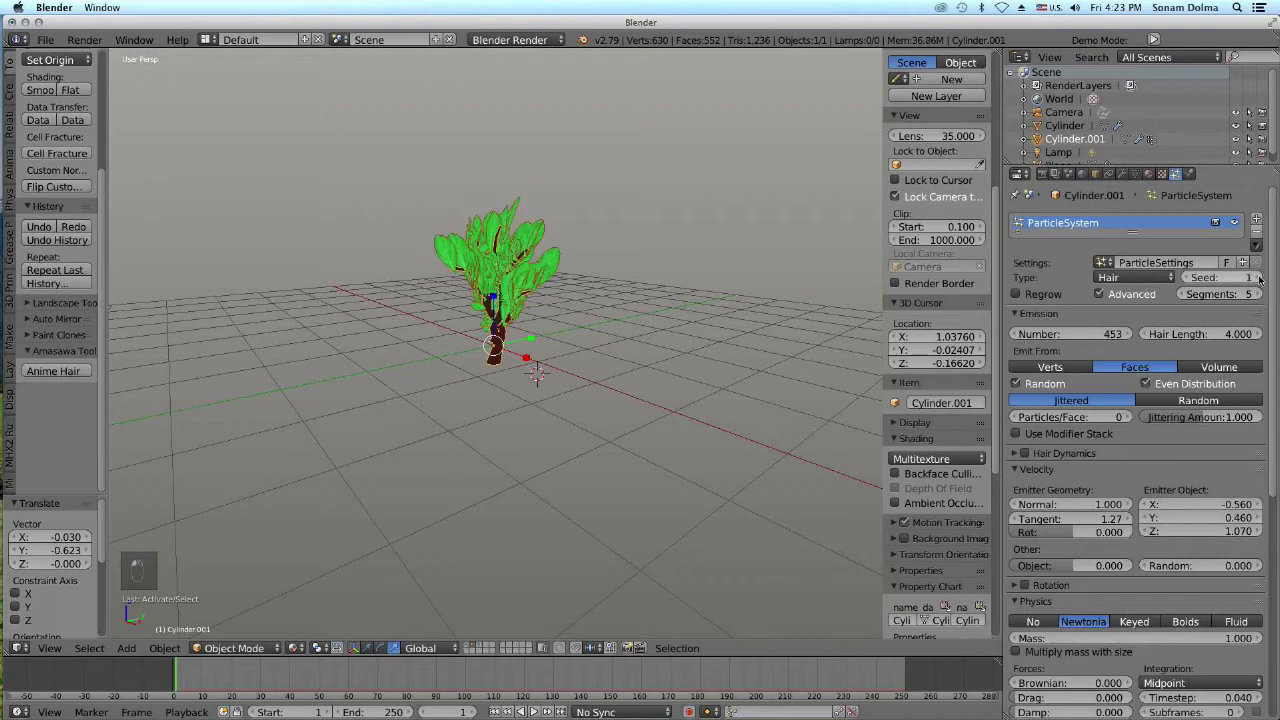
{"action": "scroll", "coordinate": [1135, 531], "scroll_direction": "down", "scroll_amount": 4}
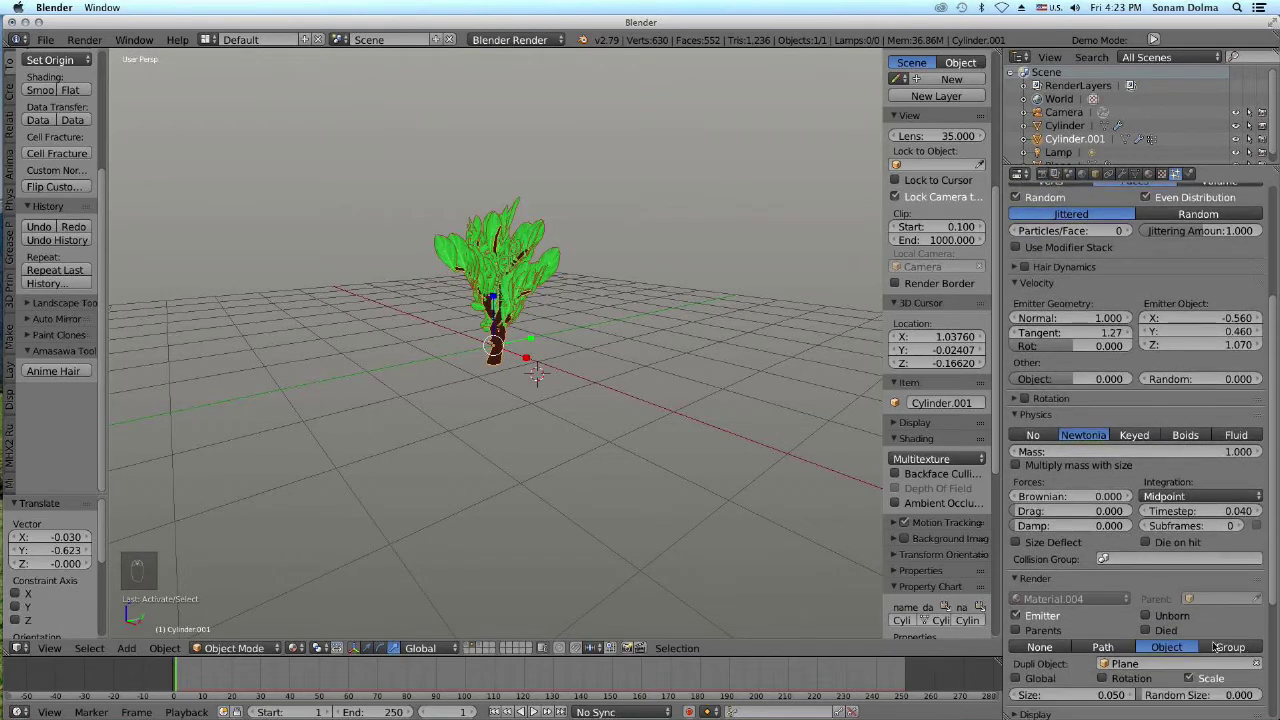
{"action": "left_click_drag", "start_coordinate": [1160, 641], "coordinate": [1207, 638]}
{"action": "middle_click_drag", "start_coordinate": [708, 423], "coordinate": [873, 414]}
{"action": "scroll", "coordinate": [738, 368], "scroll_direction": "up", "scroll_amount": 4}
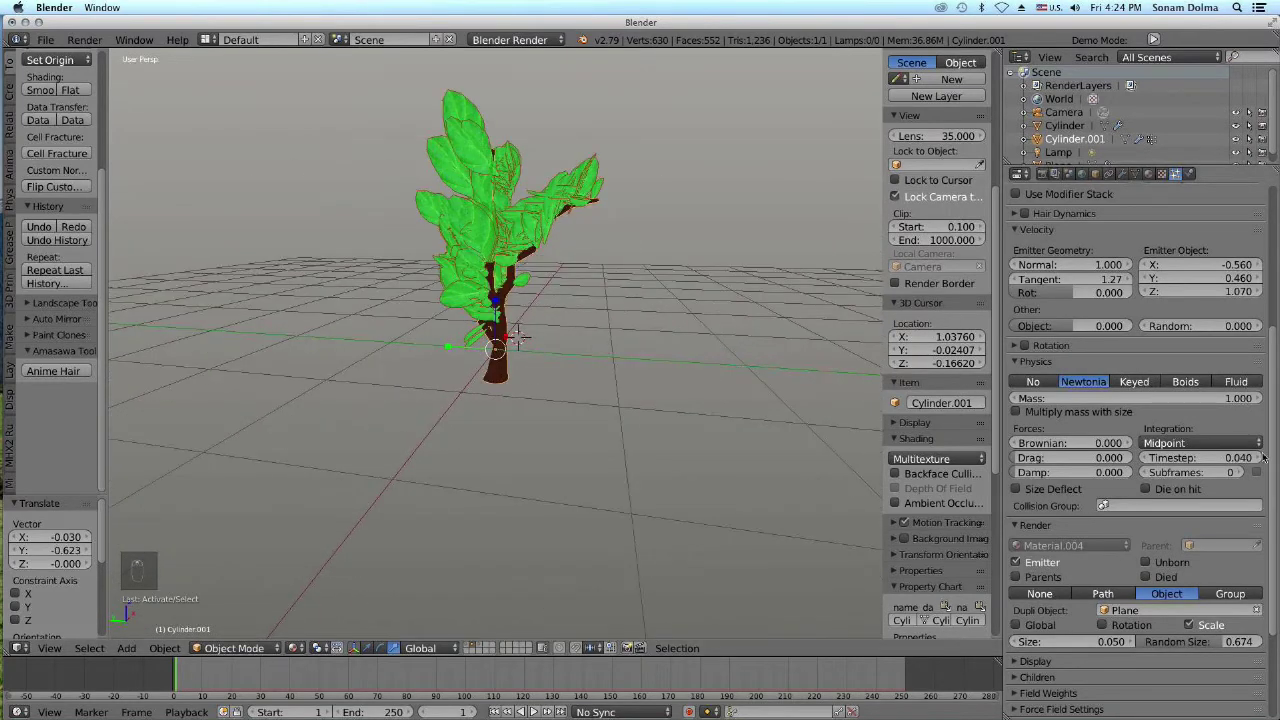
Set the hair's normal velocity to 1.070 and the emitter object velocity to X -2.140 and Z 0.590
{"action": "scroll", "coordinate": [1212, 420], "scroll_direction": "up", "scroll_amount": 2}
{"action": "left_click_drag", "start_coordinate": [1204, 357], "coordinate": [1126, 357]}
{"action": "left_click_drag", "start_coordinate": [1205, 344], "coordinate": [1043, 344]}
{"action": "left_click_drag", "start_coordinate": [1200, 371], "coordinate": [877, 344]}
{"action": "mouse_move", "coordinate": [1065, 344]}
{"action": "left_mouse_down"}
{"action": "mouse_move", "coordinate": [1040, 344]}
{"action": "mouse_move", "coordinate": [1075, 344]}
{"action": "left_mouse_up"}
Adjust the emitter object velocity to X 0.130, Y 1.060 and Z 0.490, checking the foliage from several sides
{"action": "middle_click_drag", "start_coordinate": [480, 260], "coordinate": [726, 297]}
{"action": "left_click_drag", "start_coordinate": [1187, 358], "coordinate": [1259, 358]}
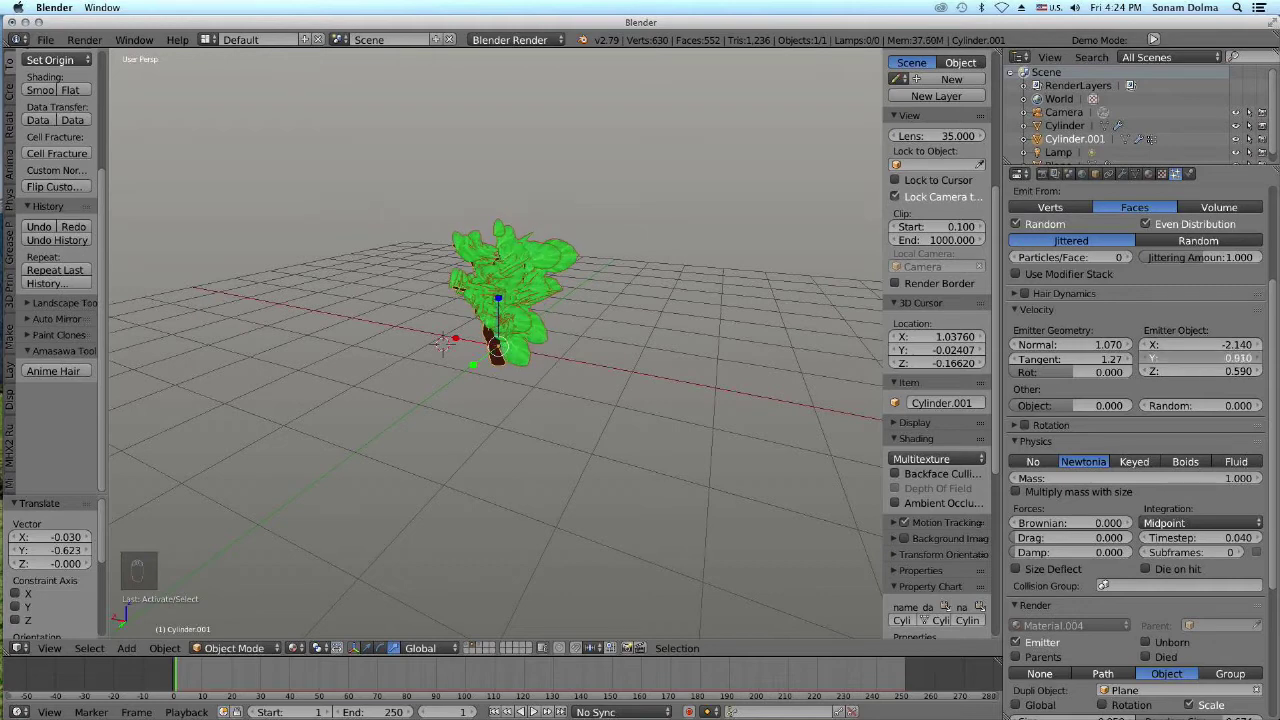
{"action": "left_click_drag", "start_coordinate": [1183, 370], "coordinate": [1262, 370]}
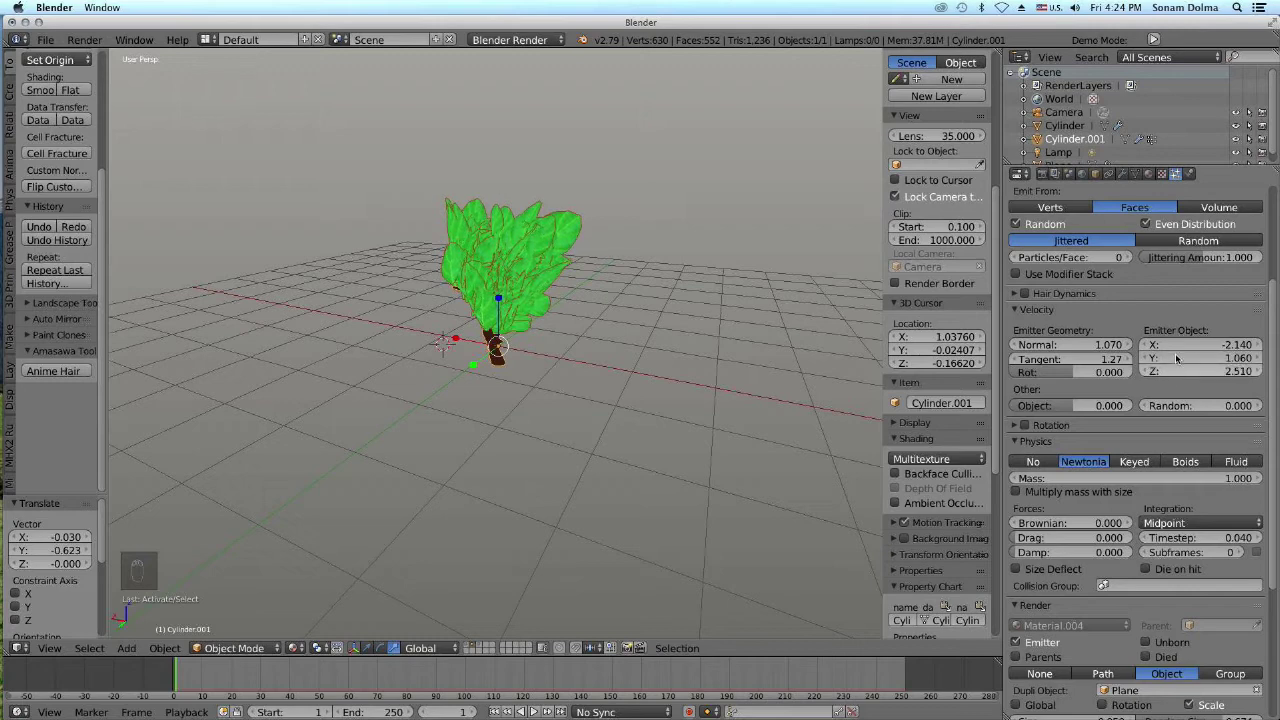
{"action": "left_click_drag", "start_coordinate": [1177, 345], "coordinate": [1240, 345]}
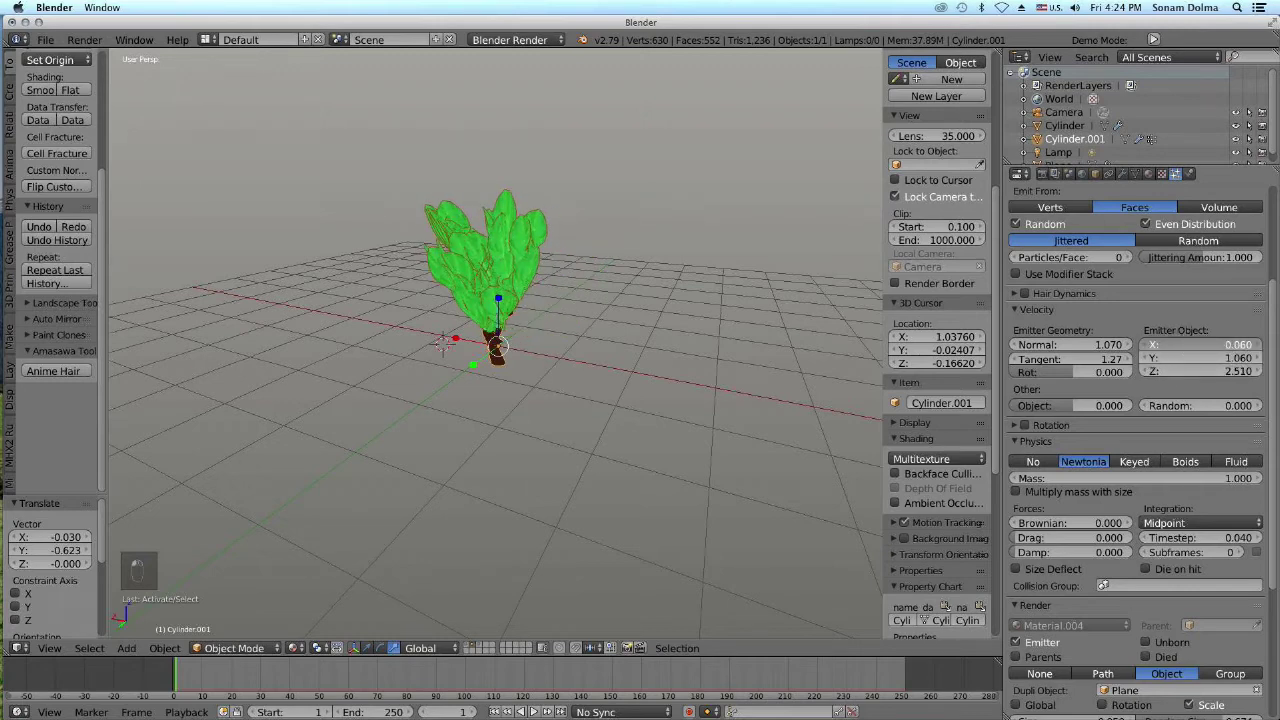
{"action": "middle_click_drag", "start_coordinate": [603, 362], "coordinate": [688, 360]}
{"action": "scroll", "coordinate": [688, 360], "scroll_direction": "up", "scroll_amount": 5}
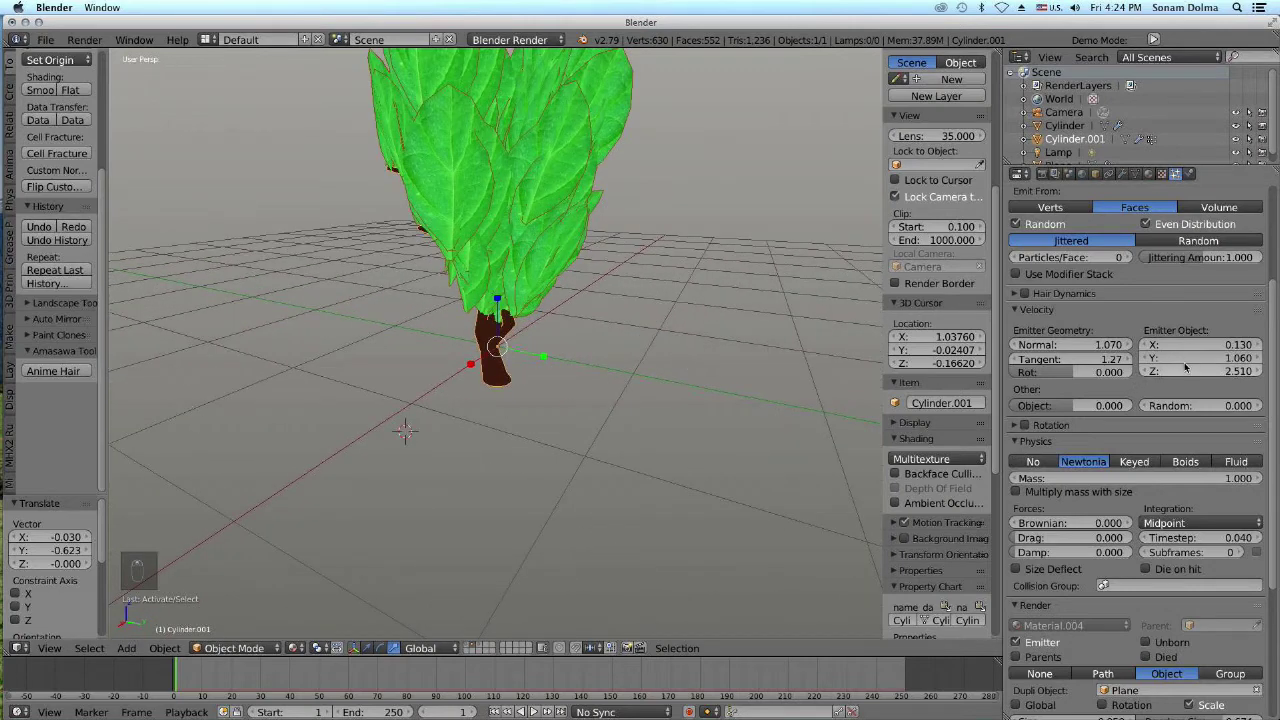
{"action": "left_click_drag", "start_coordinate": [1200, 371], "coordinate": [1040, 371]}
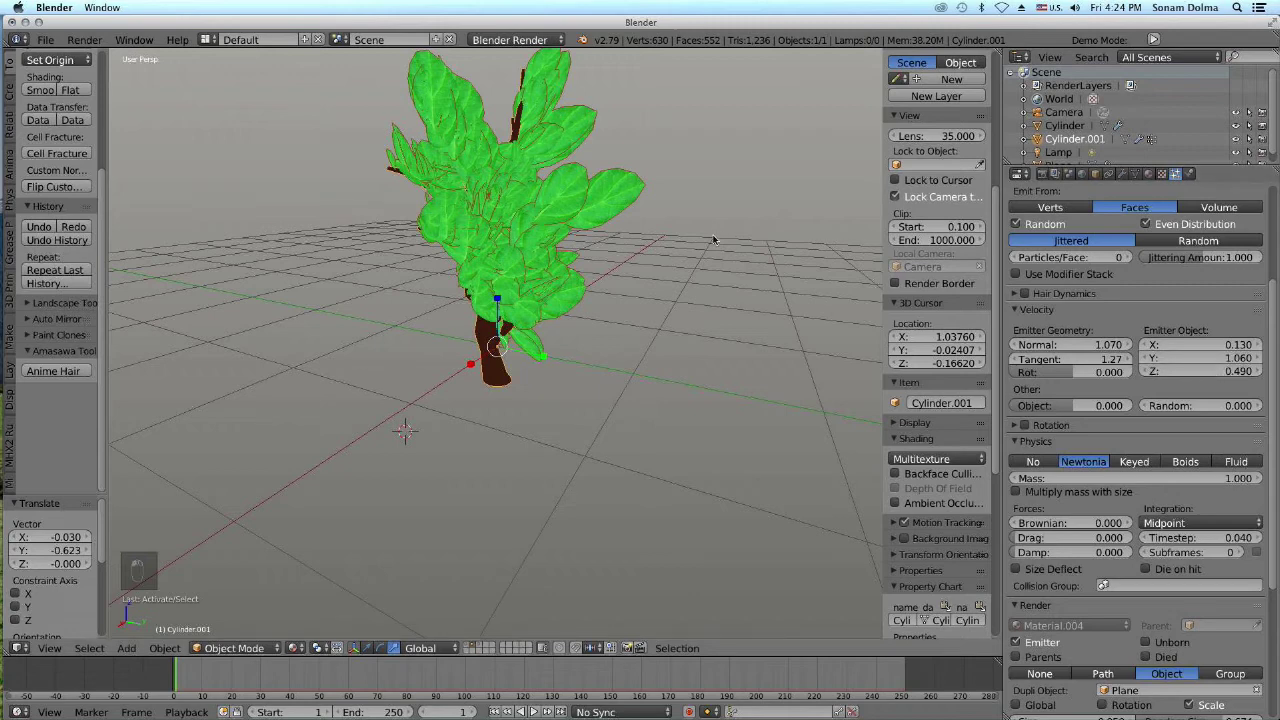
{"action": "scroll", "coordinate": [549, 382], "scroll_direction": "down", "scroll_amount": 5}
{"action": "middle_click_drag", "start_coordinate": [549, 382], "coordinate": [620, 372]}
{"action": "scroll", "coordinate": [601, 370], "scroll_direction": "right", "scroll_amount": 5}
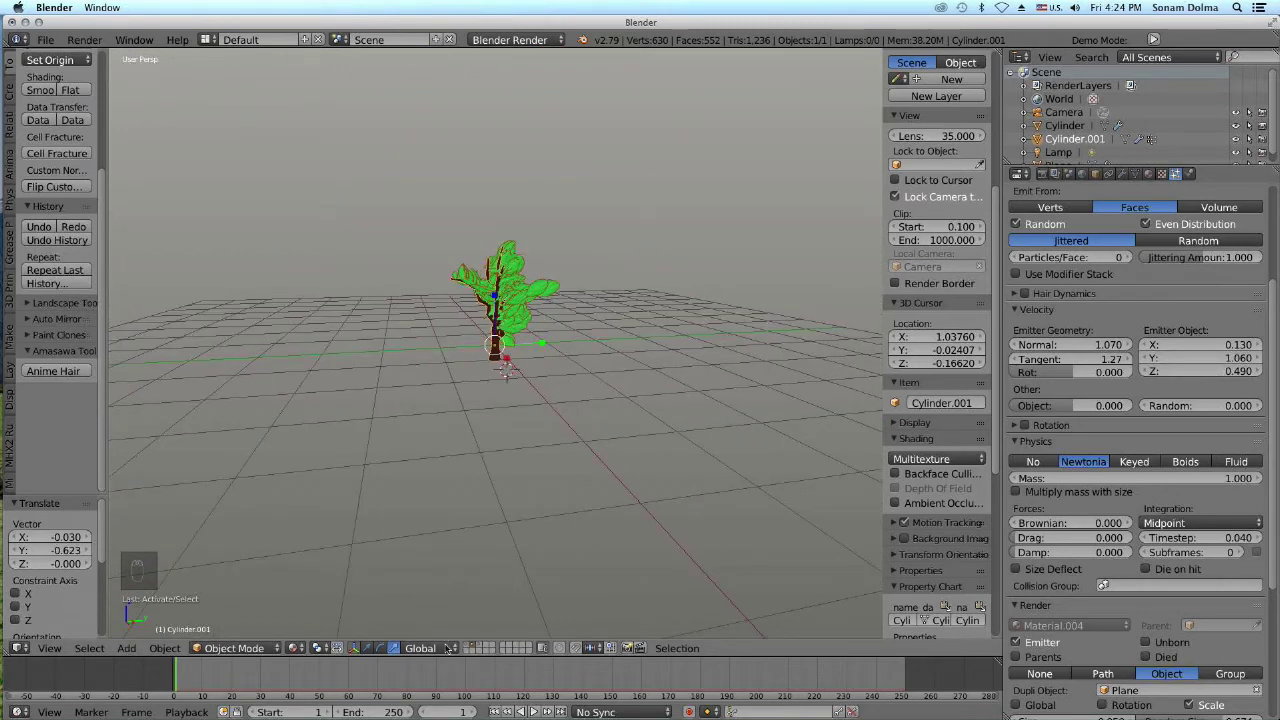
Move the leafy trunk to the first layer, show that layer, and scale the trunk to about 0.457
{"action": "key", "text": "m"}
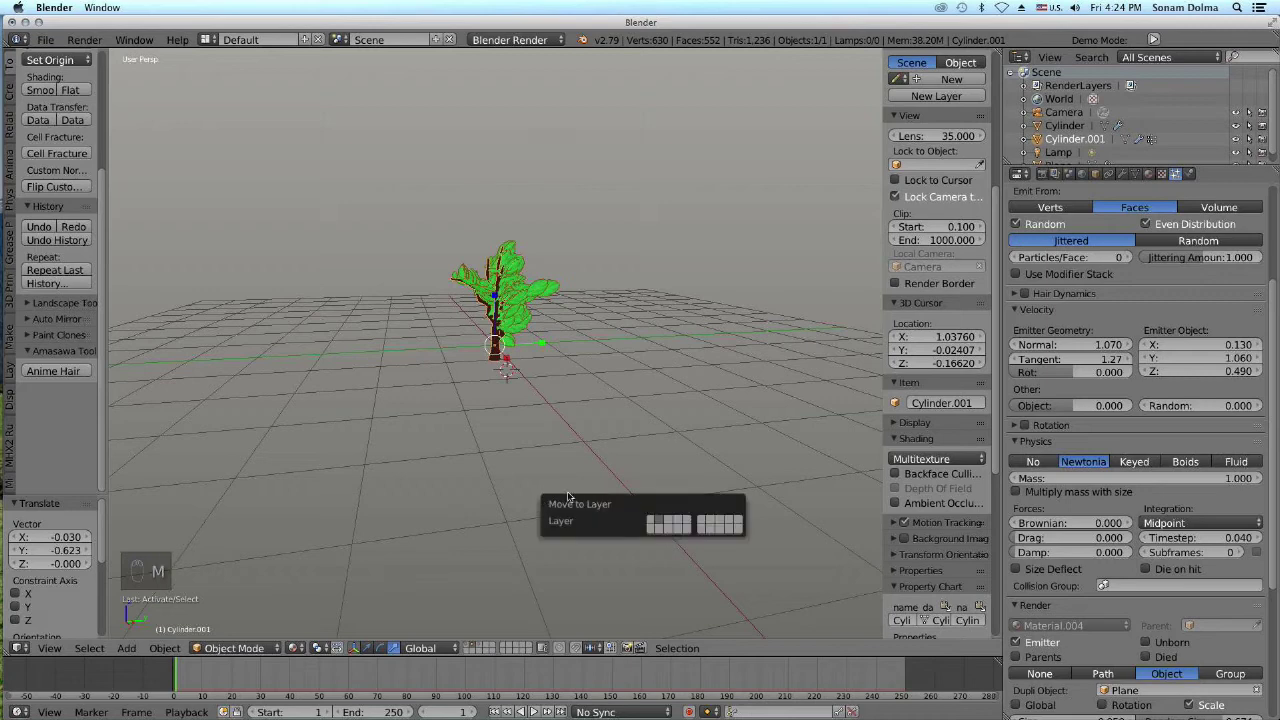
{"action": "left_click", "coordinate": [652, 525]}
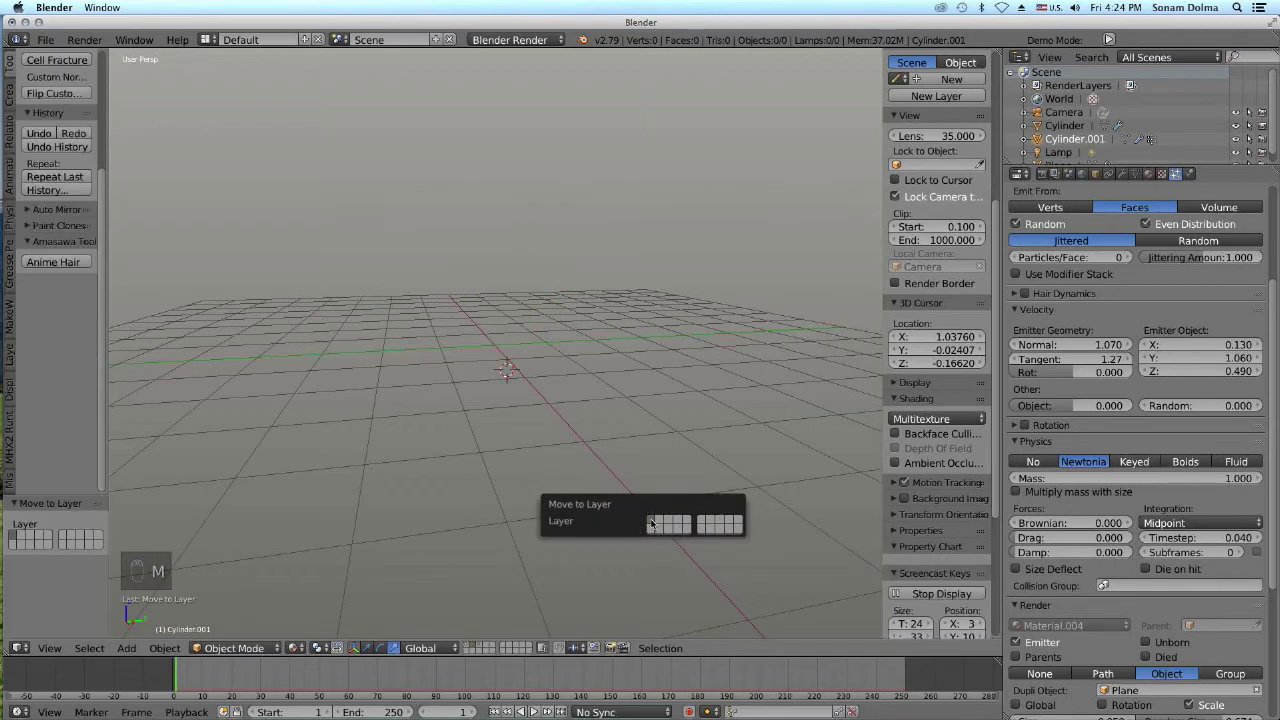
{"action": "left_click", "coordinate": [470, 645]}
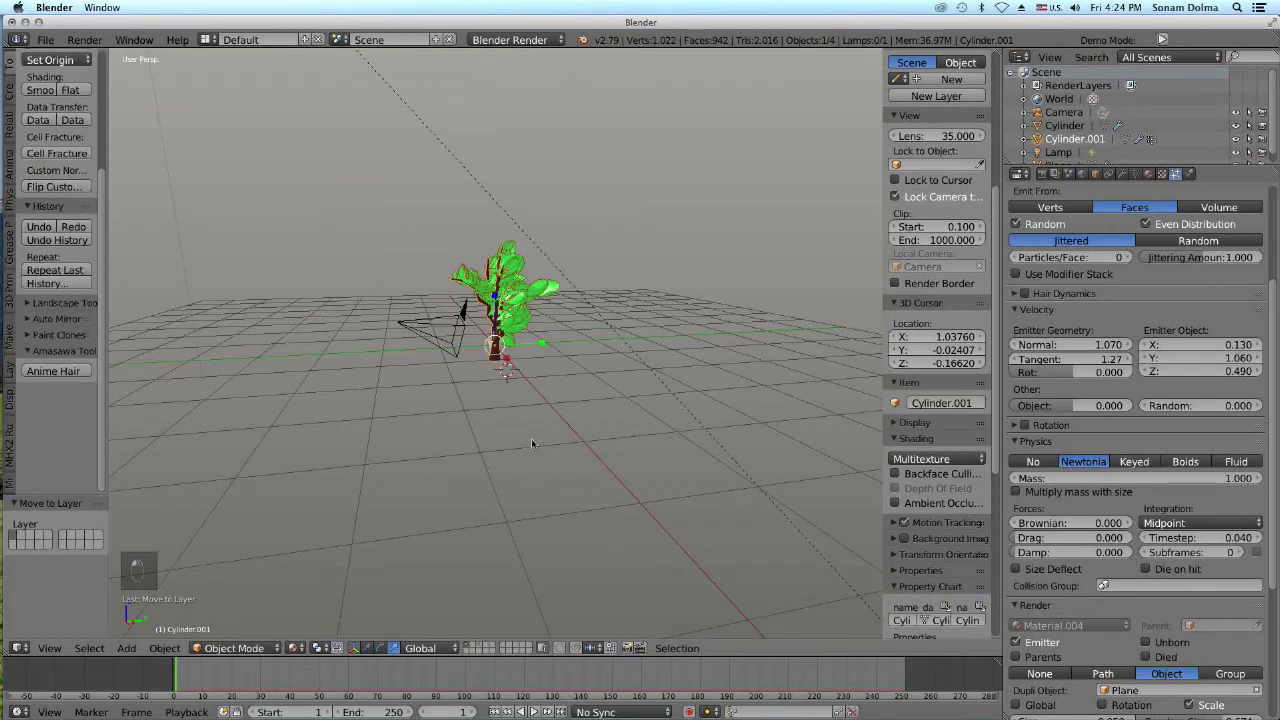
{"action": "key", "text": "s"}
{"action": "left_click", "coordinate": [583, 447]}
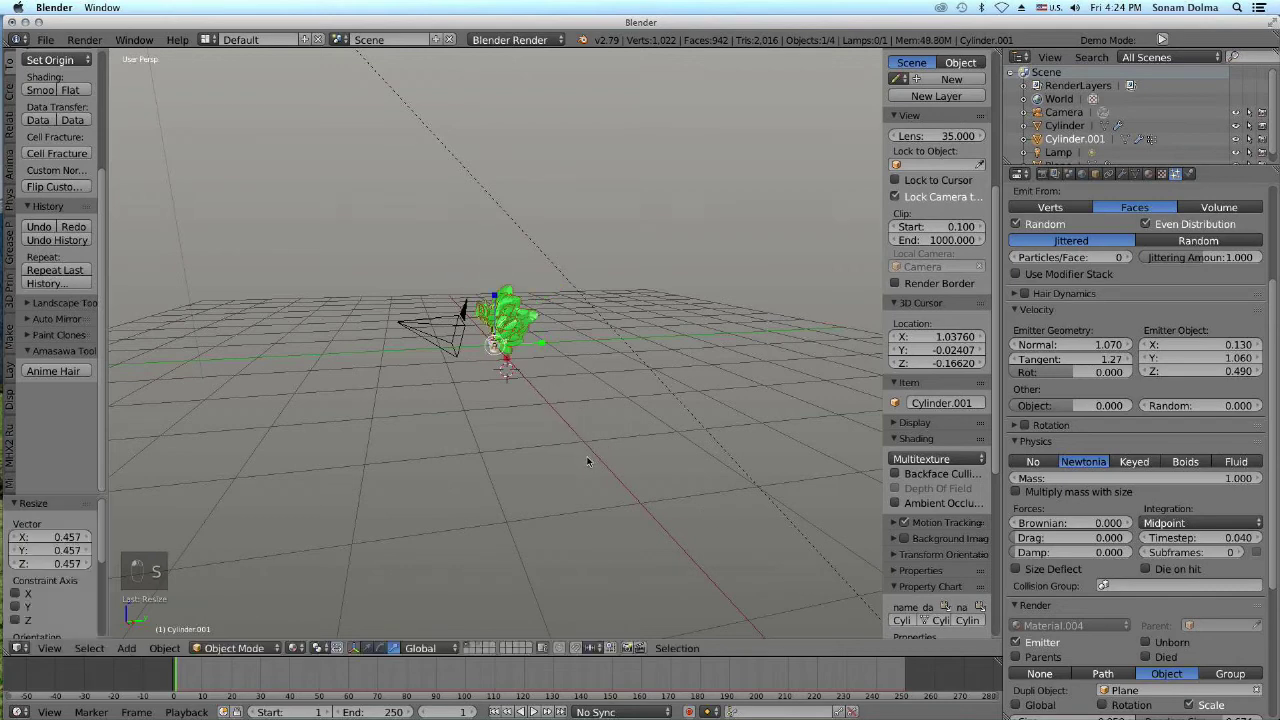
Move the leafy trunk by X -0.026, Y -0.010 and Z 0.097 into the pot, and set its material's specular intensity to 0
{"action": "scroll", "coordinate": [600, 462], "scroll_direction": "up", "scroll_amount": 5}
{"action": "key", "text": "g"}
{"action": "left_click", "coordinate": [567, 430]}
{"action": "middle_click_drag", "start_coordinate": [567, 430], "coordinate": [701, 446]}
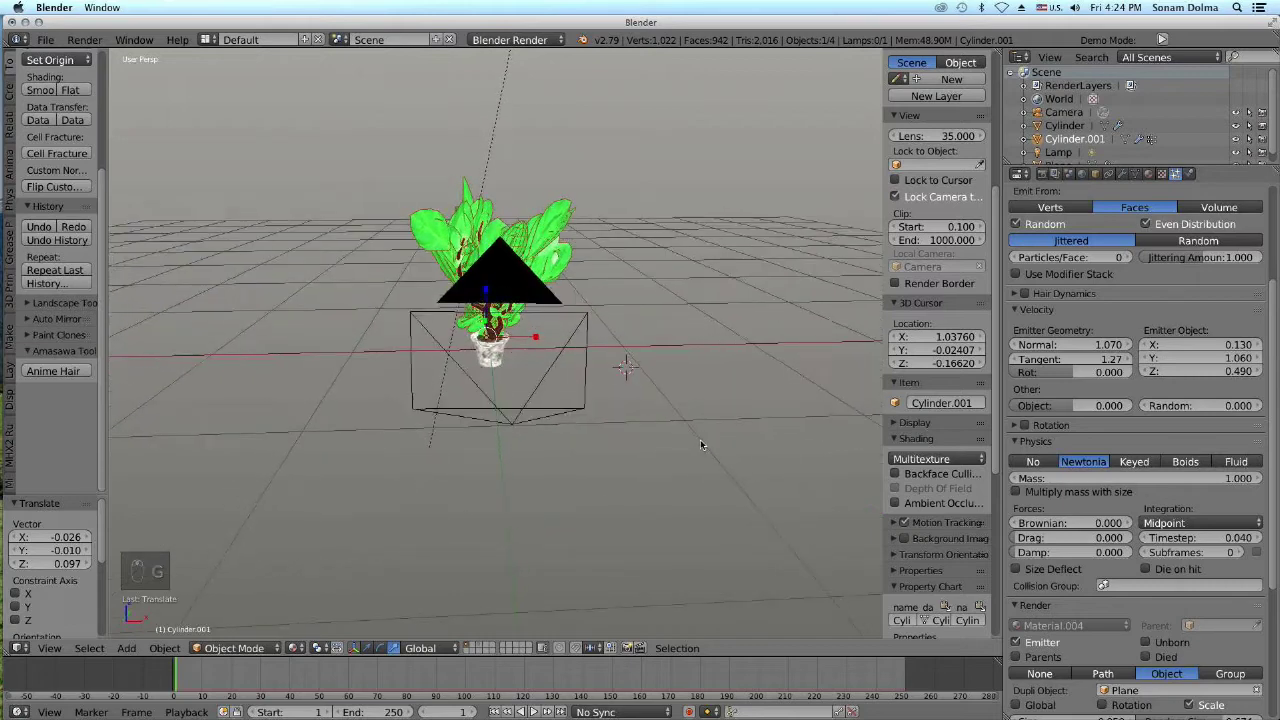
{"action": "scroll", "coordinate": [701, 446], "scroll_direction": "down", "scroll_amount": 2}
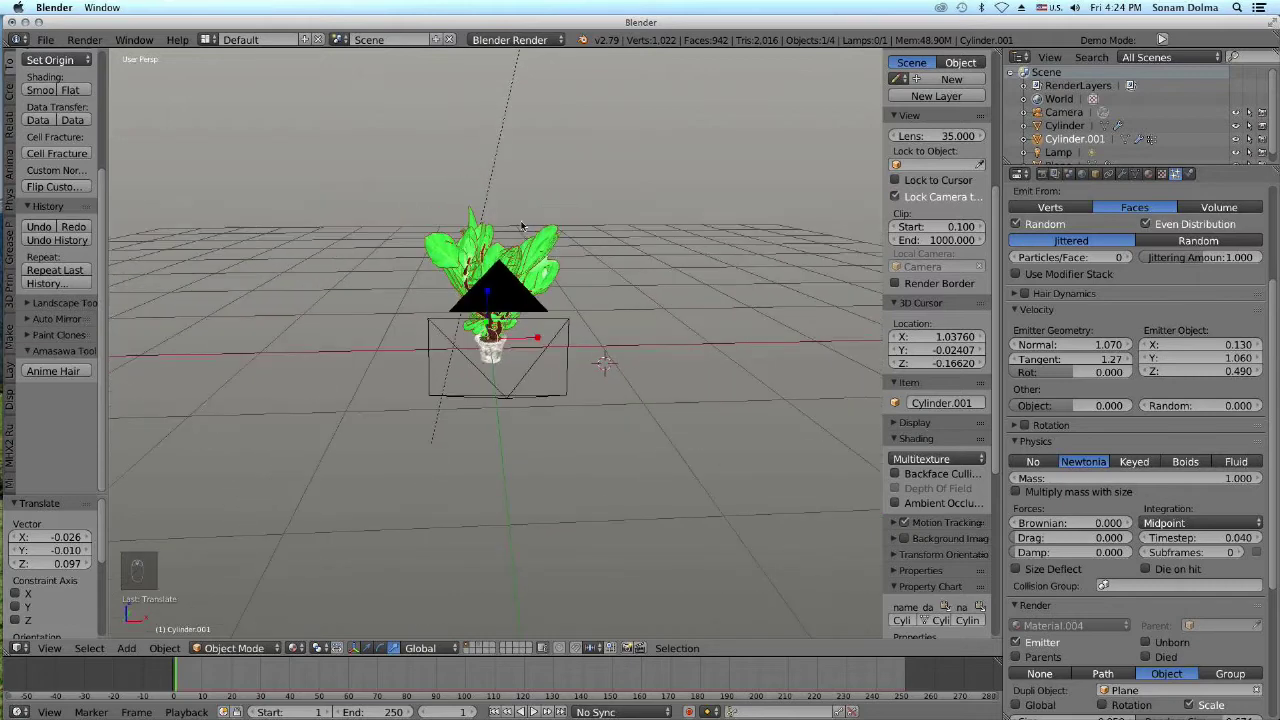
{"action": "left_click", "coordinate": [1150, 175]}
{"action": "left_click_drag", "start_coordinate": [1068, 502], "coordinate": [1015, 502]}
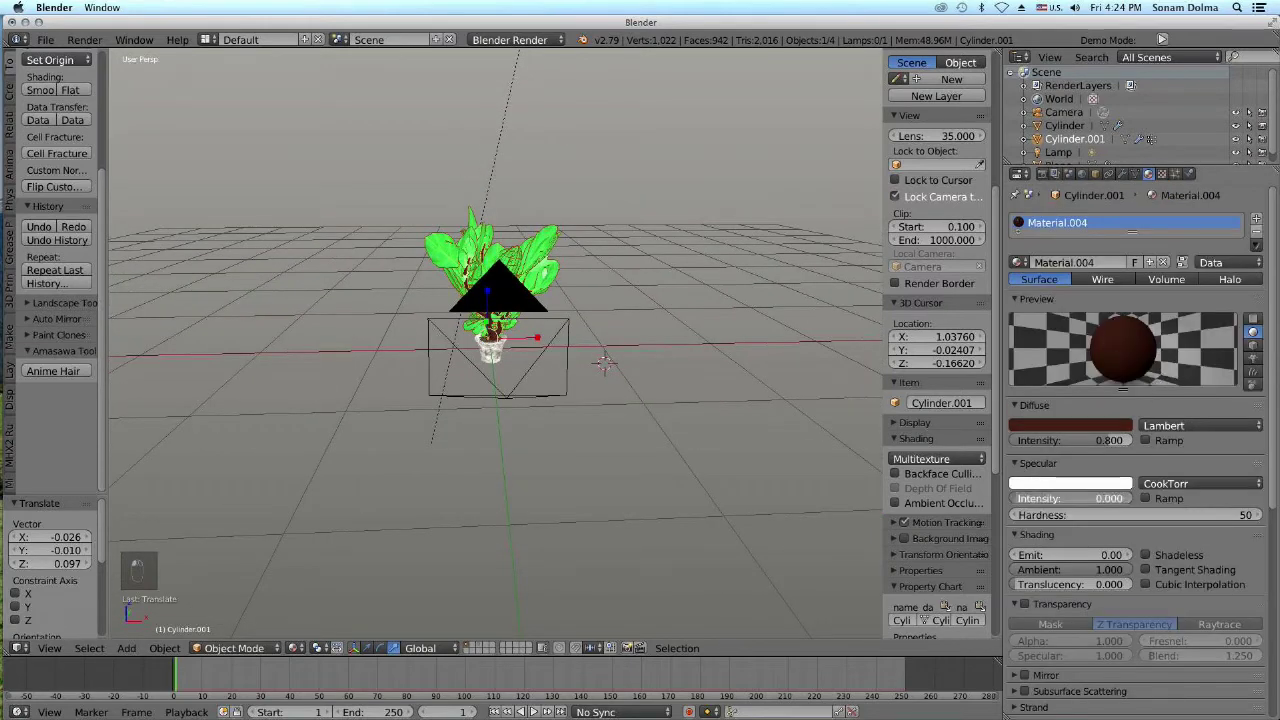
Show the leaf's layer and move the leaf's mesh in Edit Mode so that its base sits on the object's origin
{"action": "left_click", "coordinate": [480, 648]}
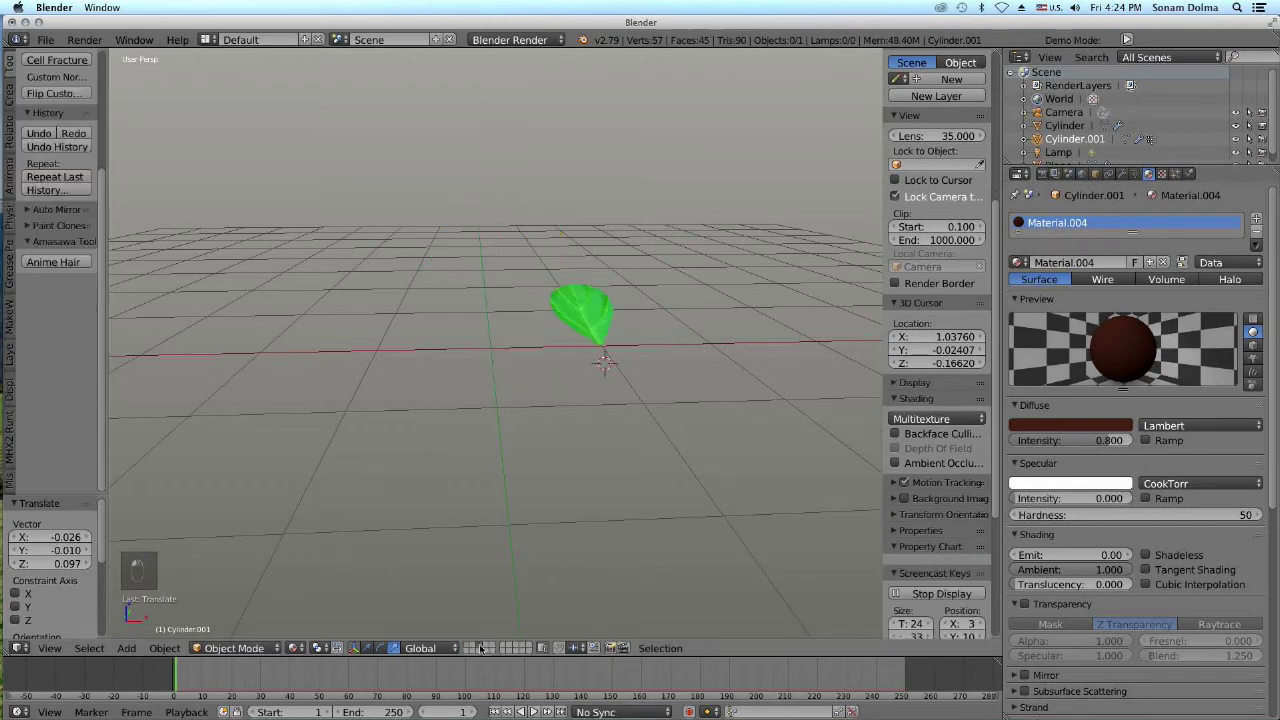
{"action": "right_click", "coordinate": [601, 328]}
{"action": "middle_click_drag", "start_coordinate": [735, 428], "coordinate": [685, 417]}
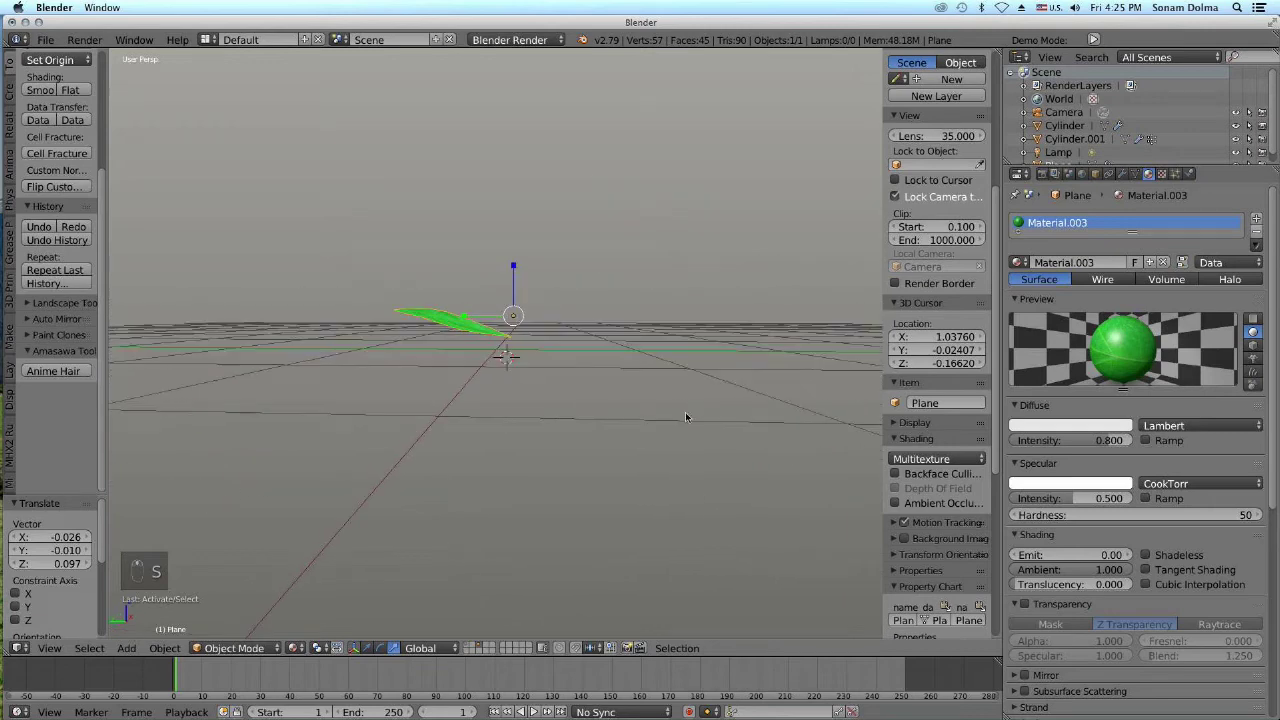
{"action": "left_click", "coordinate": [257, 645]}
{"action": "left_click", "coordinate": [235, 614]}
{"action": "key", "text": "g"}
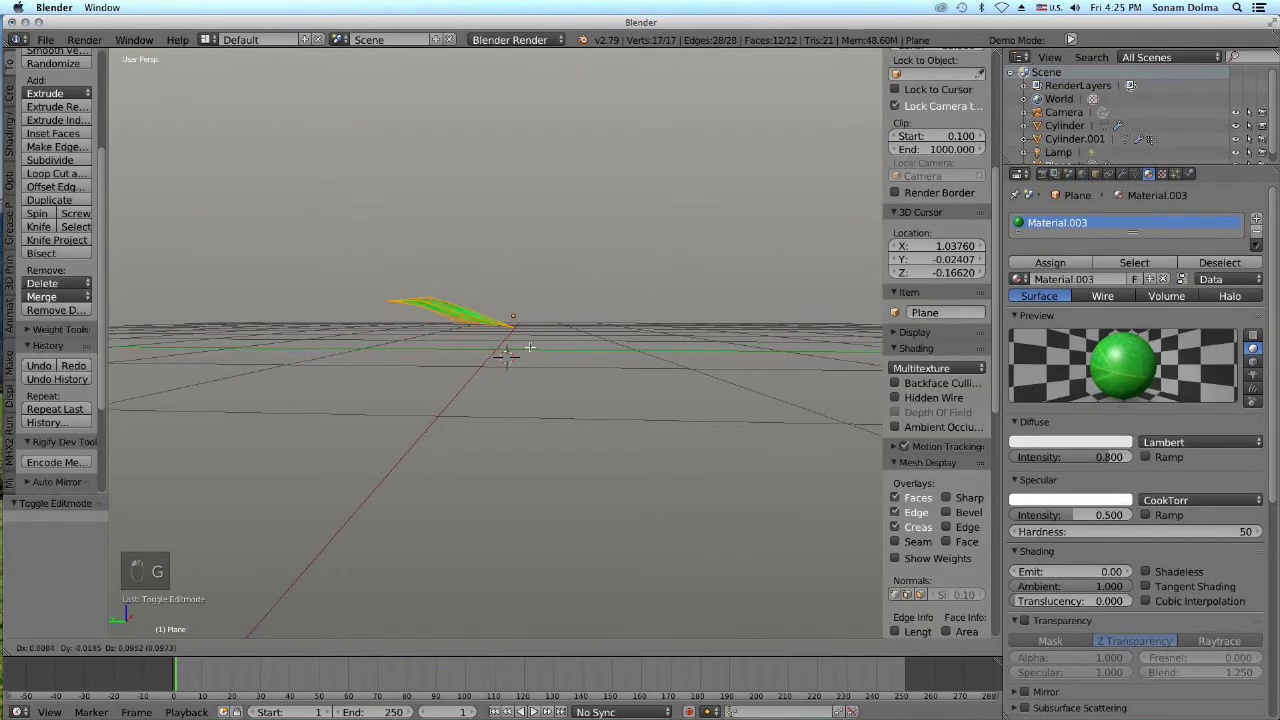
{"action": "left_click", "coordinate": [533, 337]}
{"action": "left_click", "coordinate": [222, 648]}
{"action": "left_click", "coordinate": [222, 657]}
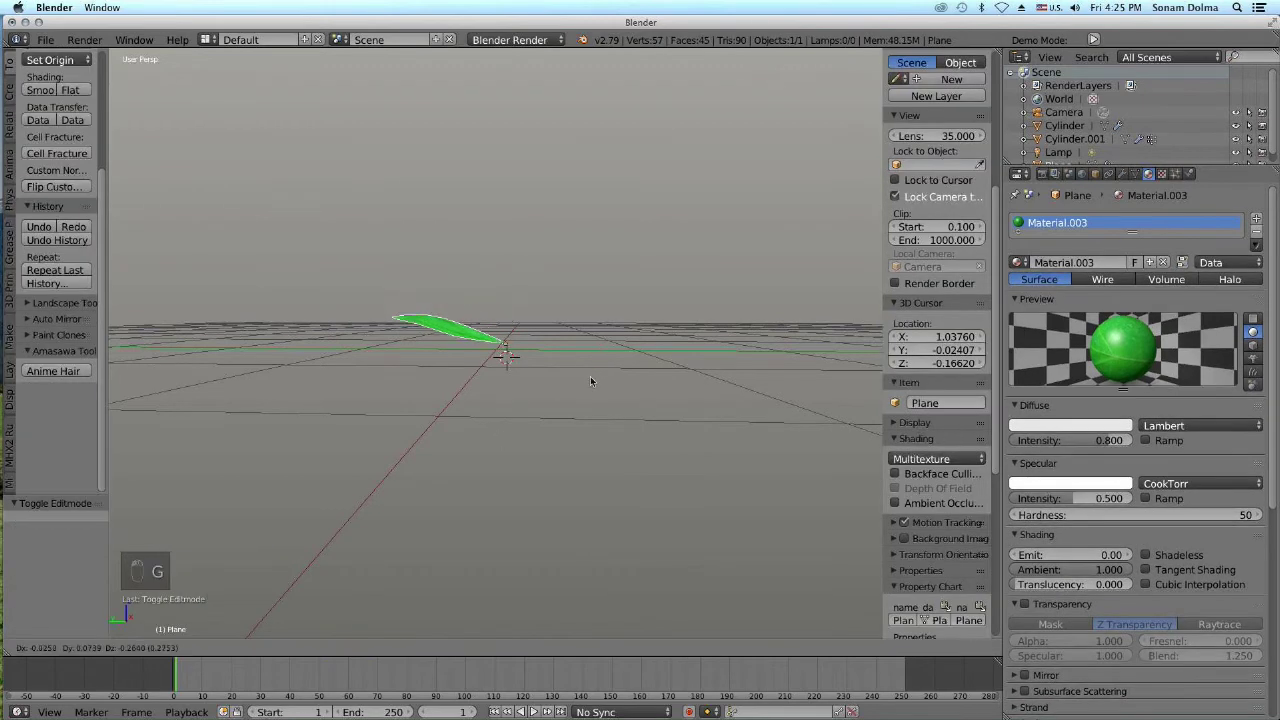
Lower the leaf object by about 0.27 toward the grid floor and rotate it by 6.41°
{"action": "left_click", "coordinate": [590, 382]}
{"action": "key", "text": "r"}
{"action": "left_click", "coordinate": [677, 360]}
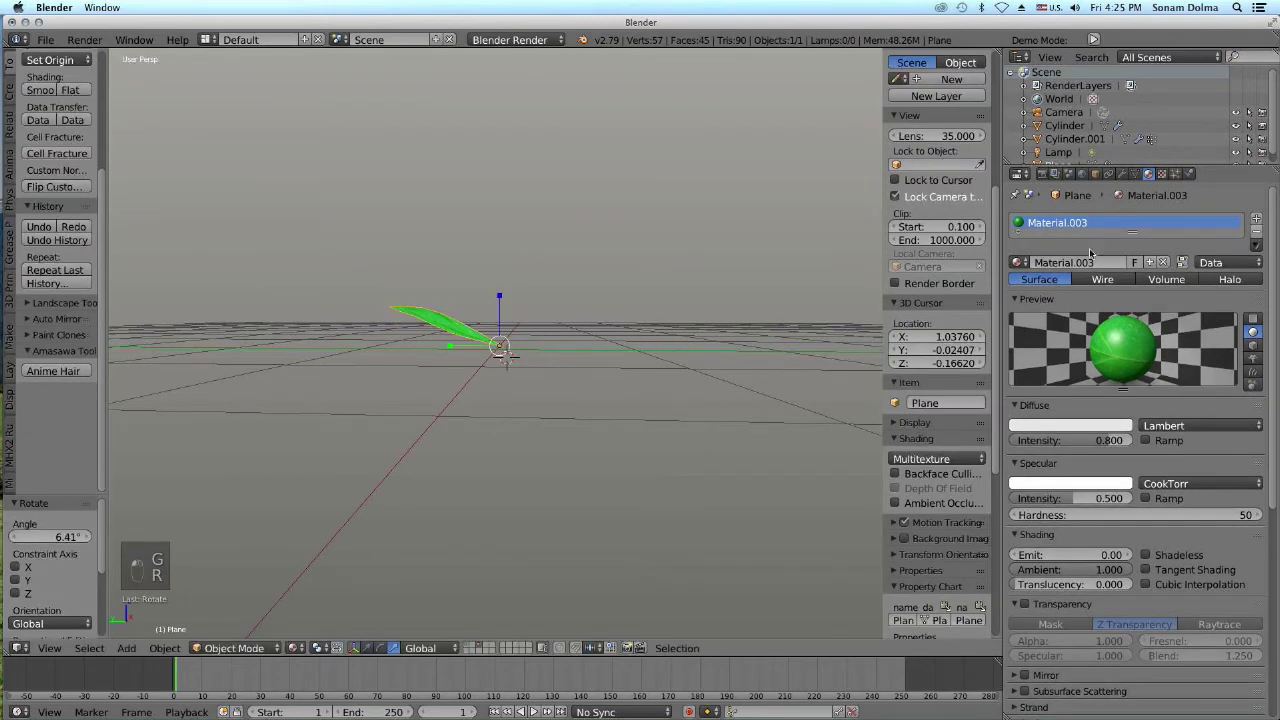
{"action": "left_click", "coordinate": [1175, 173]}
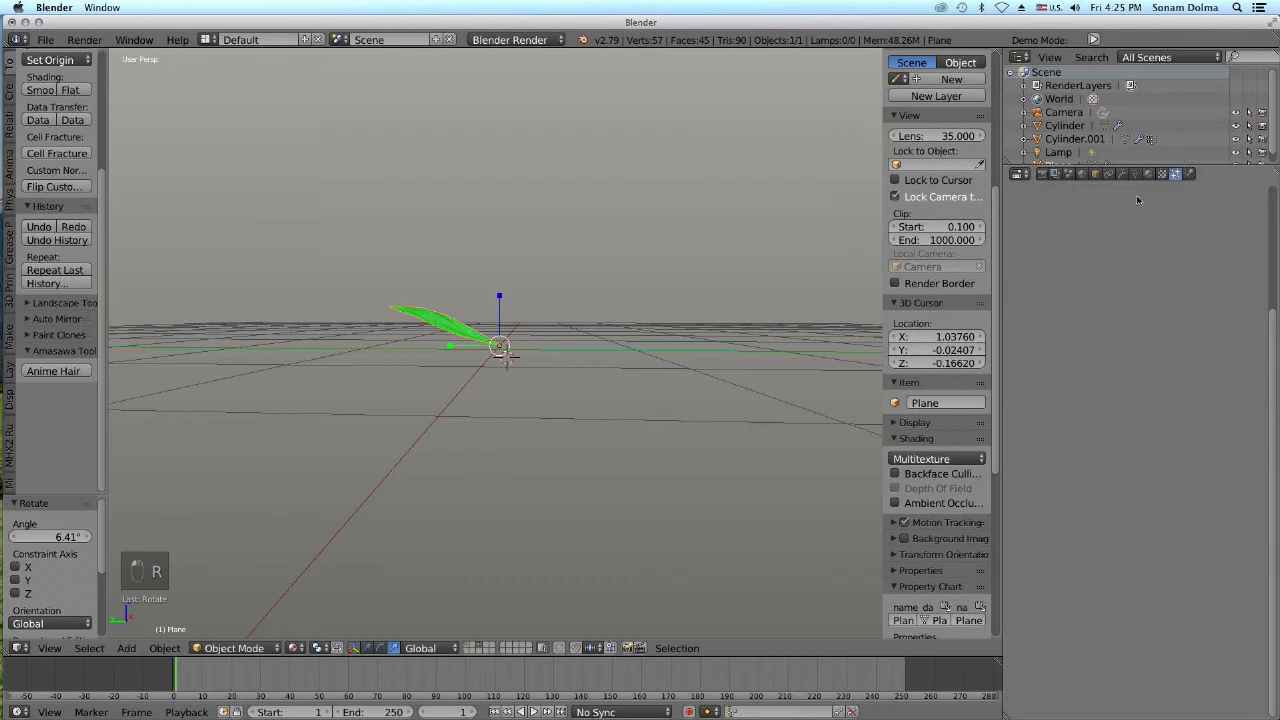
{"action": "right_click", "coordinate": [432, 316]}
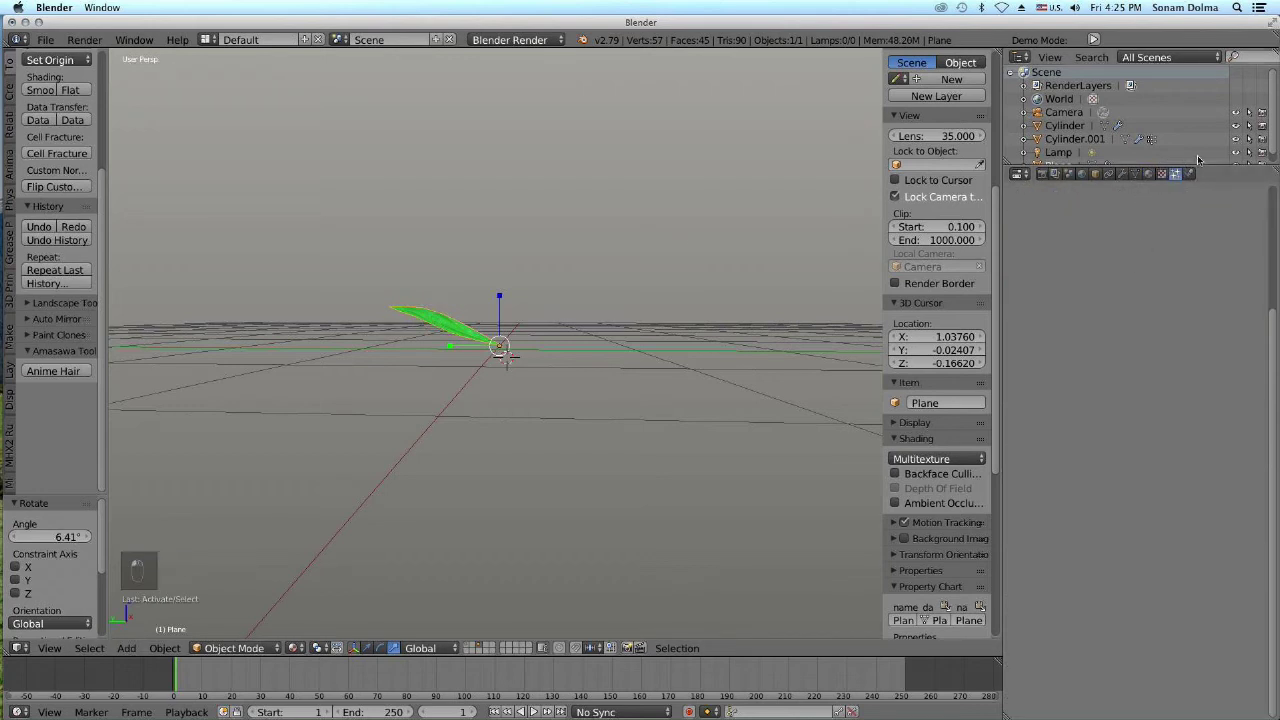
{"action": "left_click", "coordinate": [1150, 174]}
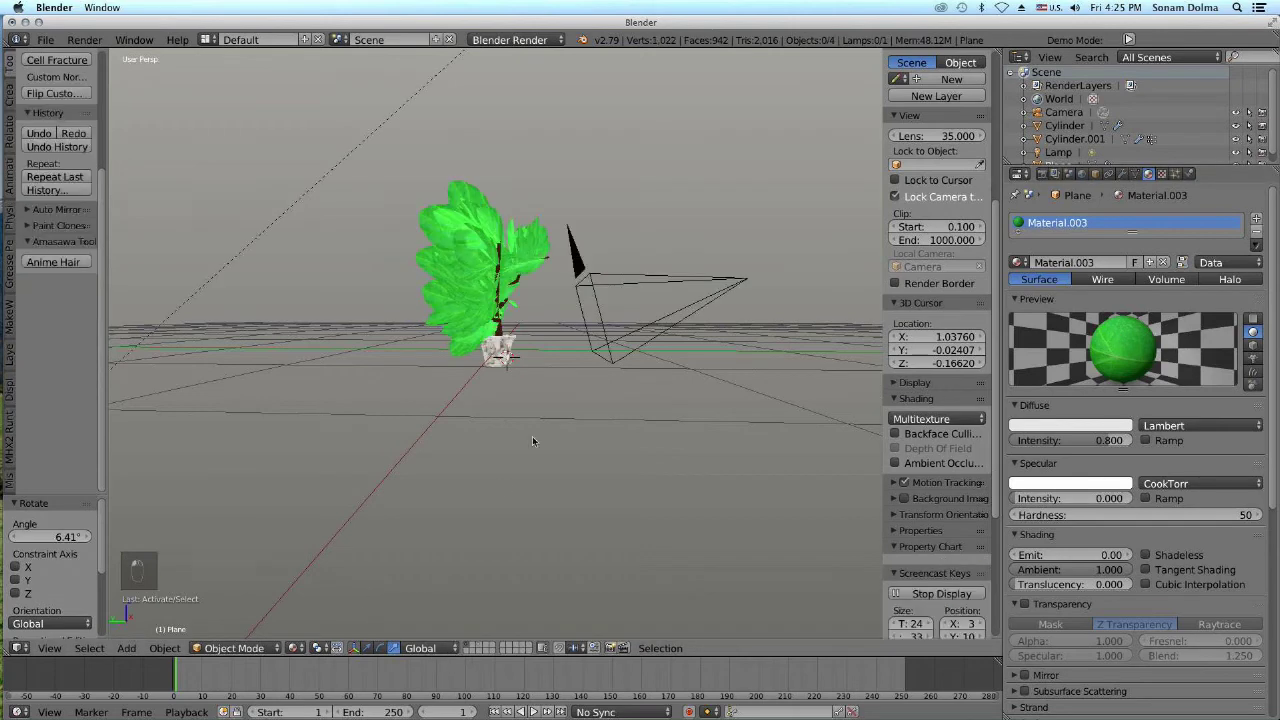
Select the leafy trunk in the pot, open its particle settings, and look at the plant through the camera
{"action": "middle_click_drag", "start_coordinate": [532, 436], "coordinate": [545, 320]}
{"action": "scroll", "coordinate": [559, 291], "scroll_direction": "up", "scroll_amount": 5}
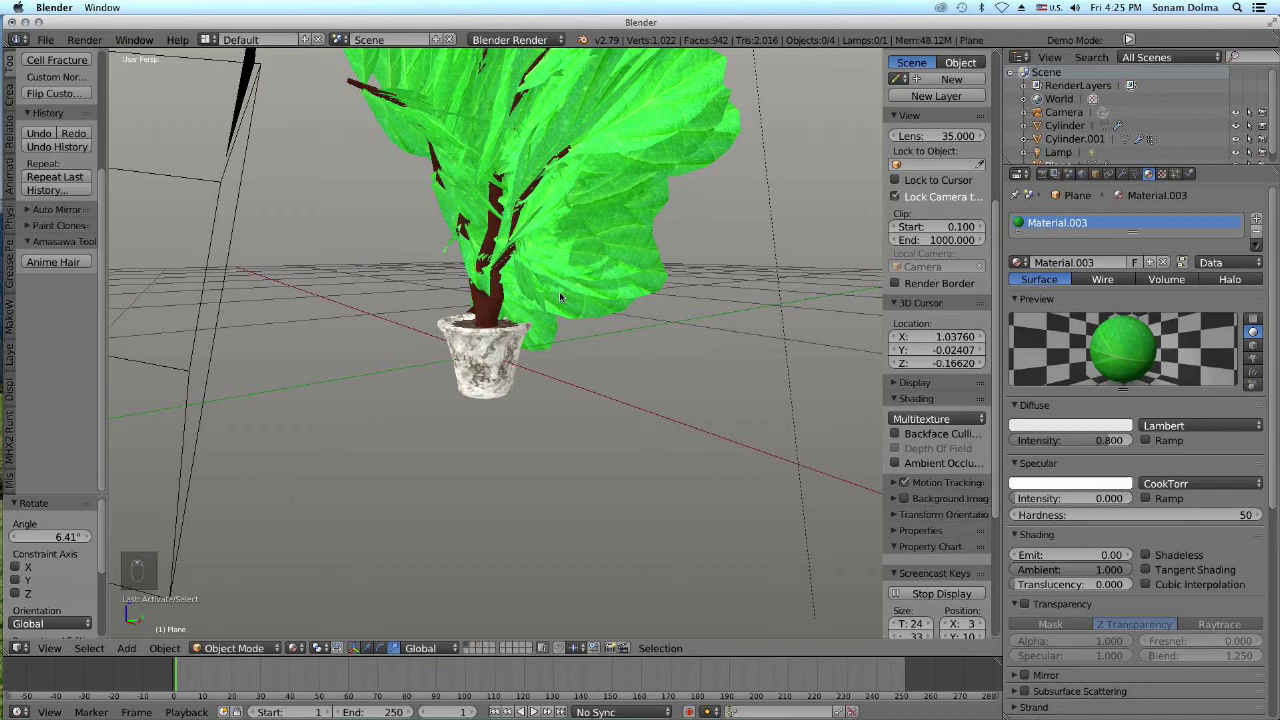
{"action": "right_click", "coordinate": [628, 242]}
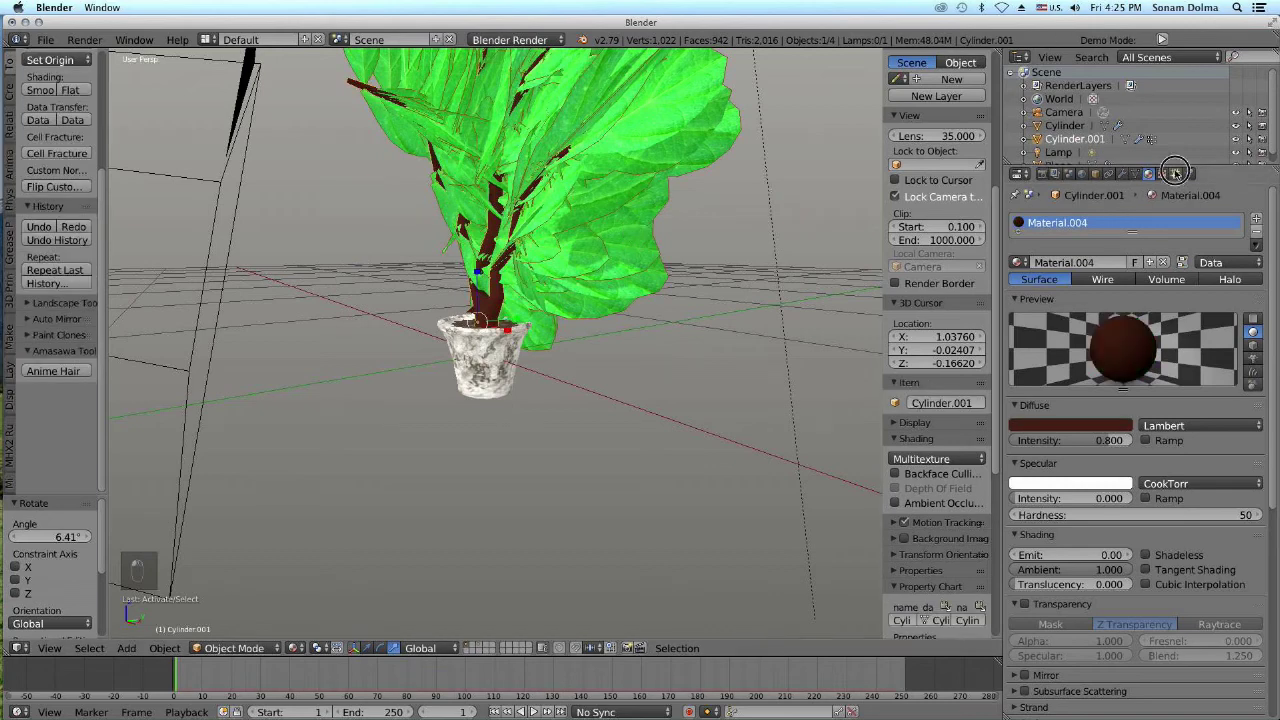
{"action": "left_click", "coordinate": [1176, 174]}
{"action": "key", "text": "KP_0"}
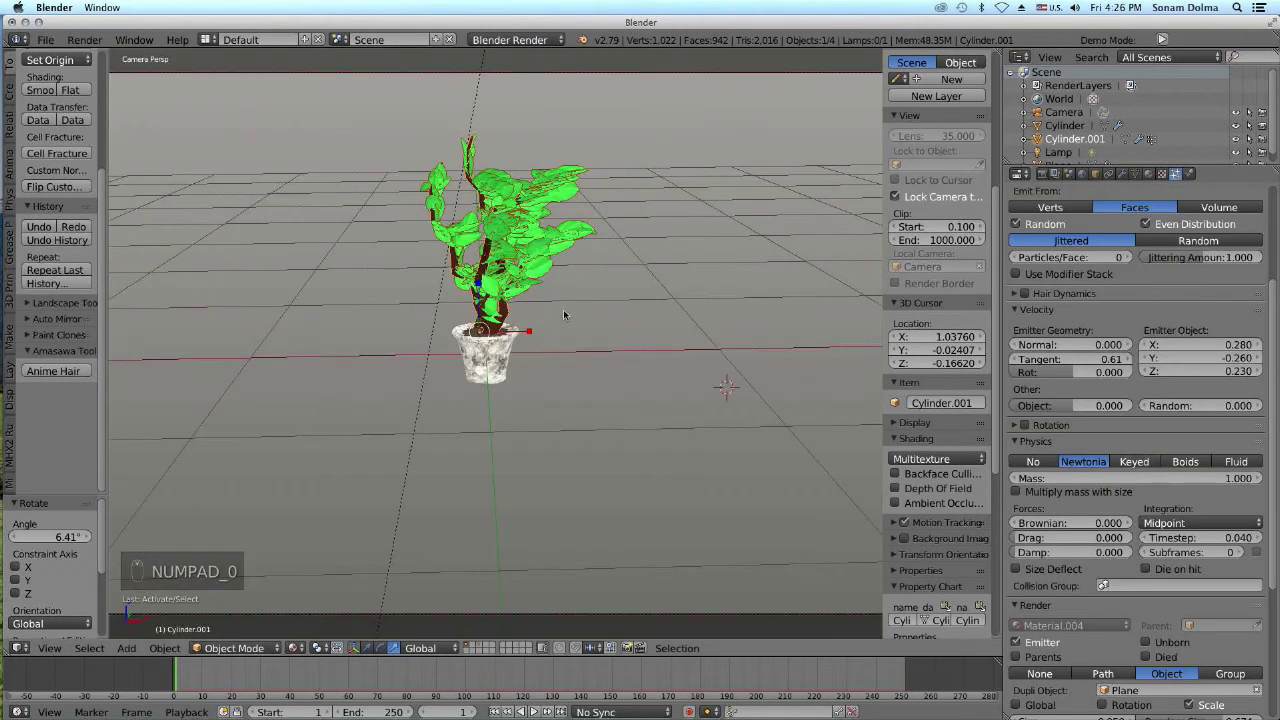
Tilt the camera to a lower viewpoint on the potted plant and set the viewport shading to Rendered
{"action": "key", "text": "g"}
{"action": "right_click", "coordinate": [568, 308]}
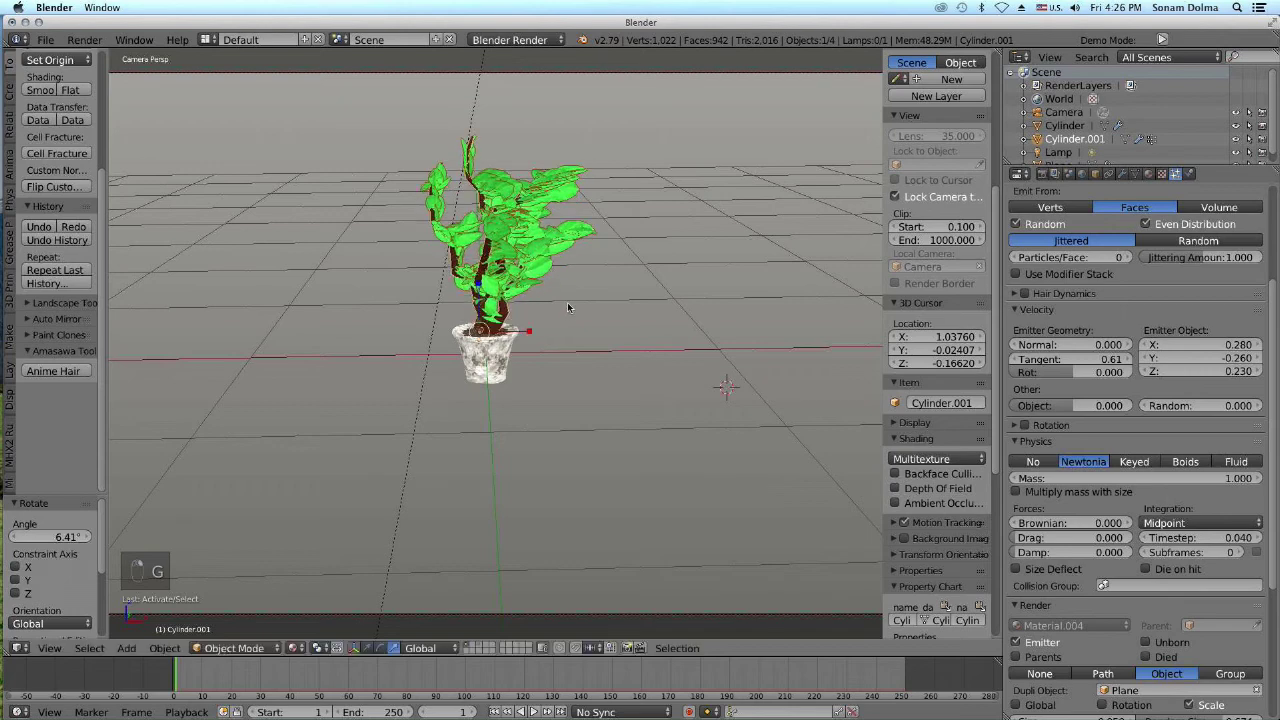
{"action": "middle_click_drag", "start_coordinate": [556, 341], "coordinate": [557, 330]}
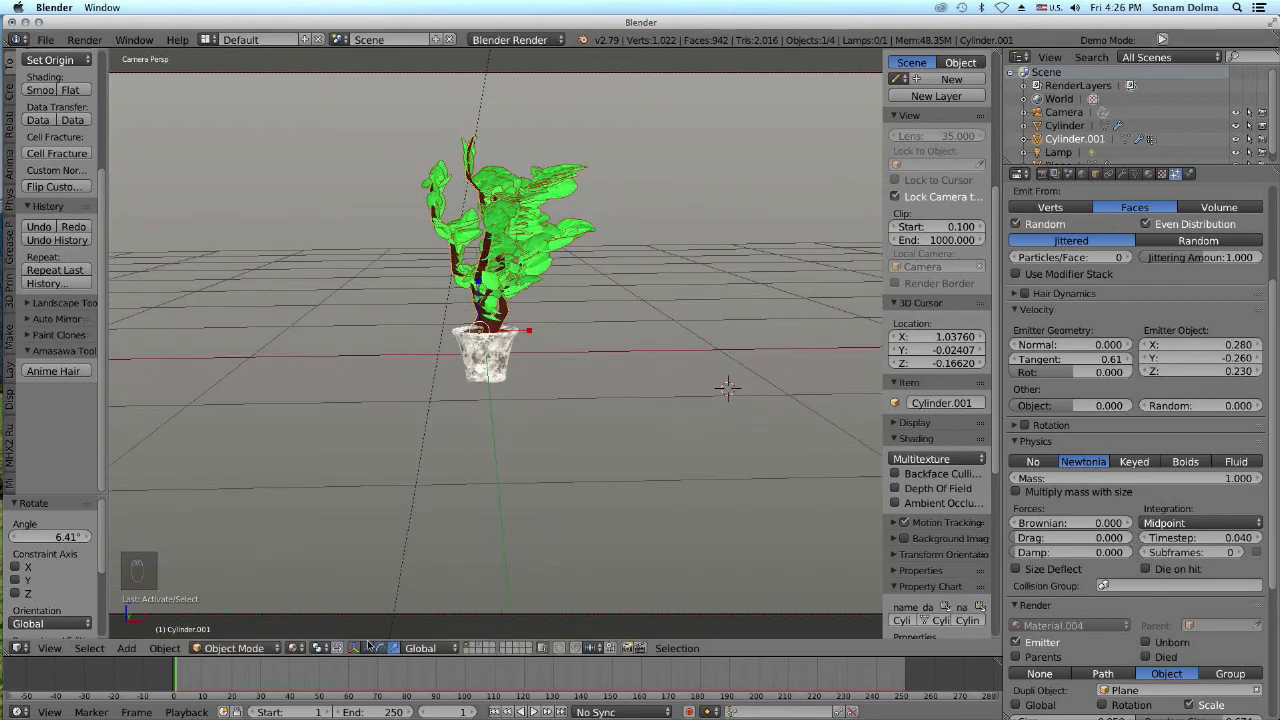
{"action": "left_click", "coordinate": [294, 650]}
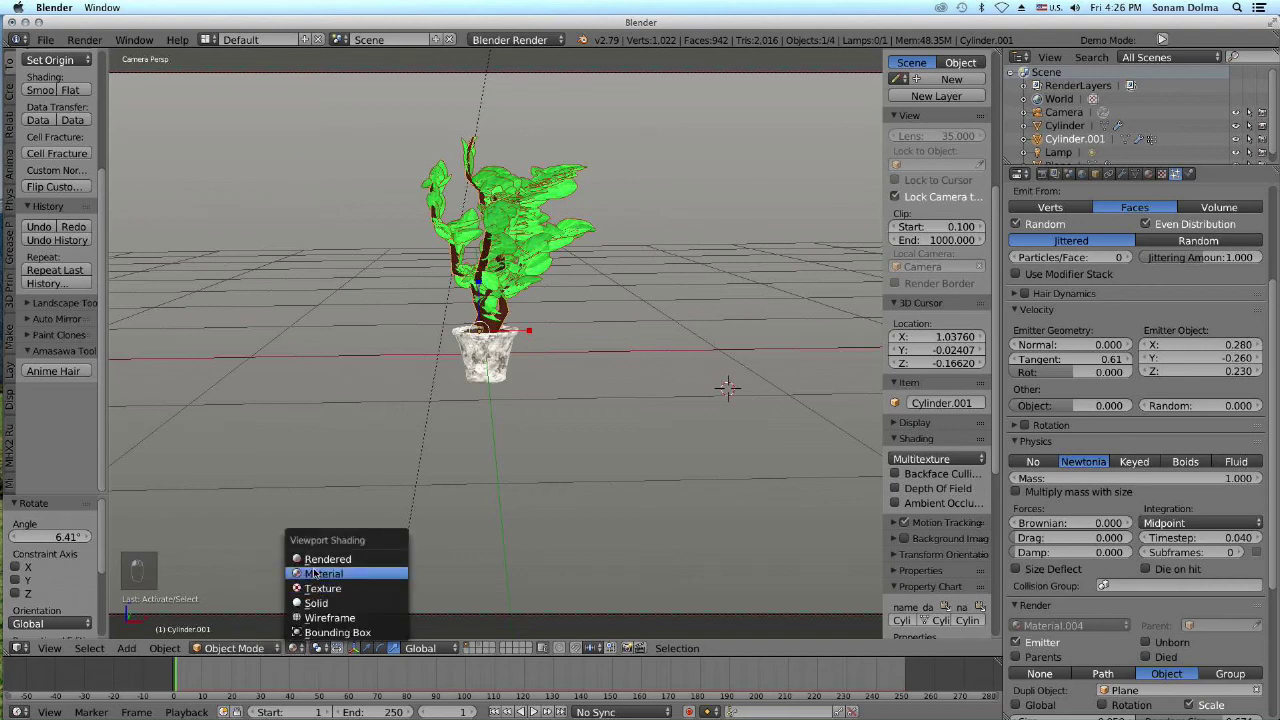
{"action": "left_click", "coordinate": [313, 564]}
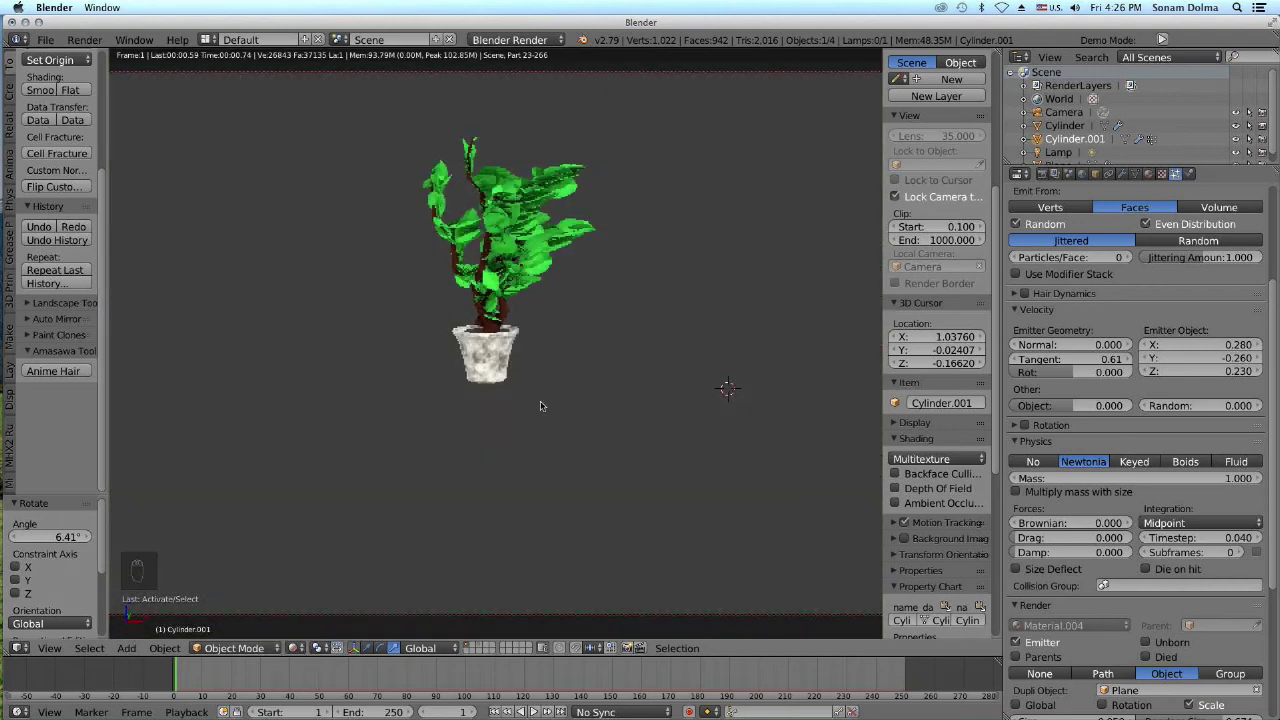
{"action": "right_click", "coordinate": [551, 617]}
{"action": "key", "text": "g"}
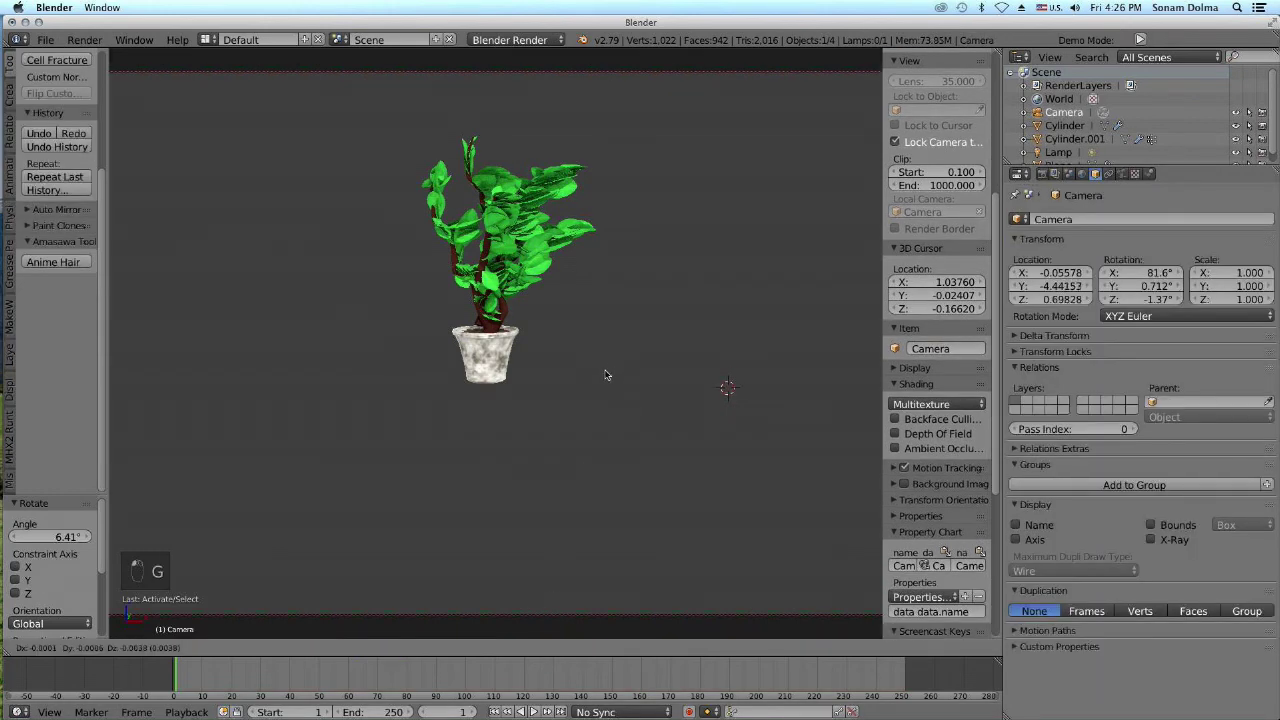
{"action": "right_click", "coordinate": [604, 320]}
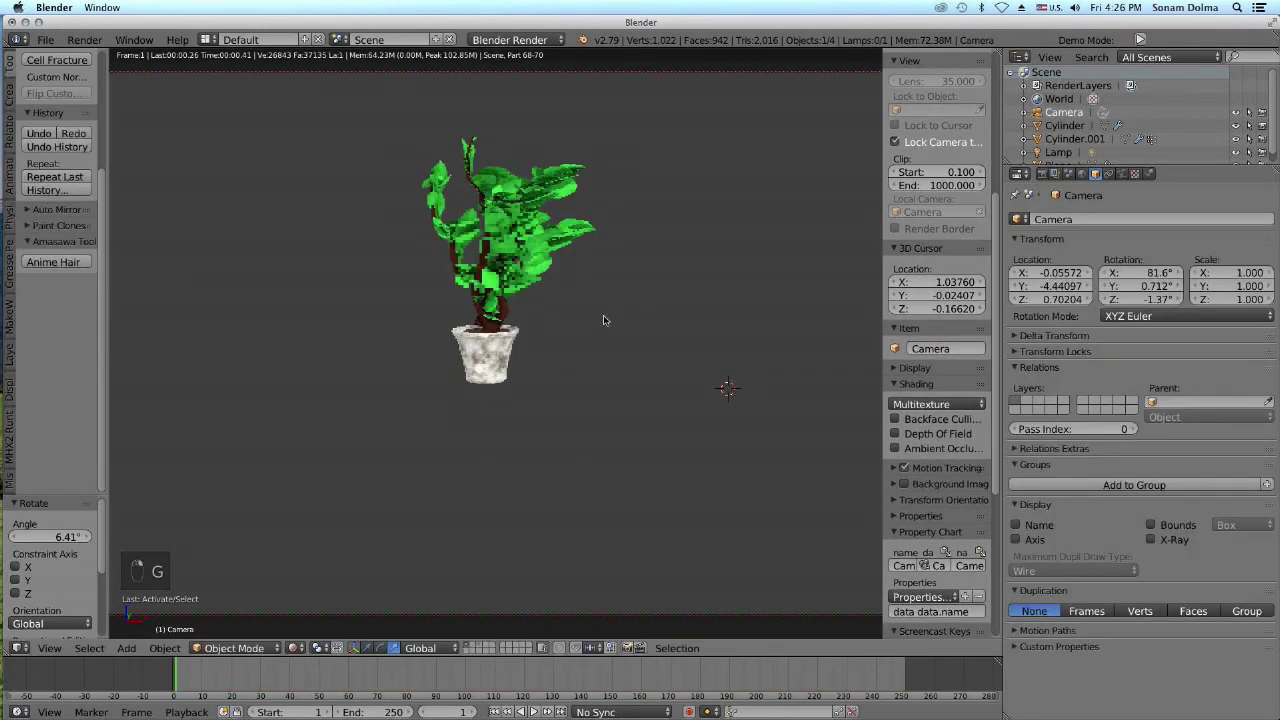